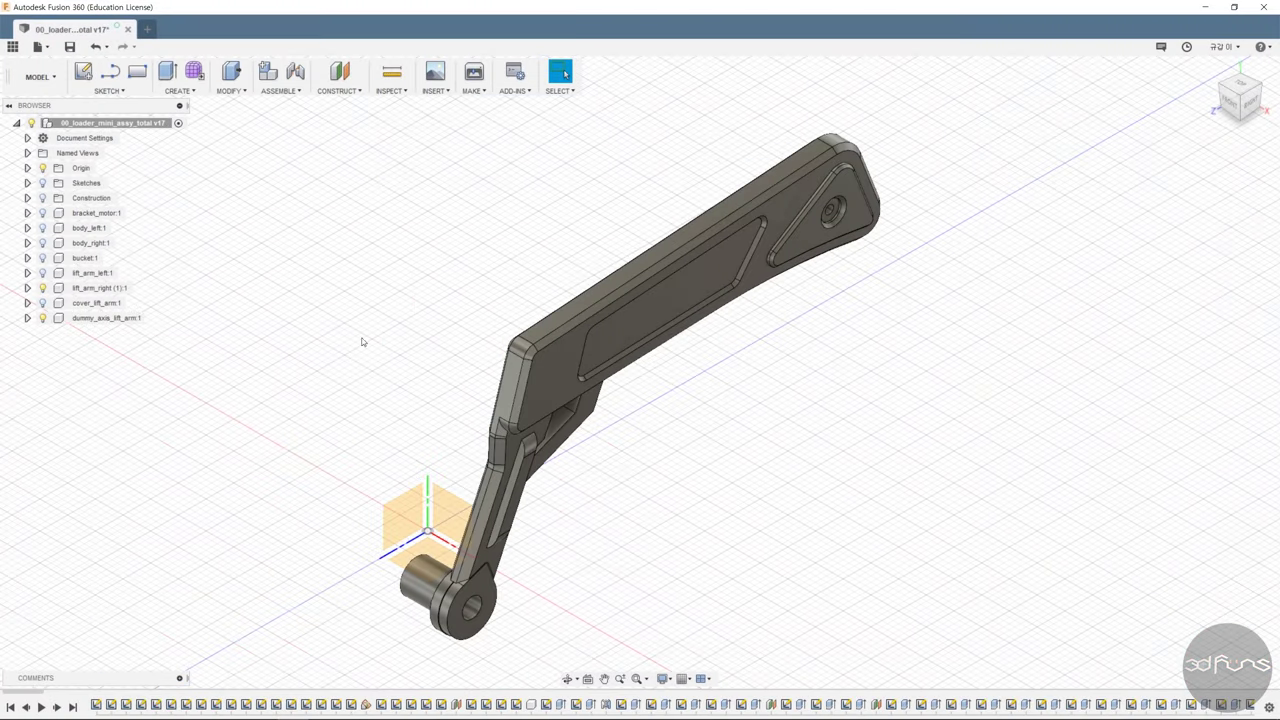
Hide dummy_axis and lift_arm, then add a new component under the root assembly.
left_click(42, 317)
left_click(42, 287)
right_click(150, 124)
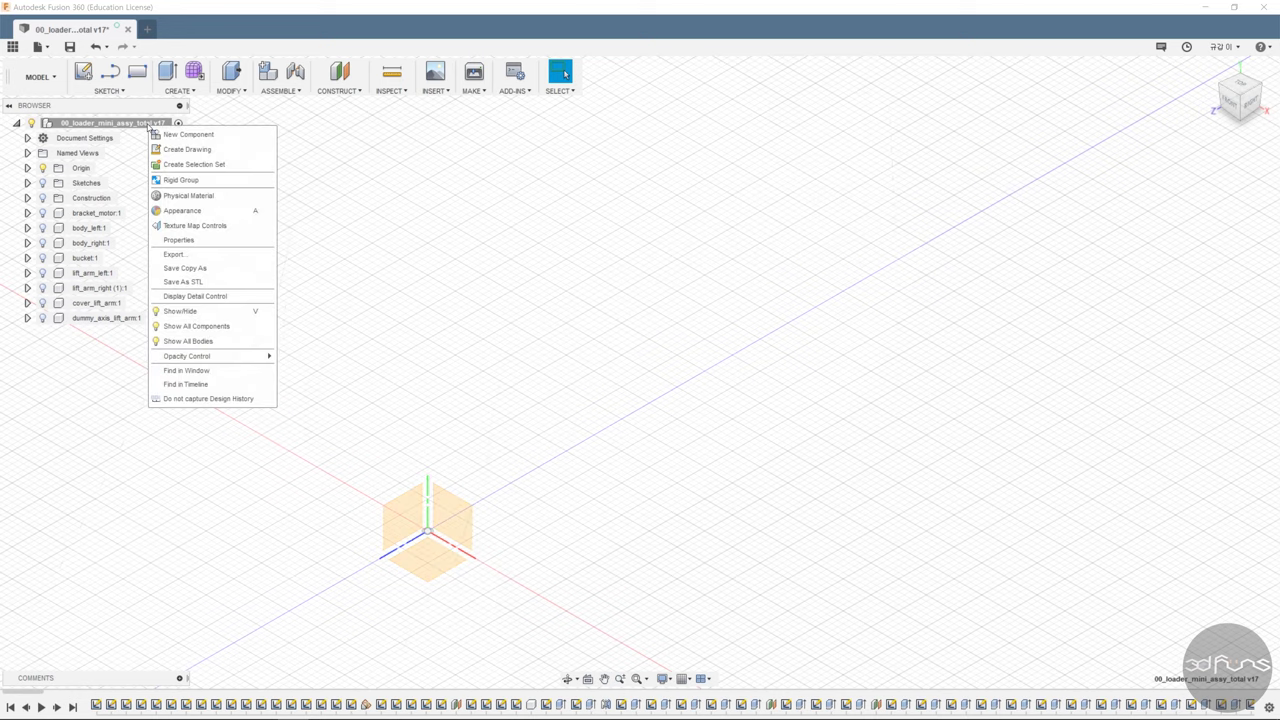
left_click(185, 134)
Rename the new component's part name to cab_enclosure_left in its Properties.
right_click(108, 334)
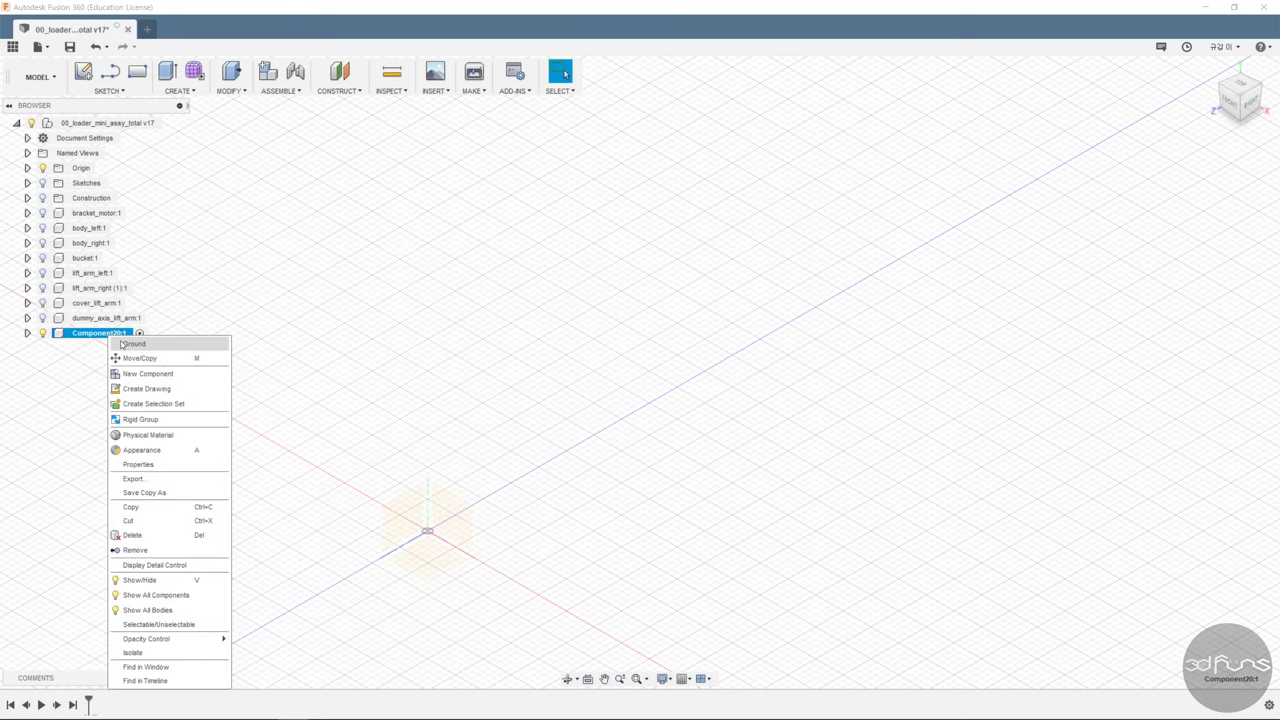
left_click(150, 464)
type("cab_enclosure_left")
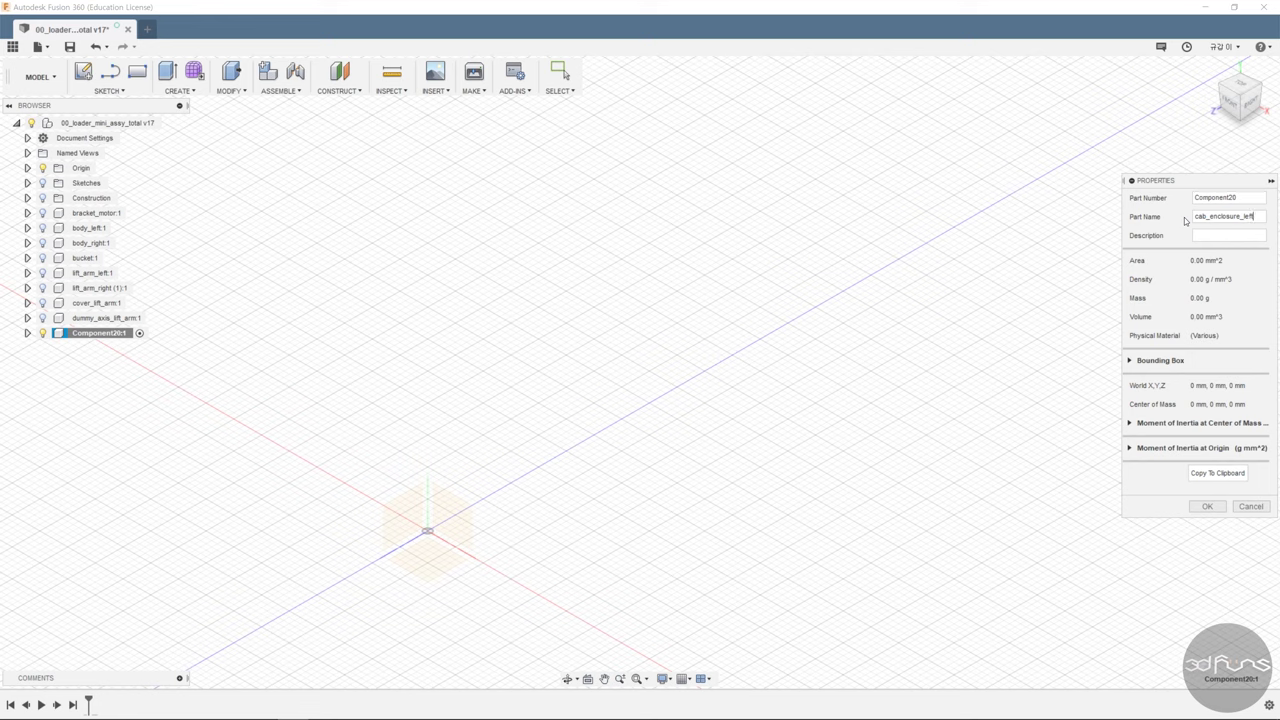
key("Return")
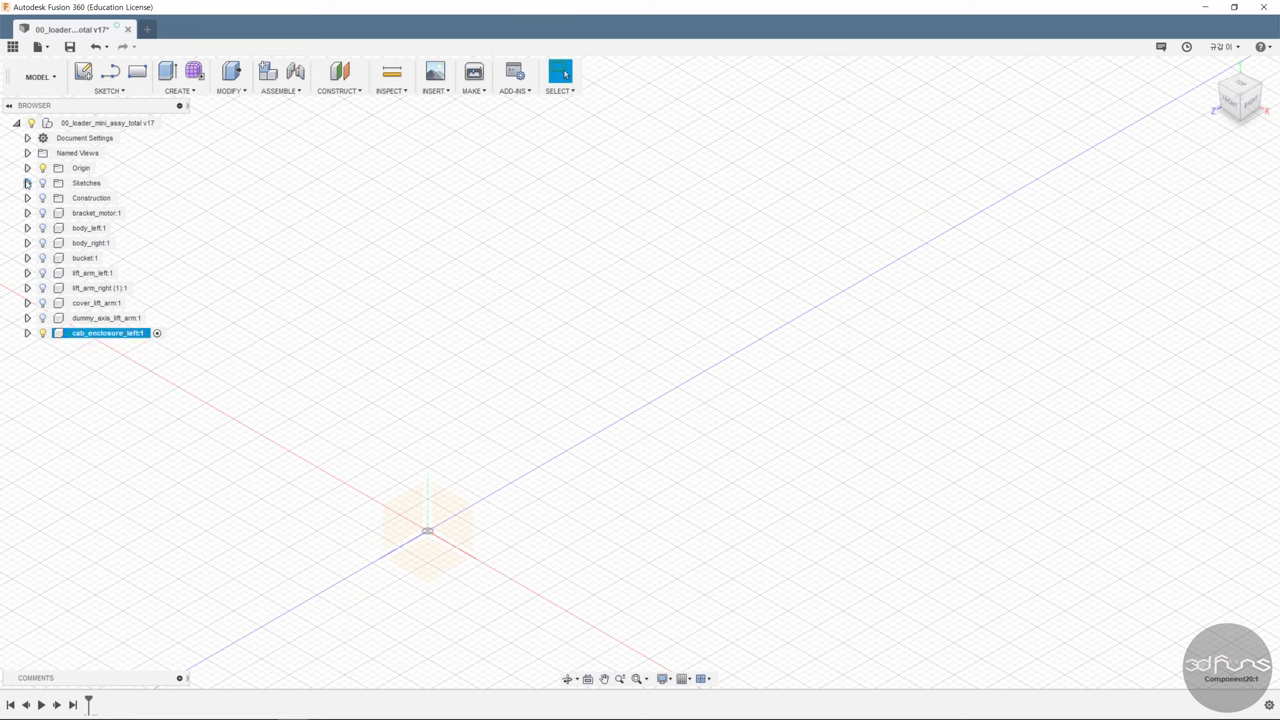
Show the Sketches folder, preview Sketch1 through Sketch12, and make Sketch12 visible.
left_click(42, 184)
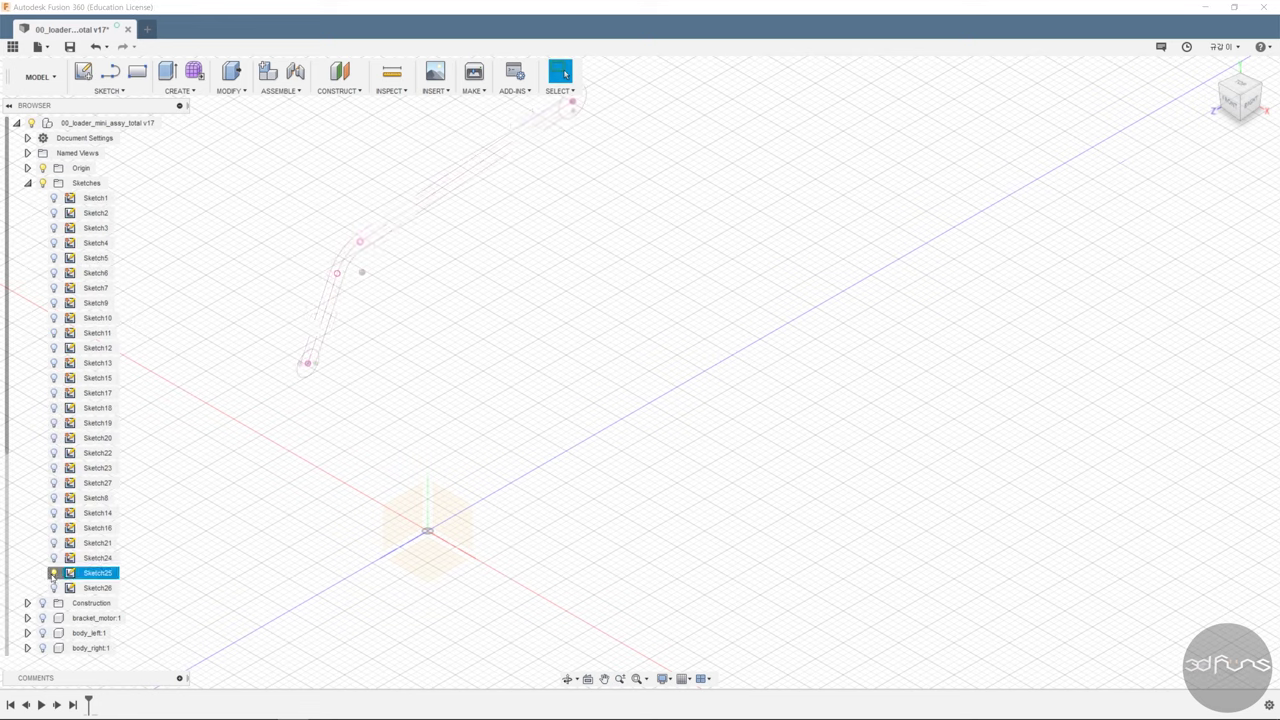
left_click(95, 213)
left_click(95, 198)
left_click(95, 213)
left_click(97, 228)
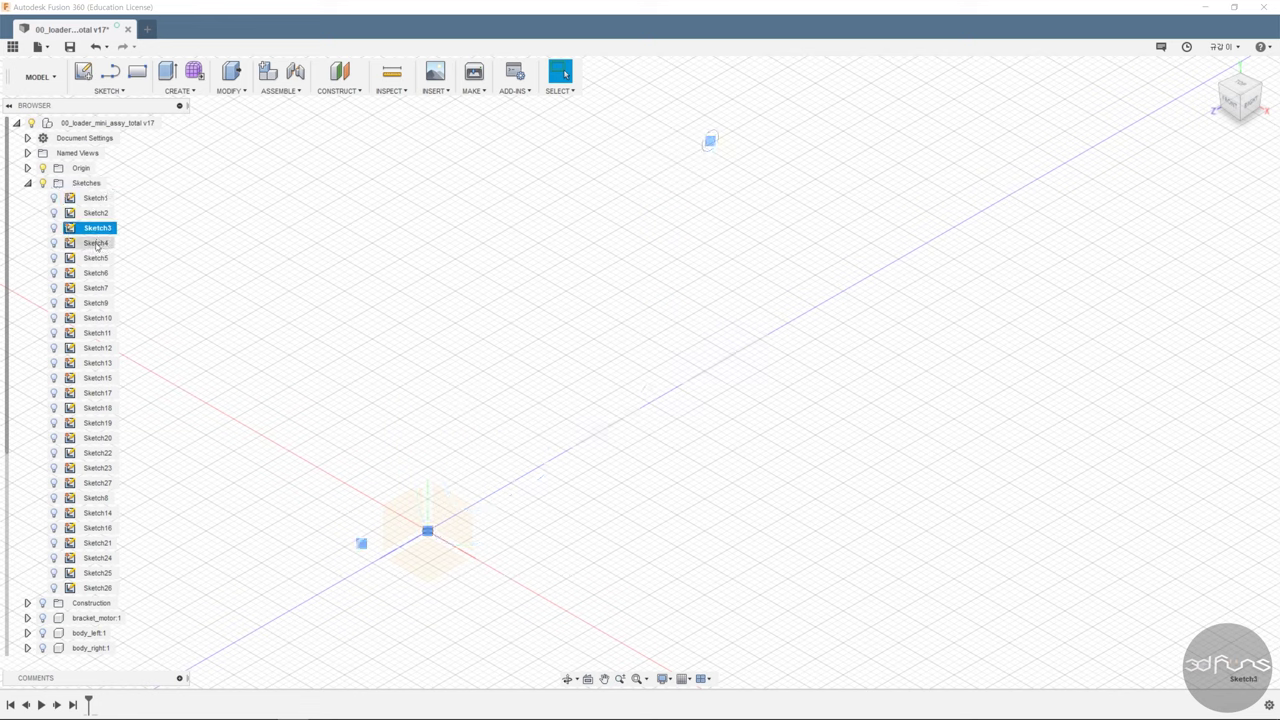
left_click(96, 243)
left_click(97, 258)
left_click(97, 273)
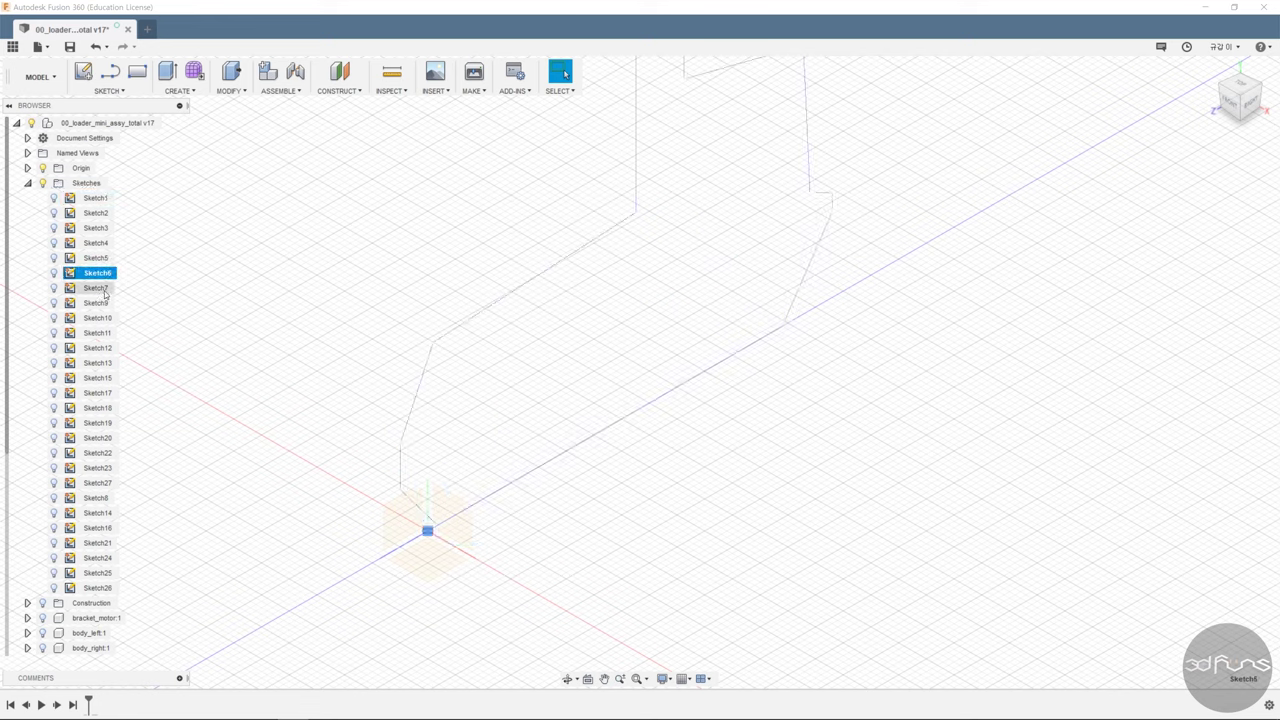
left_click(96, 288)
left_click(100, 303)
left_click(100, 318)
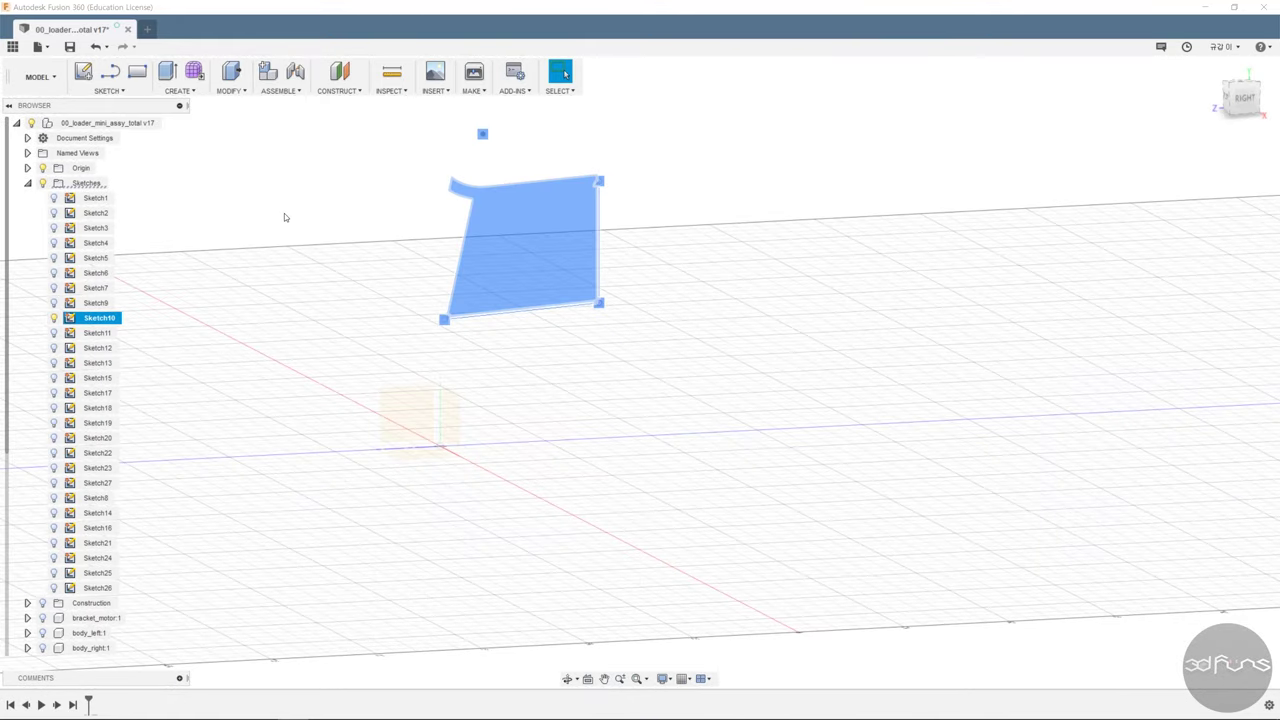
left_click(80, 333)
left_click(85, 348)
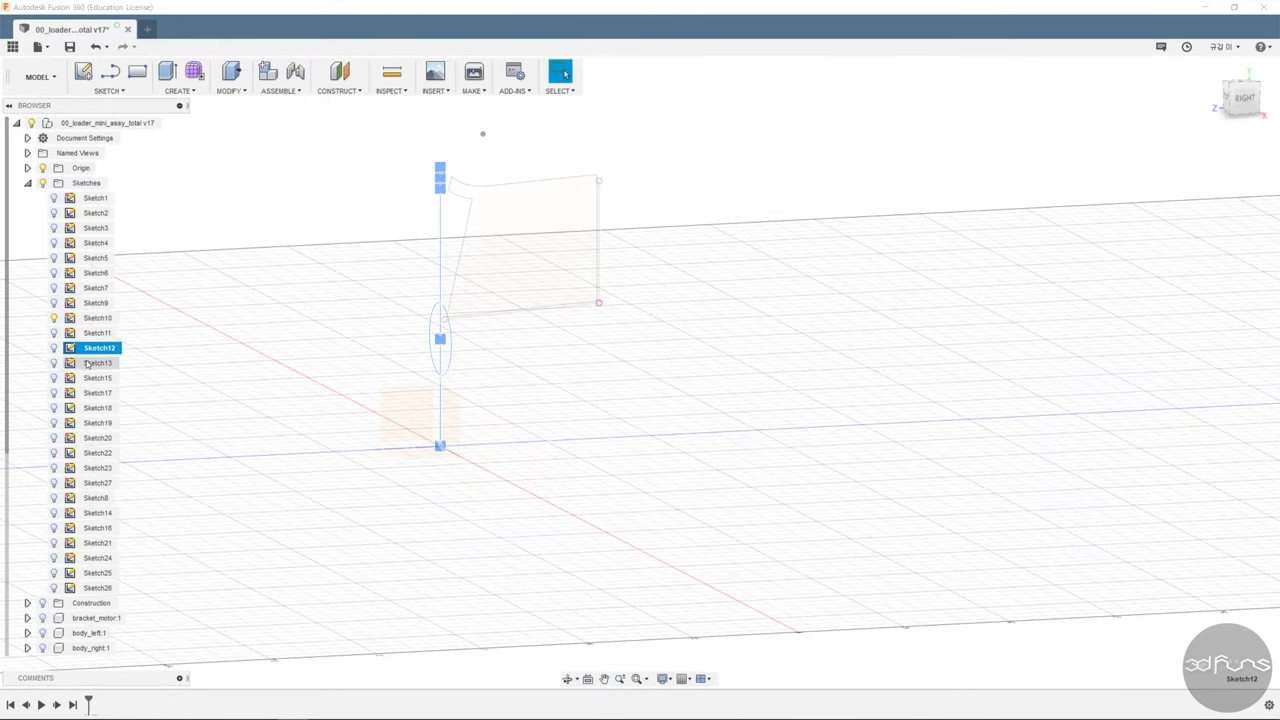
left_click(54, 348)
Preview the remaining sketches, Sketch13 through Sketch24, one by one.
left_click(98, 363)
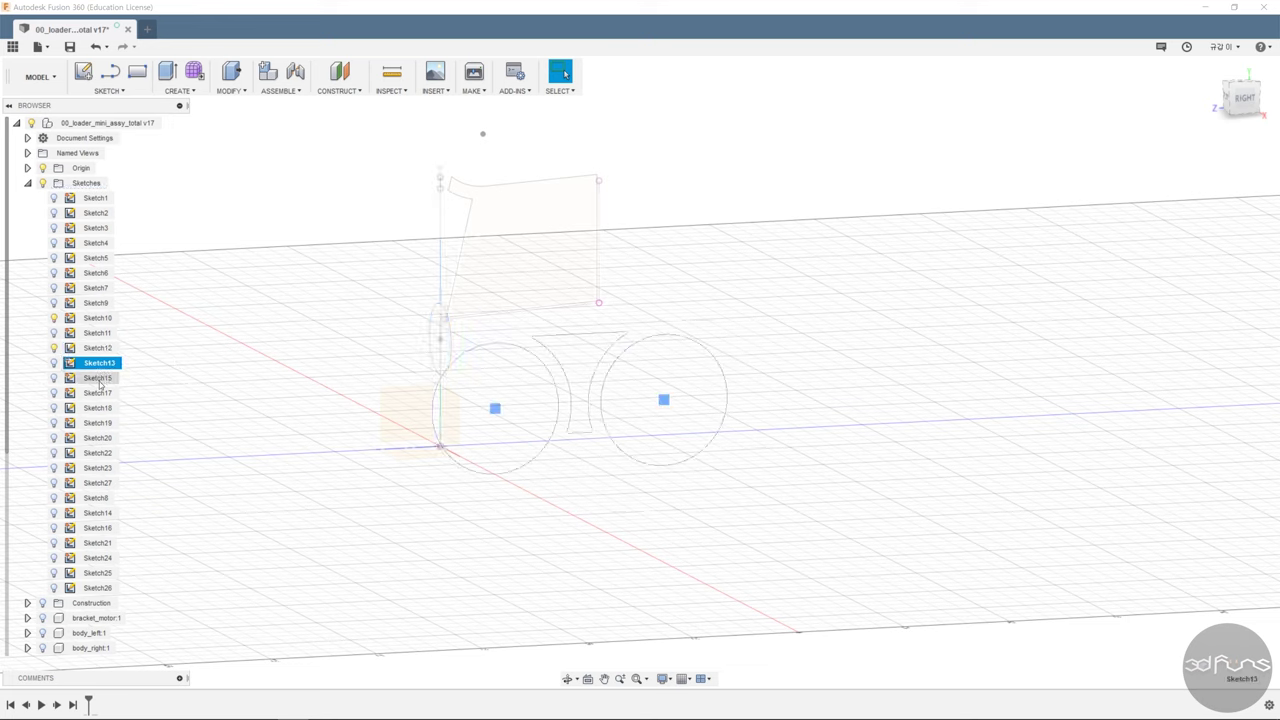
left_click(100, 382)
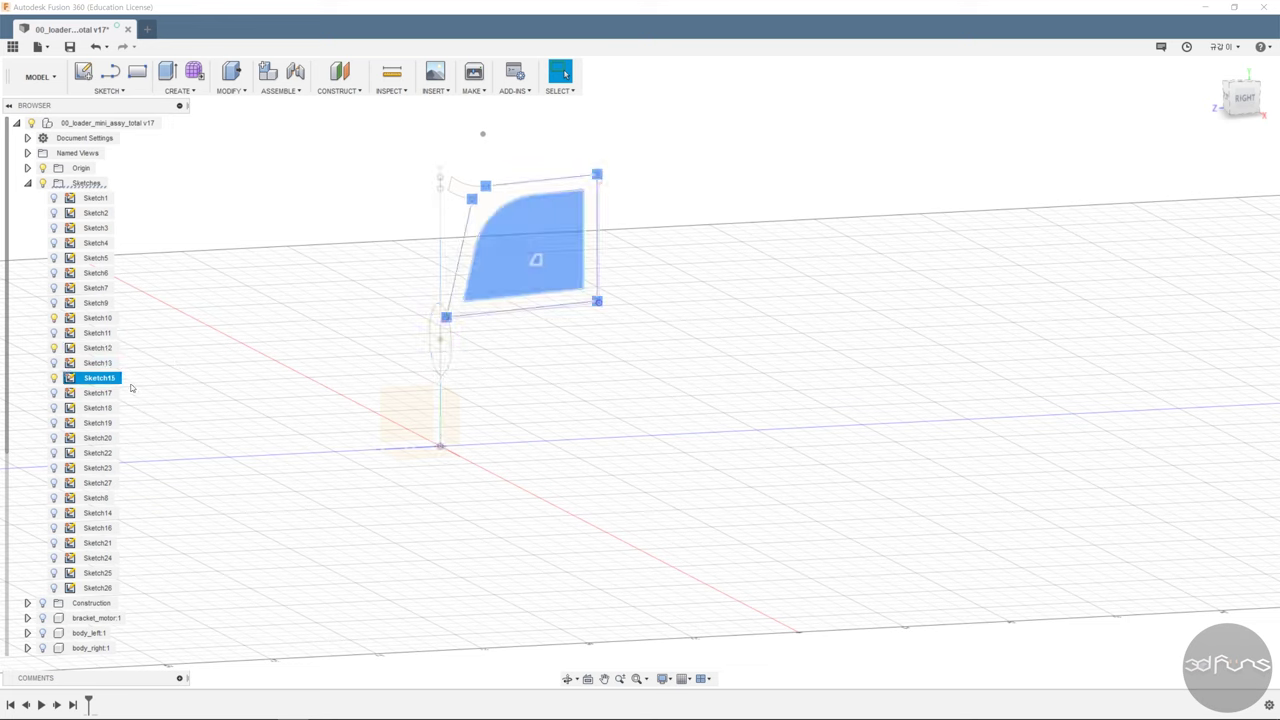
left_click(124, 395)
left_click(107, 408)
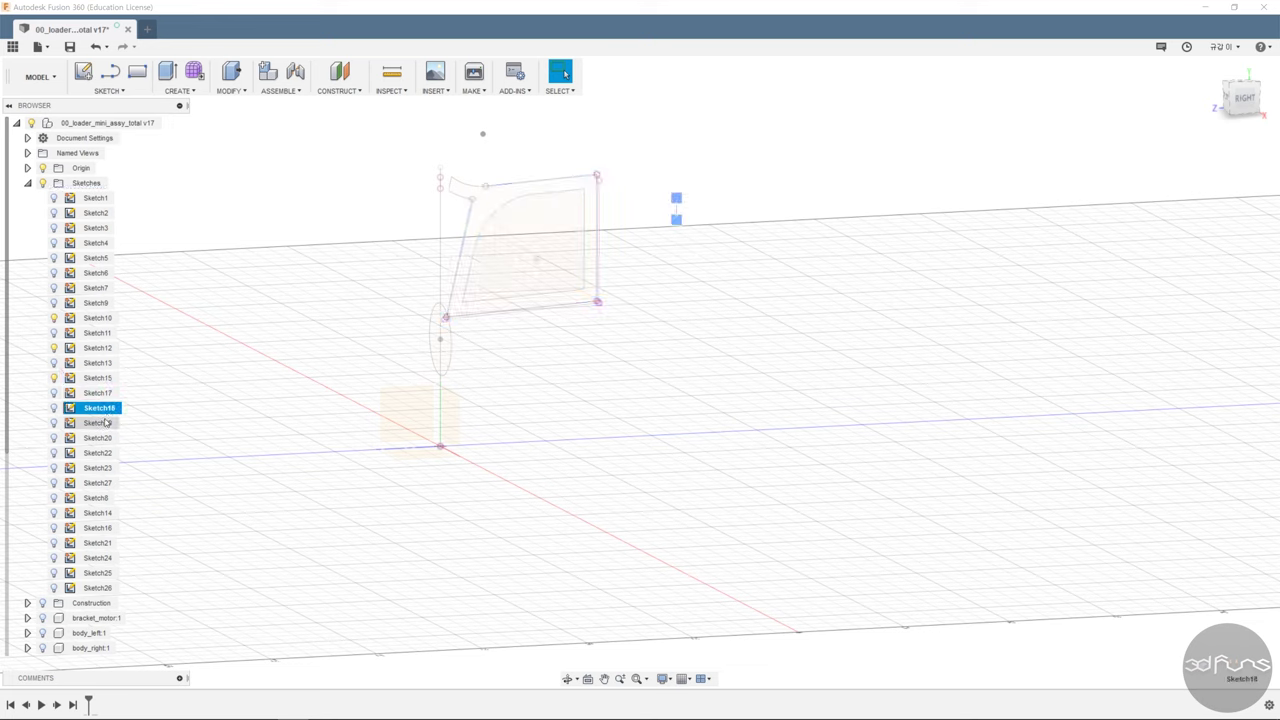
left_click(105, 423)
left_click(105, 438)
left_click(104, 453)
left_click(104, 469)
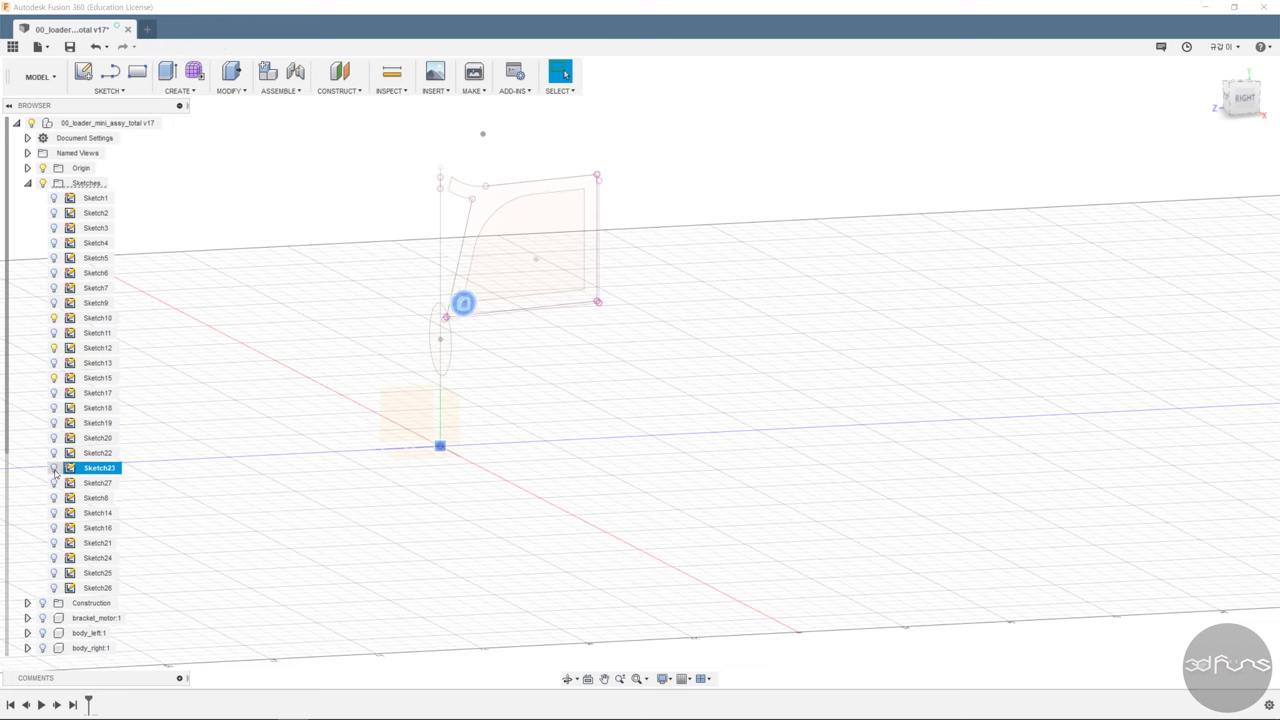
left_click(99, 485)
left_click(96, 498)
left_click(91, 511)
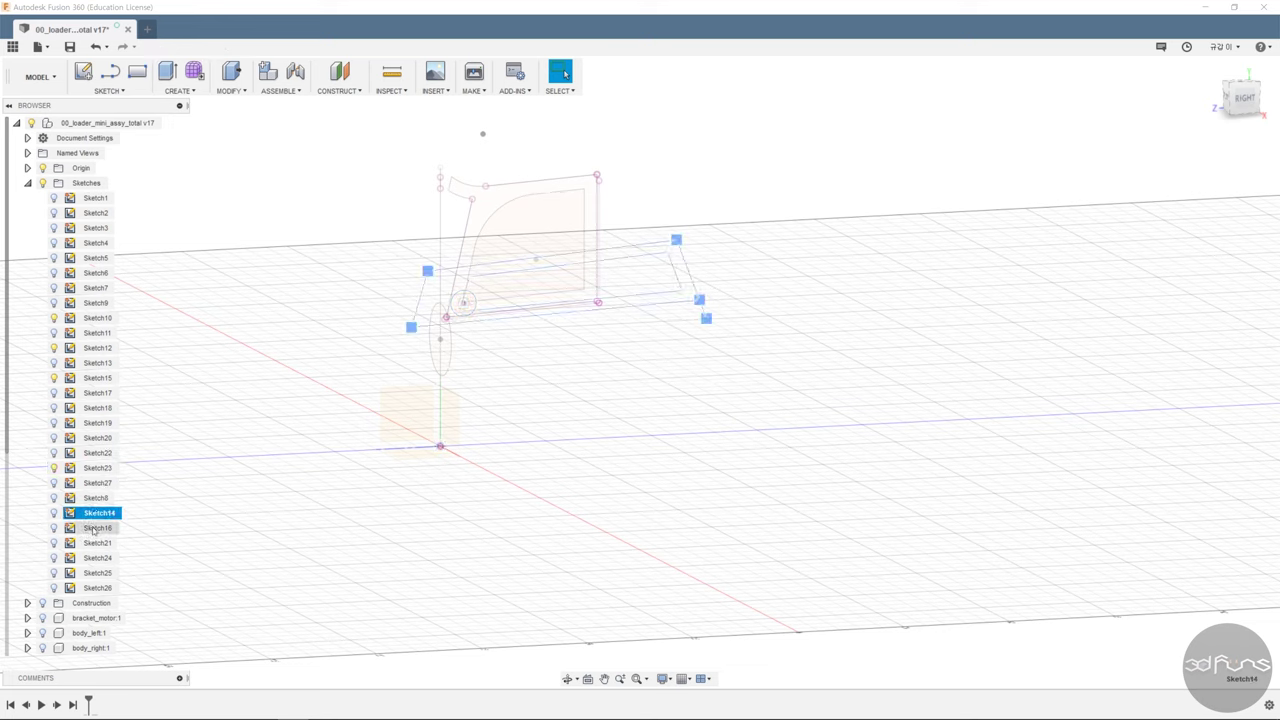
left_click(95, 528)
left_click(96, 542)
left_click(96, 529)
left_click(98, 557)
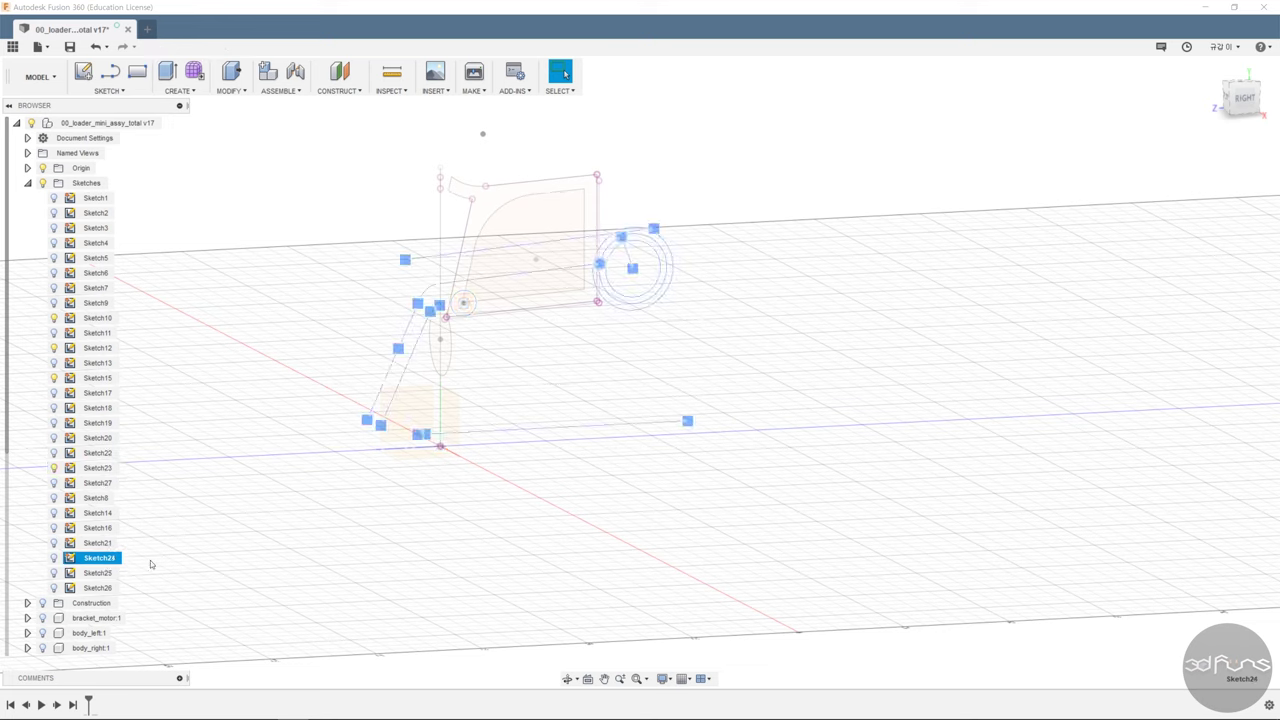
Clear the selection, collapse the Sketches folder and orbit to a side-on view.
left_click(309, 186)
middle_click_drag(309, 186, 350, 487, "shift")
left_click(28, 183)
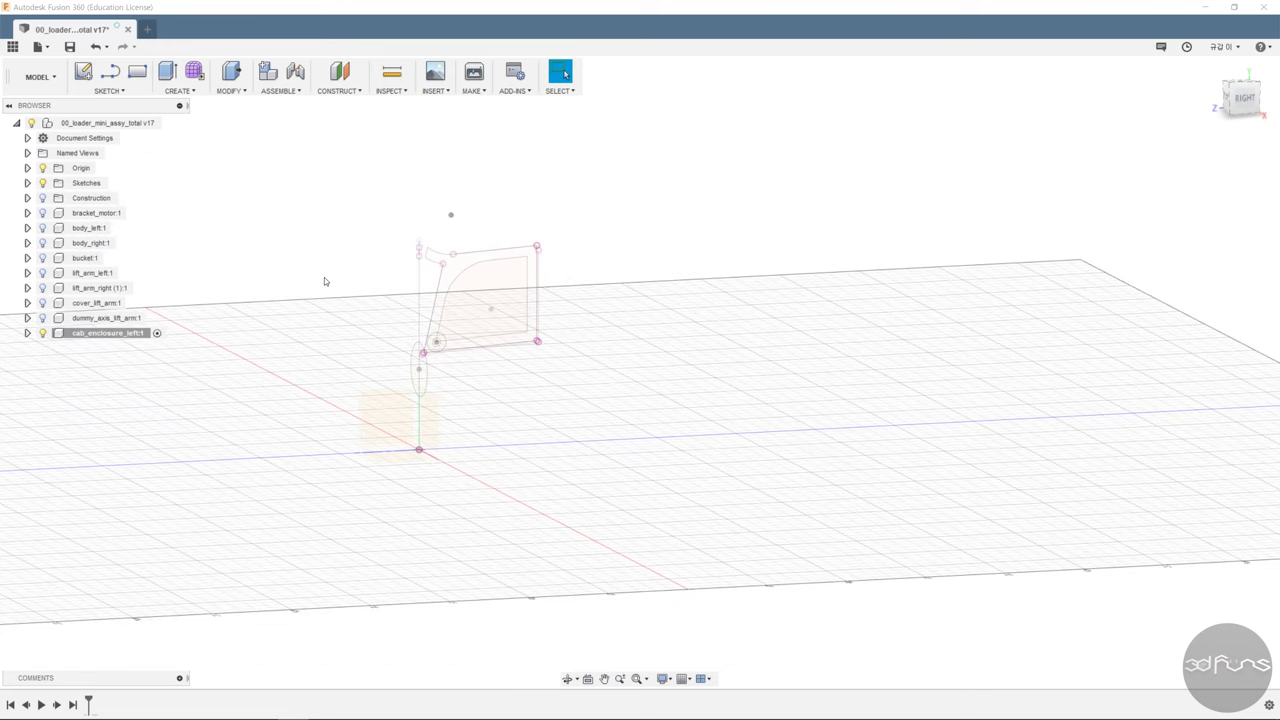
middle_click_drag(371, 263, 1242, 103, "shift")
From the Right view, extrude the cab side profile symmetrically 30 mm into a solid.
left_click(1242, 103)
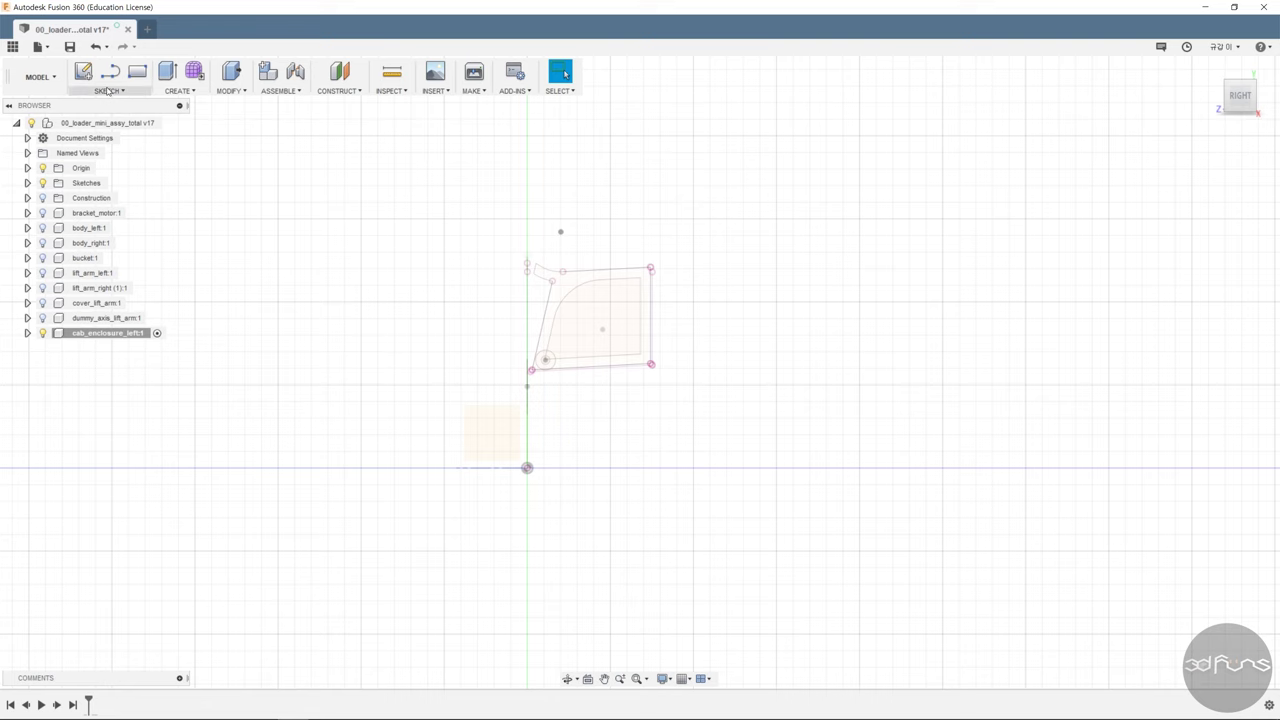
left_click(165, 73)
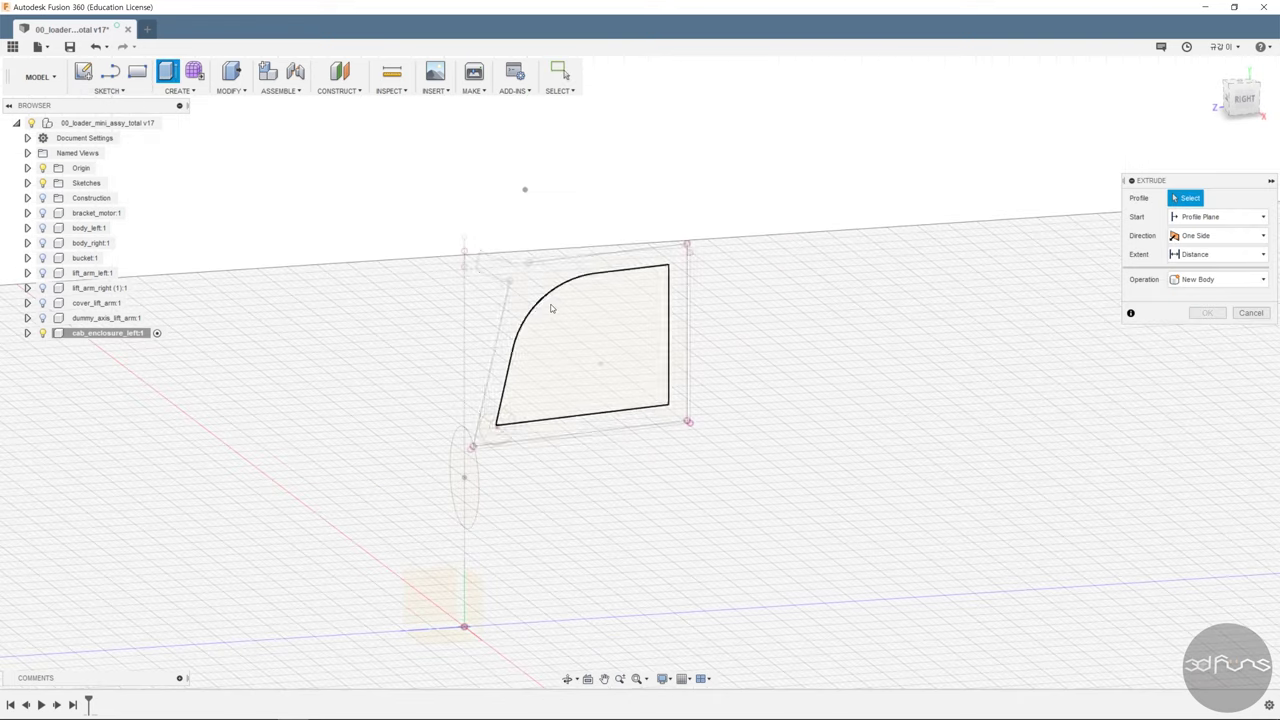
left_click(658, 362)
left_click(1225, 235)
left_click(1208, 286)
type("30")
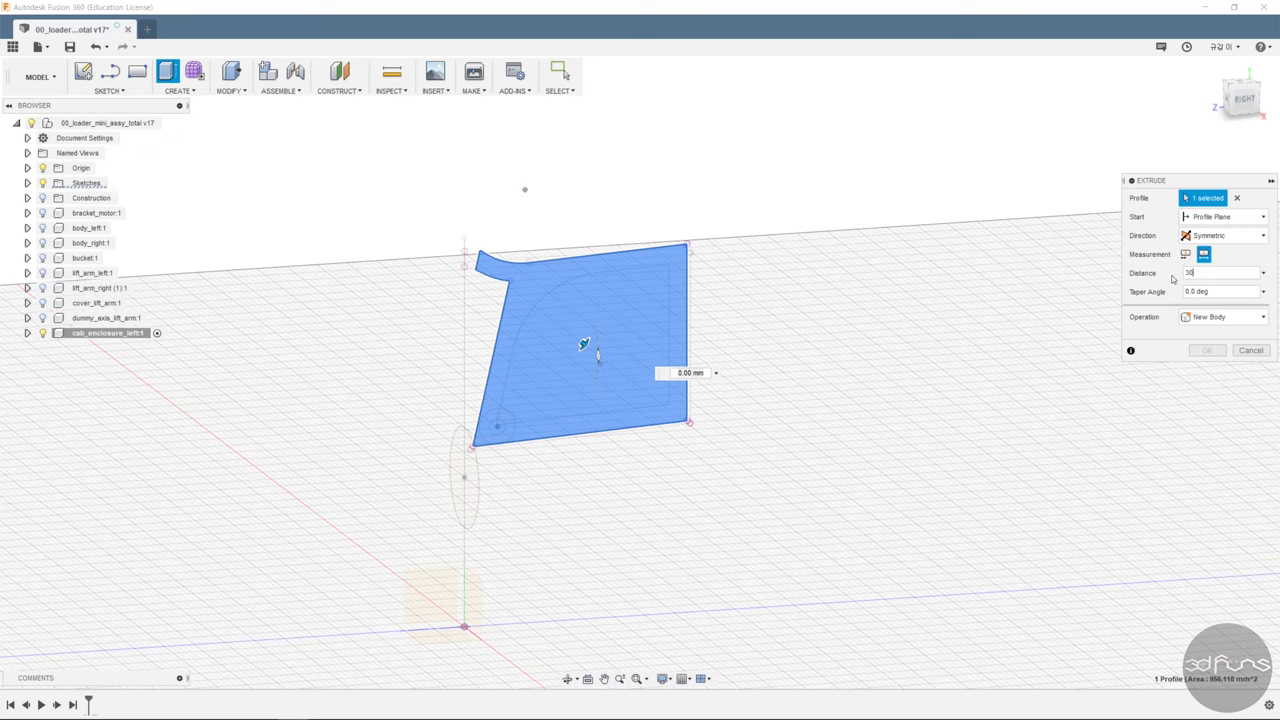
key("Tab")
left_click(1208, 352)
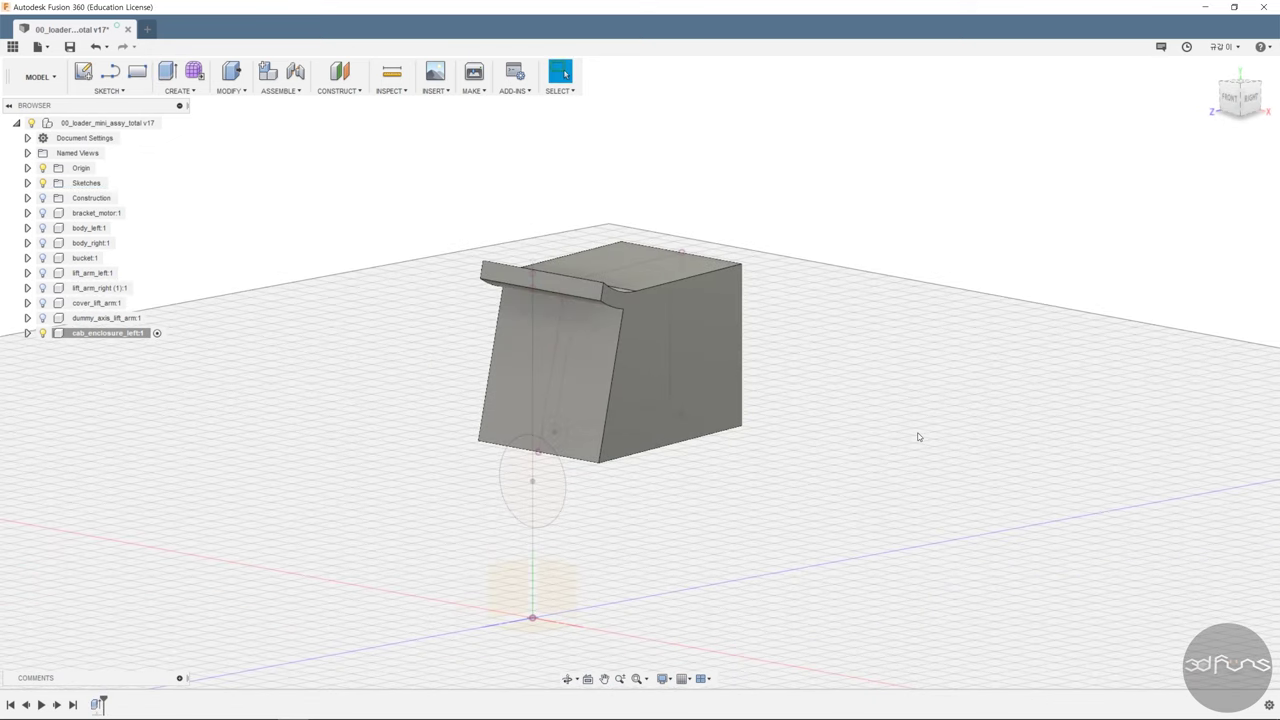
Create a construction plane at -90° hinged on the cab's bottom edge.
middle_click_drag(894, 431, 891, 429, "shift")
left_click(337, 90)
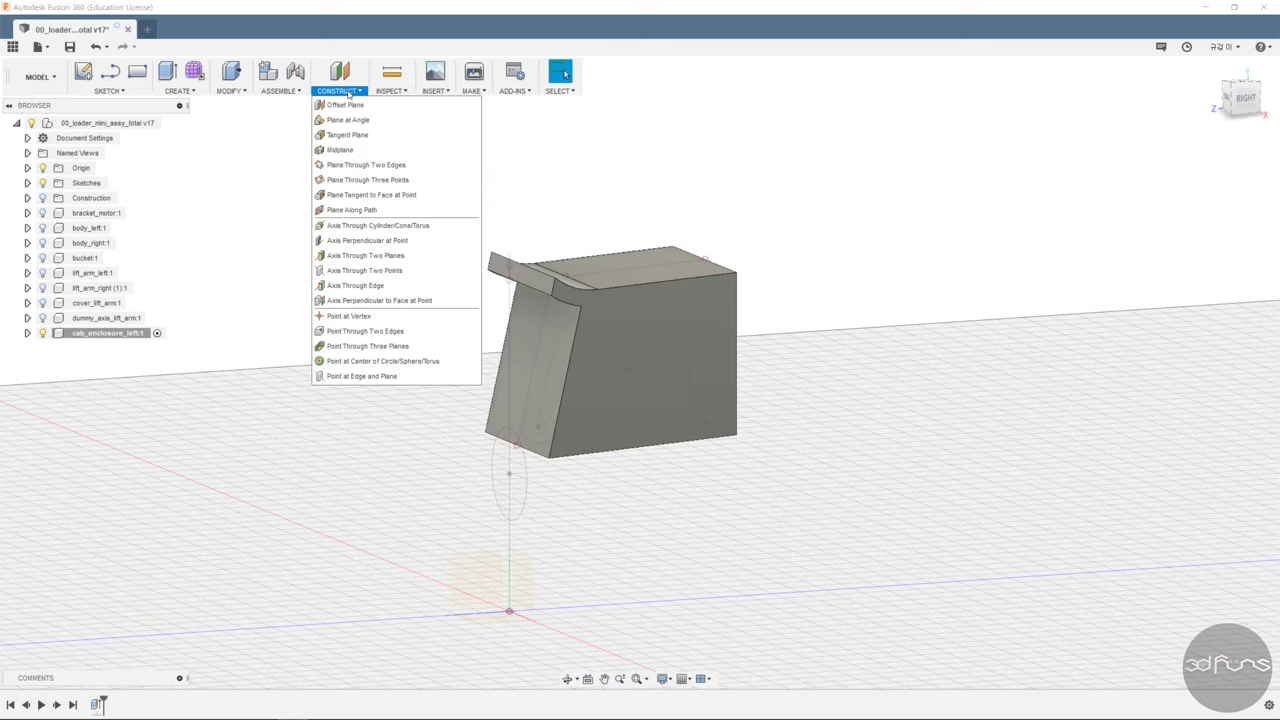
left_click(340, 104)
left_click(1250, 250)
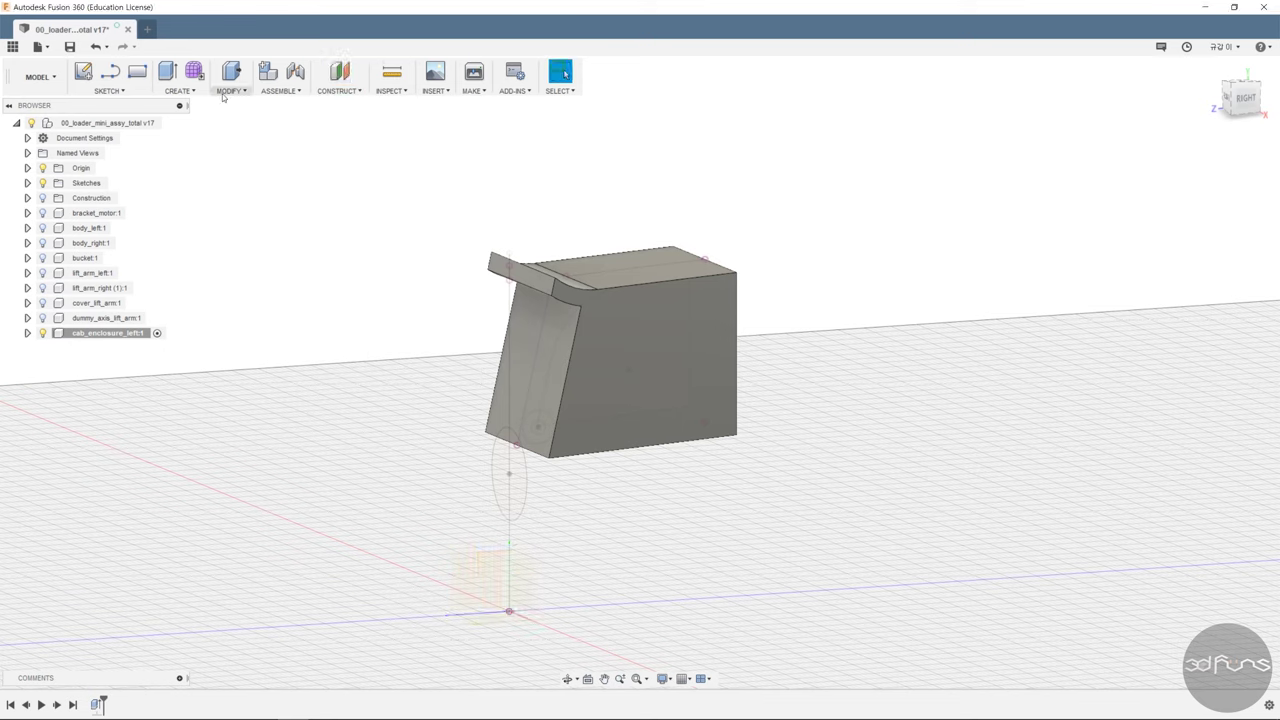
left_click(231, 90)
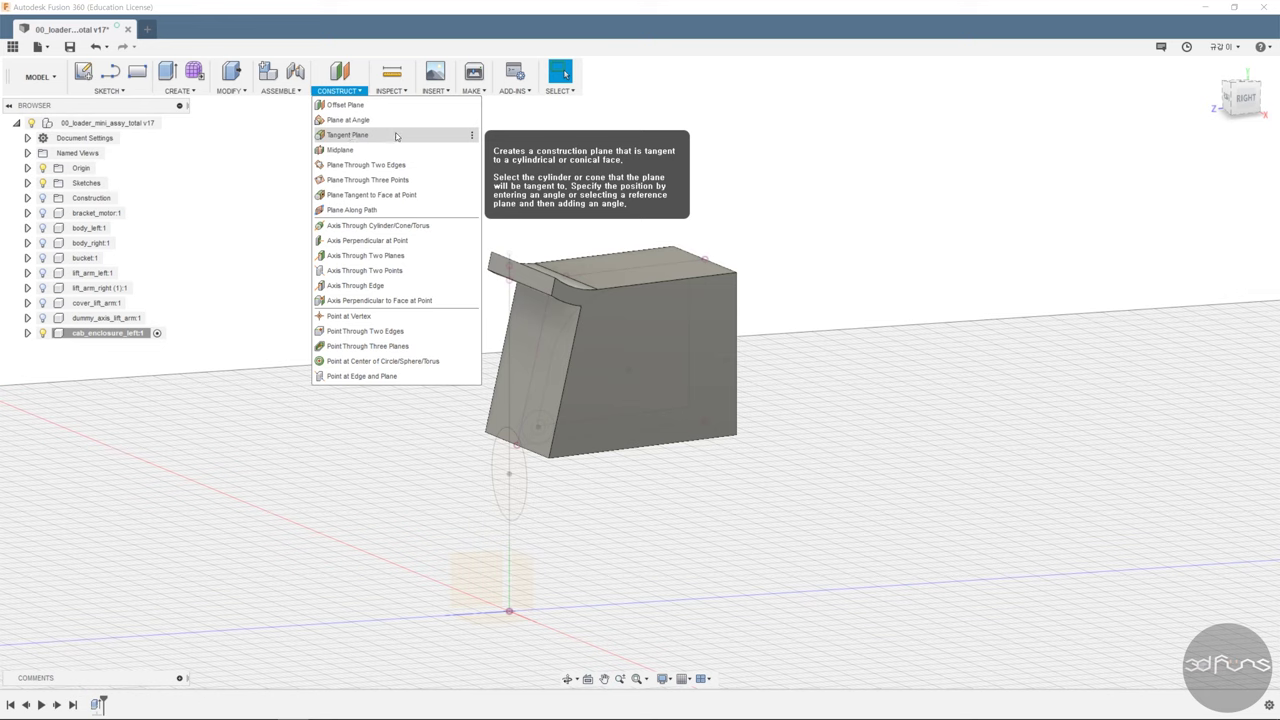
left_click(393, 120)
left_click(515, 446)
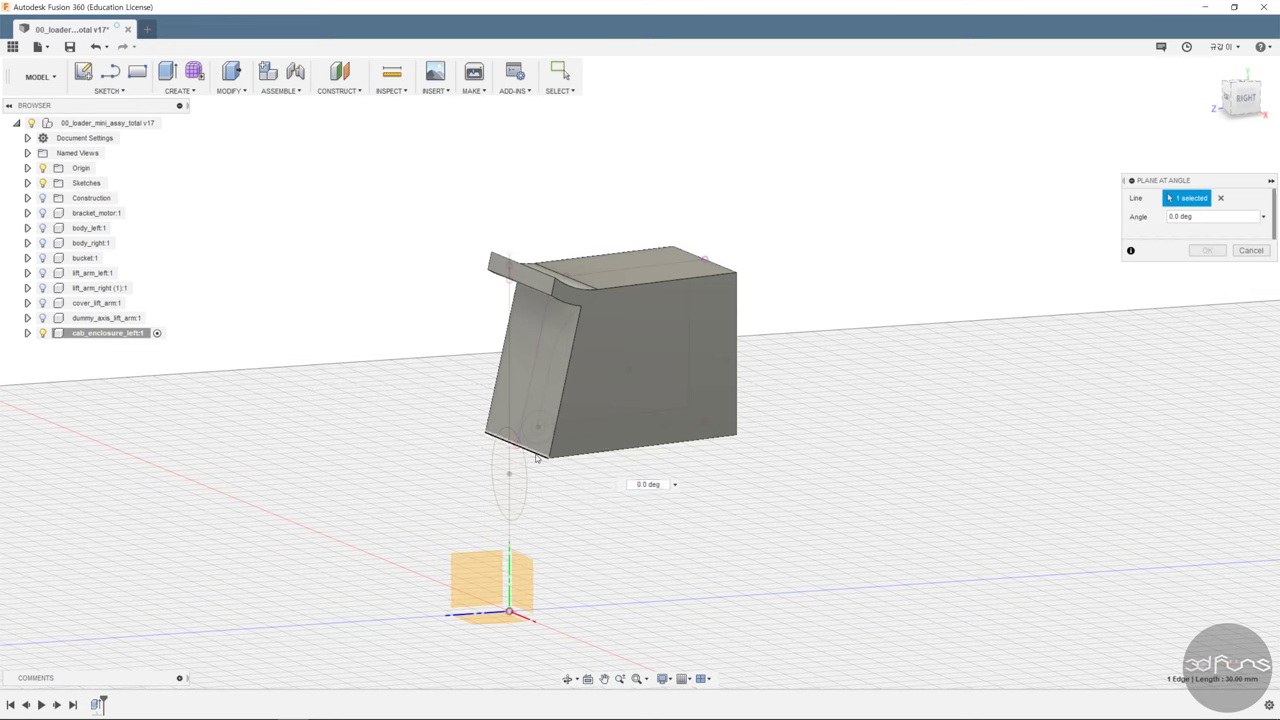
left_click_drag(477, 458, 531, 390)
type("-90")
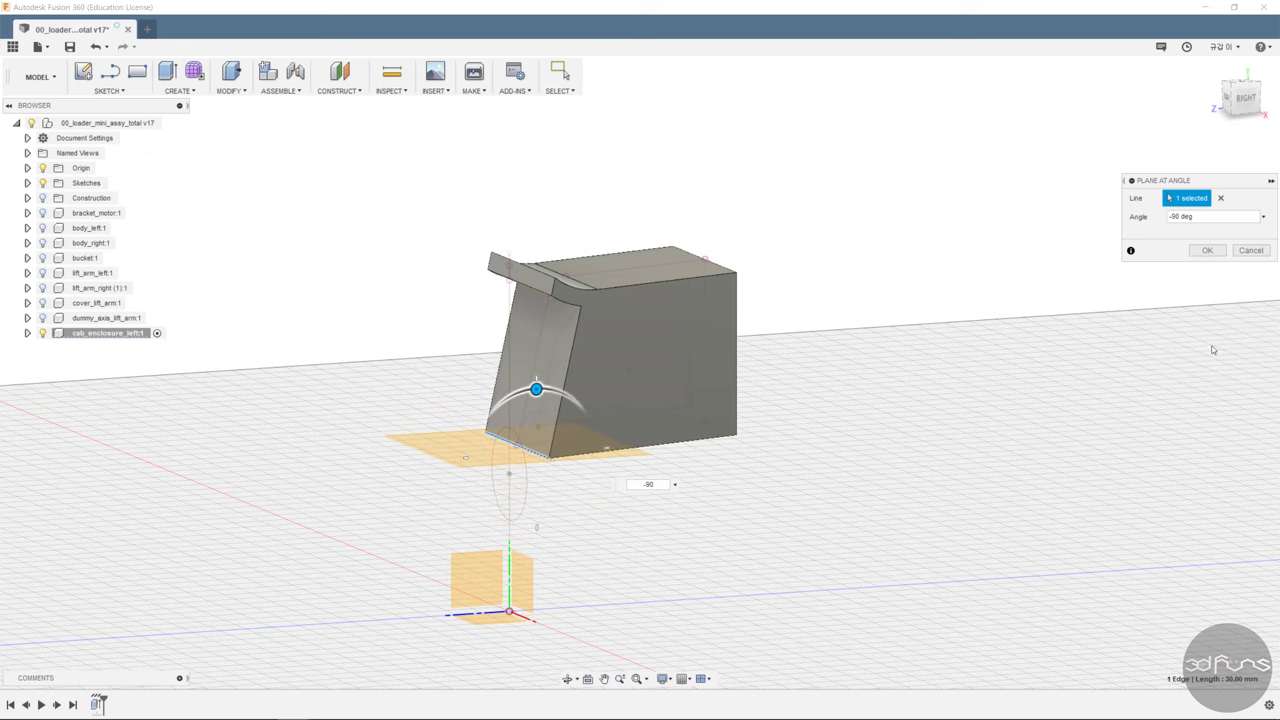
left_click(1207, 250)
middle_click_drag(843, 360, 820, 348, "shift")
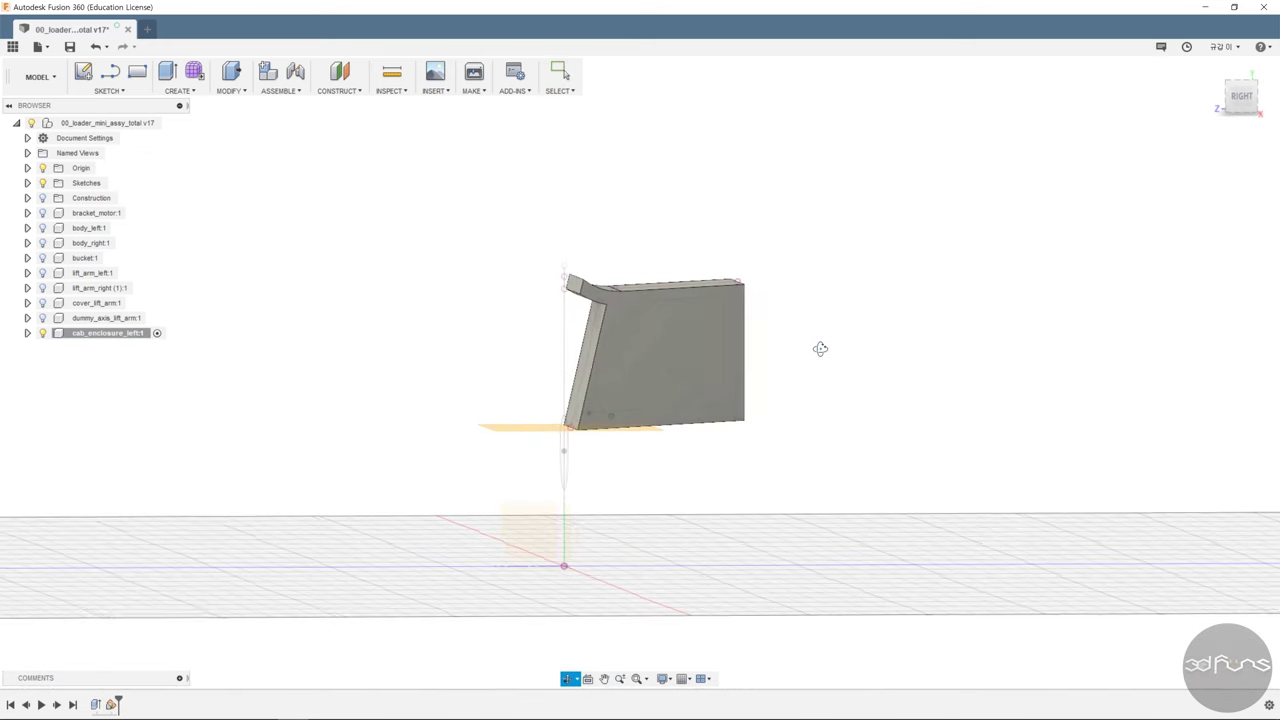
Draft the two cab side faces, using the angled plane as the reference.
left_click(229, 90)
left_click(243, 167)
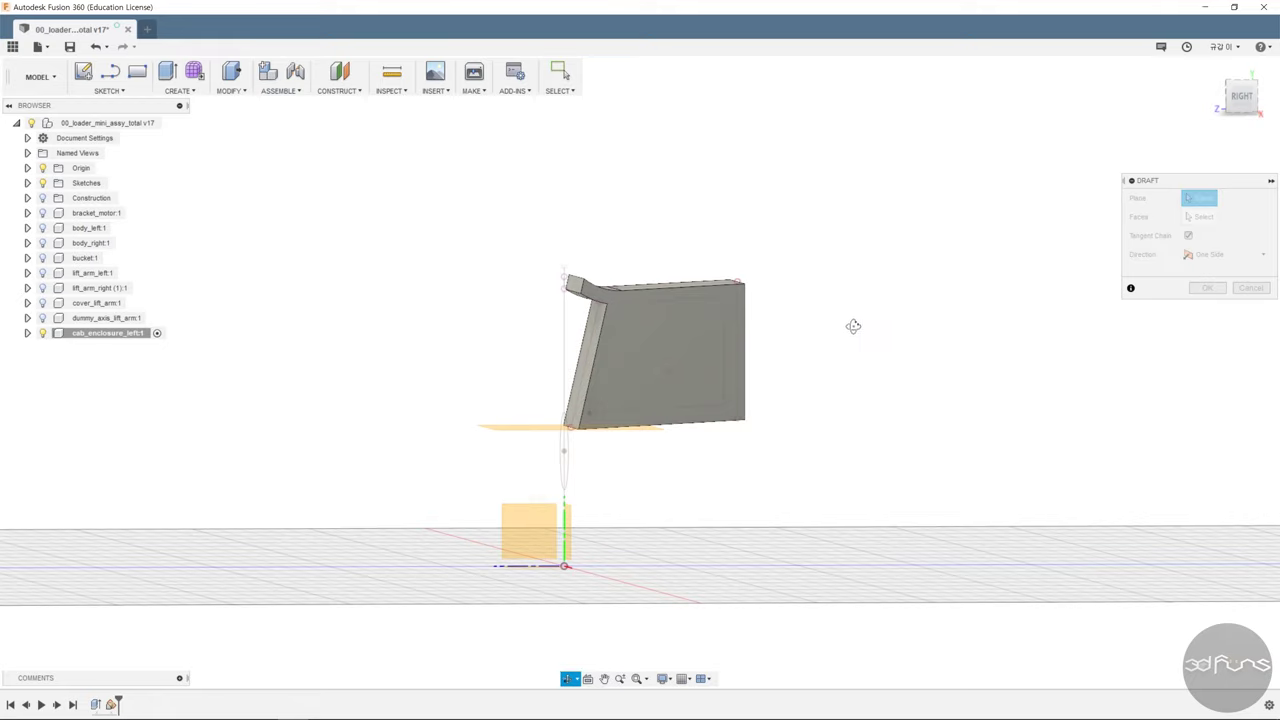
middle_click_drag(851, 323, 585, 462, "shift")
left_click(585, 455)
middle_click_drag(668, 385, 803, 346, "shift")
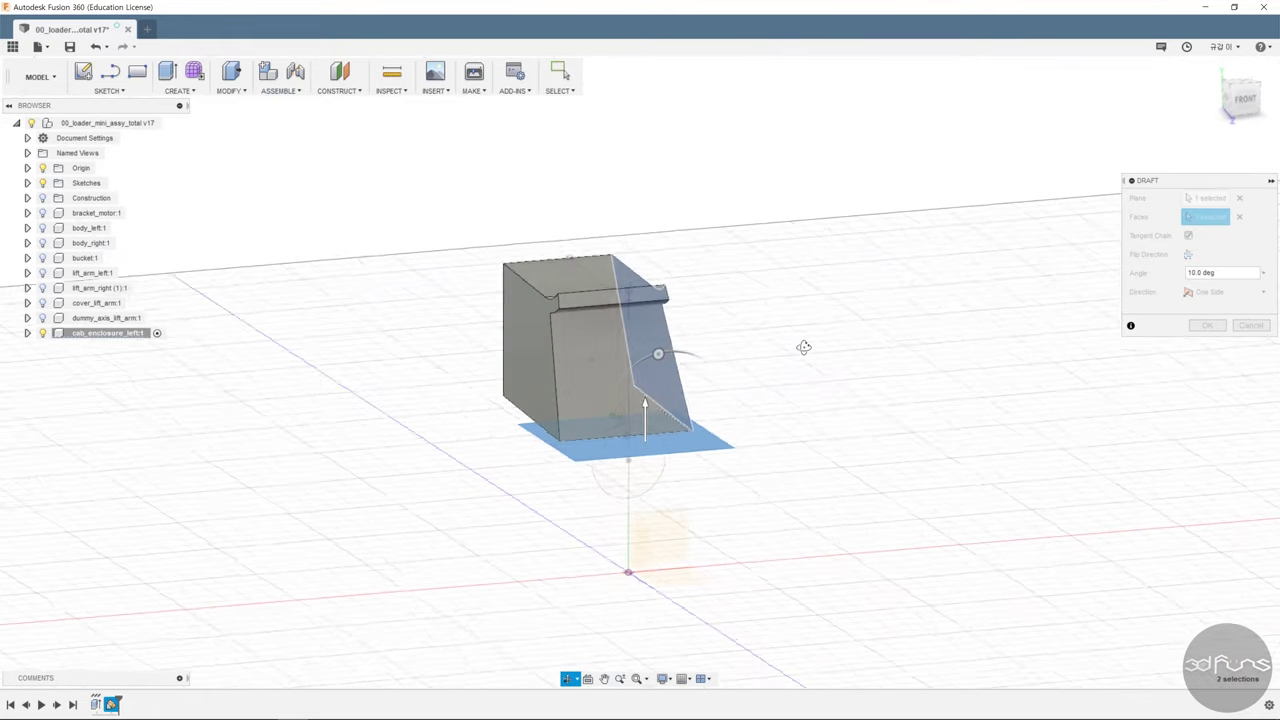
left_click(540, 340)
left_click(657, 351)
left_click_drag(663, 355, 655, 354)
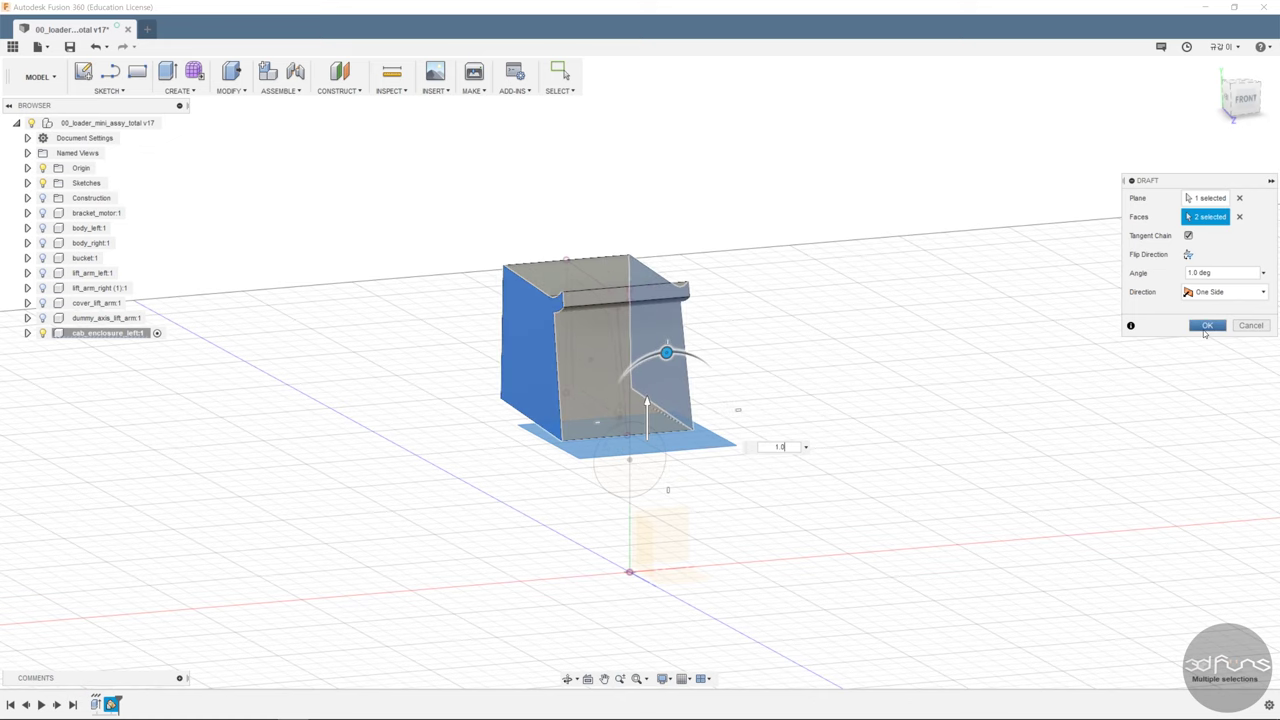
left_click(1207, 325)
middle_click_drag(834, 386, 760, 380, "shift")
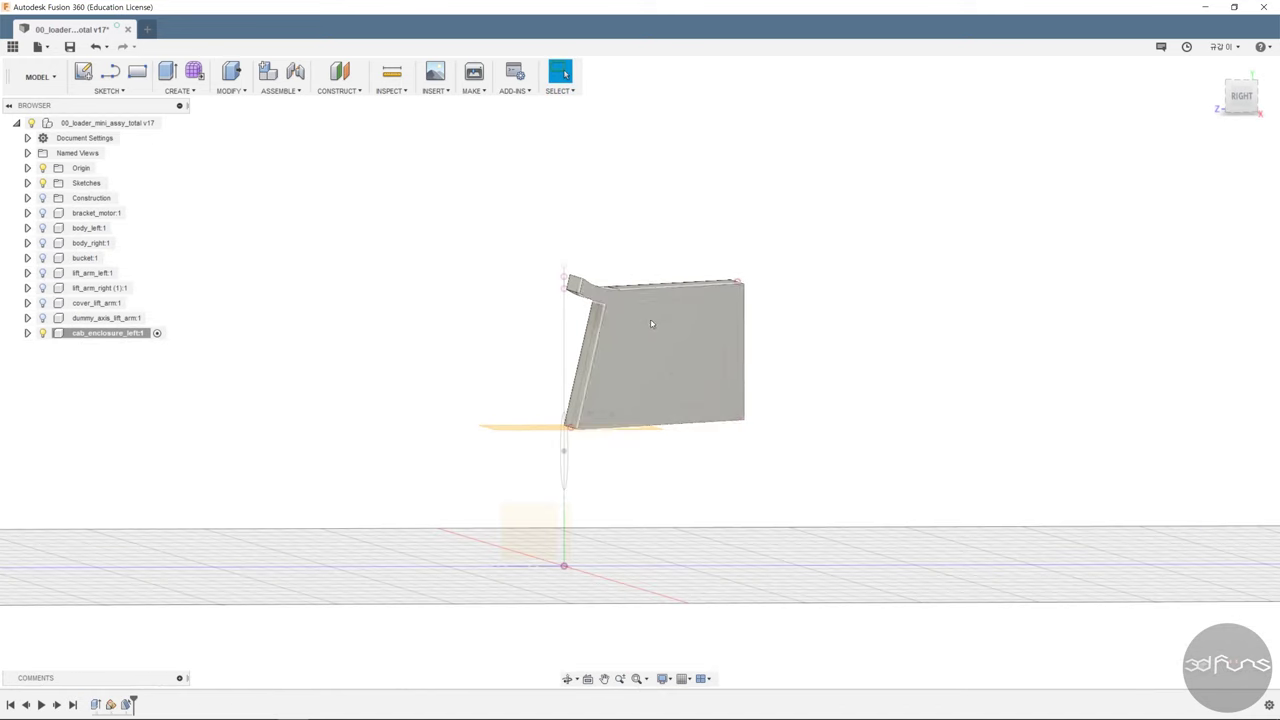
left_click(118, 92)
On the enclosure side face, sketch a four-point inner line outline starting and ending on the bottom edge.
left_click(115, 101)
left_click(540, 535)
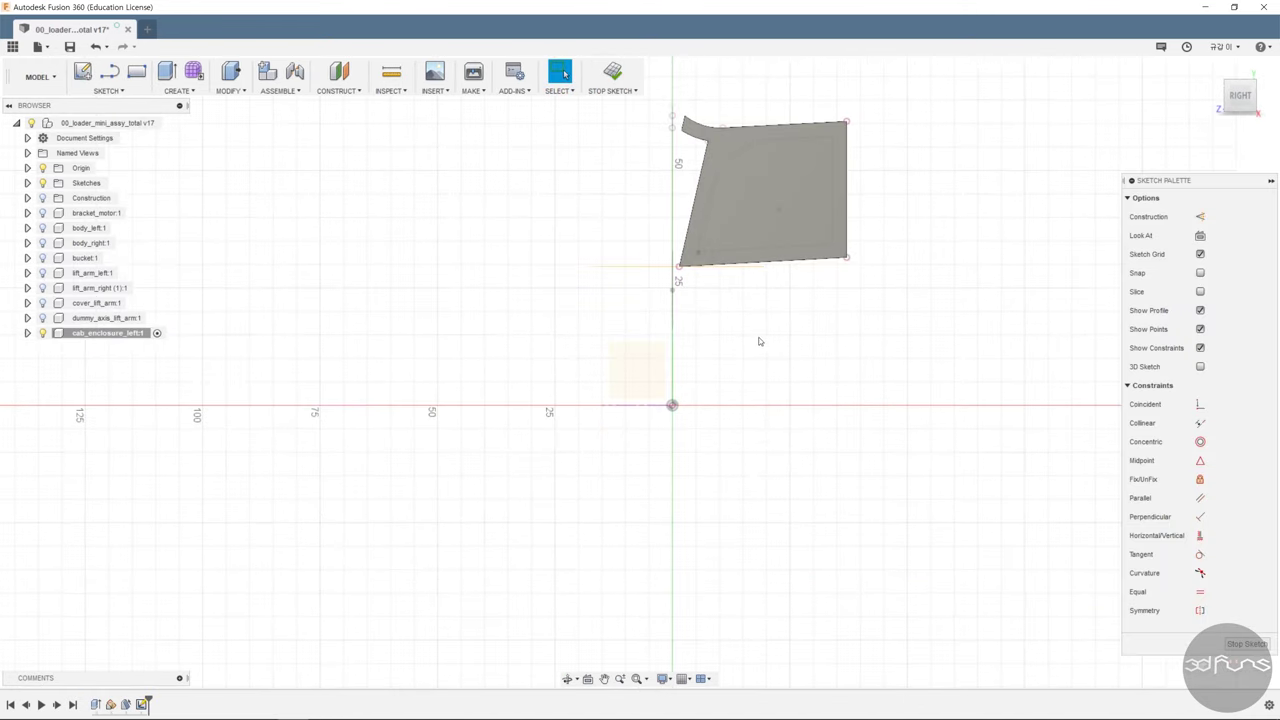
middle_click_drag(806, 299, 749, 494)
scroll(725, 392, "up", 3)
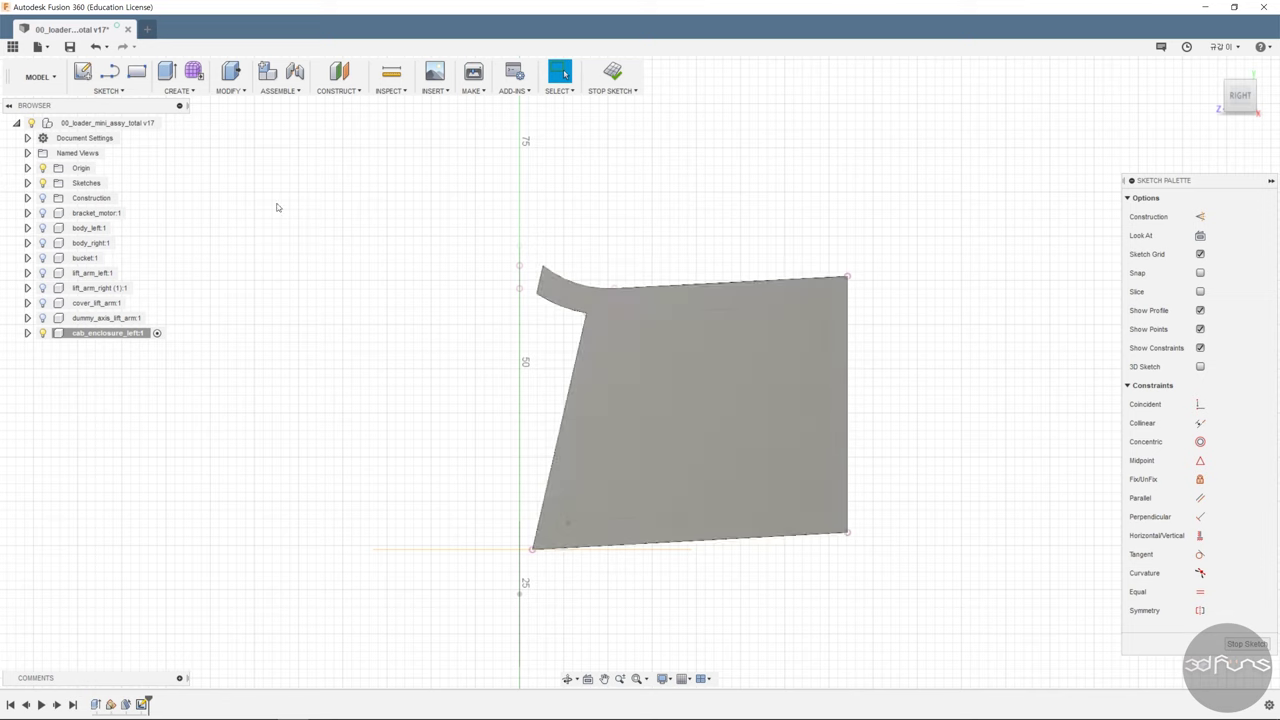
left_click(129, 95)
left_click(100, 384)
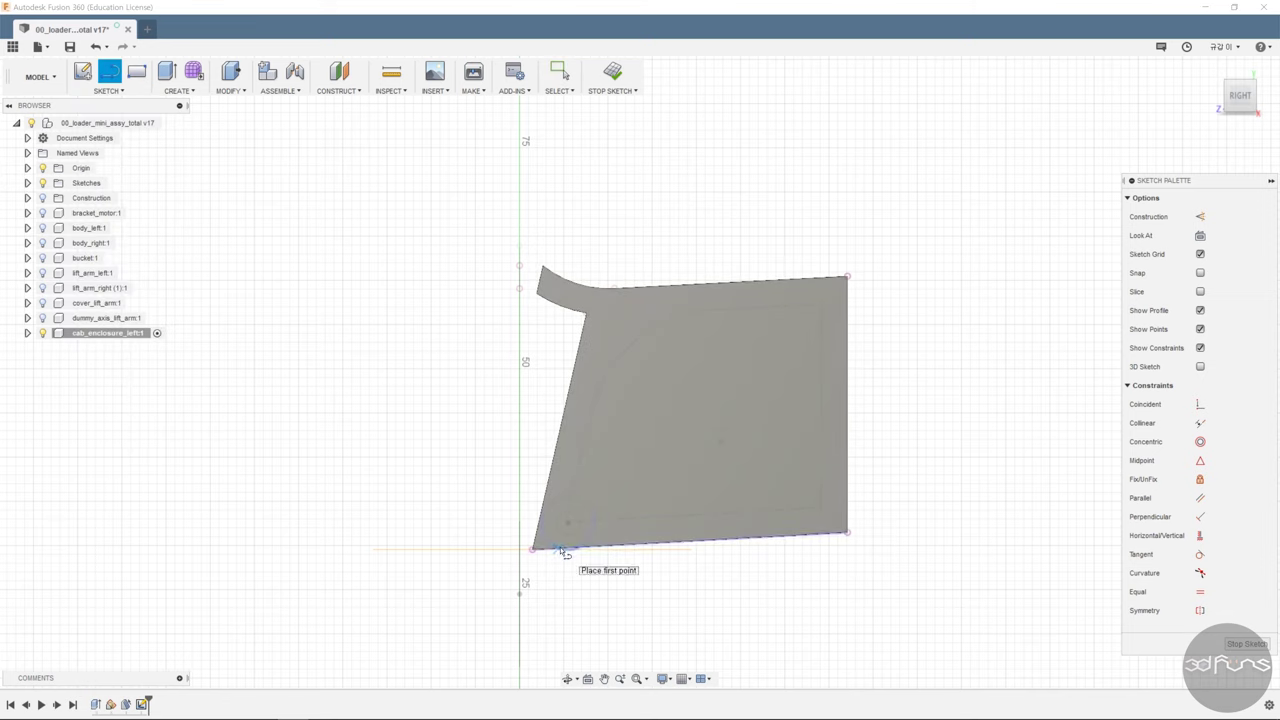
left_click(598, 548)
left_click(648, 315)
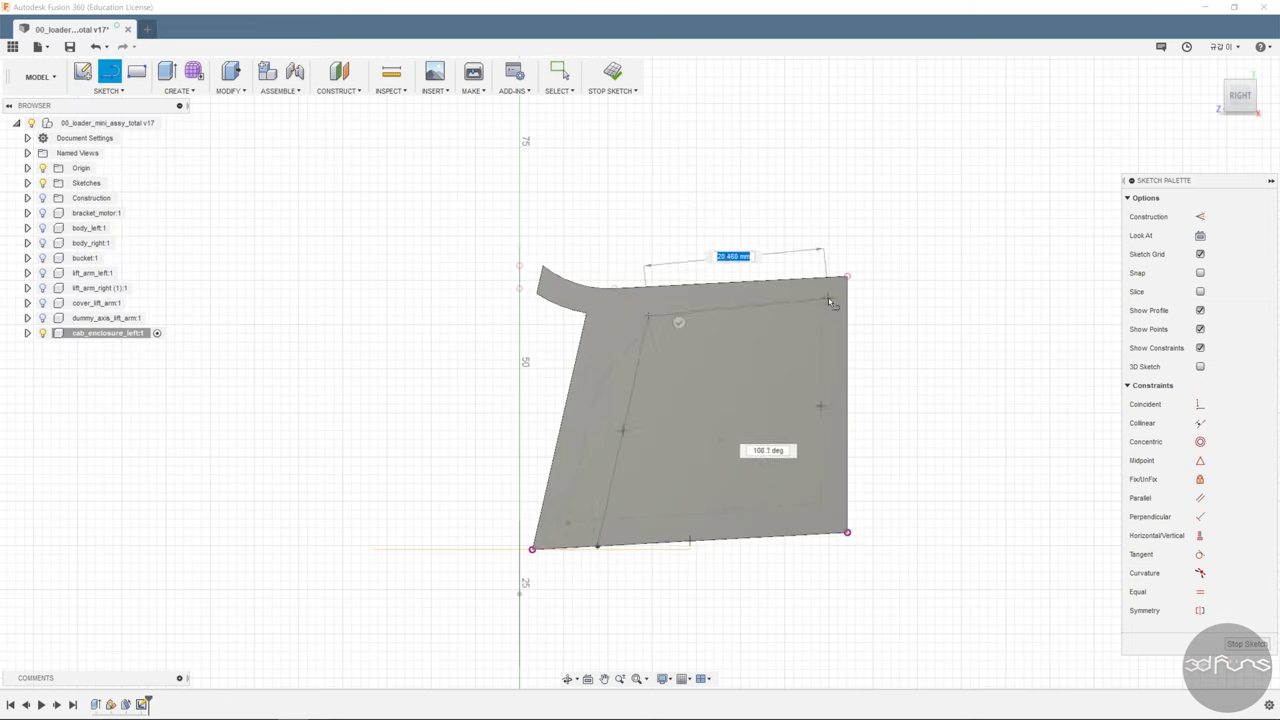
left_click(828, 298)
left_click(808, 535)
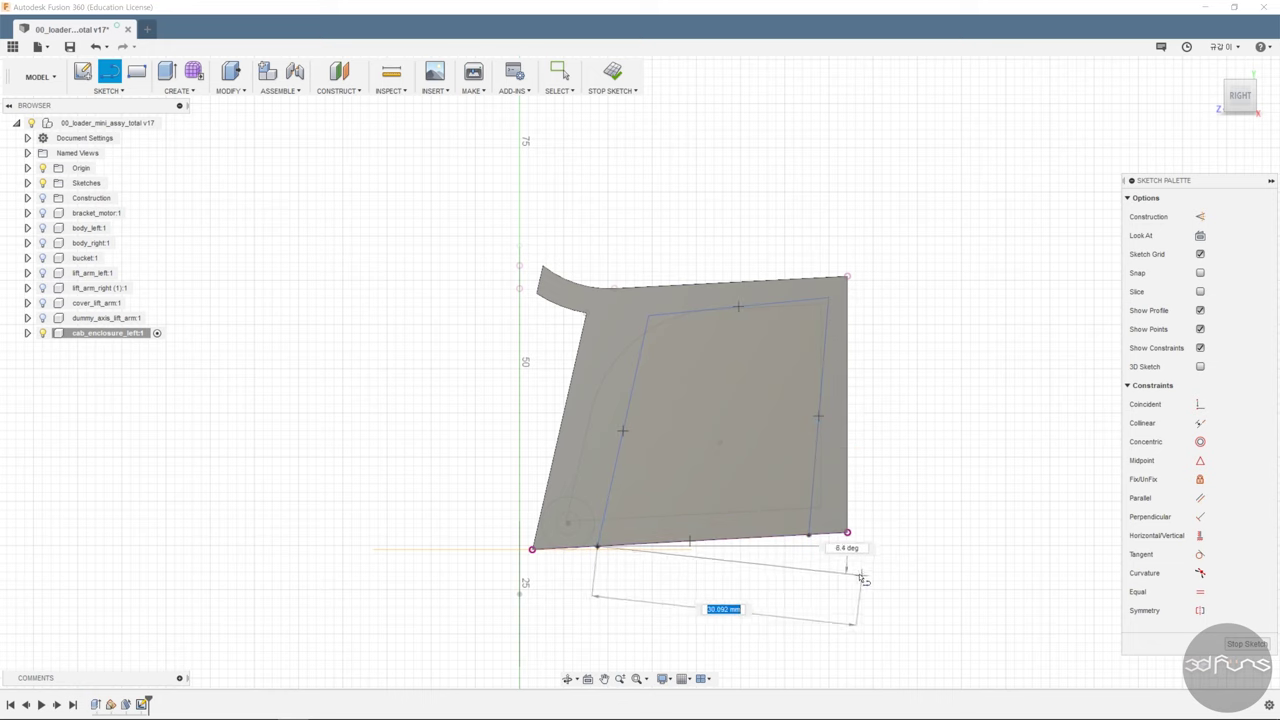
key("Escape")
scroll(700, 567, "up", 2)
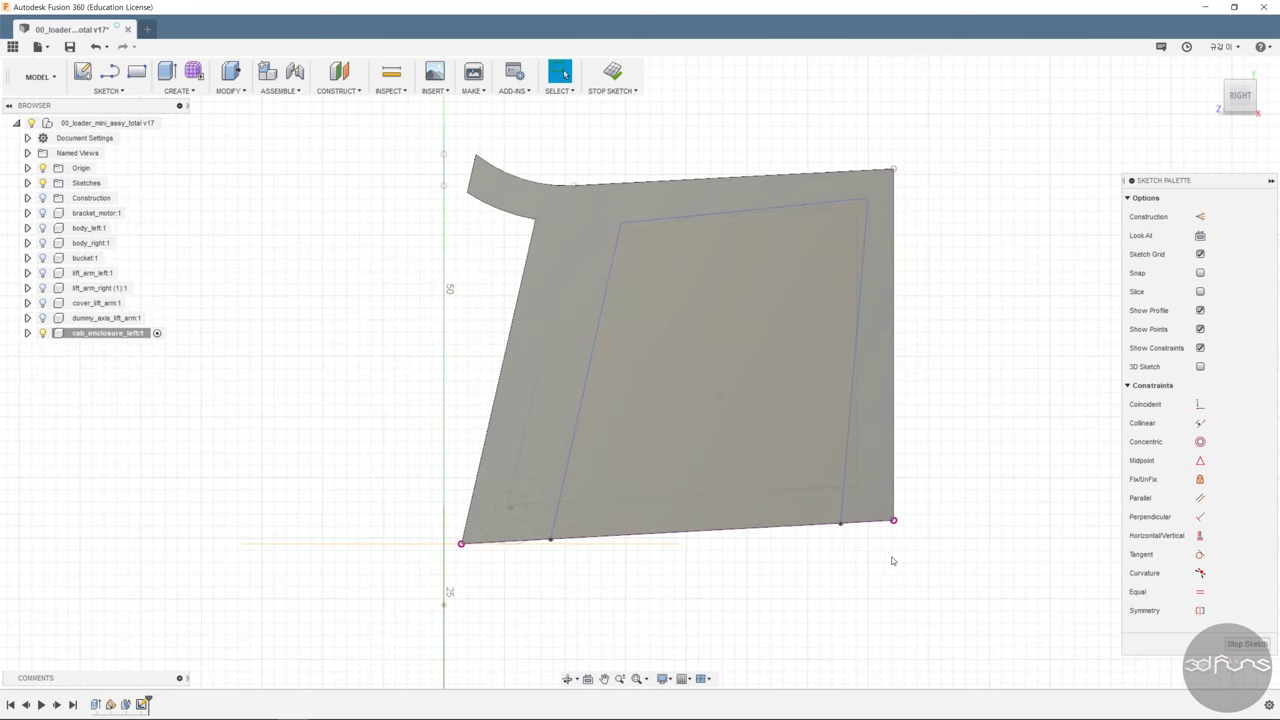
Make the inner right, top and left lines parallel to the outer edges.
left_click(1198, 498)
left_click(848, 420)
left_click(893, 426)
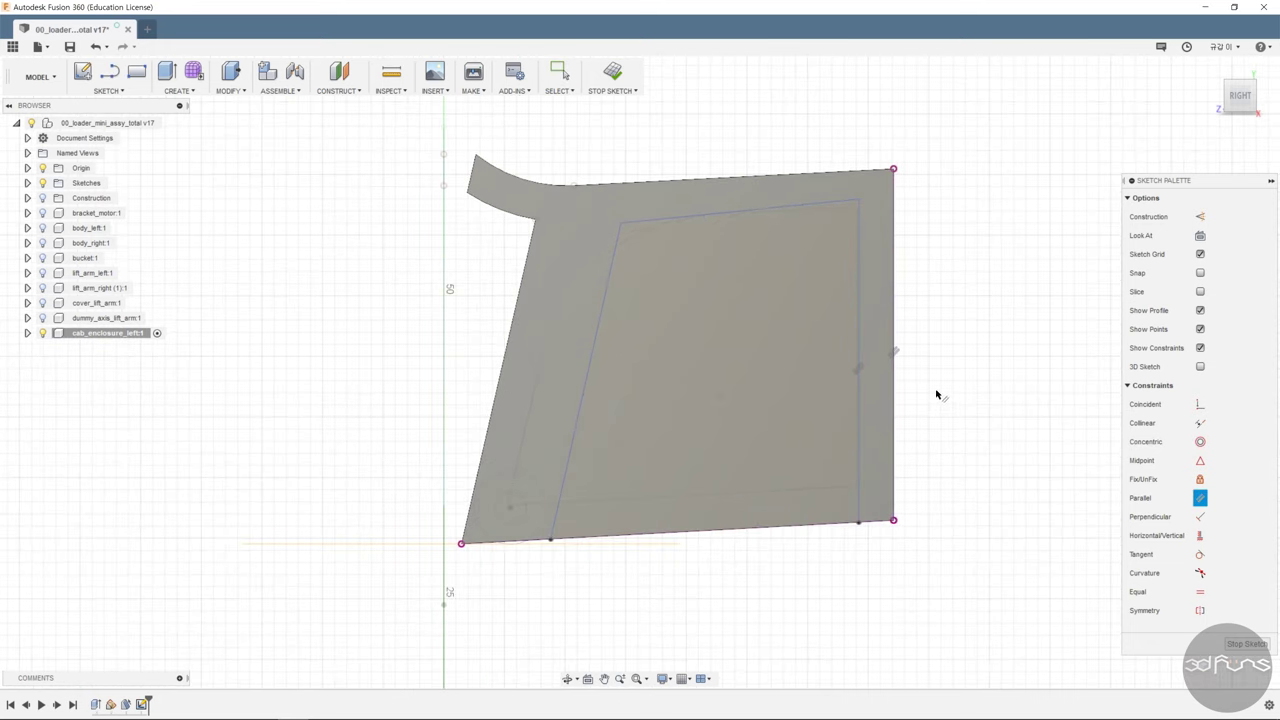
left_click(810, 208)
left_click(809, 177)
left_click(512, 338)
Dimension the right, top and left gaps as 3, 3 and 2.3 mm, then finish the sketch.
key("d")
left_click(859, 420)
left_click(894, 423)
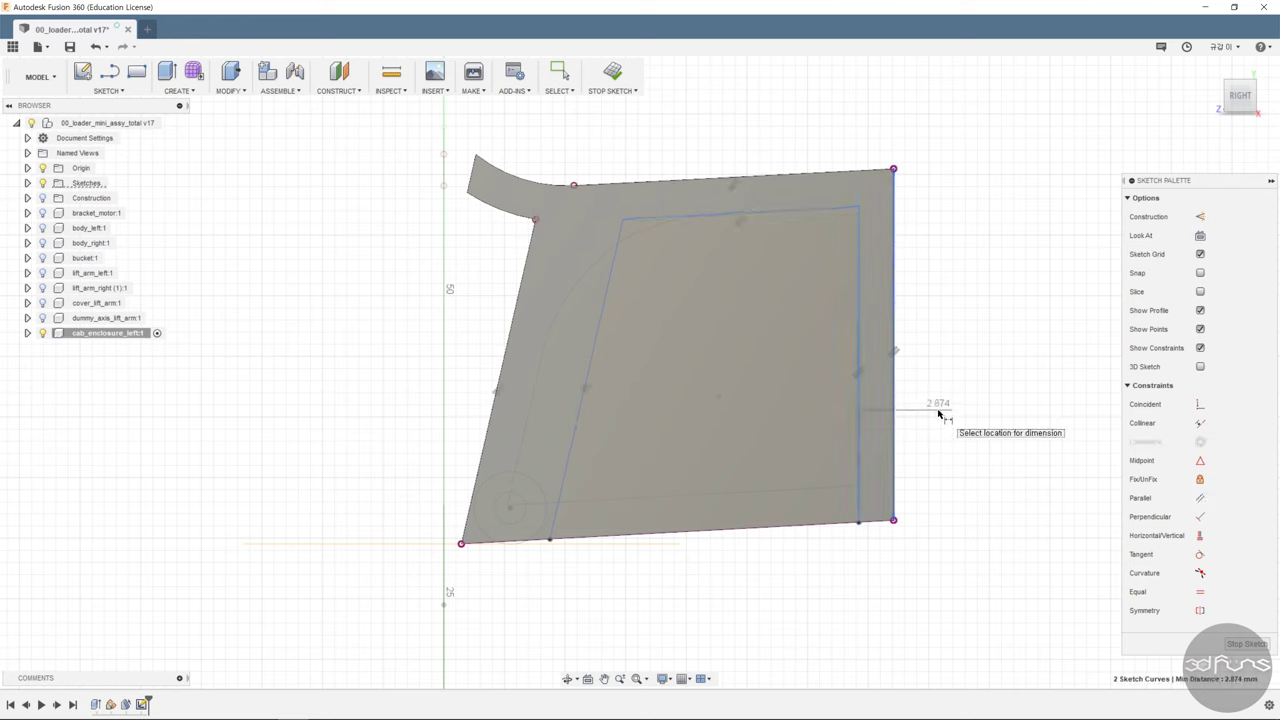
left_click(945, 410)
type("3")
key("Return")
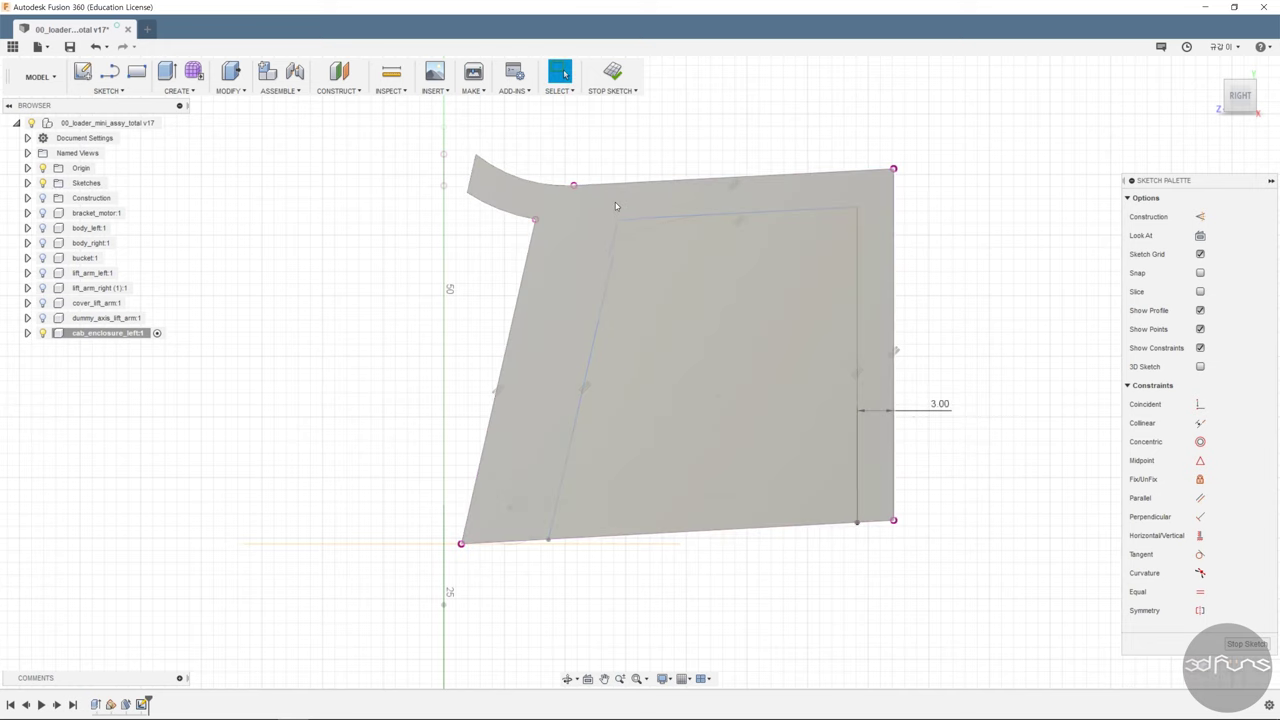
scroll(615, 202, "up", 2)
left_click(701, 117)
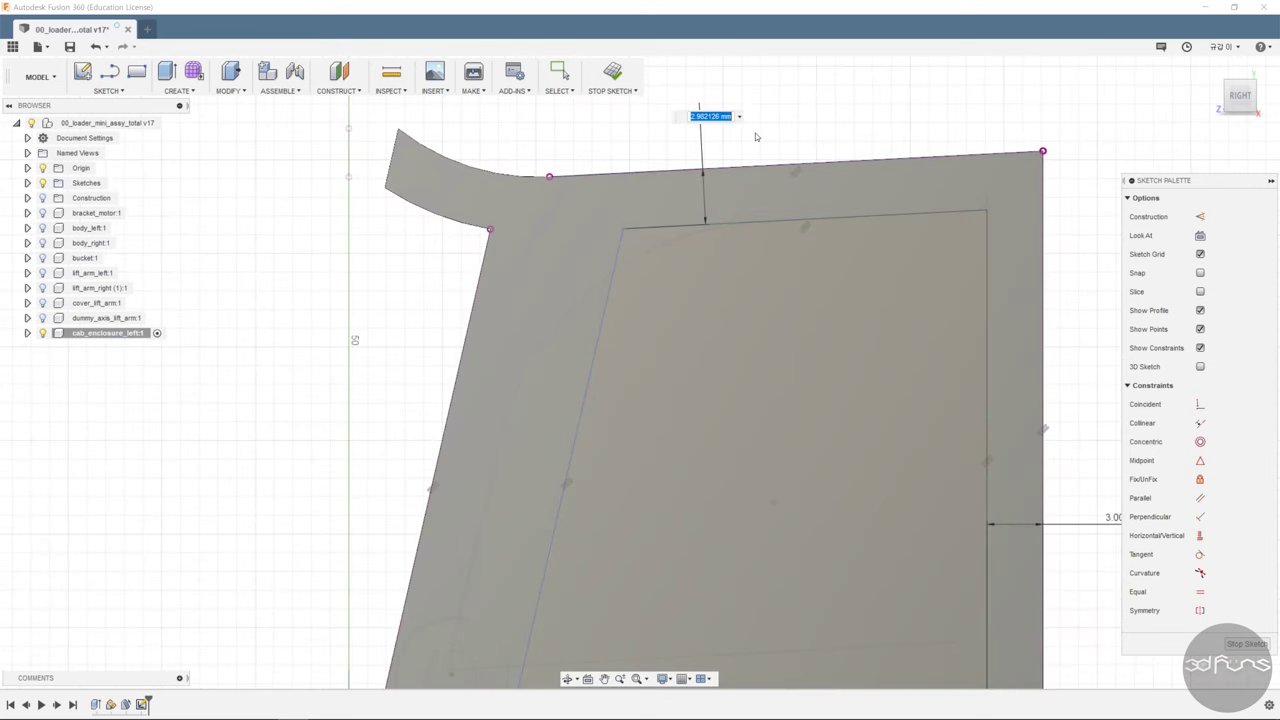
type("3")
key("Return")
scroll(750, 250, "down", 2)
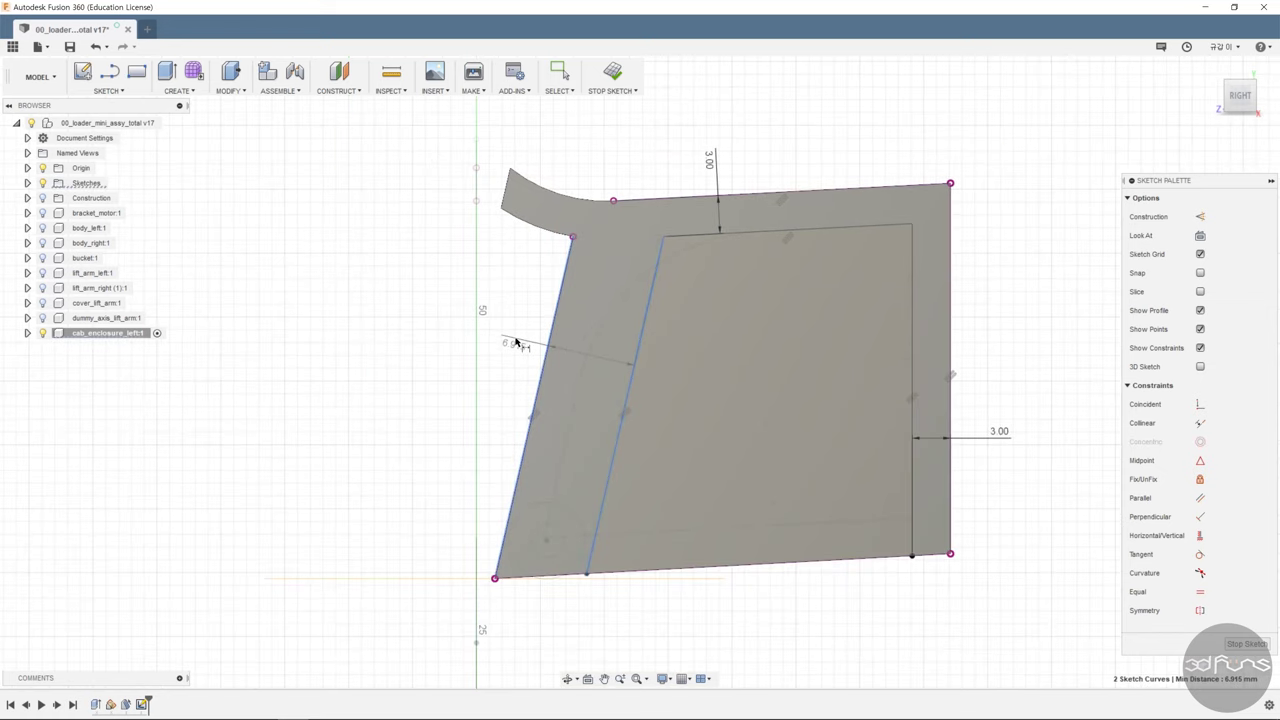
left_click(516, 343)
type("2.3")
key("Return")
left_click(612, 72)
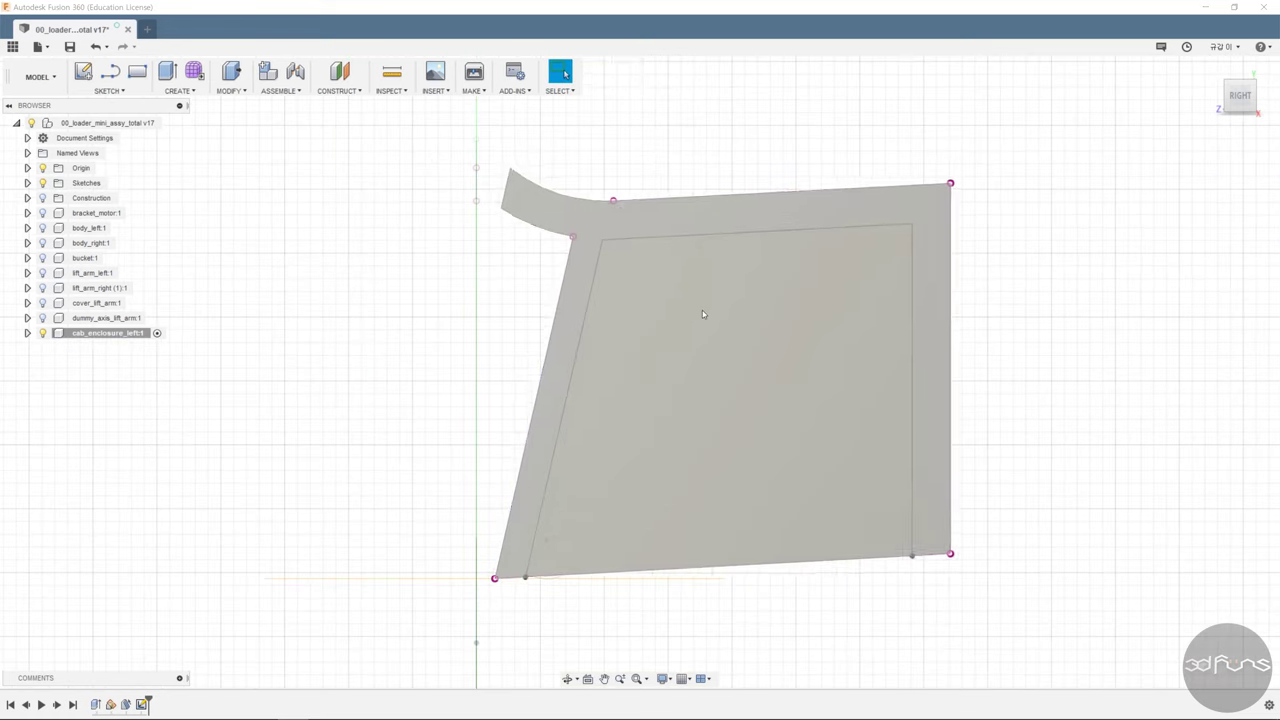
middle_click_drag(702, 310, 953, 344, "shift")
Cut the inner profile symmetrically 25 mm through the cab body.
left_click(167, 70)
left_click(763, 358)
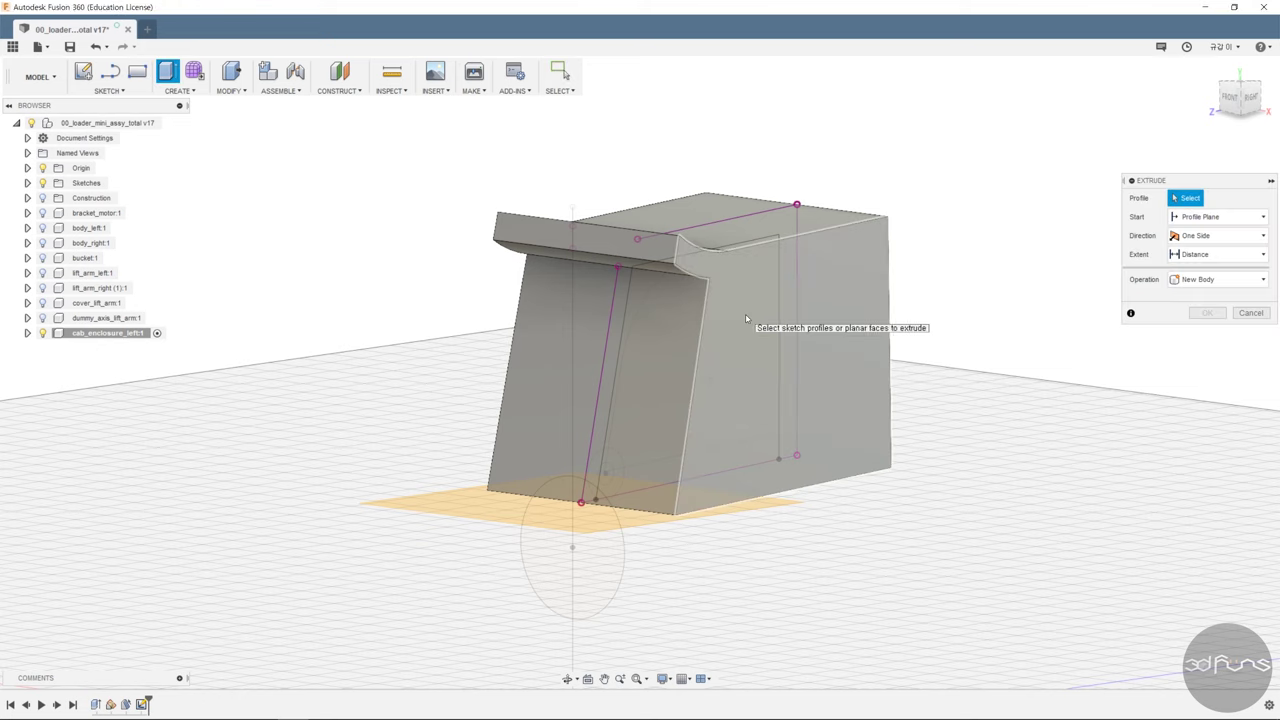
left_click(762, 356)
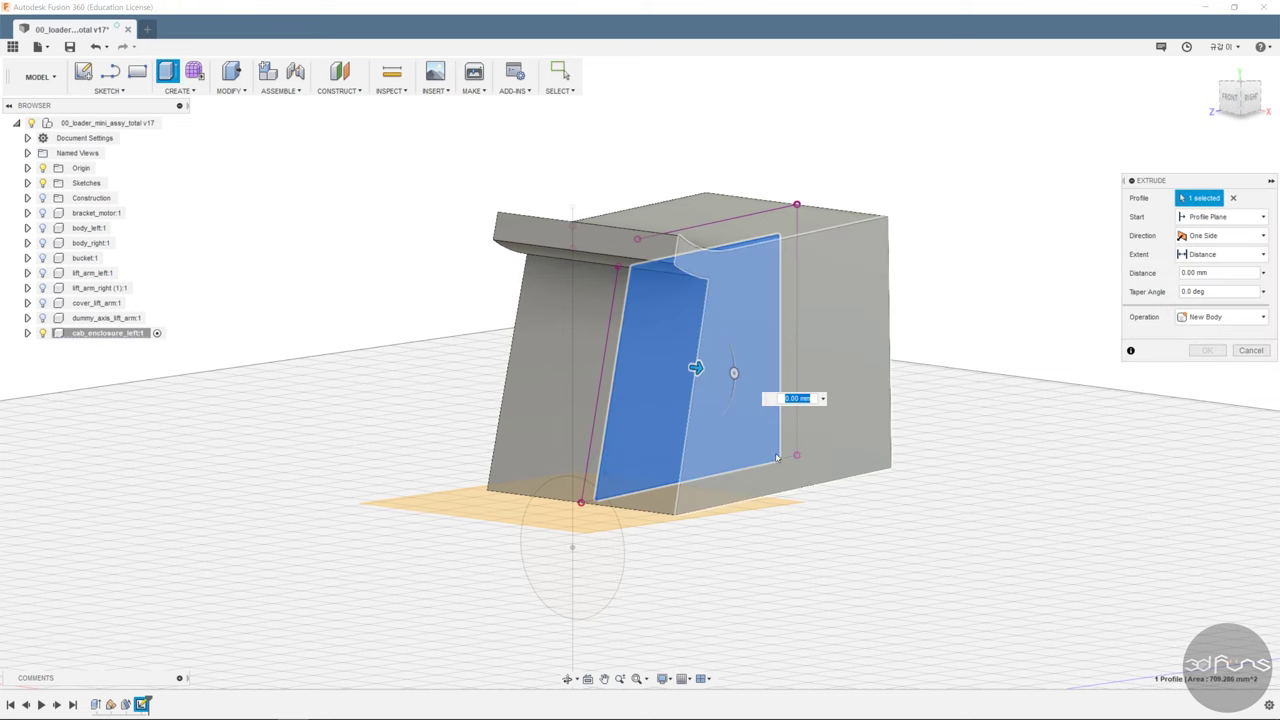
left_click(1220, 235)
left_click(1221, 285)
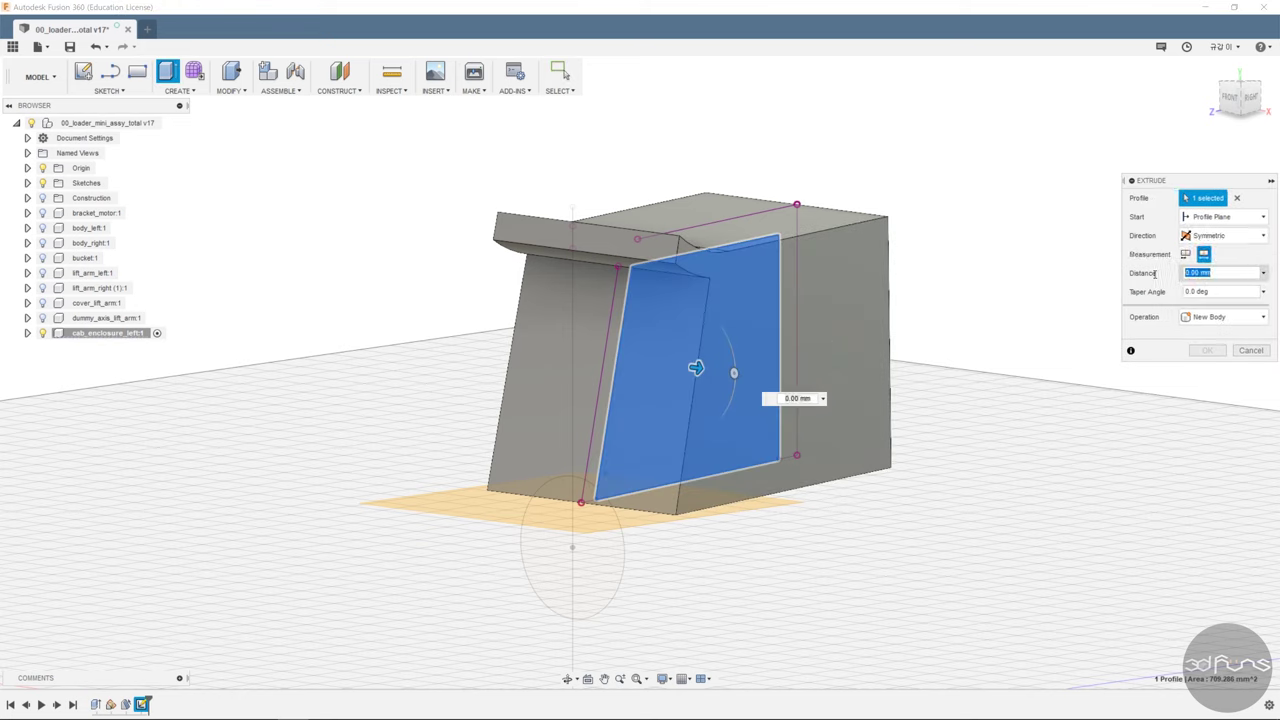
type("25")
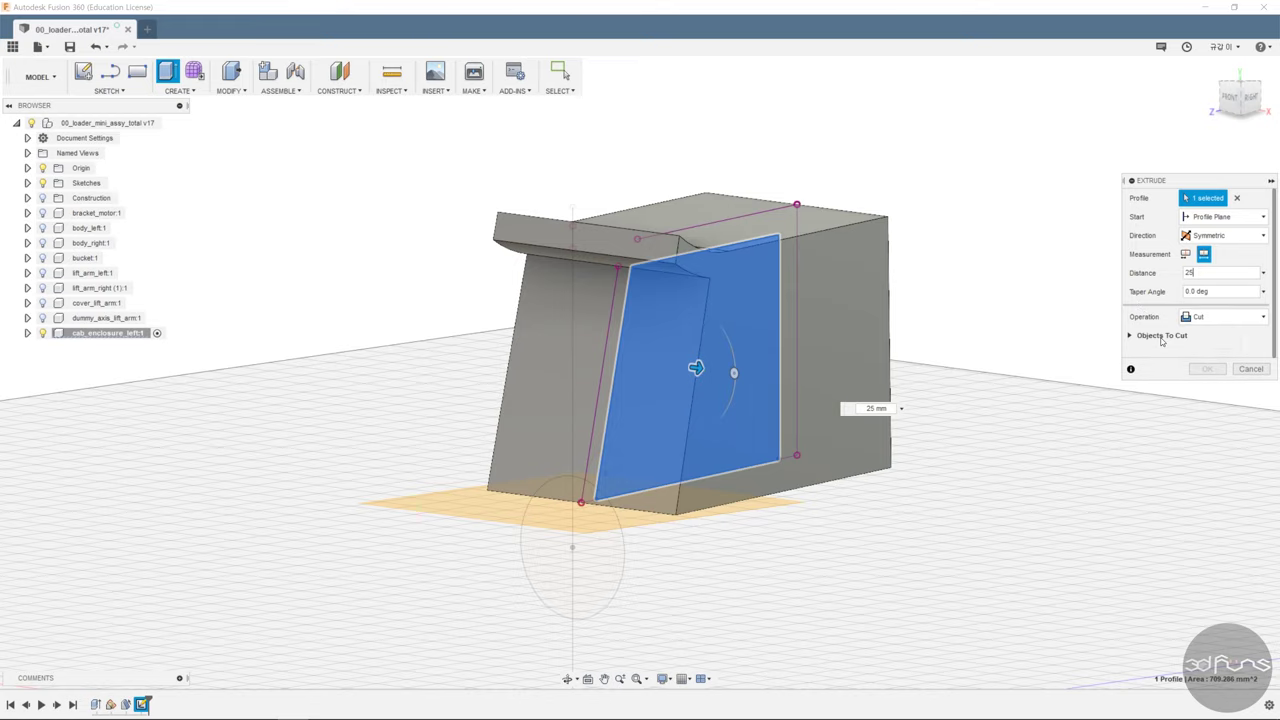
left_click(1201, 372)
mouse_move(911, 422)
middle_mouse_down("shift")
mouse_move(931, 426)
mouse_move(913, 409)
mouse_move(957, 429)
mouse_move(837, 500)
mouse_move(880, 520)
middle_mouse_up("shift")
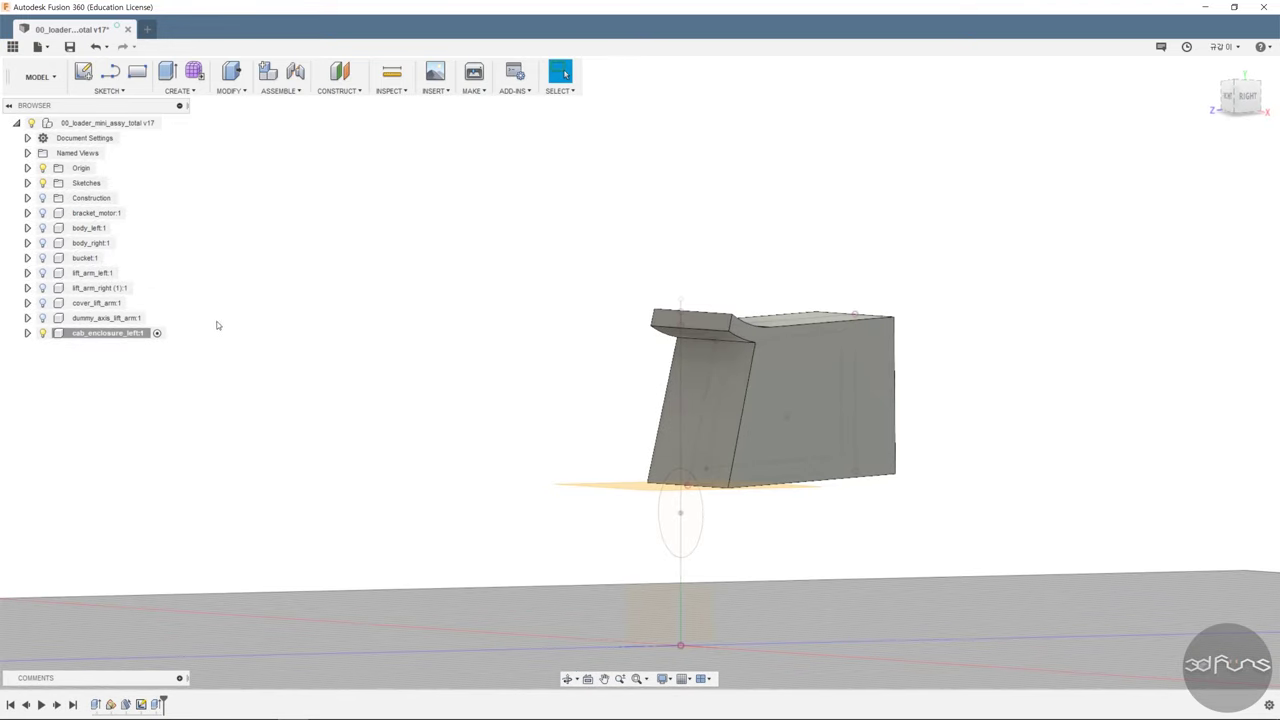
Start a new sketch on the front origin plane and frame the enclosure above the origin.
left_click(123, 93)
left_click(130, 108)
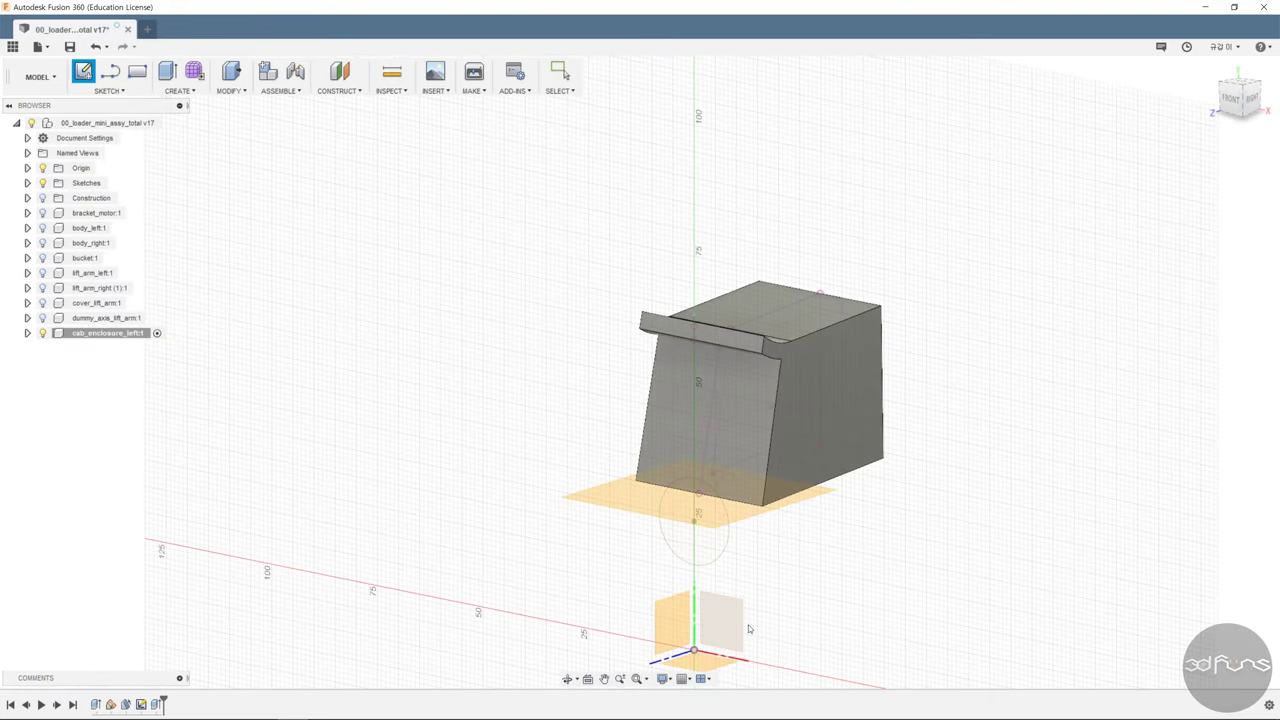
left_click(748, 627)
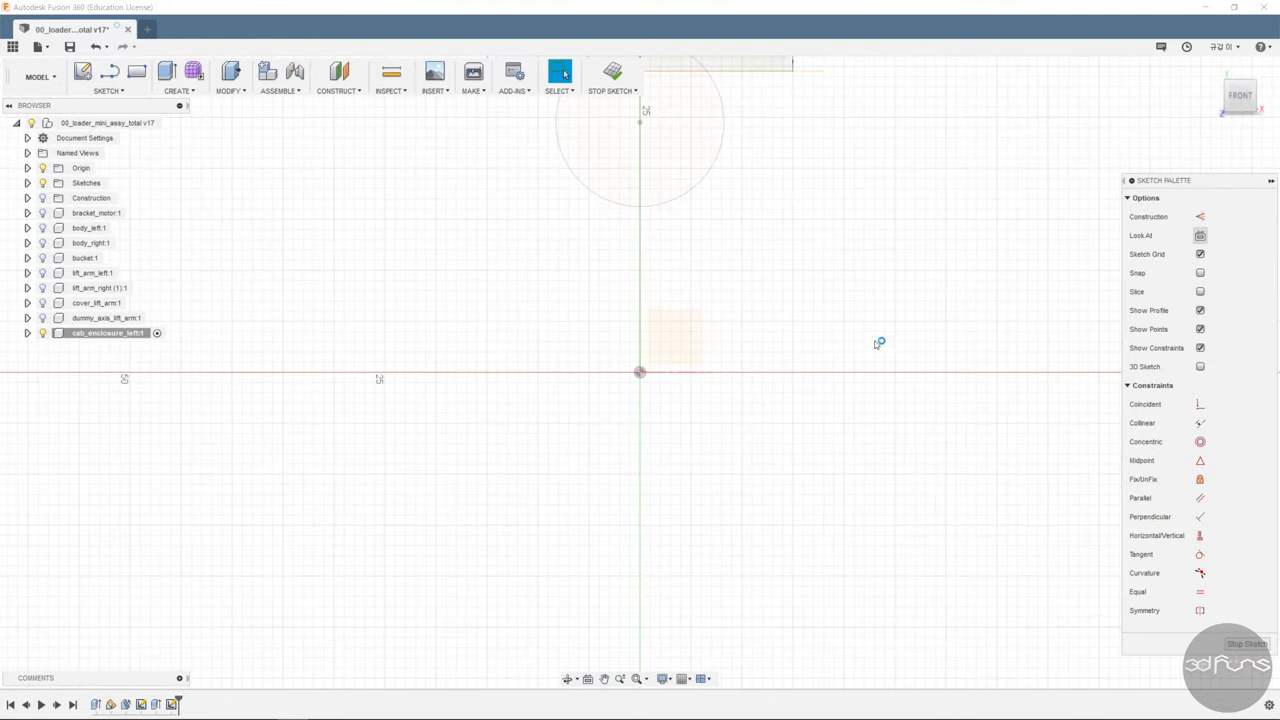
middle_click_drag(862, 344, 957, 409)
scroll(980, 450, "down", 2)
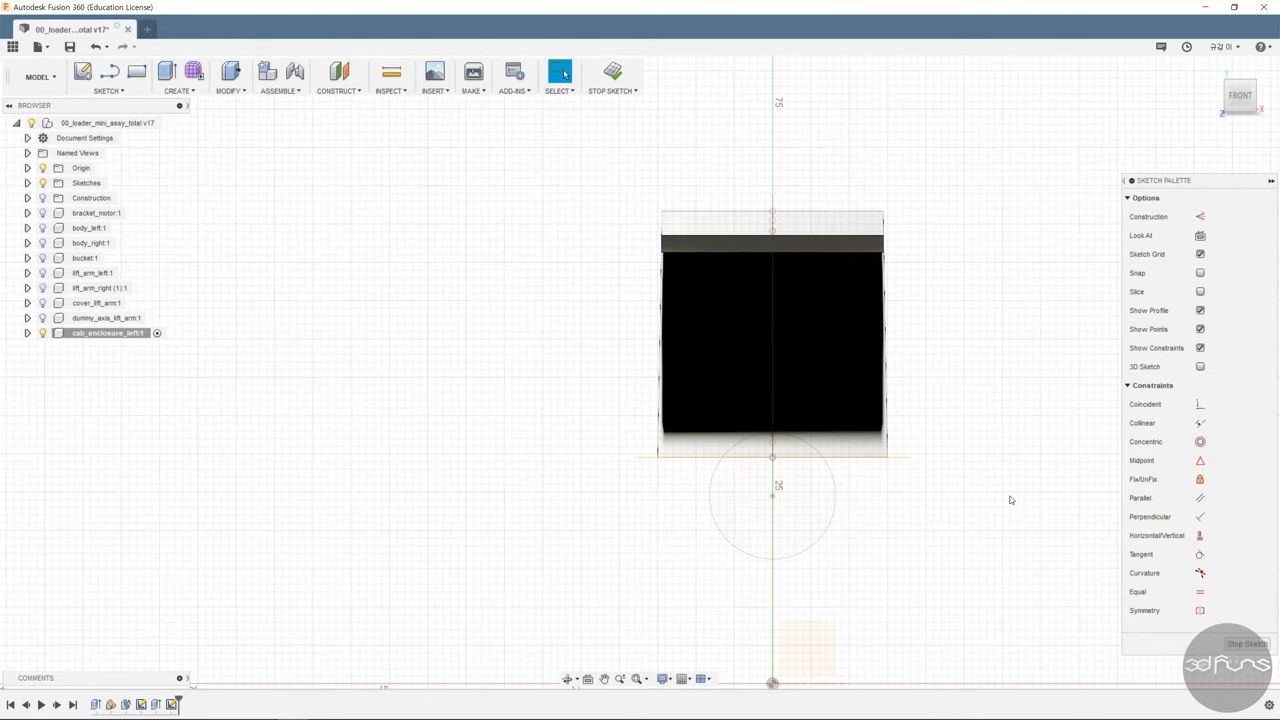
middle_click_drag(1006, 500, 978, 450)
Draw a vertical line from the sketch origin up through the enclosure body.
left_click(738, 627)
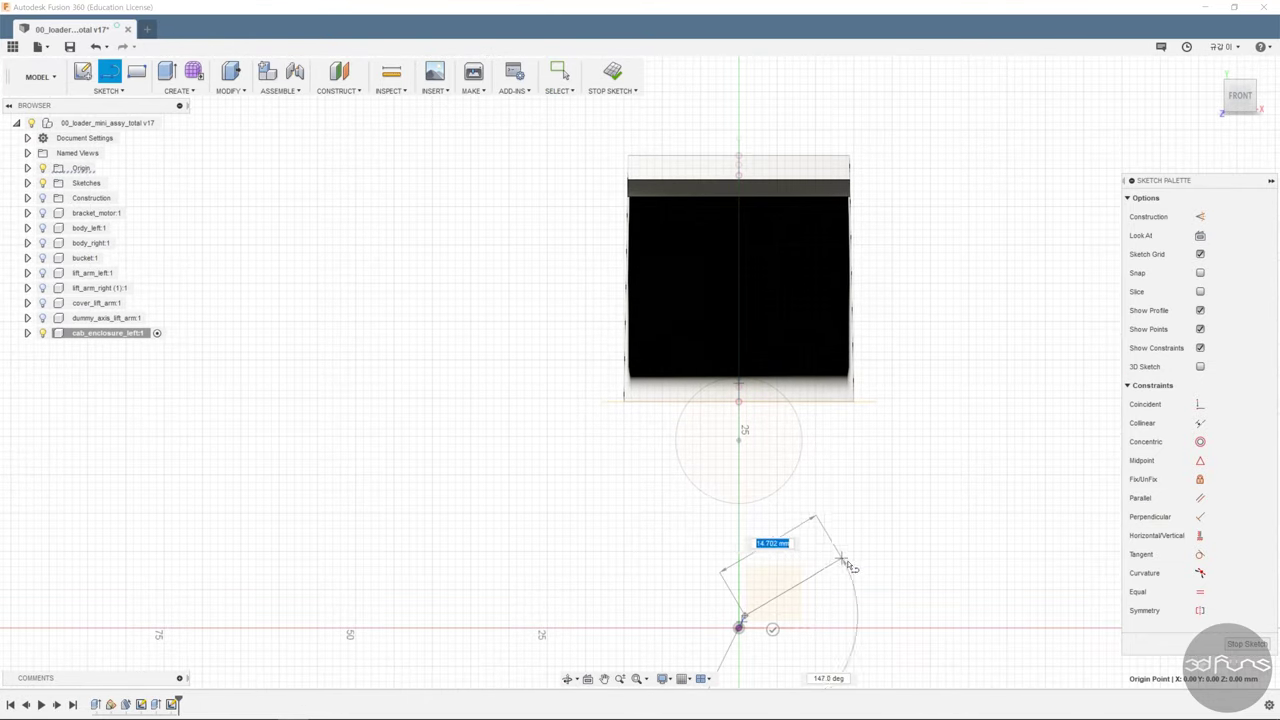
key("Escape")
left_click(738, 628)
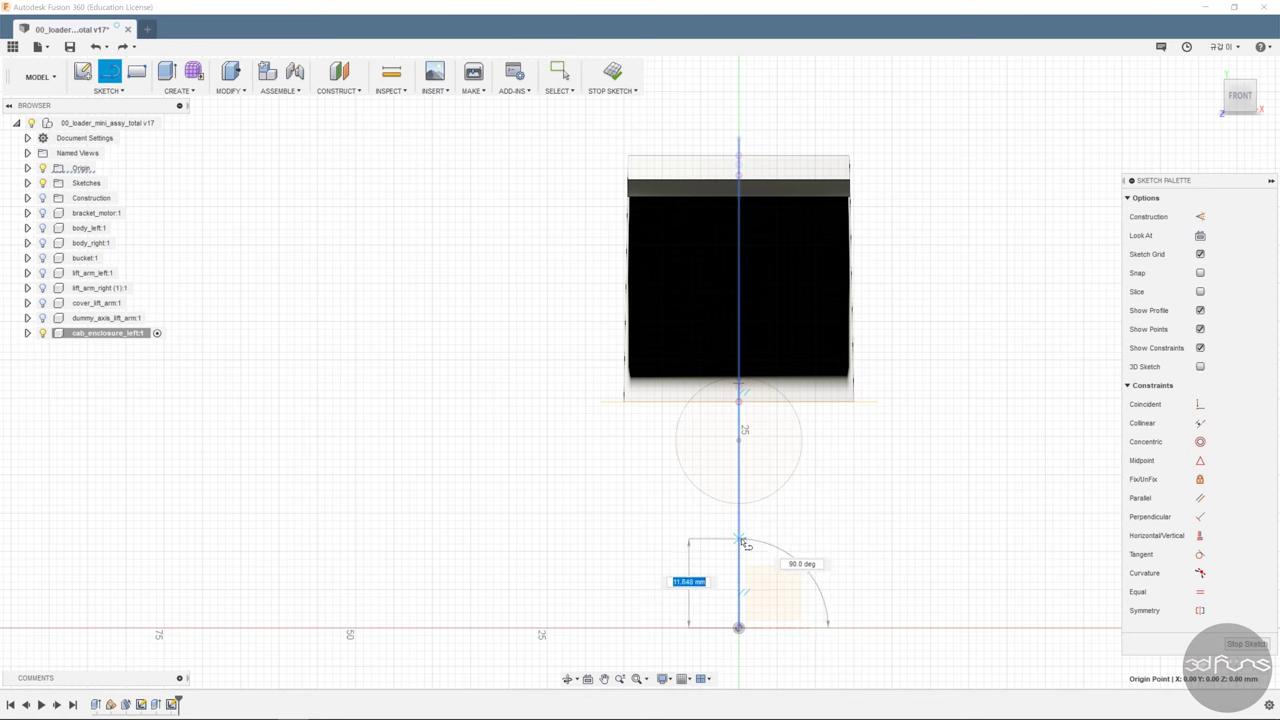
left_click(738, 539)
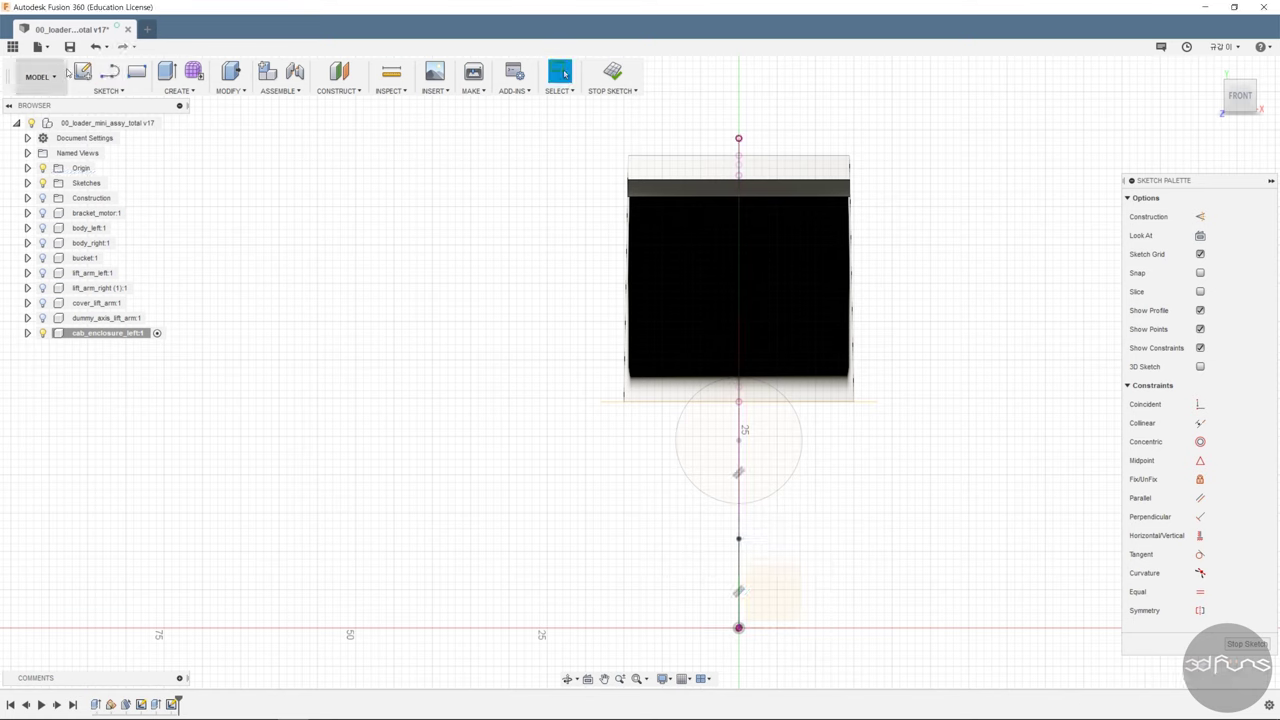
Draw a circle centred on the vertical line and move it up into the enclosure body.
key("c")
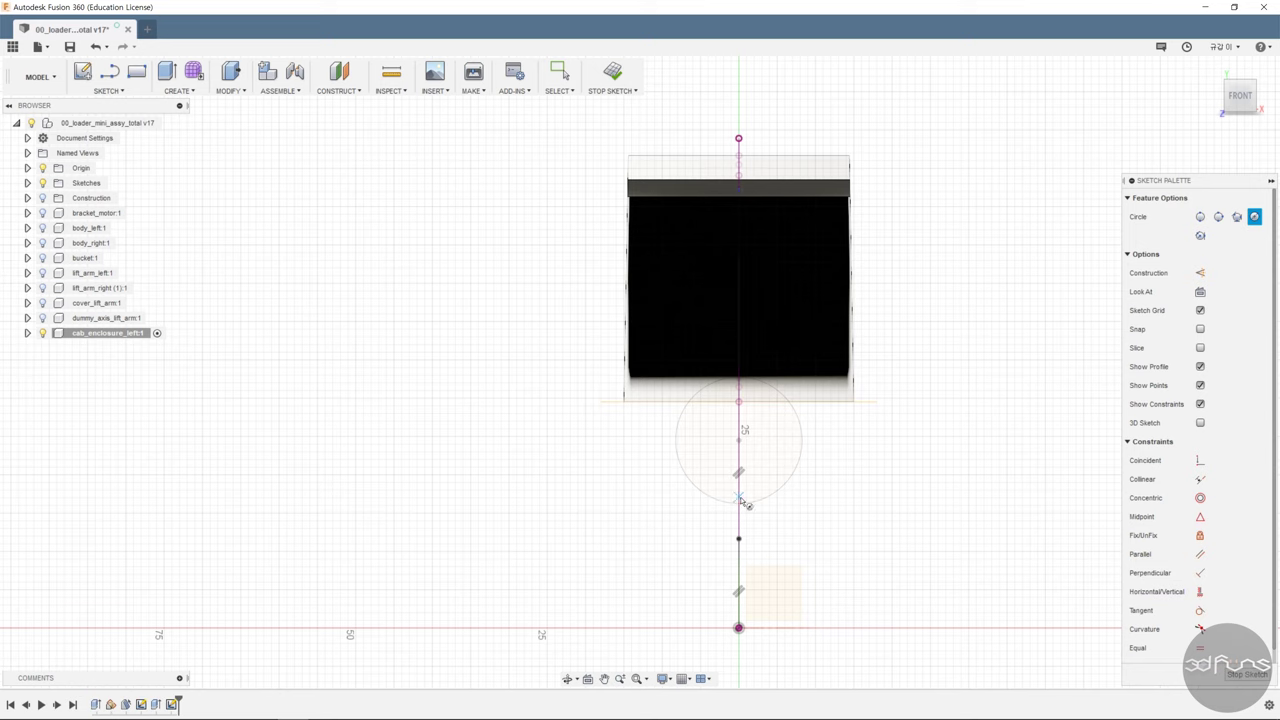
left_click(738, 514)
left_click(774, 457)
key("Escape")
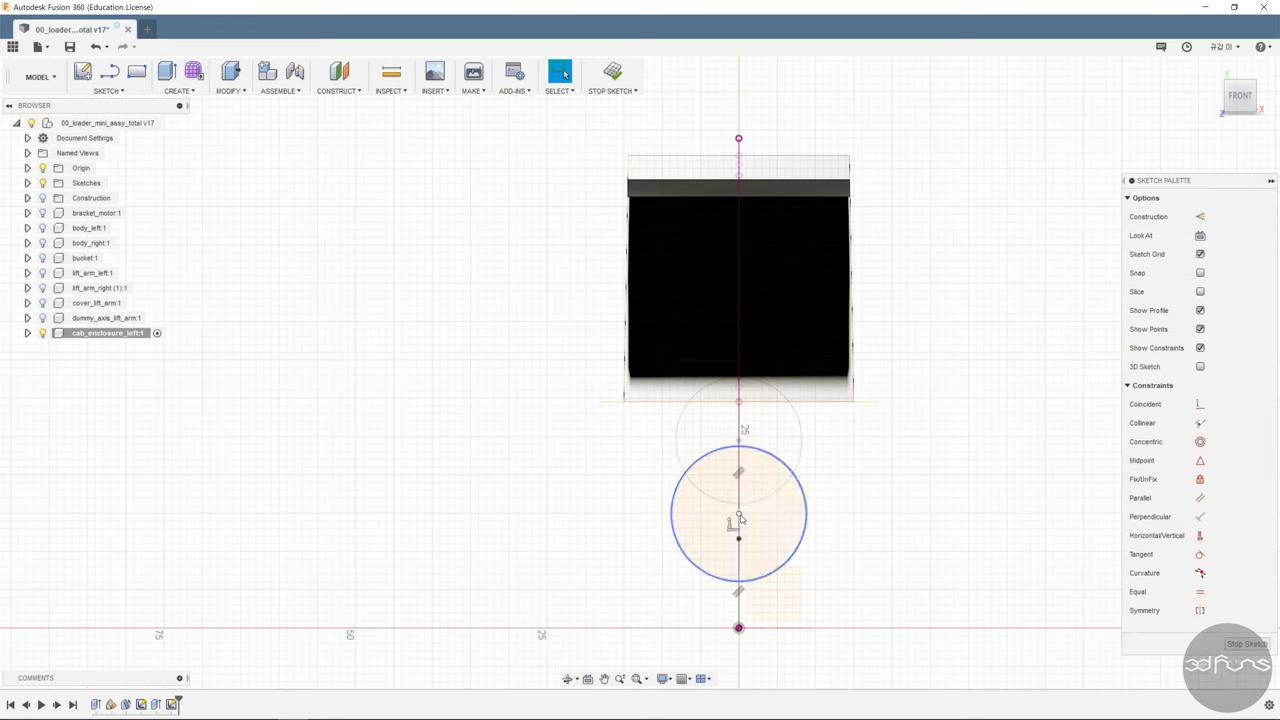
left_click_drag(765, 527, 764, 330)
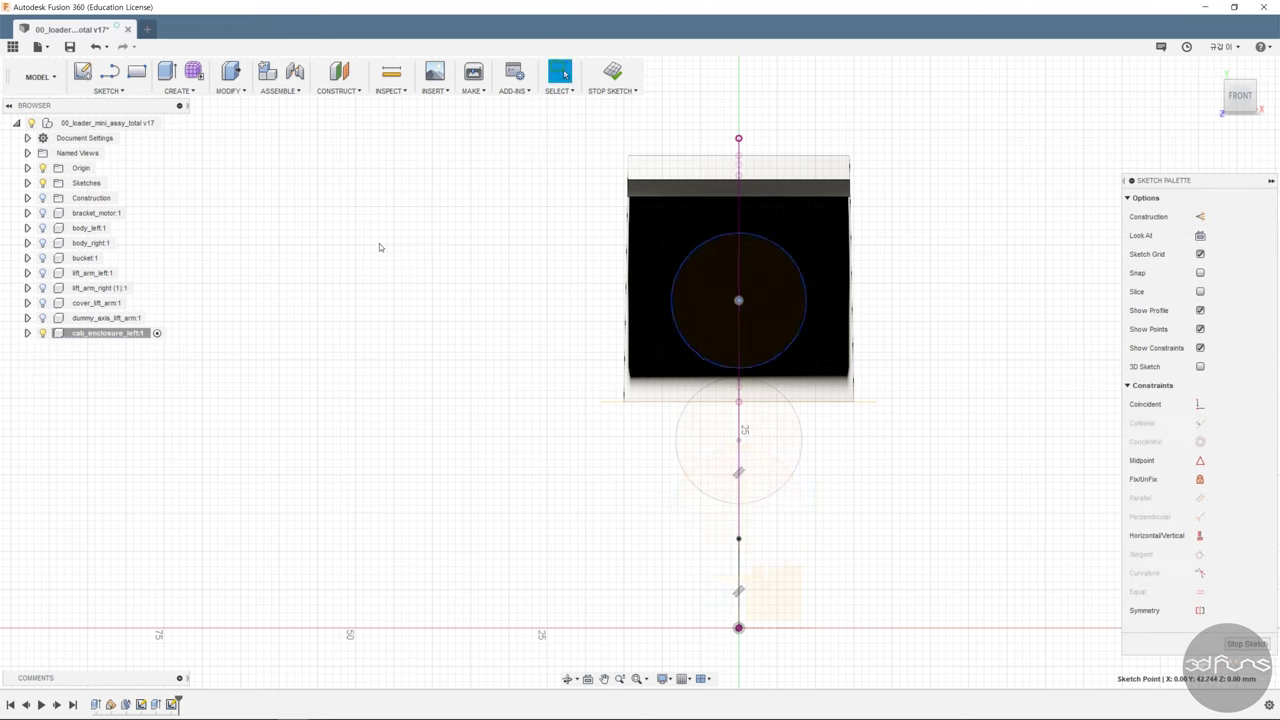
In wireframe with hidden edges, enlarge the arch circle to 50 mm and make it tangent to the right line.
left_click(663, 679)
mouse_move(689, 564)
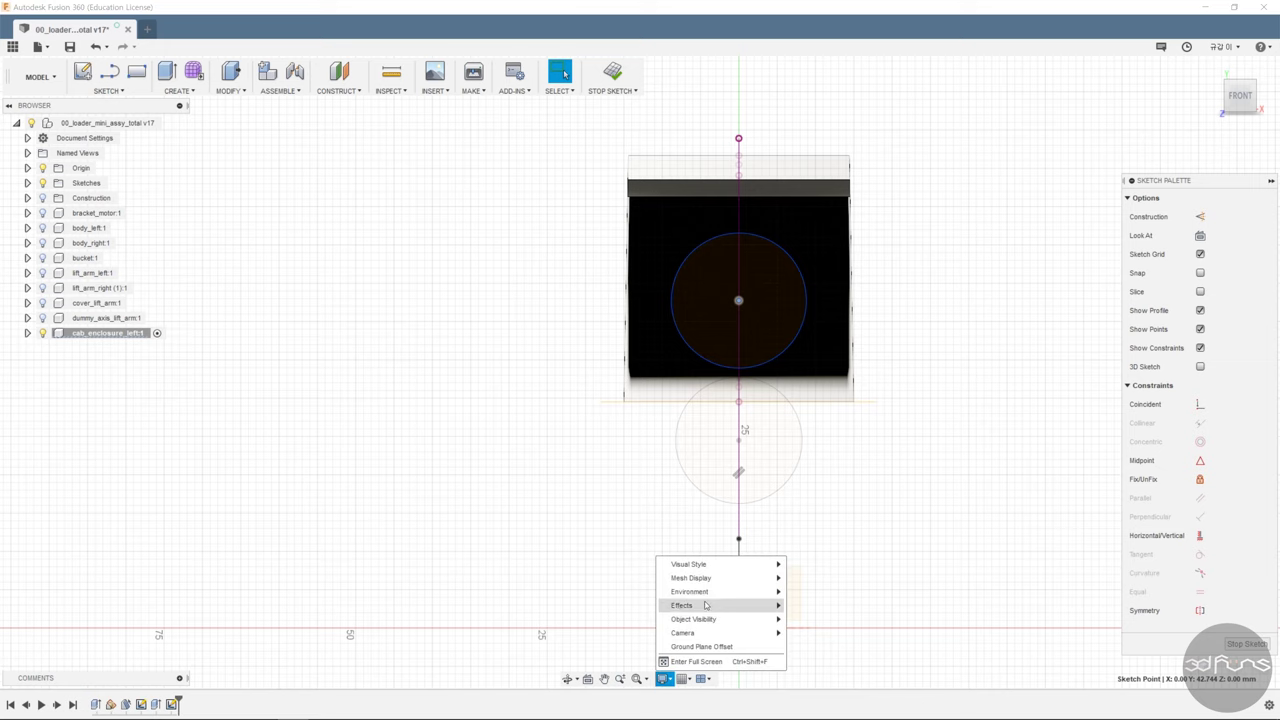
left_click(822, 621)
scroll(651, 298, "up", 3)
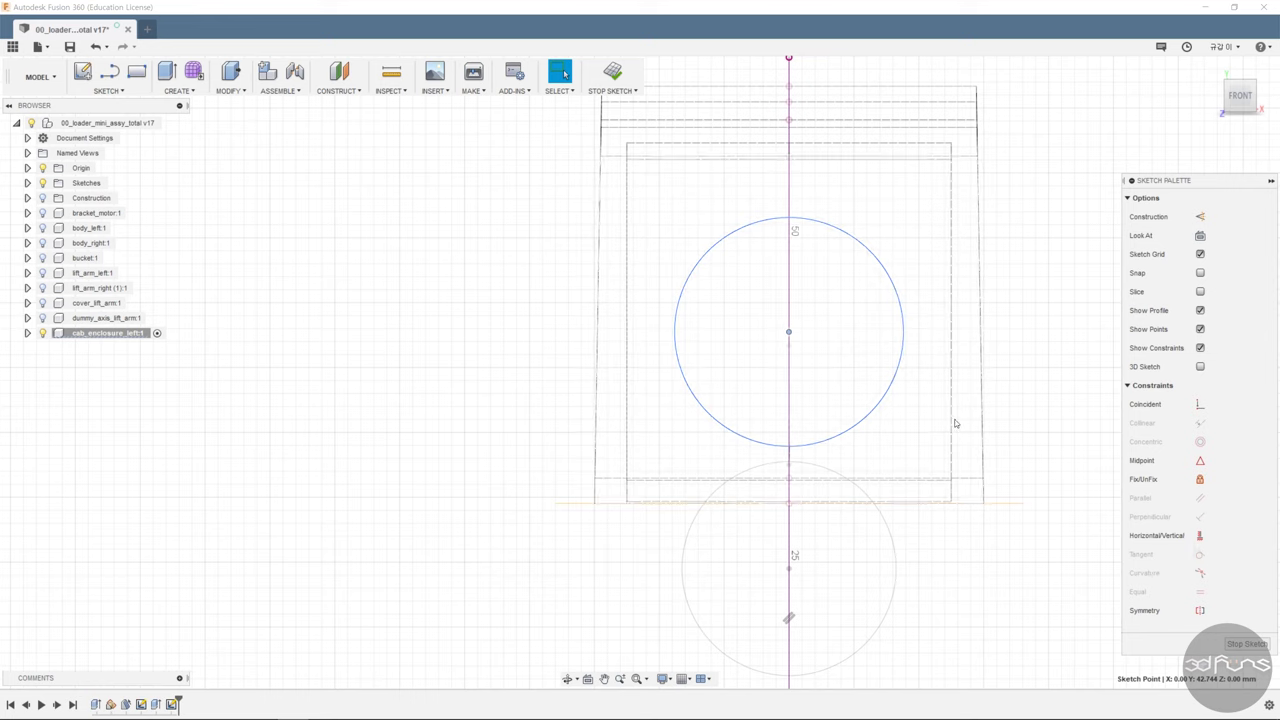
left_click(901, 367)
left_click_drag(901, 367, 932, 375)
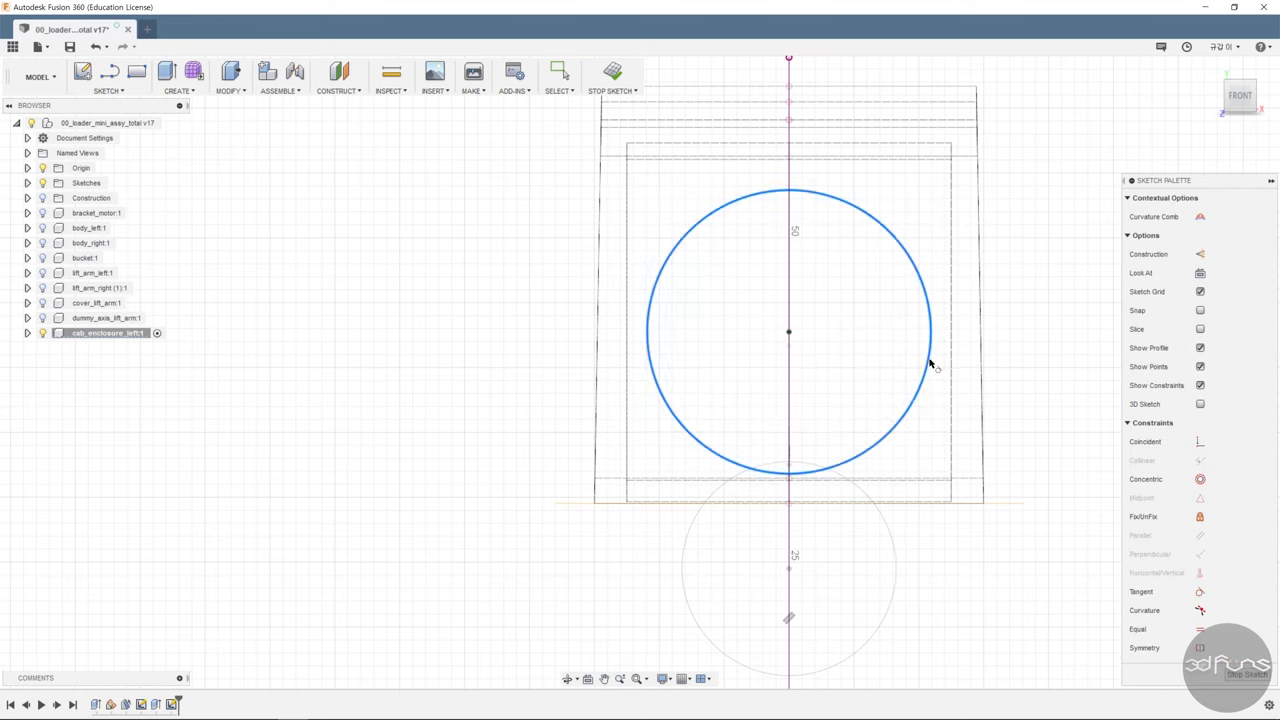
left_click(950, 375)
left_click(929, 363)
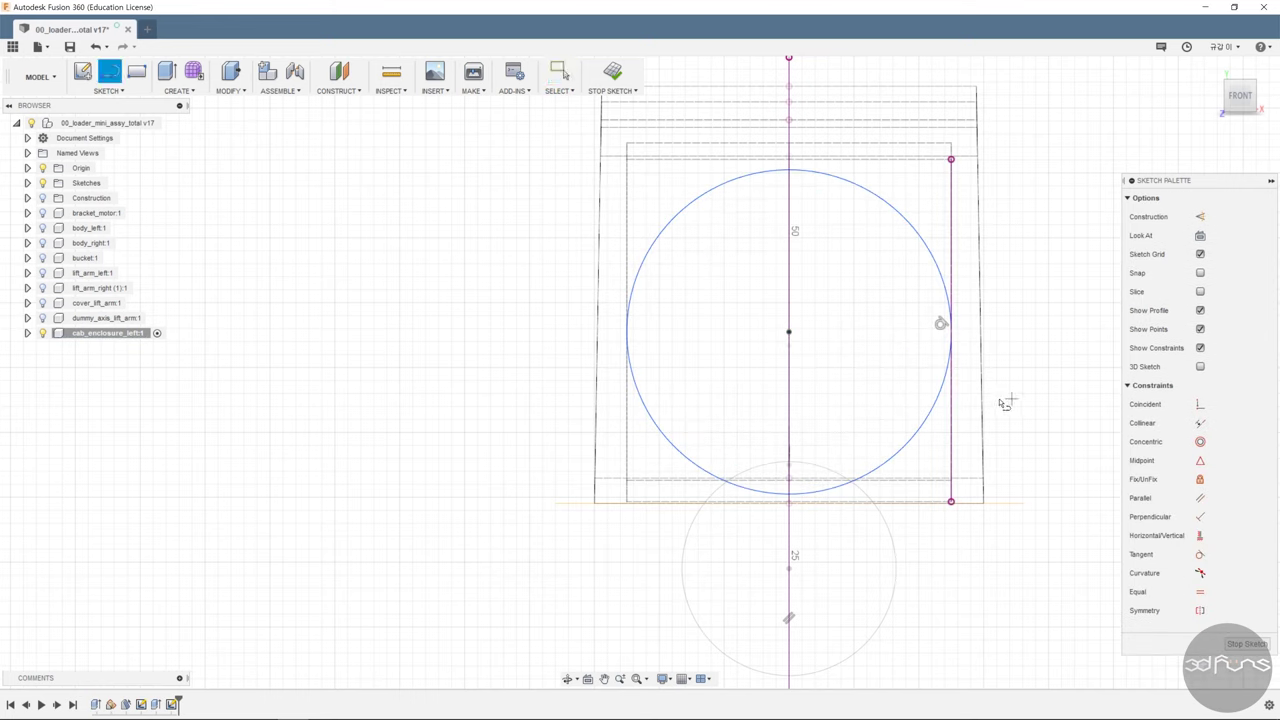
Draw lines down from both sides of the circle, joined by a bottom line.
key("l")
left_click(629, 332)
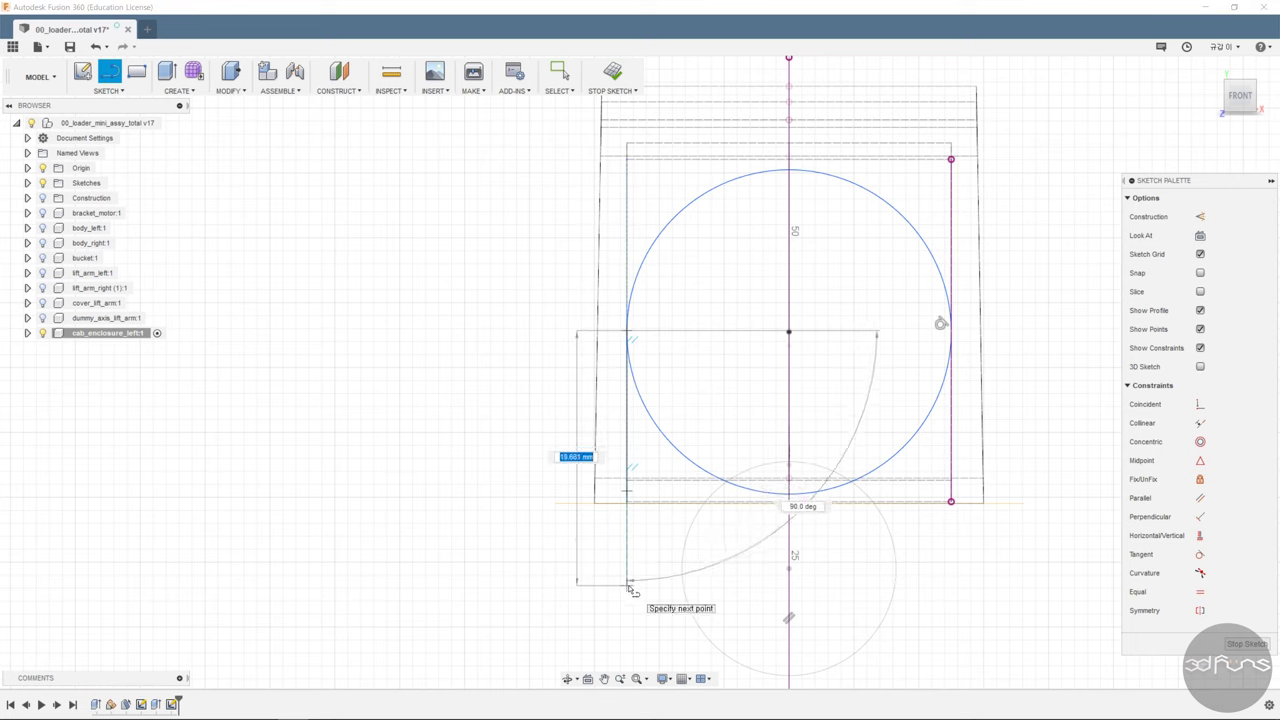
left_click(629, 586)
key("Escape")
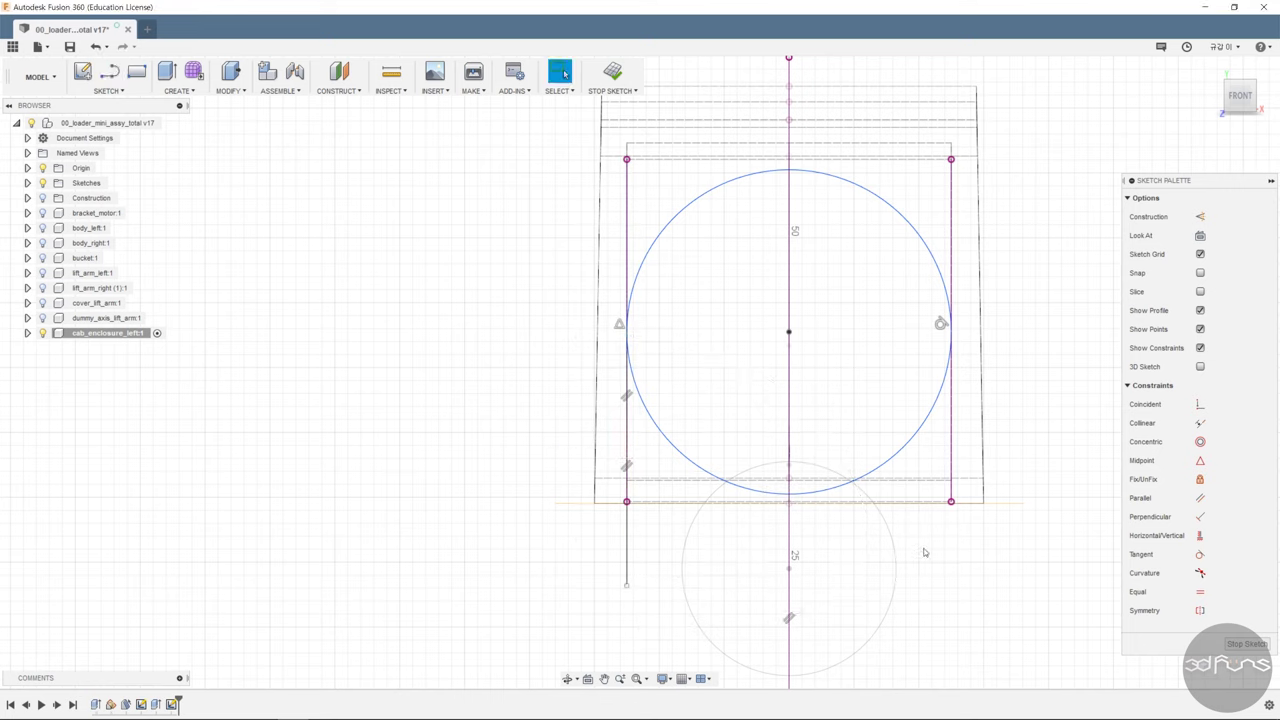
left_click(950, 325)
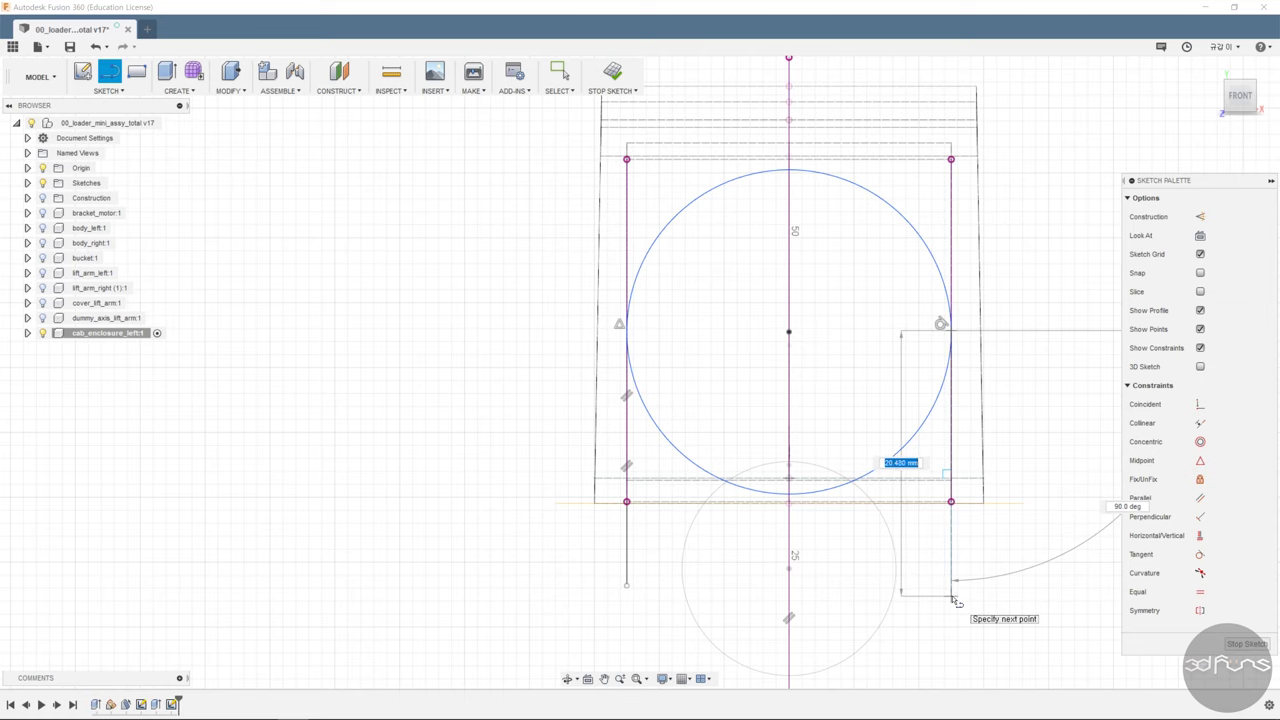
left_click(950, 588)
left_click(626, 585)
key("Escape")
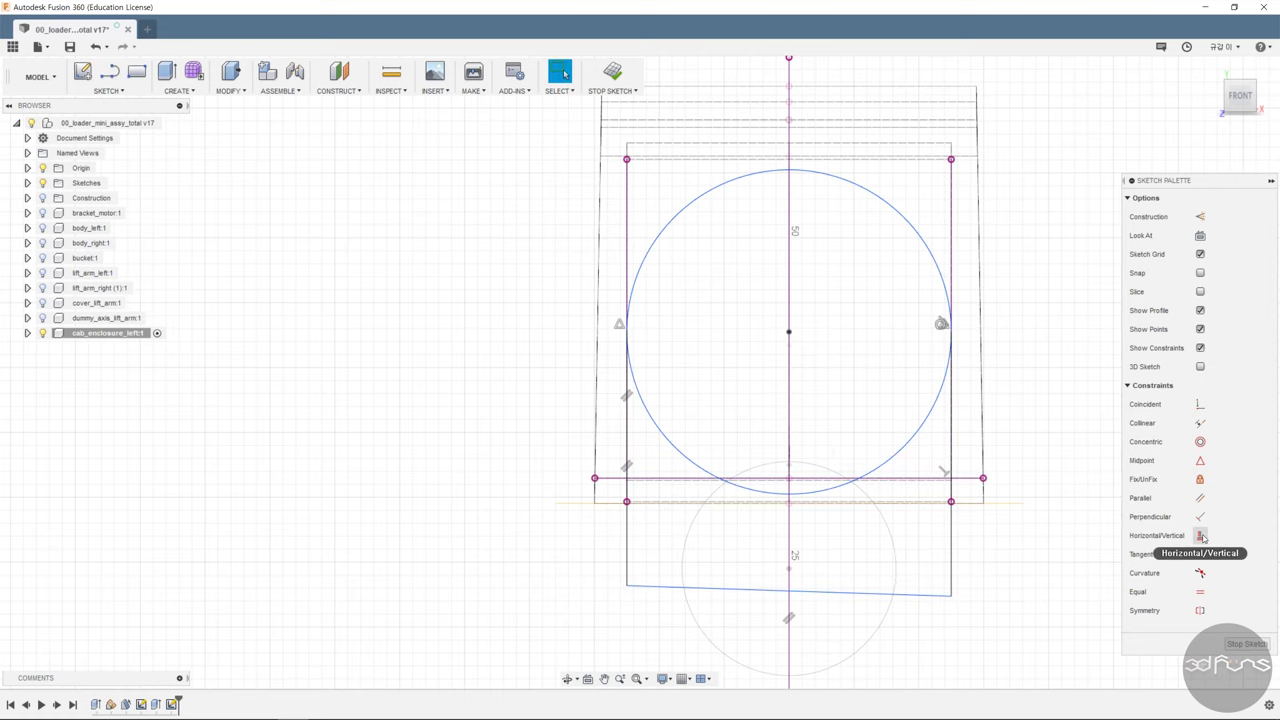
Constrain the bottom line to be horizontal and recentre the sketch.
left_click(1200, 535)
left_click(912, 591)
scroll(1008, 567, "down", 2)
middle_click_drag(1045, 555, 985, 498)
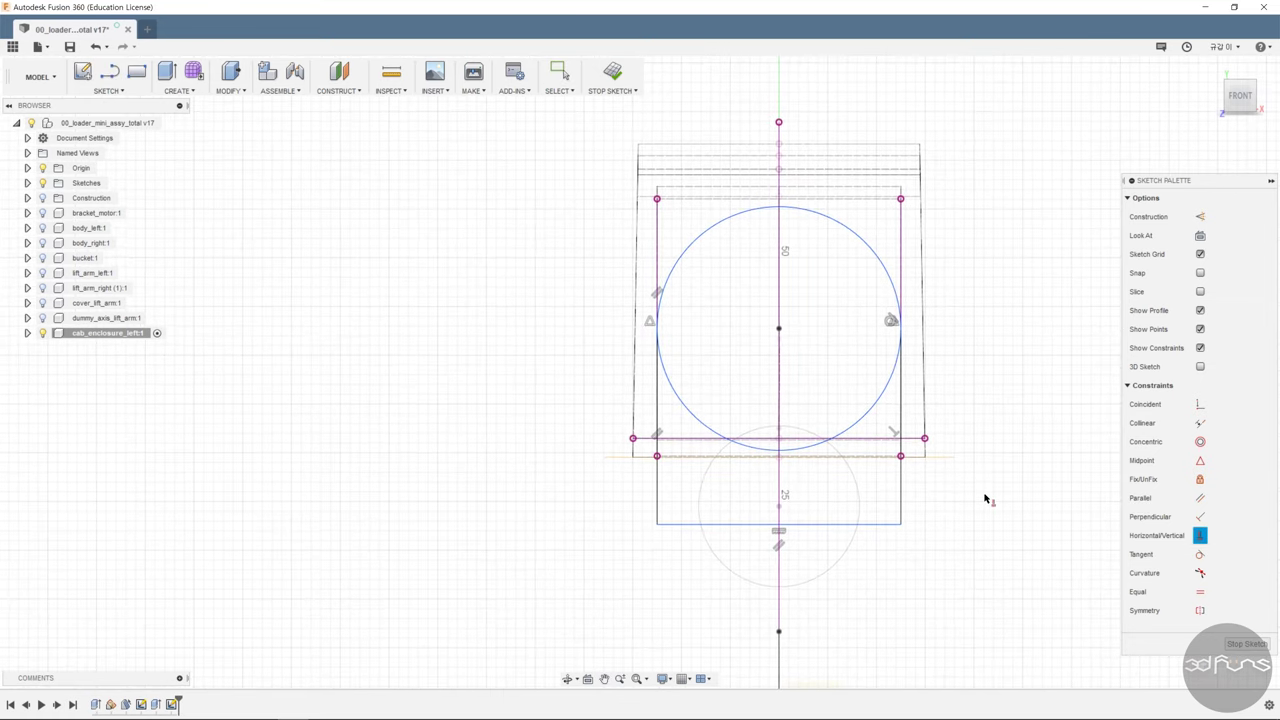
Finish the arch sketch and extrude both circle halves plus the four outline regions.
left_click(612, 72)
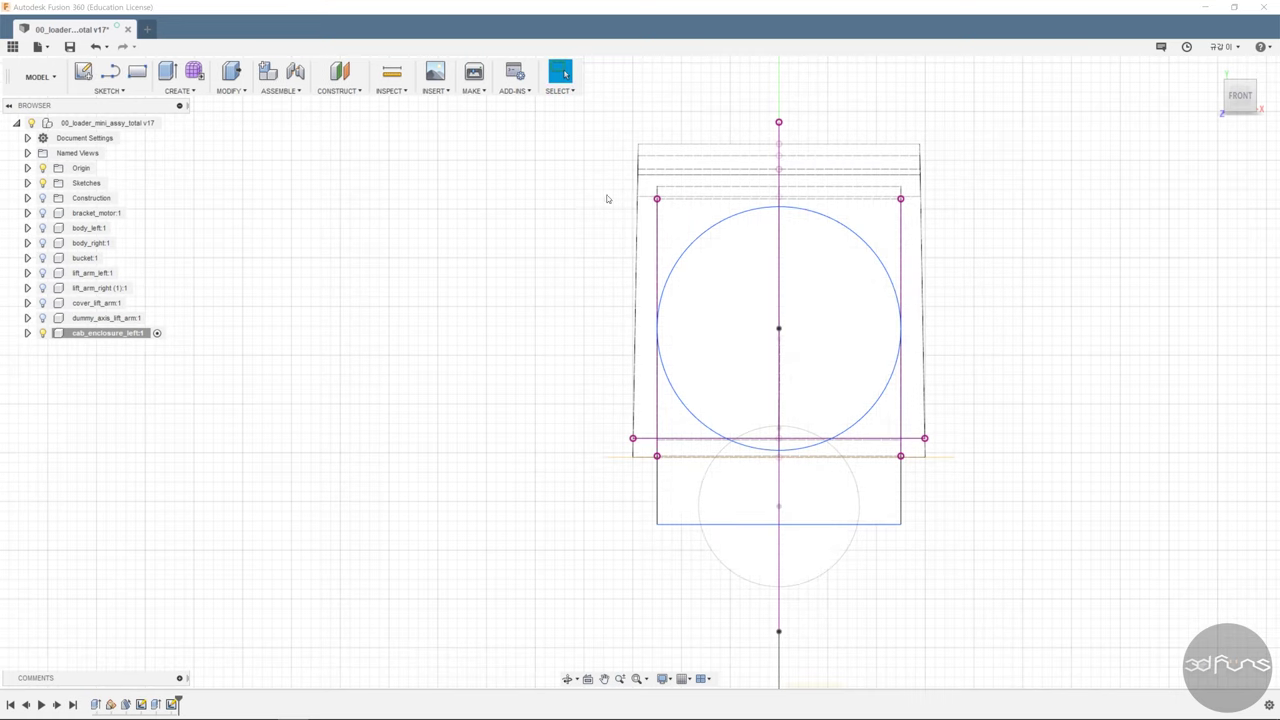
key("e")
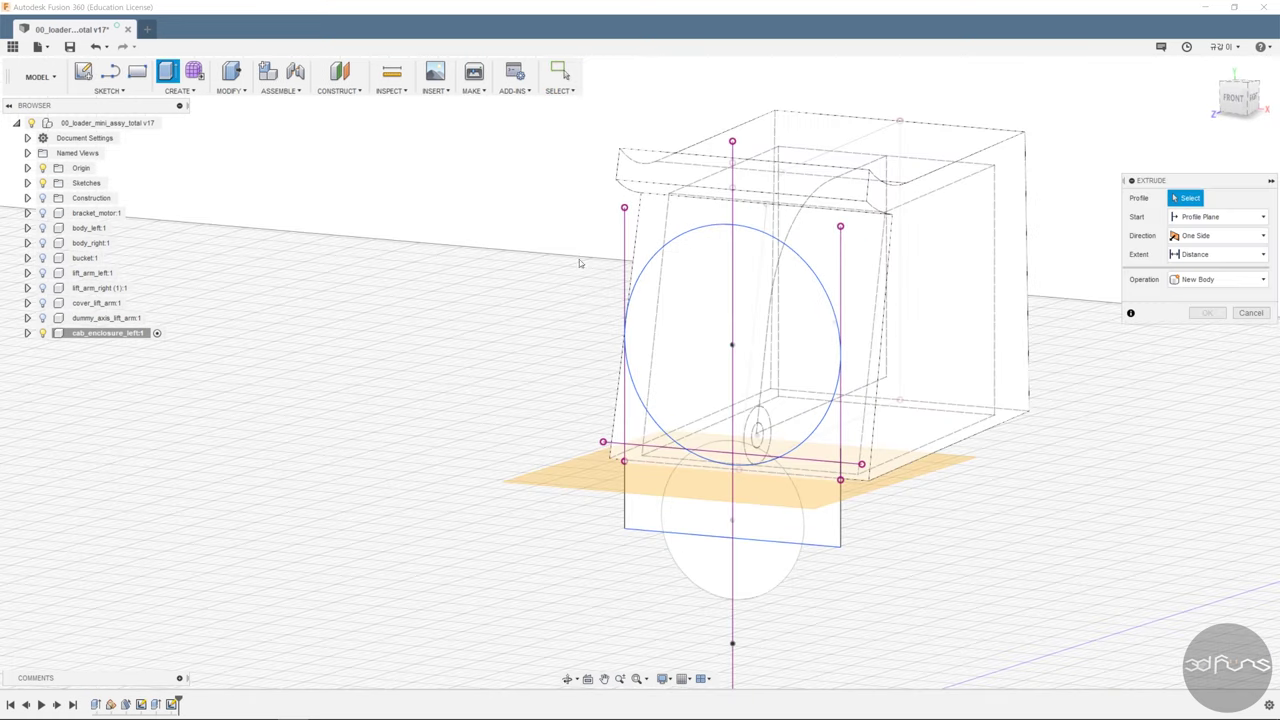
left_click(706, 316)
left_click(780, 343)
scroll(709, 458, "up", 3)
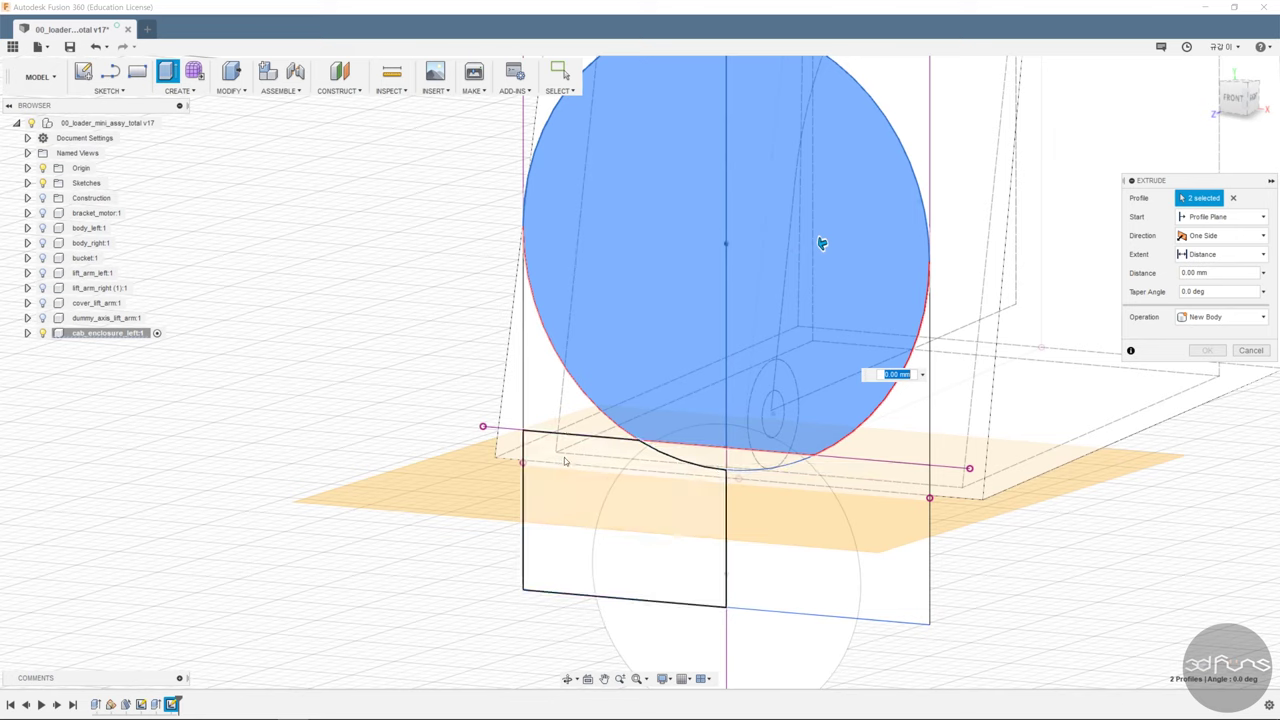
left_click(540, 390)
left_click(915, 400)
left_click(618, 520)
left_click(905, 512)
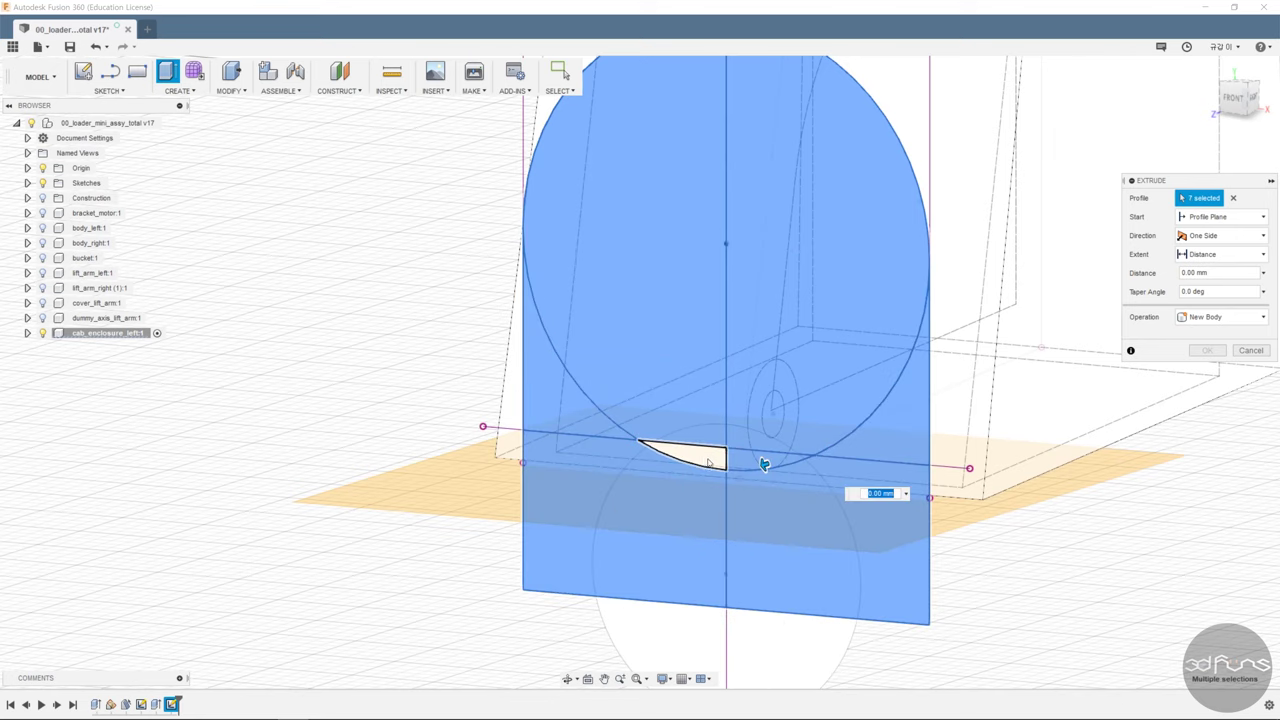
scroll(910, 515, "down", 3)
scroll(960, 525, "down", 3)
middle_click_drag(965, 528, 916, 511, "shift")
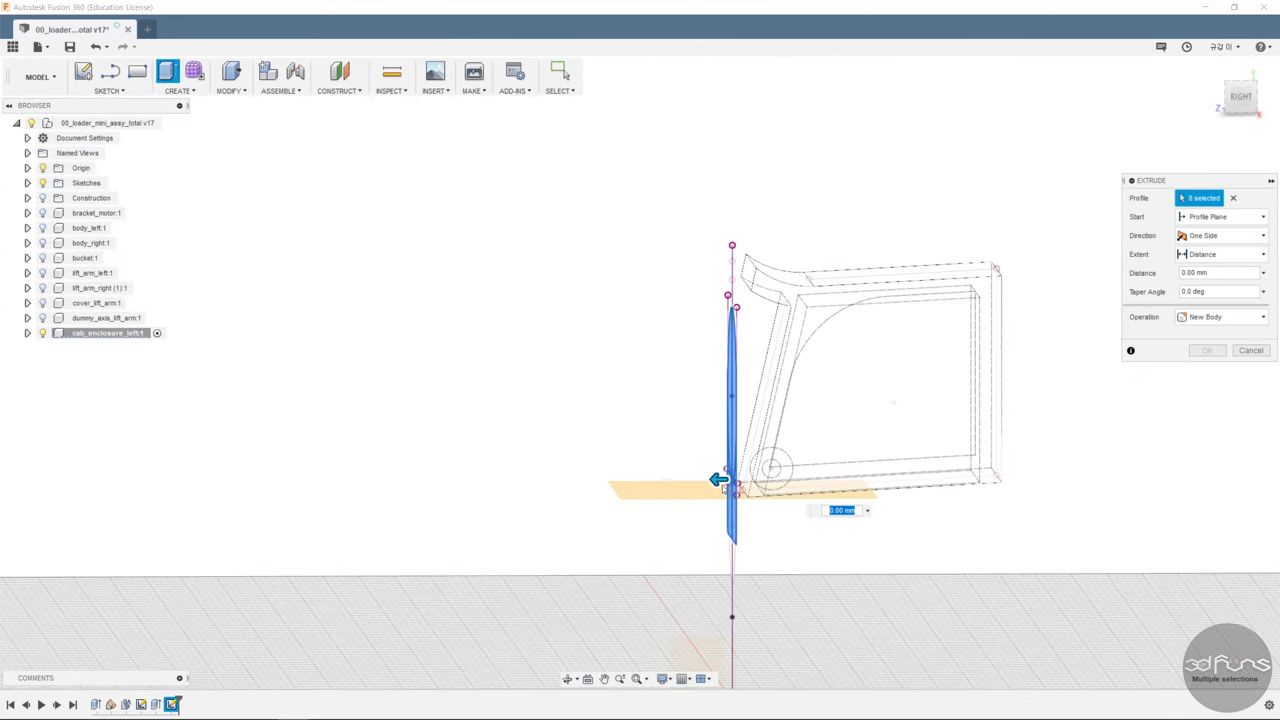
Cut the arch profiles into the enclosure, extending To Object up to the enclosure face.
left_click_drag(718, 480, 820, 478)
left_click(1222, 254)
left_click(1205, 287)
middle_click_drag(671, 500, 723, 620, "shift")
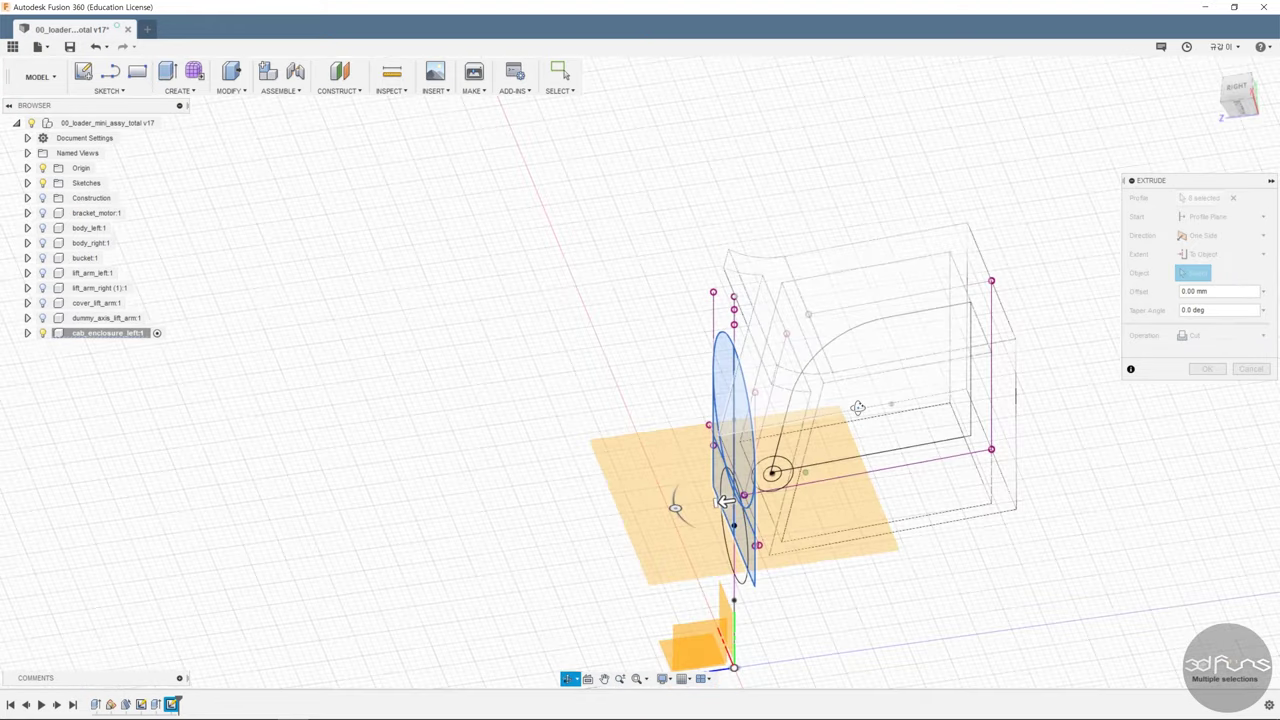
left_click(664, 679)
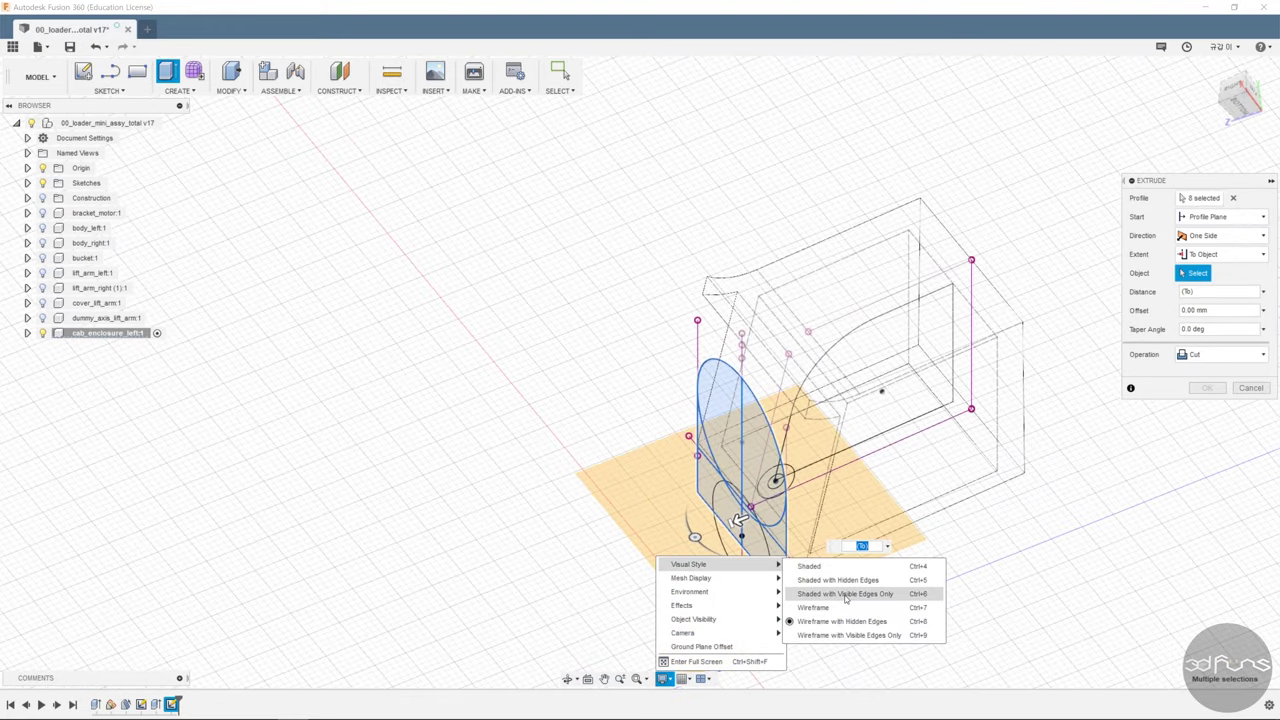
left_click(870, 589)
left_click(743, 523)
left_click(1248, 104)
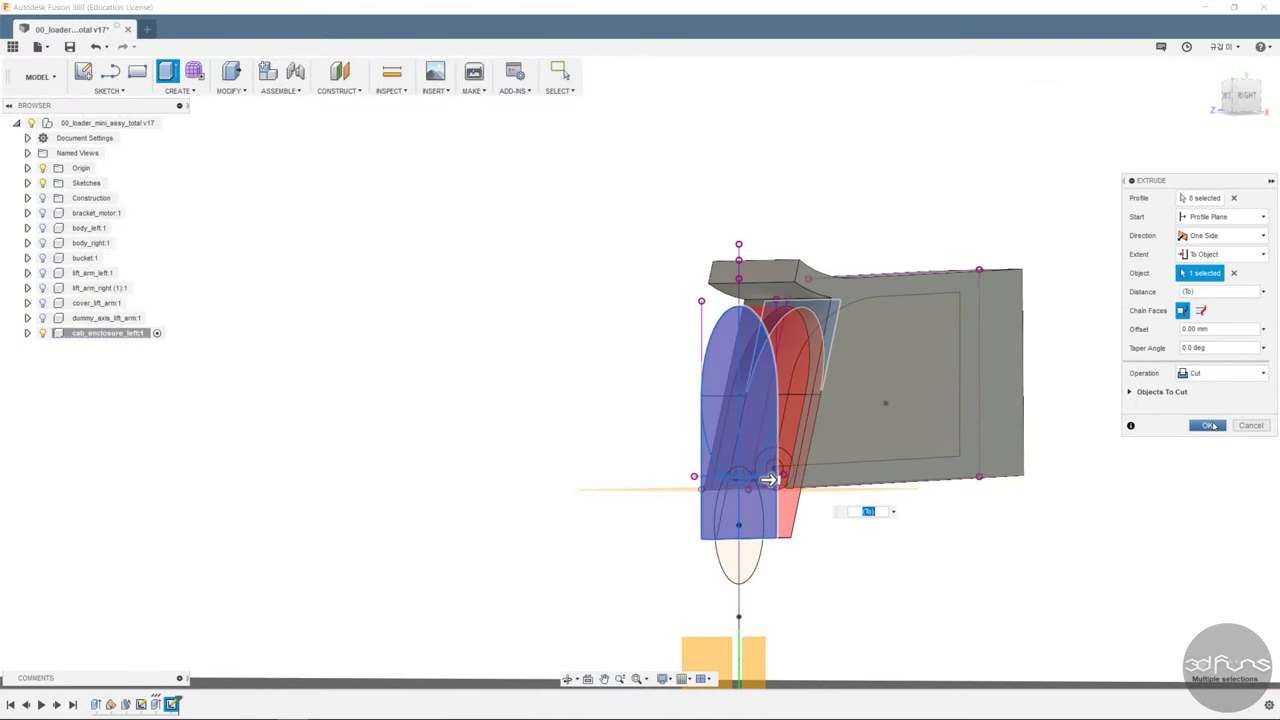
left_click(1207, 425)
mouse_move(1034, 514)
middle_mouse_down("shift")
mouse_move(1069, 484)
mouse_move(1062, 519)
mouse_move(1073, 443)
middle_mouse_up("shift")
Sketch a 22 mm diameter circle below the door opening on the front plane.
left_click(106, 105)
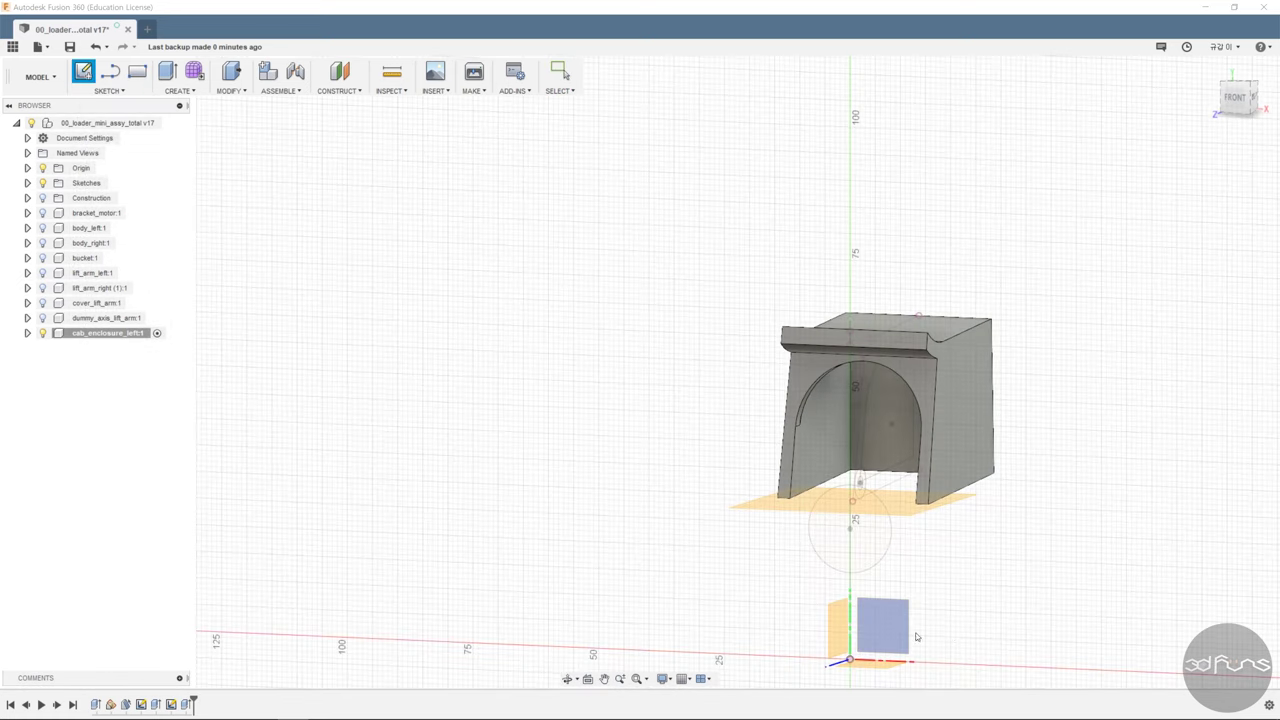
left_click(892, 619)
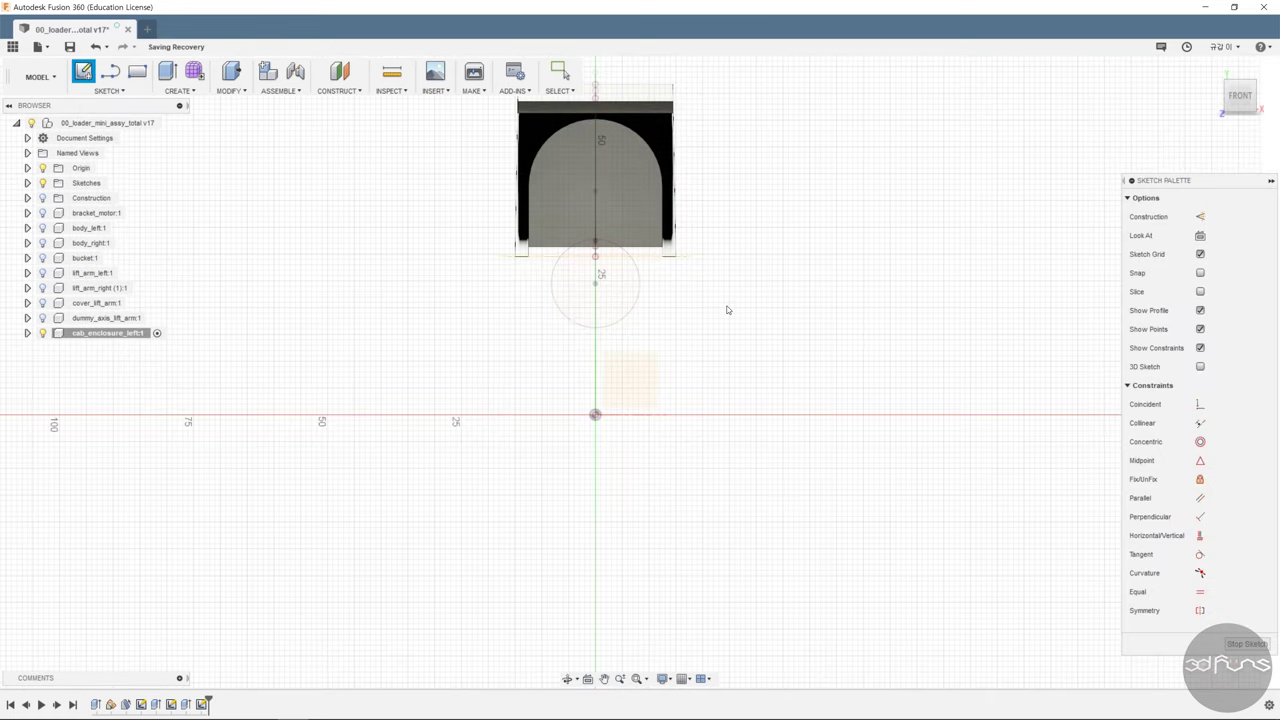
middle_click_drag(764, 352, 877, 351, "shift")
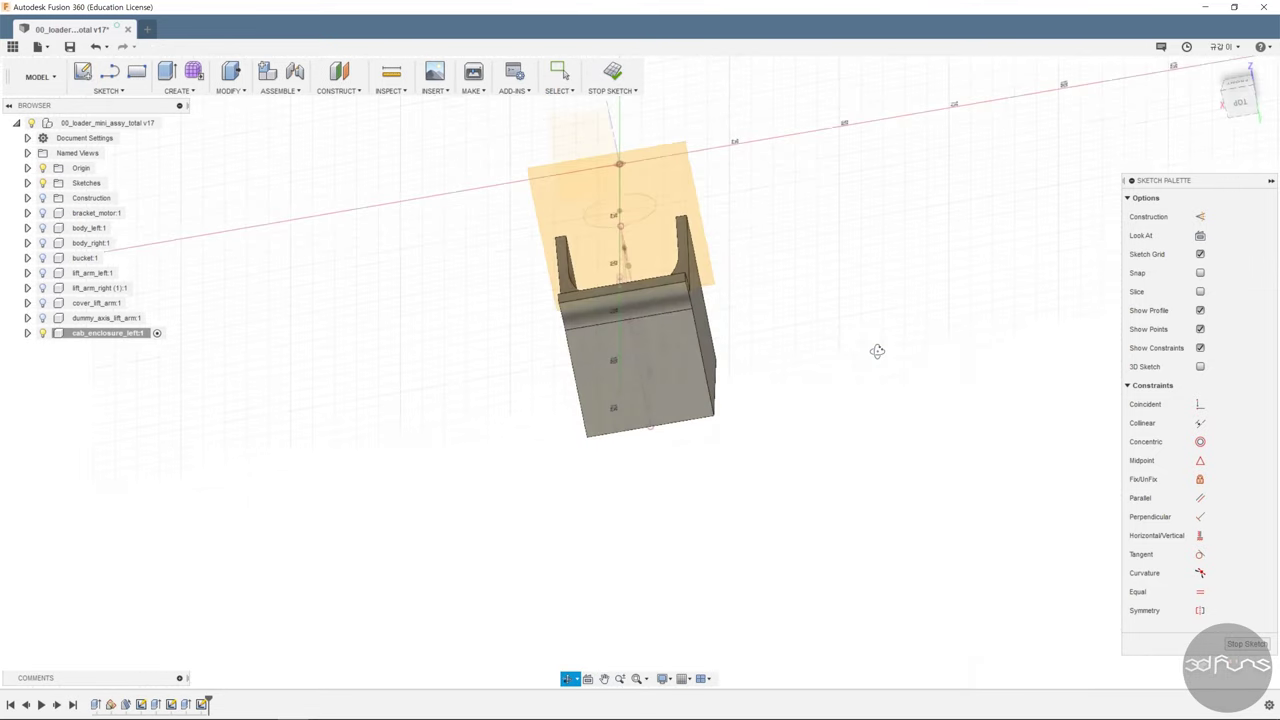
left_click(1200, 235)
middle_click_drag(846, 340, 1010, 540)
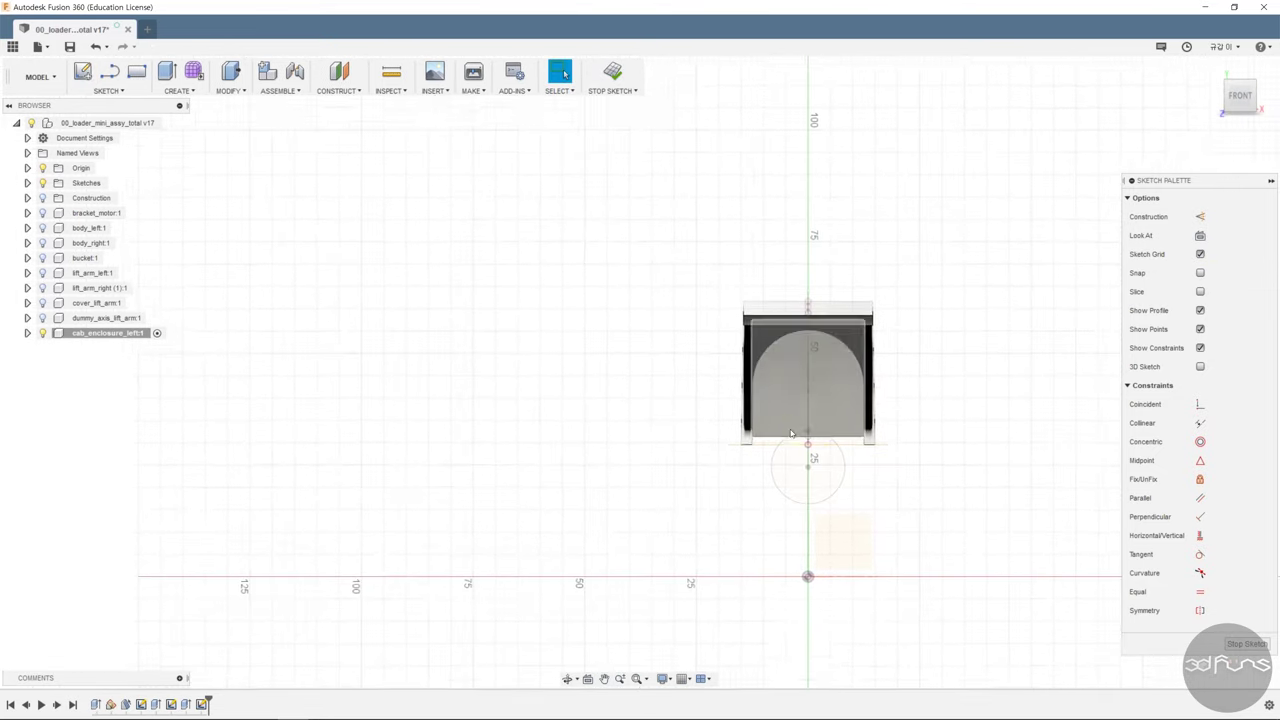
scroll(960, 541, "up", 3)
key("c")
left_click(813, 495)
left_click(890, 565)
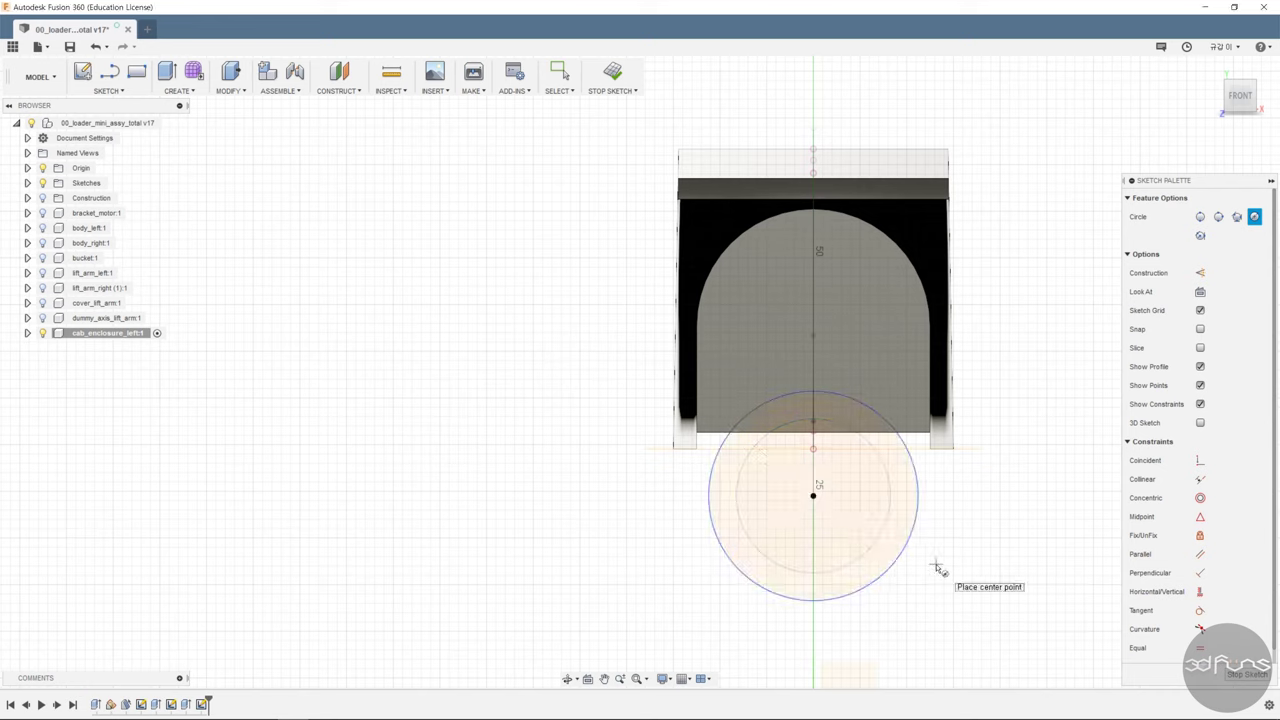
key("d")
left_click(914, 533)
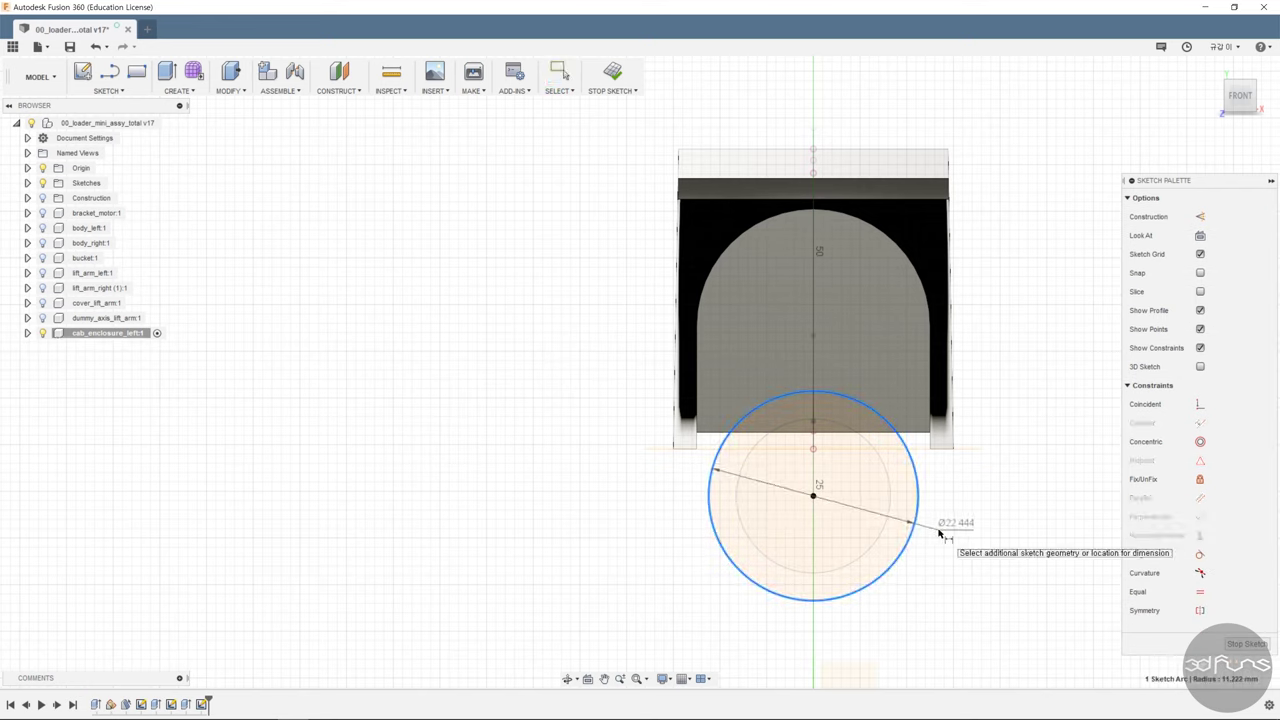
key("Return")
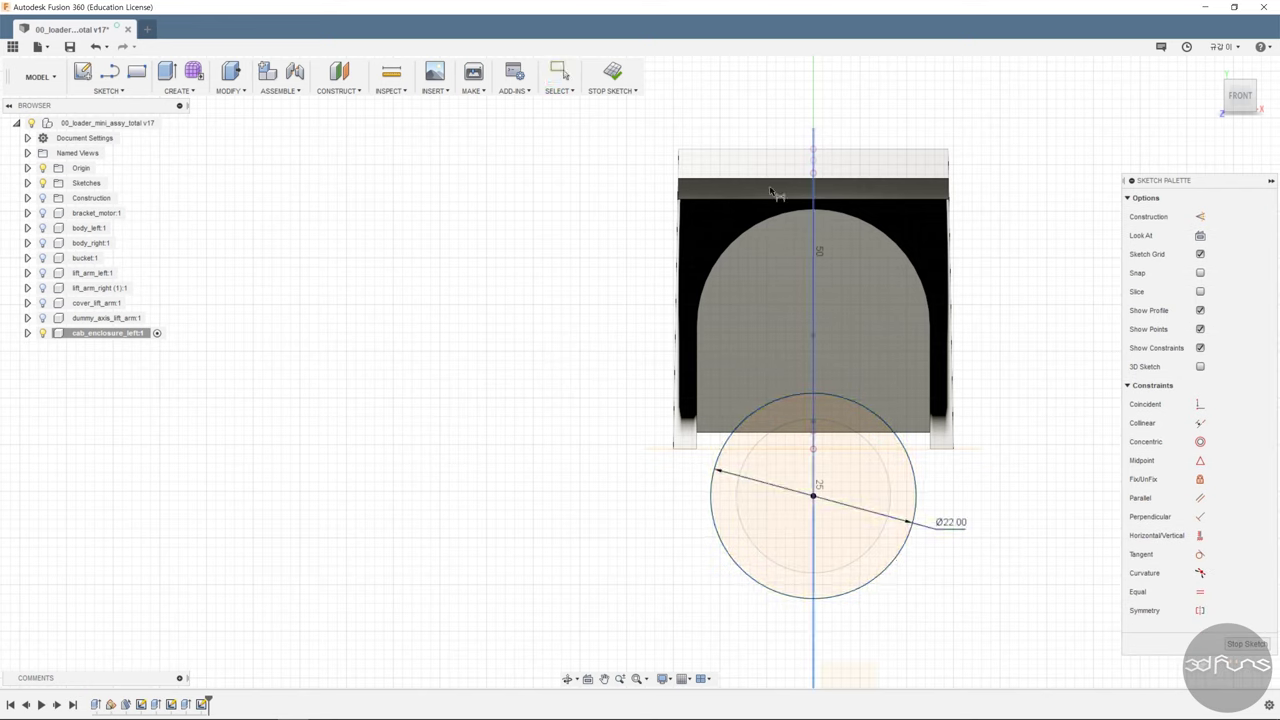
Extrude the 22 mm circle as a cut through all geometry.
left_click(612, 72)
left_click(167, 72)
left_click(850, 428)
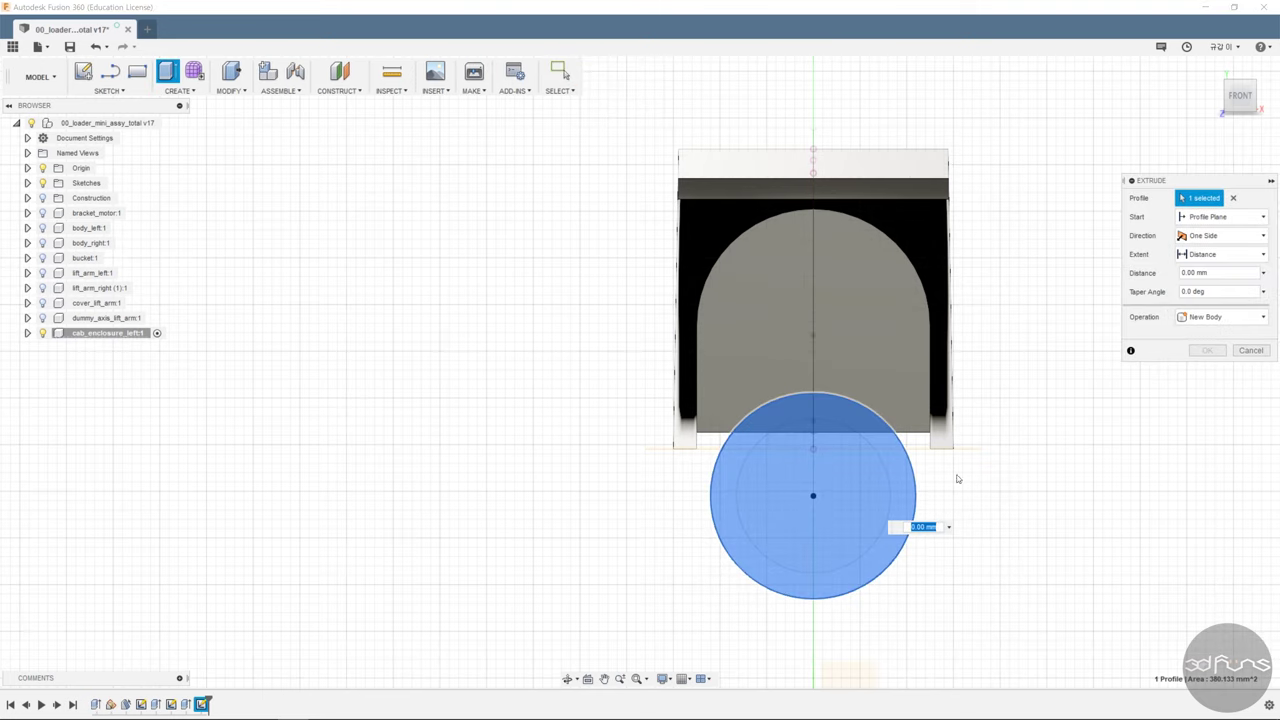
left_click_drag(724, 509, 1165, 430)
left_click(1220, 254)
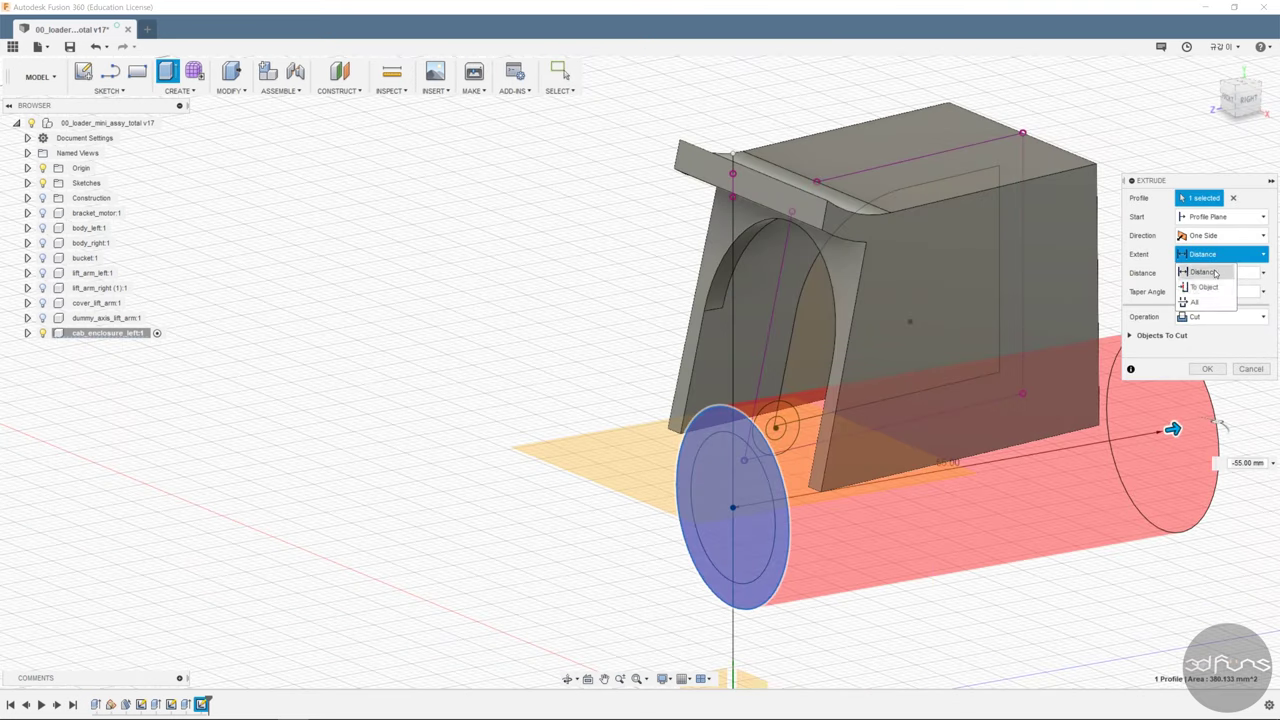
left_click(1195, 300)
left_click(1207, 369)
middle_click_drag(988, 534, 1005, 528, "shift")
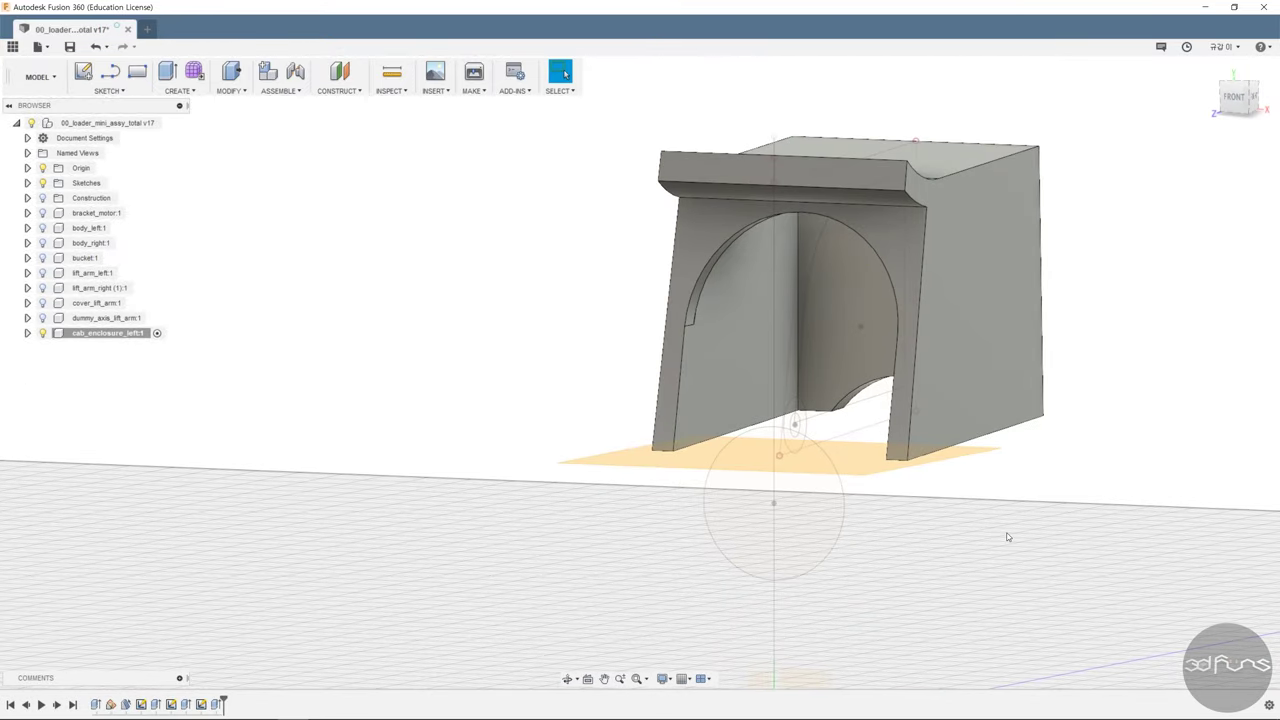
Create an Offset Plane 15 mm from the YZ origin plane.
mouse_move(999, 520)
middle_mouse_down("shift")
mouse_move(986, 451)
mouse_move(960, 420)
middle_mouse_up("shift")
left_click(337, 88)
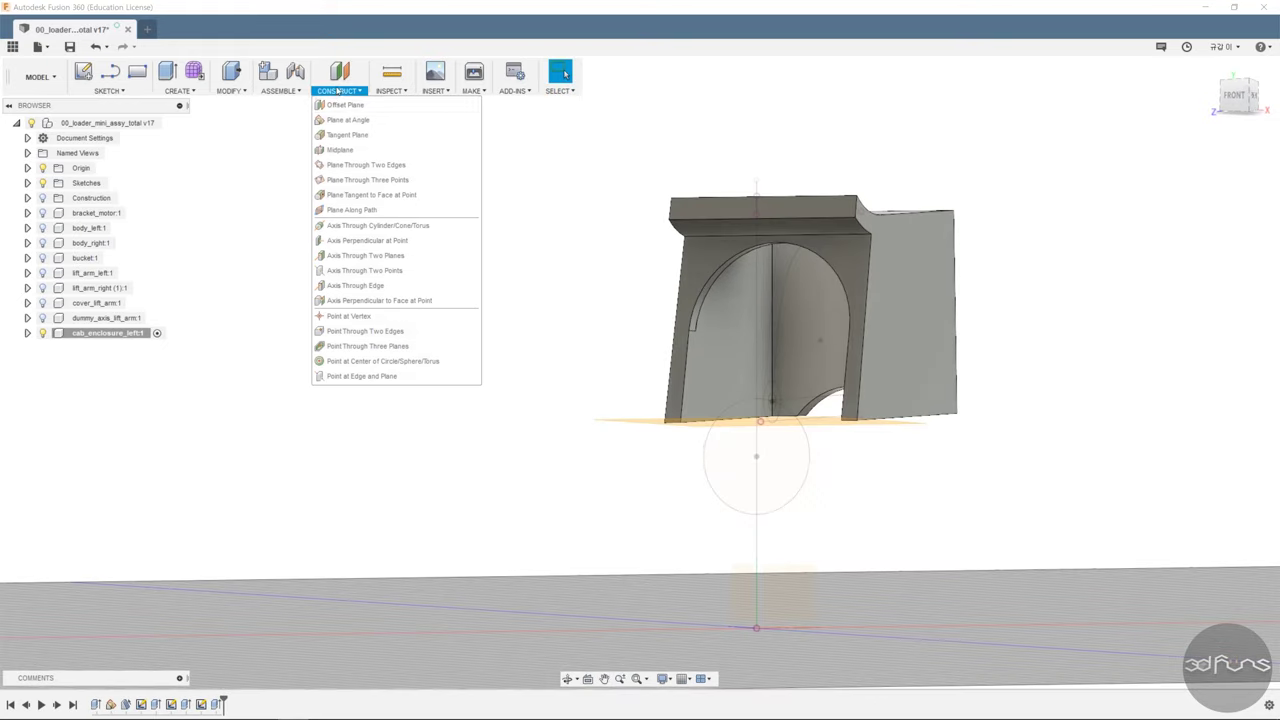
left_click(350, 104)
middle_click_drag(871, 494, 880, 509, "shift")
mouse_move(747, 612)
middle_mouse_down("shift")
mouse_move(880, 509)
mouse_move(780, 550)
middle_mouse_up("shift")
left_click(786, 562)
left_click_drag(786, 523, 828, 523)
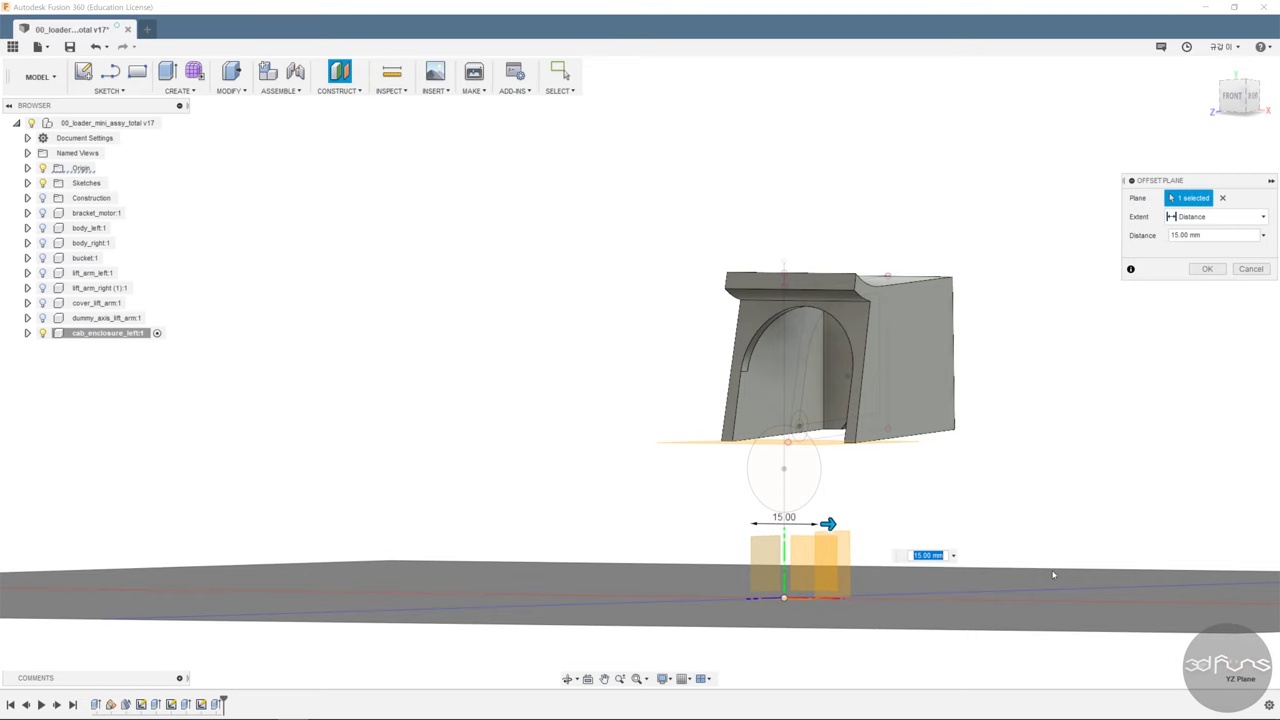
key("Return")
mouse_move(931, 491)
middle_mouse_down("shift")
mouse_move(974, 493)
mouse_move(976, 535)
middle_mouse_up("shift")
Sketch a 2.20 mm diameter circle on the offset plane near the side wall.
left_click(914, 531)
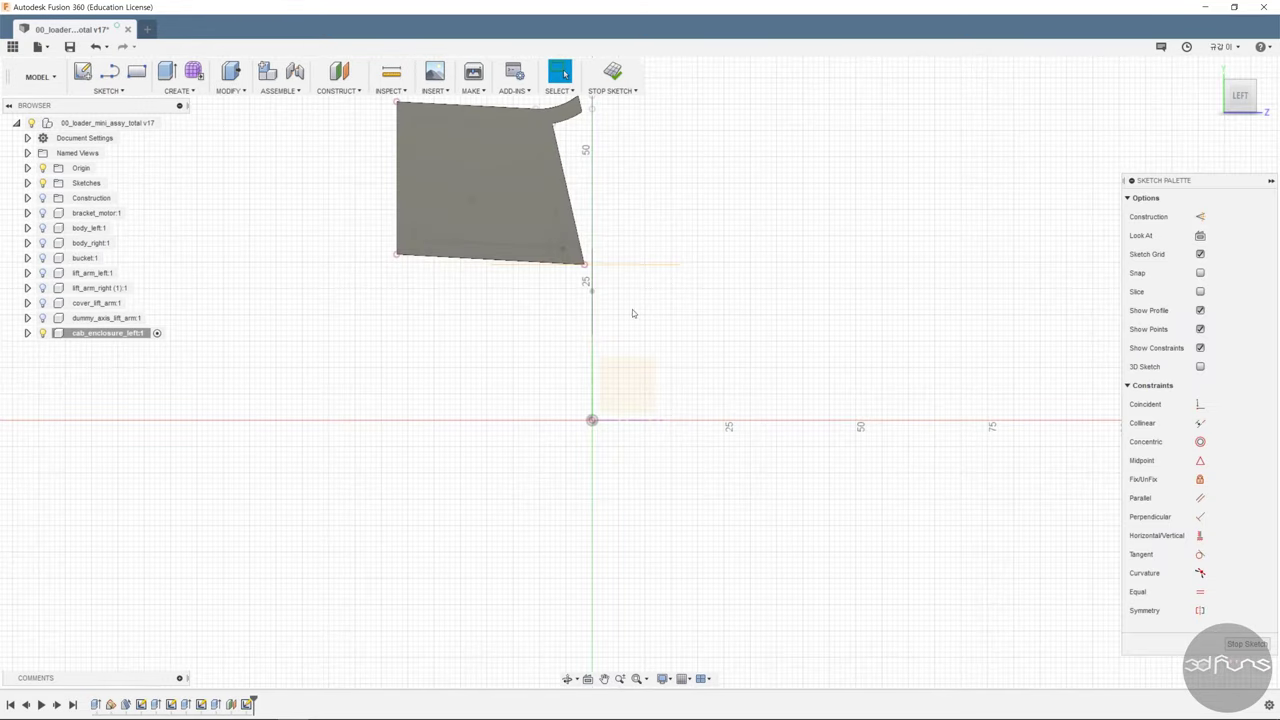
key("c")
left_click(671, 316)
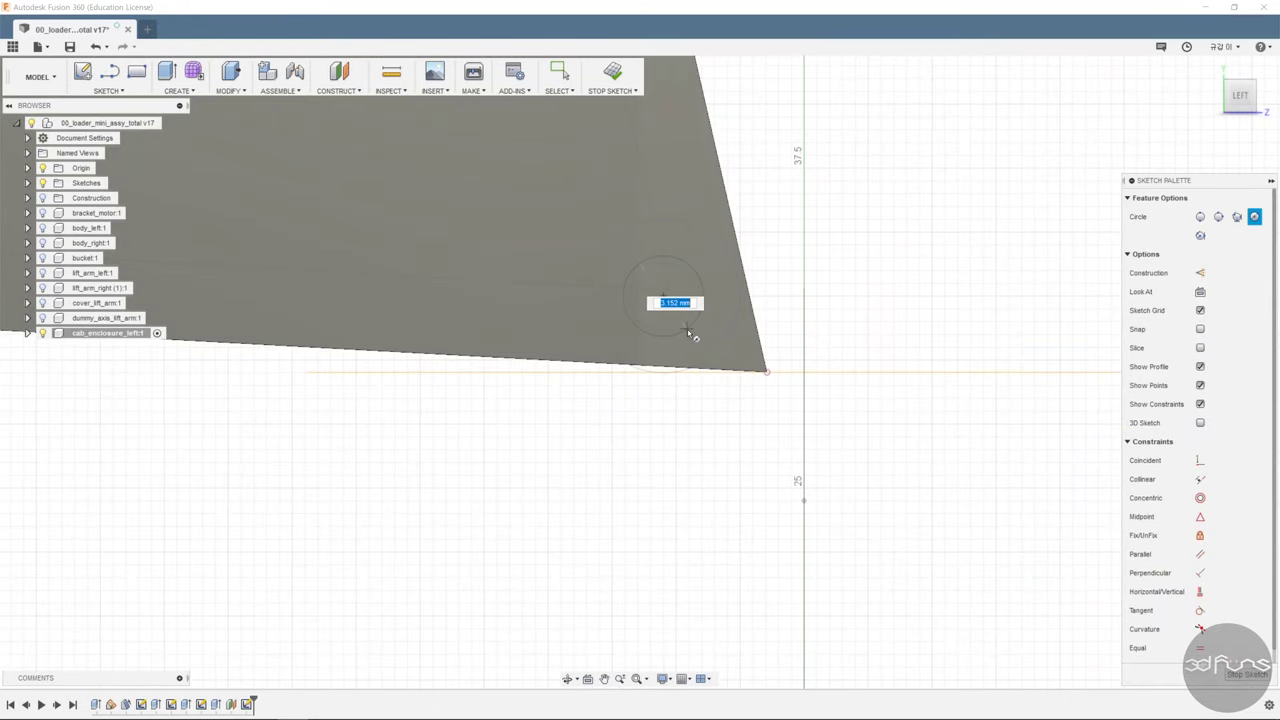
left_click(695, 340)
key("d")
left_click(716, 370)
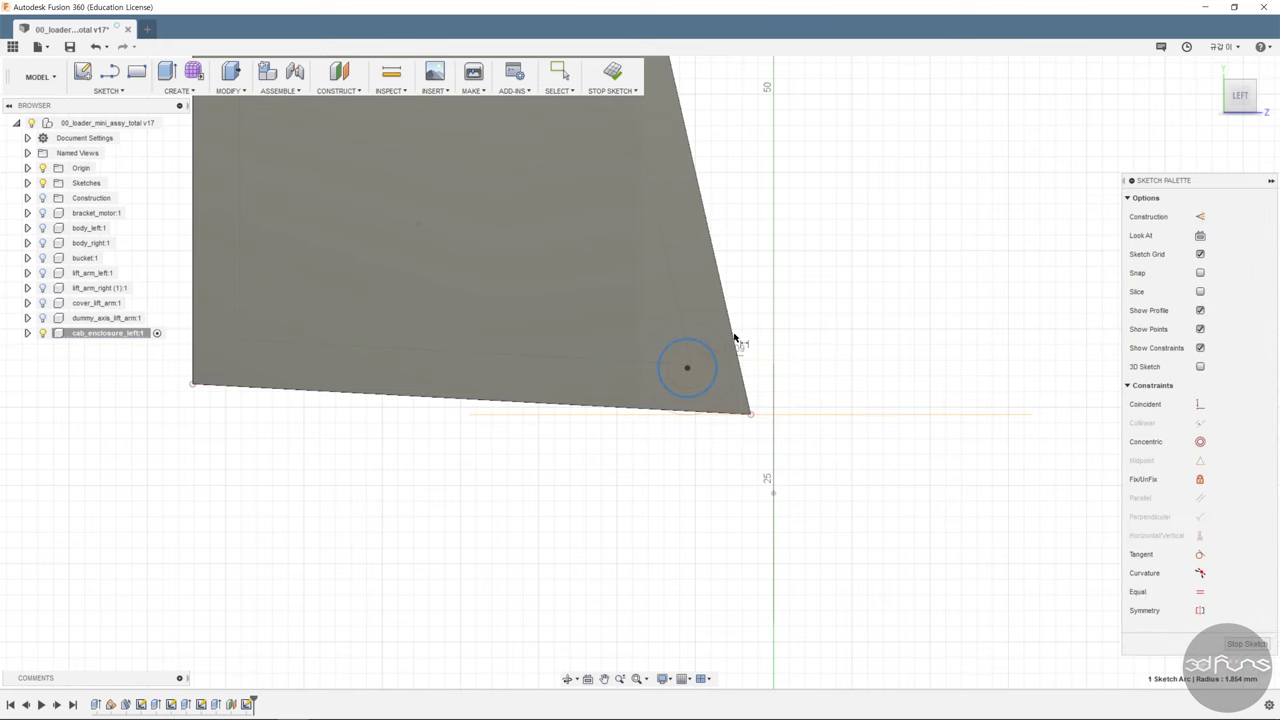
left_click(745, 318)
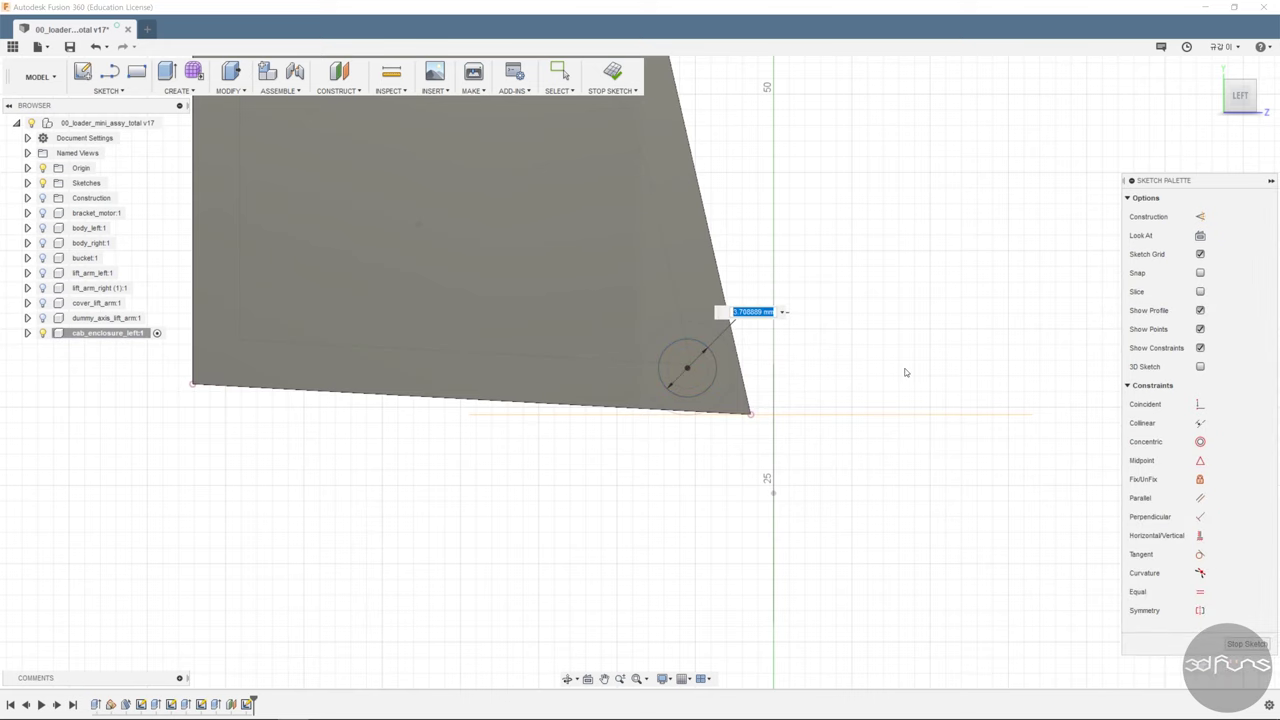
type("Ø2.20")
key("Return")
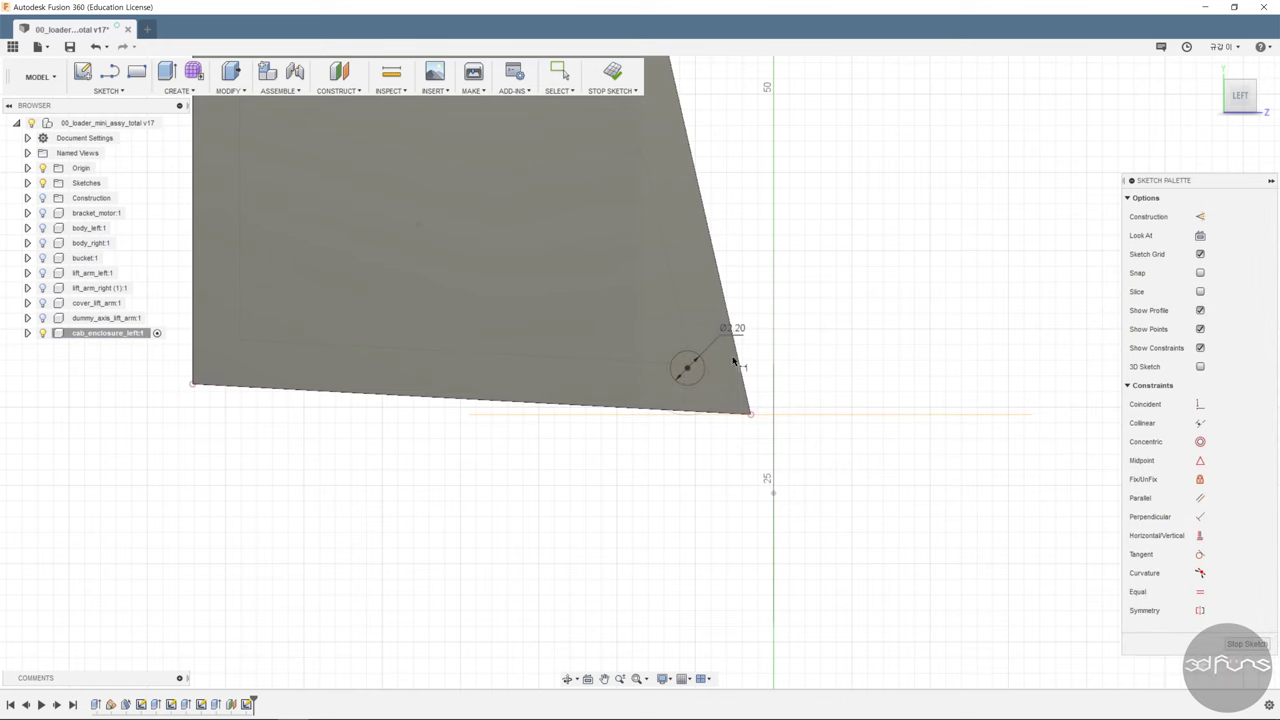
scroll(694, 366, "up", 4)
key("Escape")
Offset a 0.30 mm ring around the small circle and finish the sketch.
left_click(836, 293)
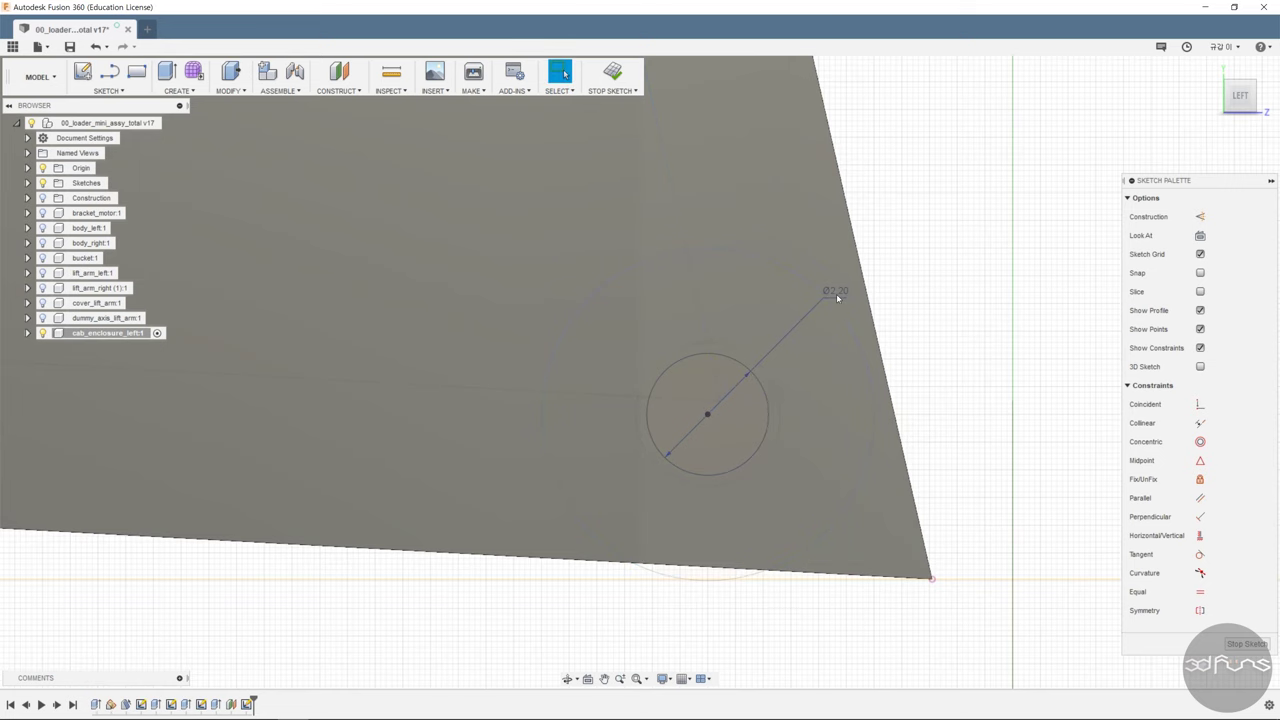
key("Delete")
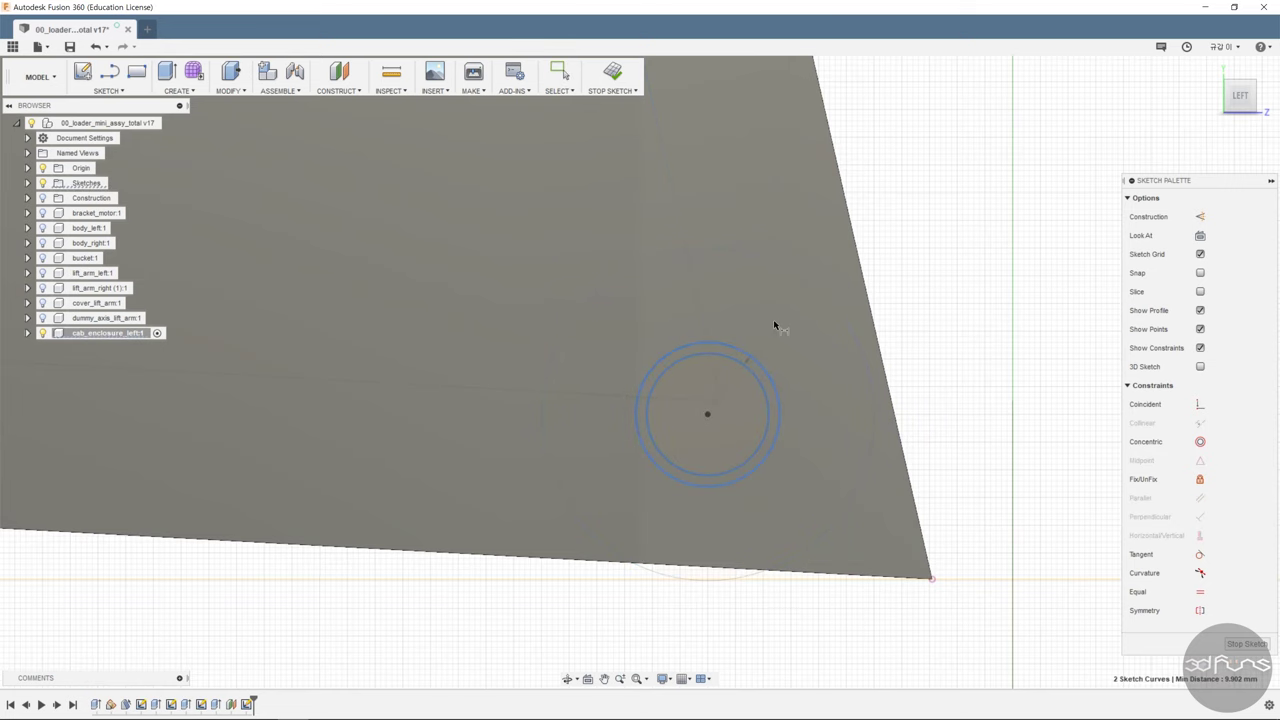
key("ctrl+z")
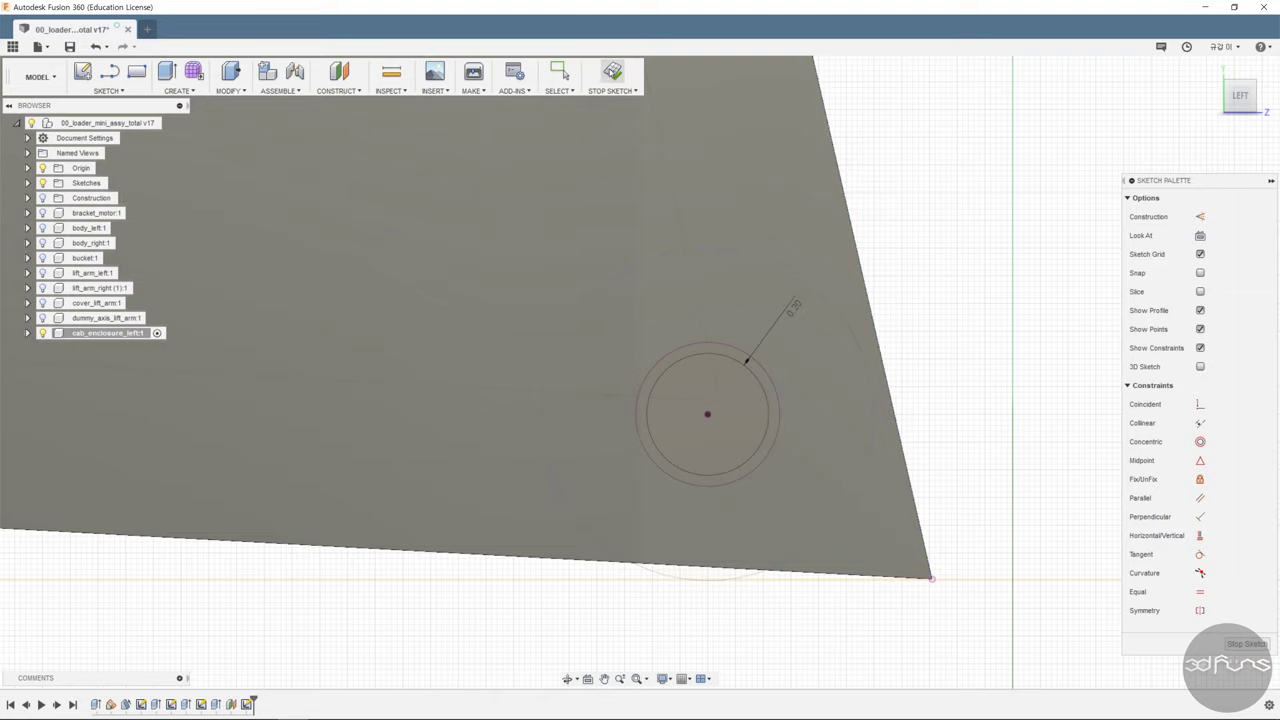
left_click(612, 70)
middle_click_drag(839, 420, 378, 138, "shift")
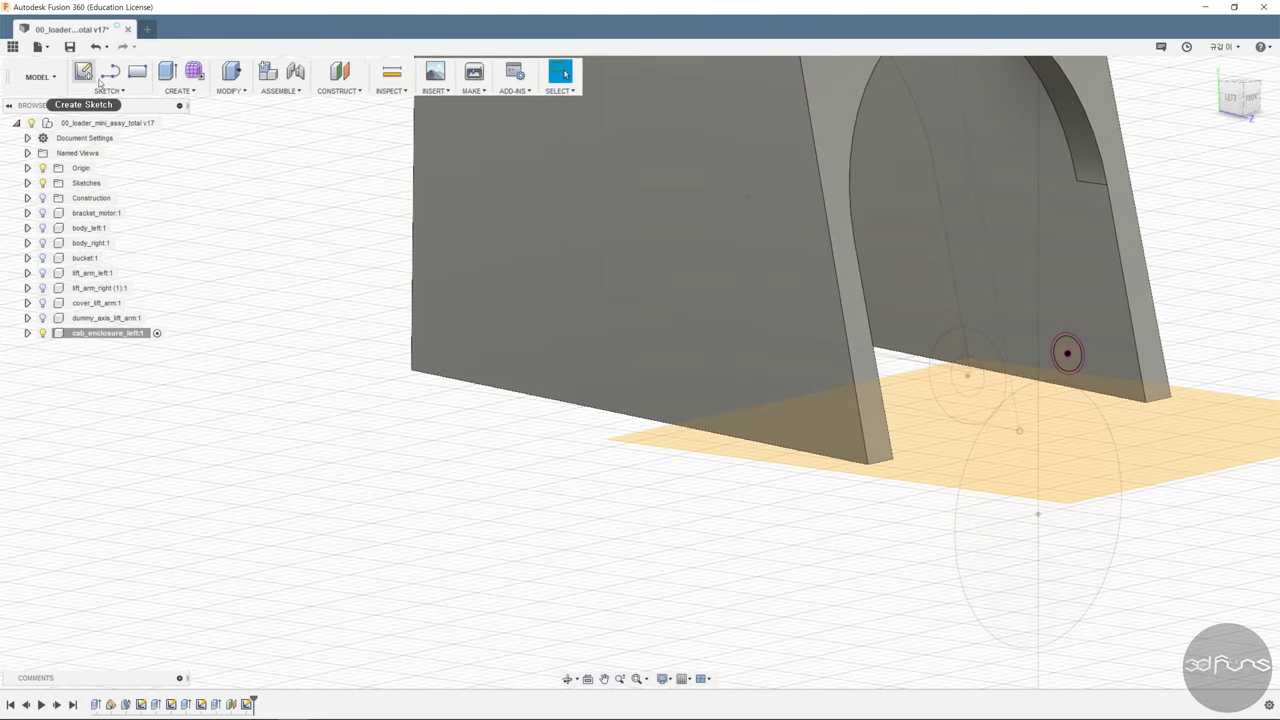
left_click(167, 70)
Extrude the small circle To Object, stopping at the wall face to form a pin.
middle_click_drag(1082, 364, 994, 366, "shift")
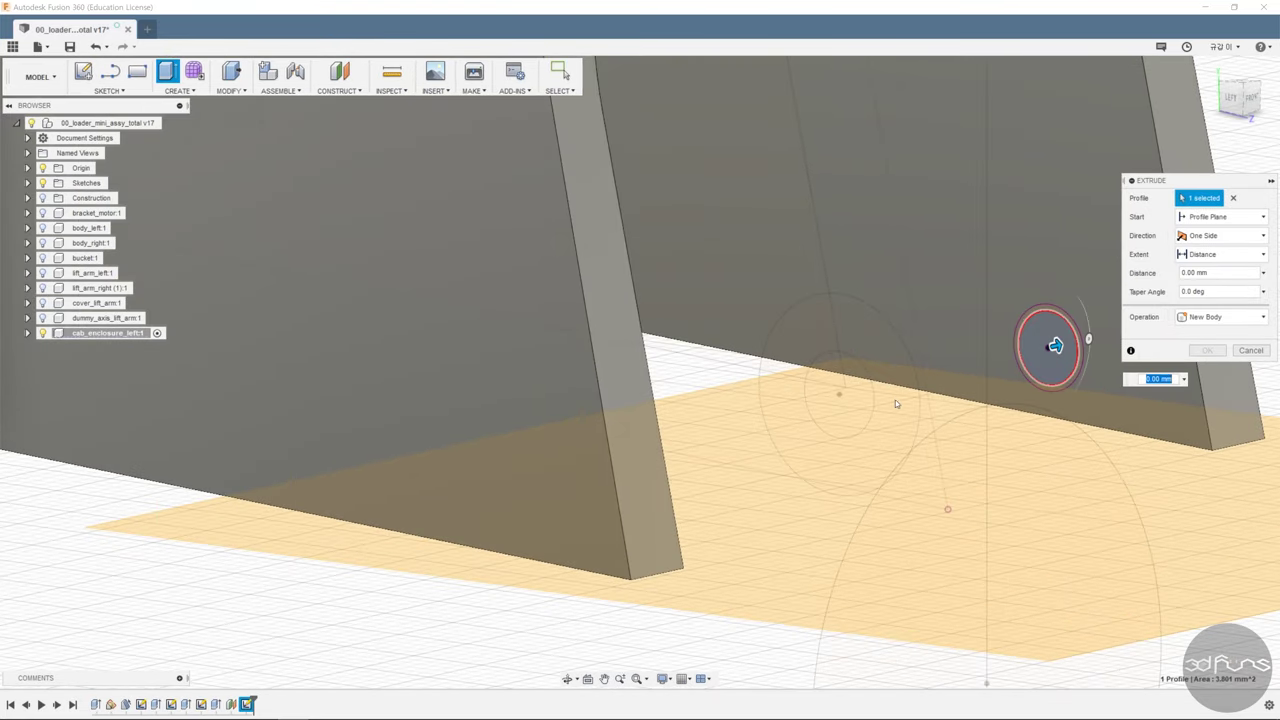
left_click(1222, 254)
left_click(1222, 288)
left_click(1064, 396)
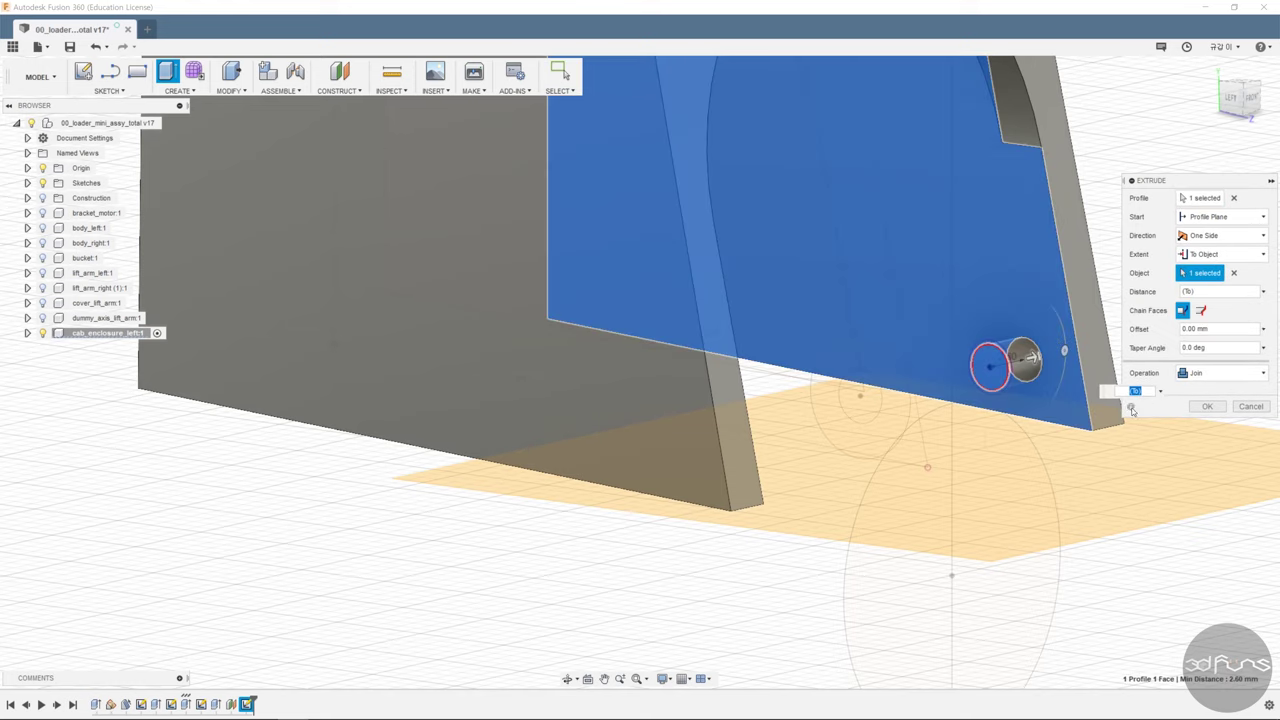
middle_click_drag(1203, 376, 1104, 413, "shift")
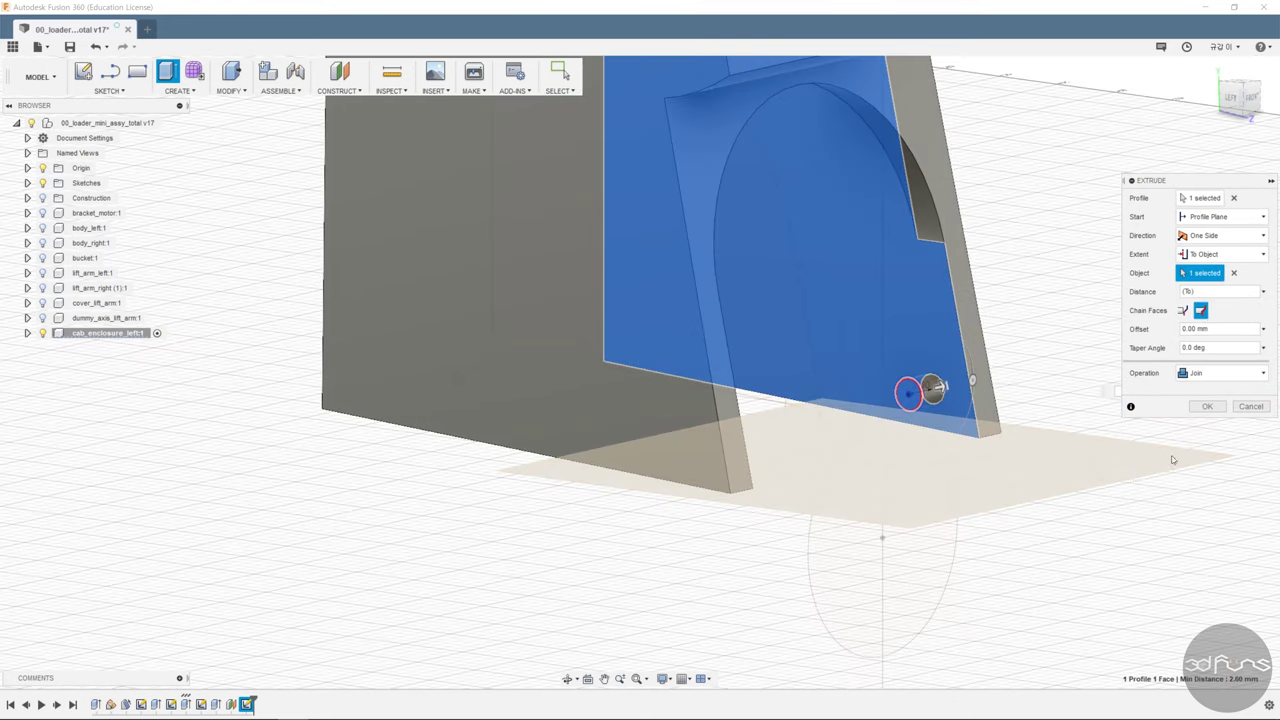
key("Return")
middle_click_drag(966, 380, 1049, 406, "shift")
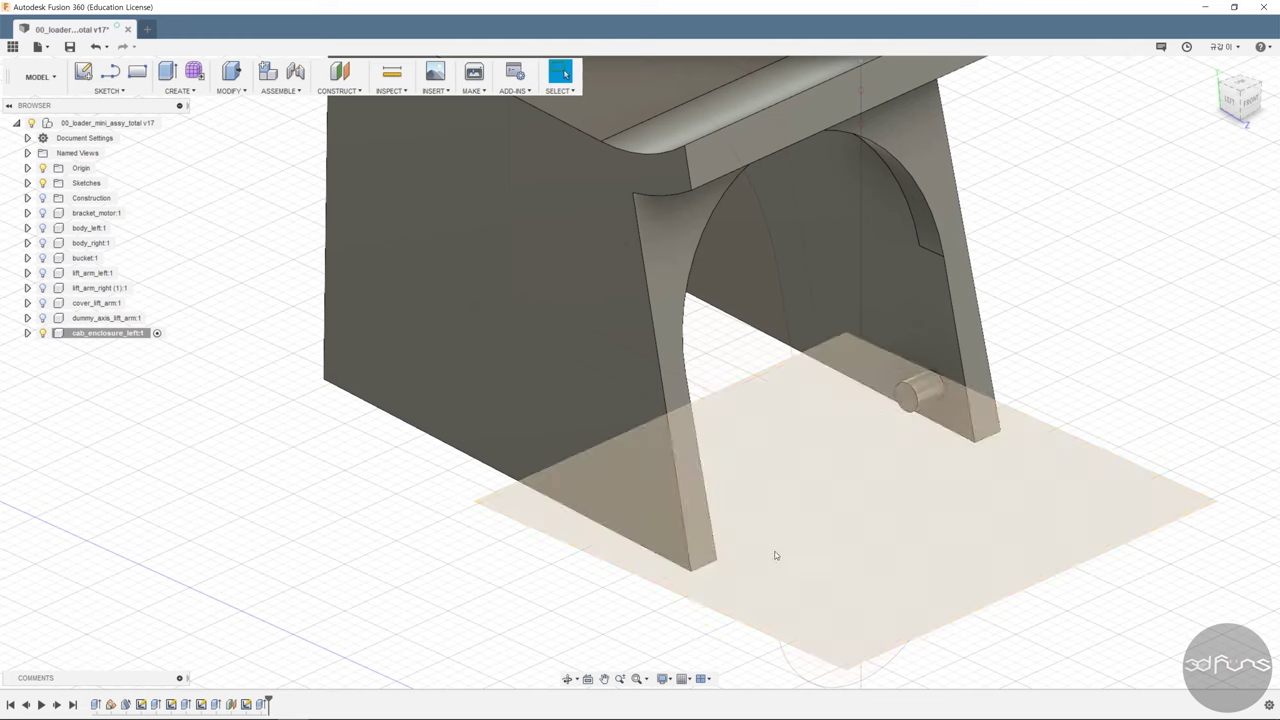
Select the pin's end face and start a Mirror feature.
left_click(903, 398)
left_click(229, 91)
mouse_move(178, 91)
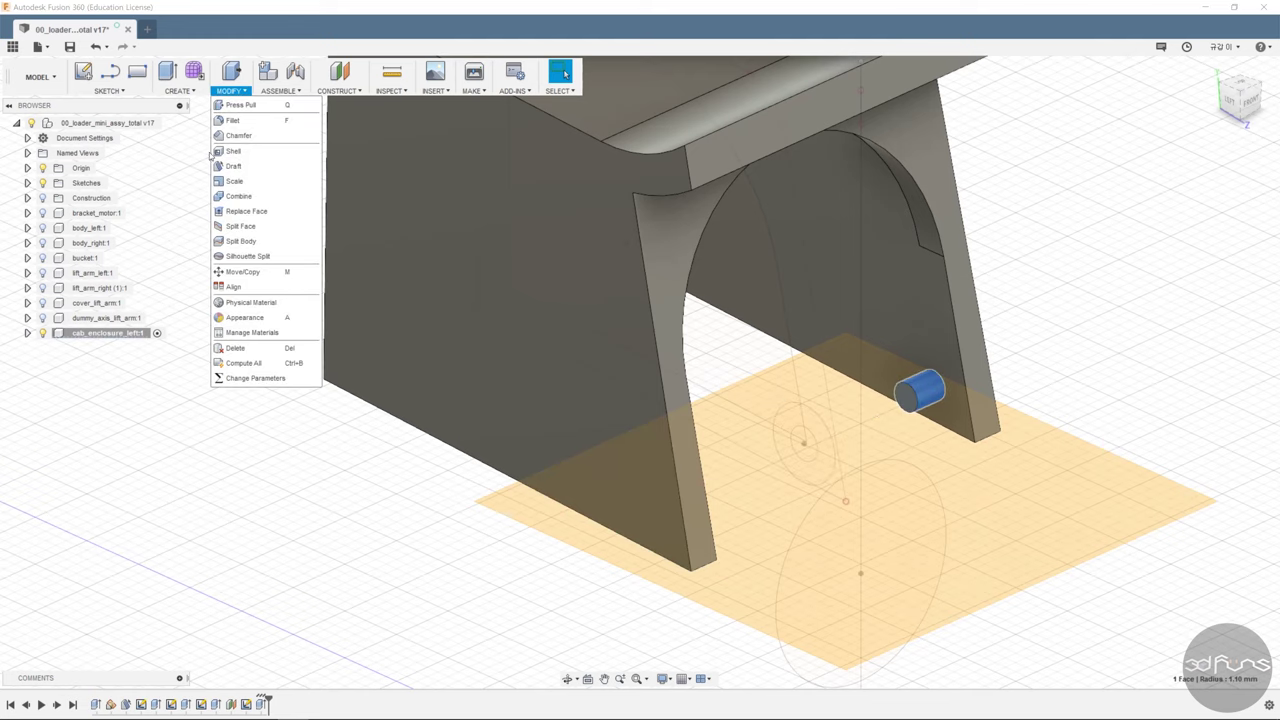
left_click(177, 362)
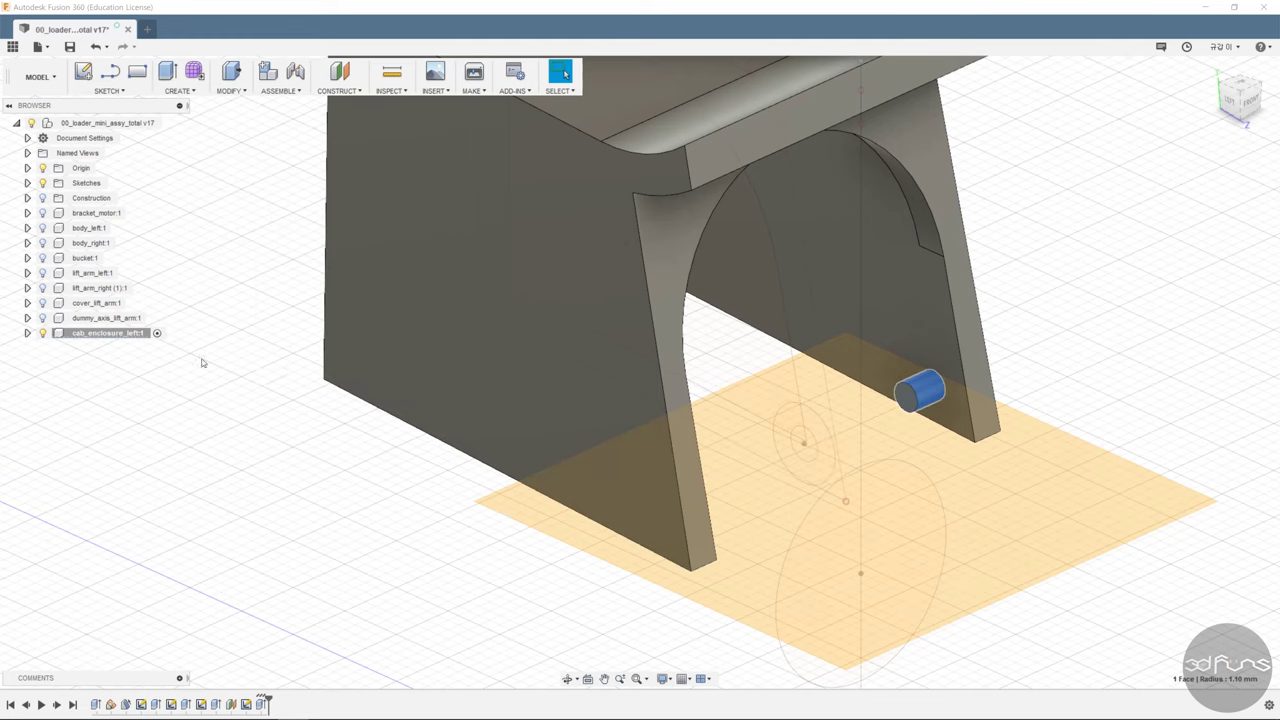
scroll(901, 549, "down", 5)
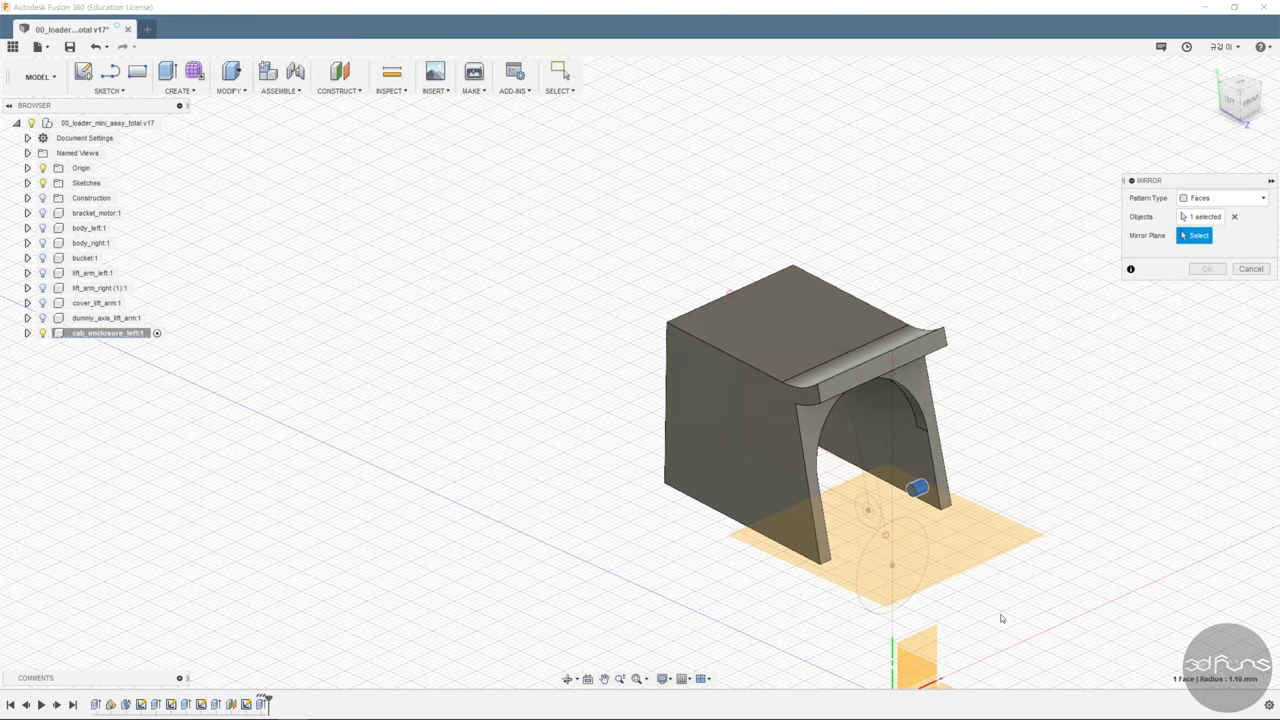
Mirror the pin across the origin plane onto the opposite wall.
middle_click_drag(901, 549, 745, 499, "shift")
left_click(737, 504)
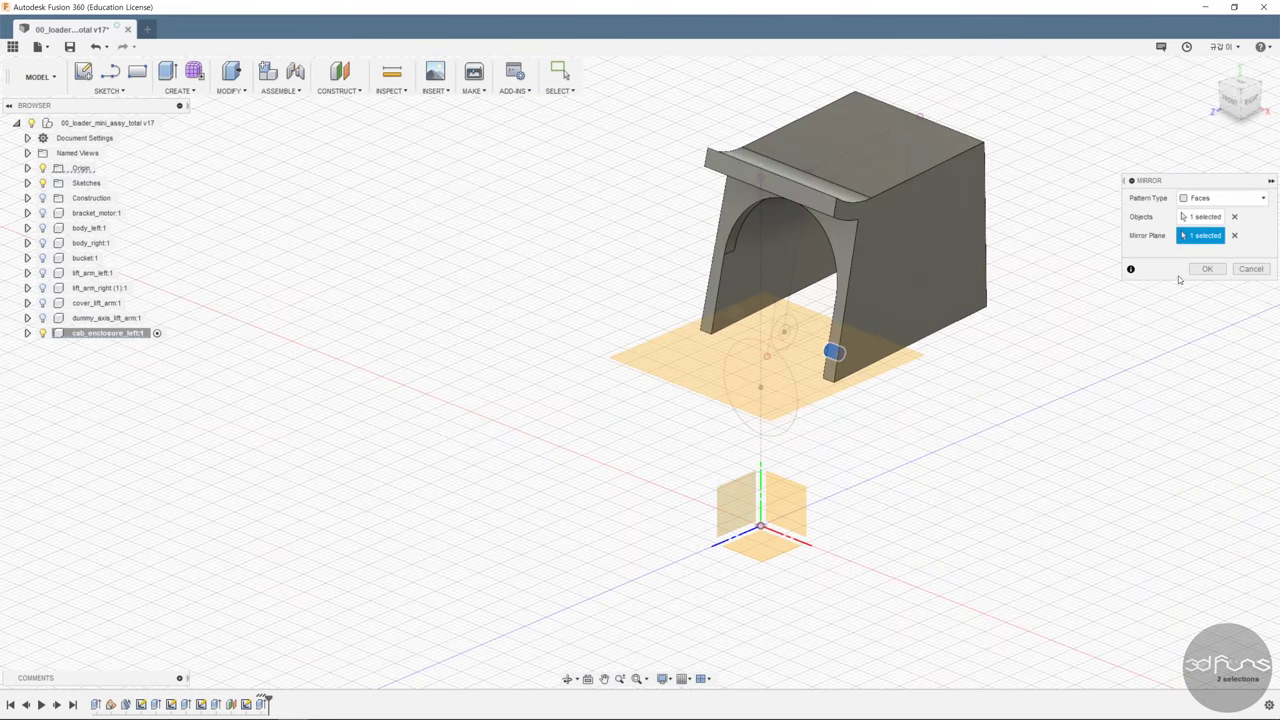
left_click(1207, 268)
middle_click_drag(1011, 391, 1048, 387, "shift")
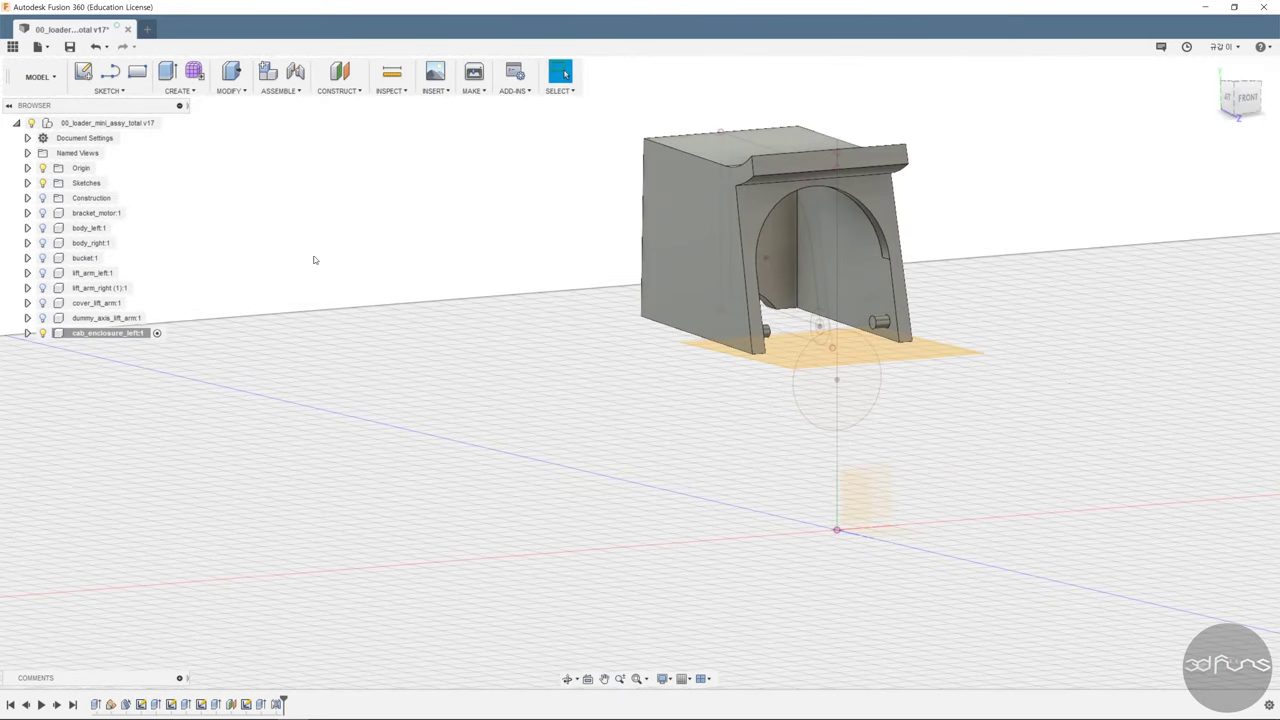
Add an Offset Plane 11.6 mm from the YZ plane.
left_click(357, 91)
left_click(350, 112)
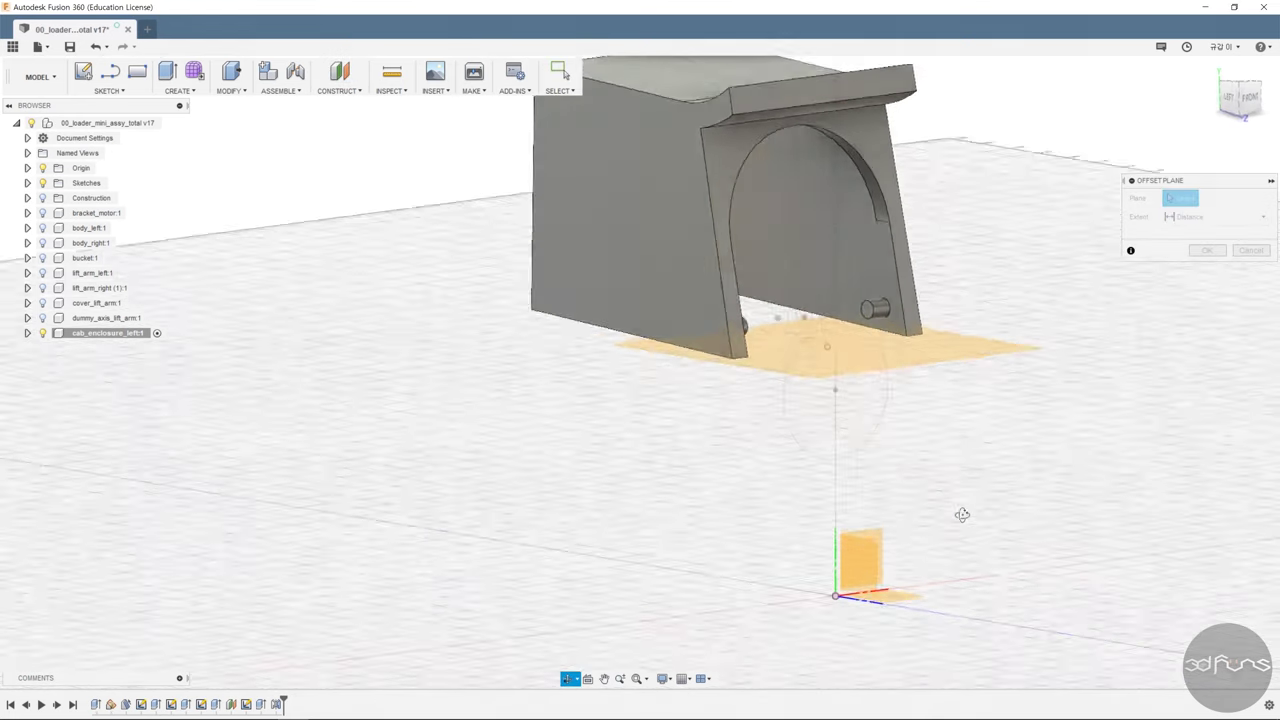
middle_click_drag(960, 514, 734, 573, "shift")
left_click(734, 573)
left_click_drag(674, 491, 903, 565)
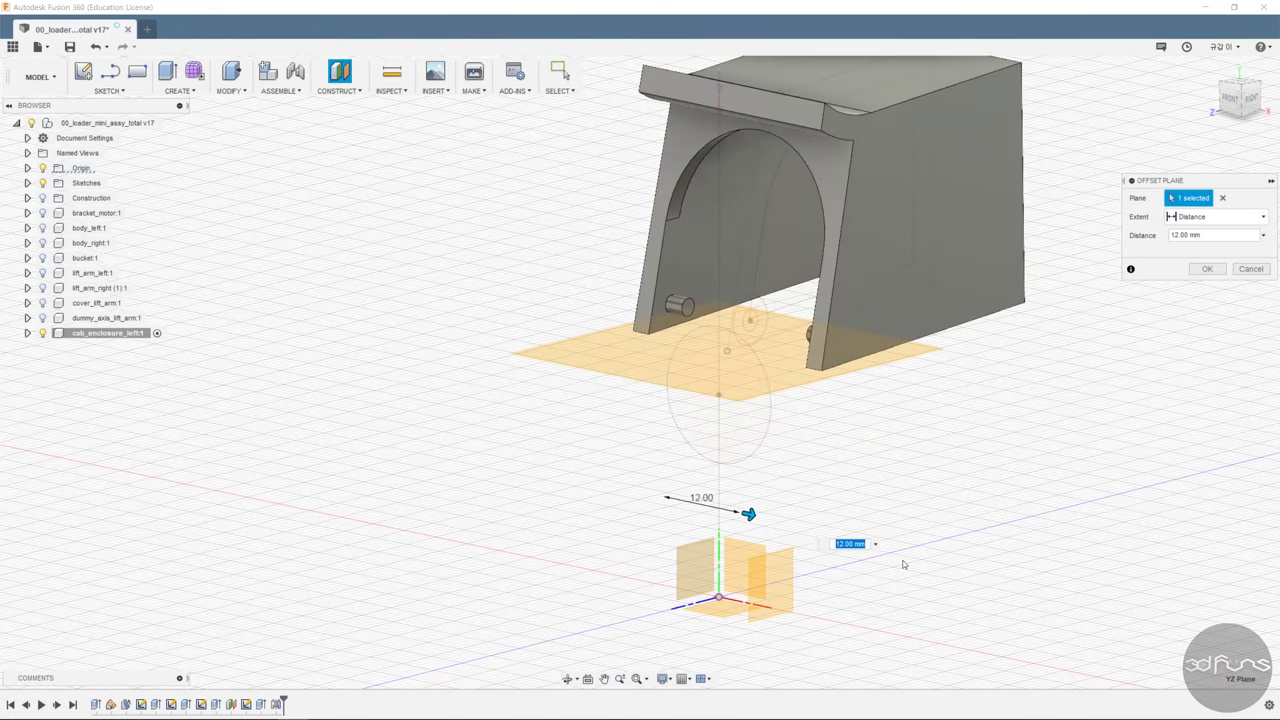
key("Return")
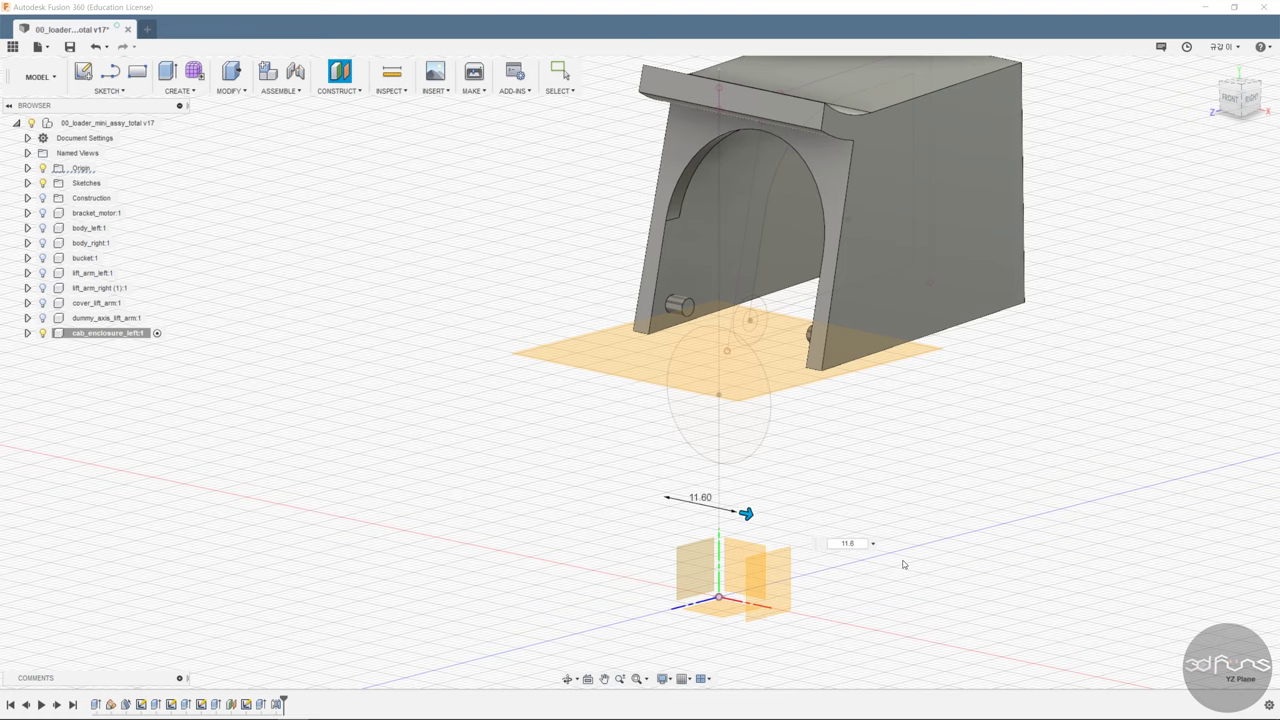
middle_click_drag(903, 565, 943, 437, "shift")
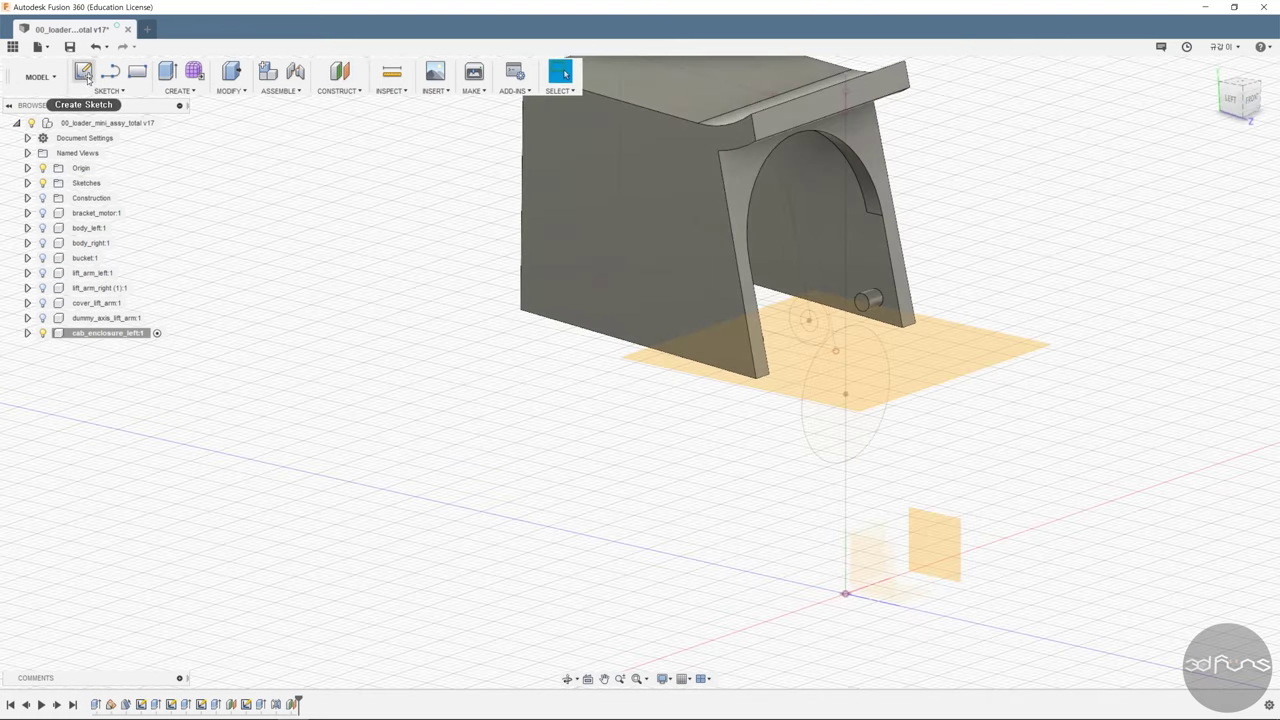
Sketch a Ø4.20 mm circle around the right-wall pin on the offset plane.
left_click(108, 91)
left_click(100, 100)
left_click(930, 545)
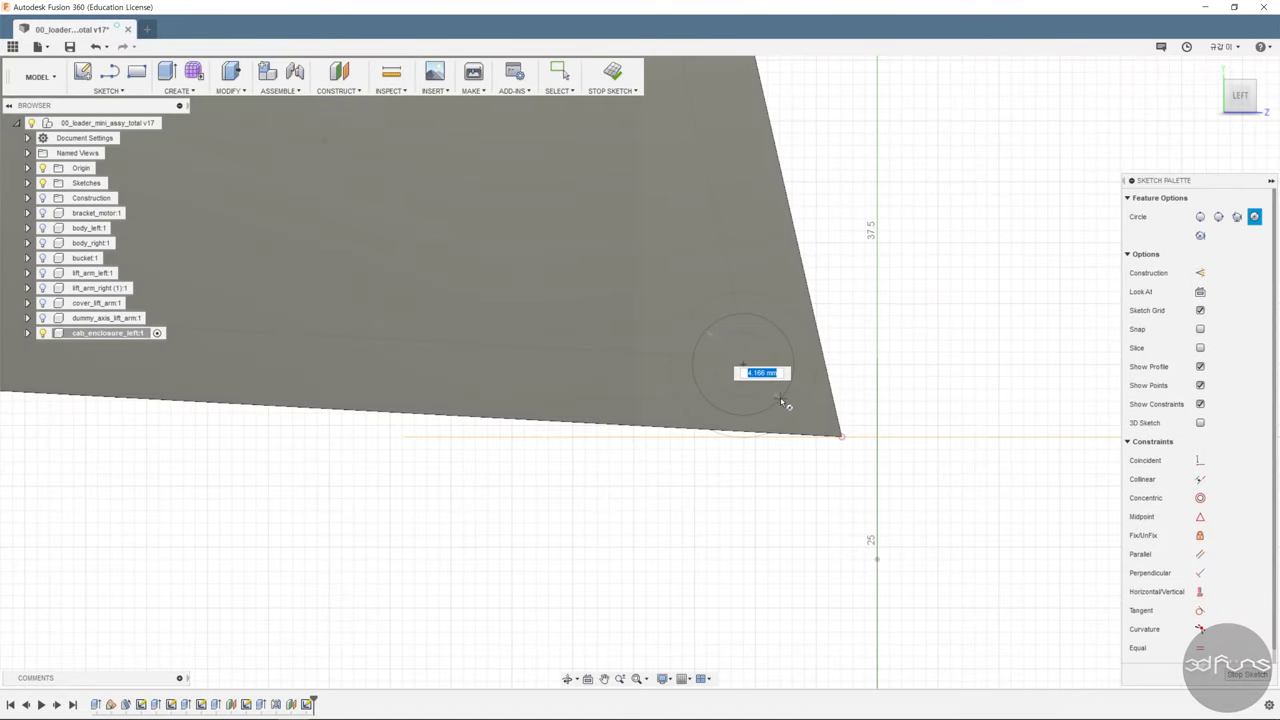
key("d")
left_click(790, 340)
left_click(845, 298)
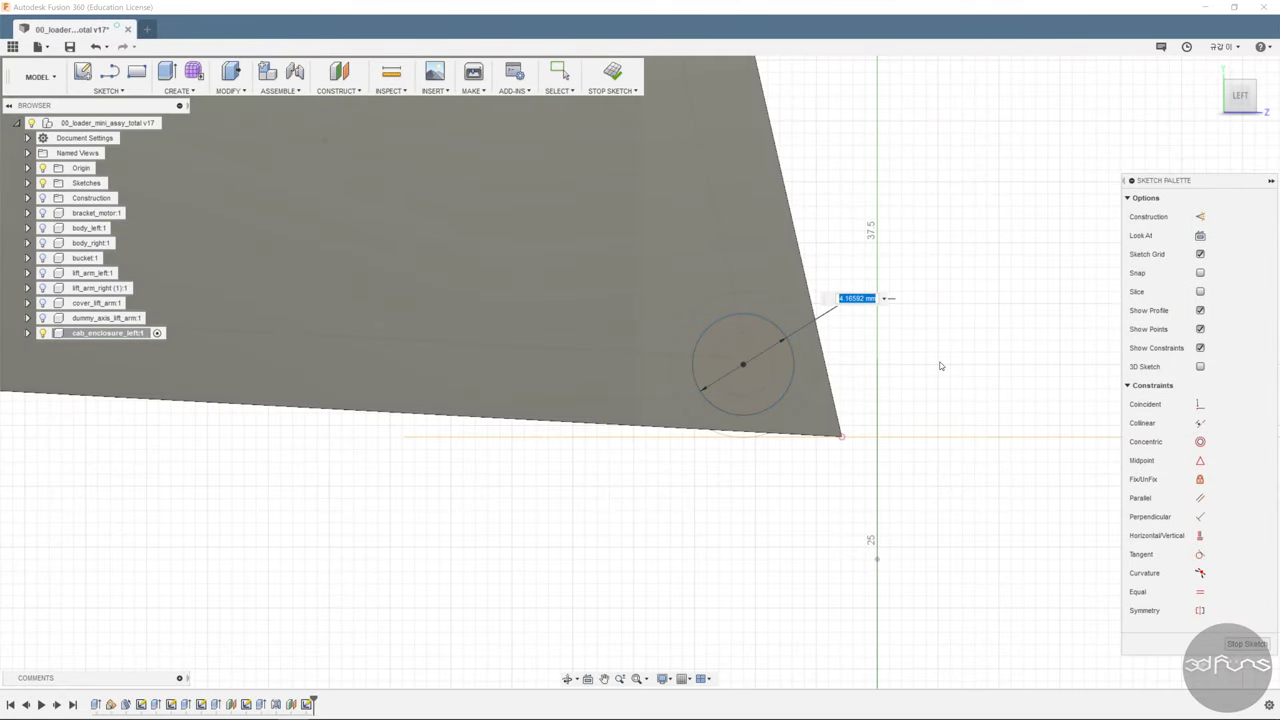
type("4.2")
key("Return")
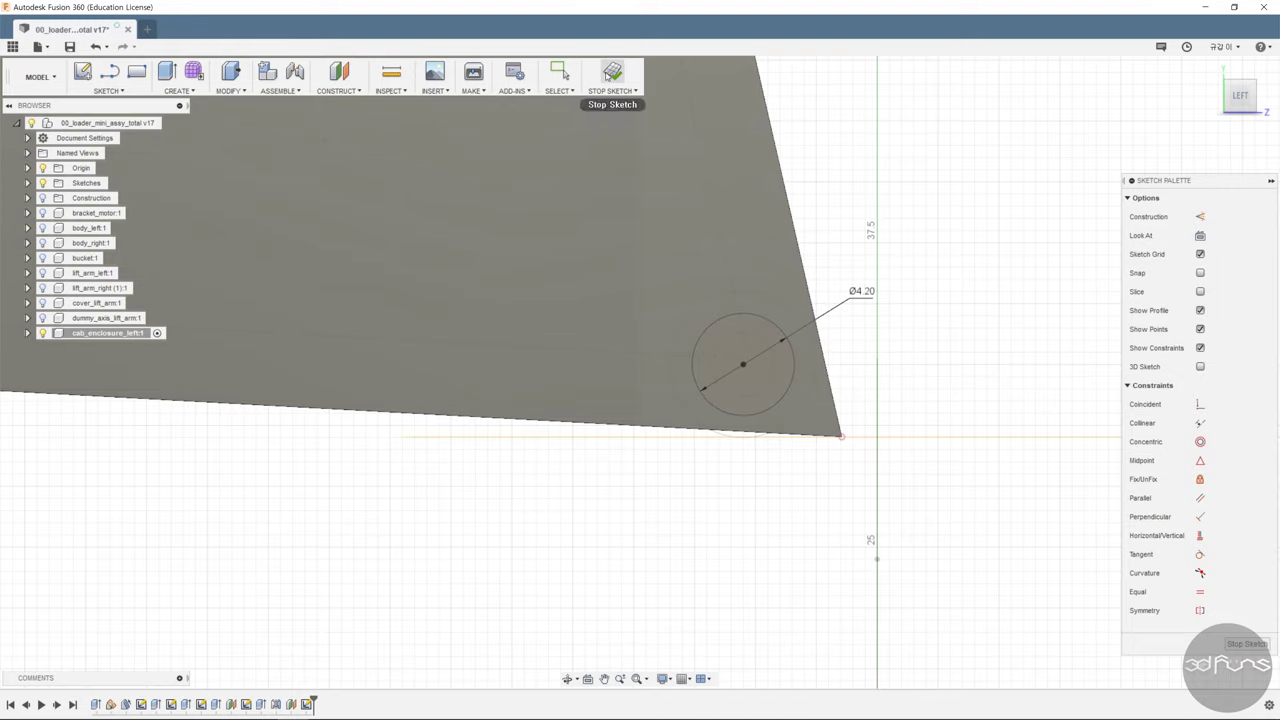
left_click(612, 72)
Extrude the new circle profile up to the wall face.
key("e")
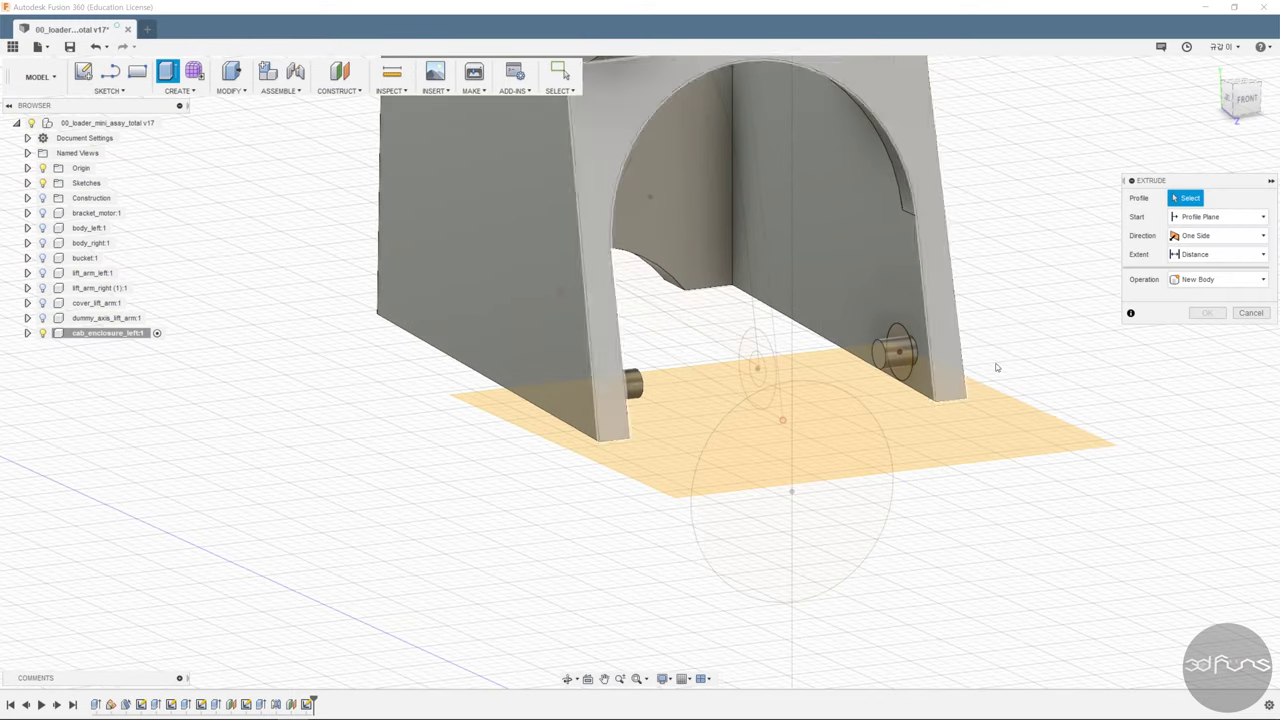
scroll(996, 368, "up", 3)
left_click(855, 340)
left_click(1220, 254)
left_click(1200, 282)
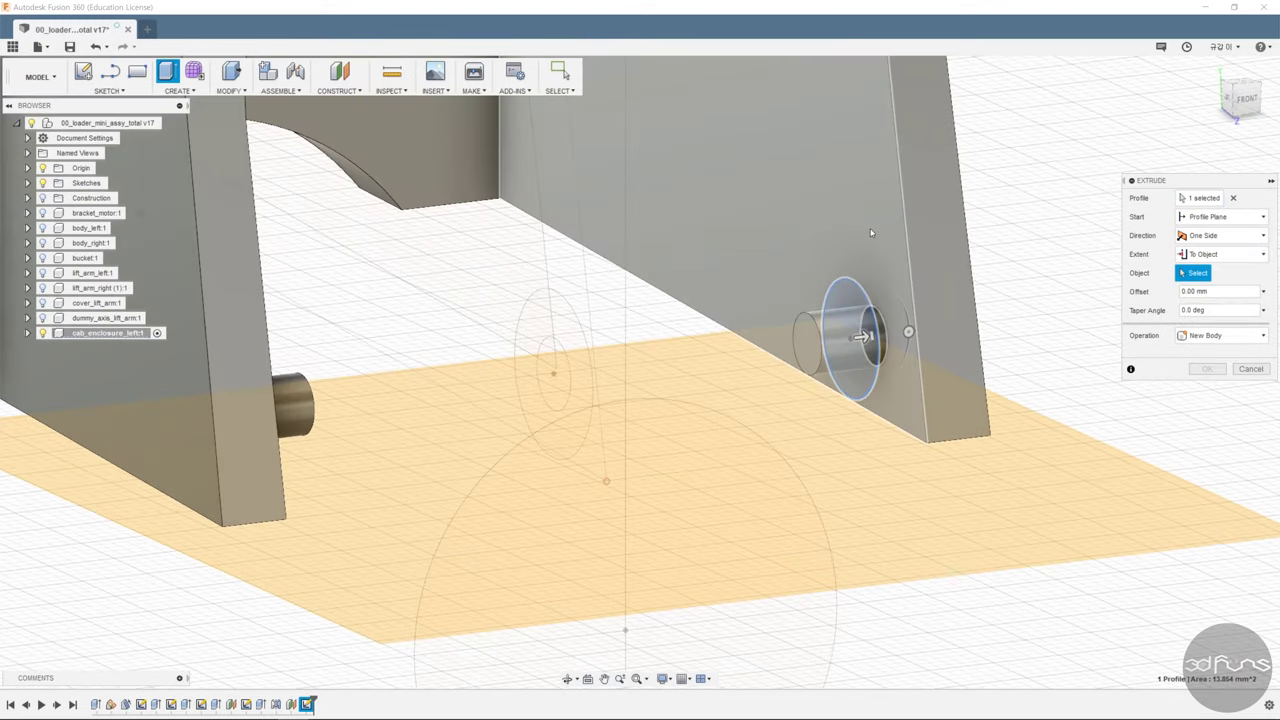
left_click(870, 233)
left_click(1207, 426)
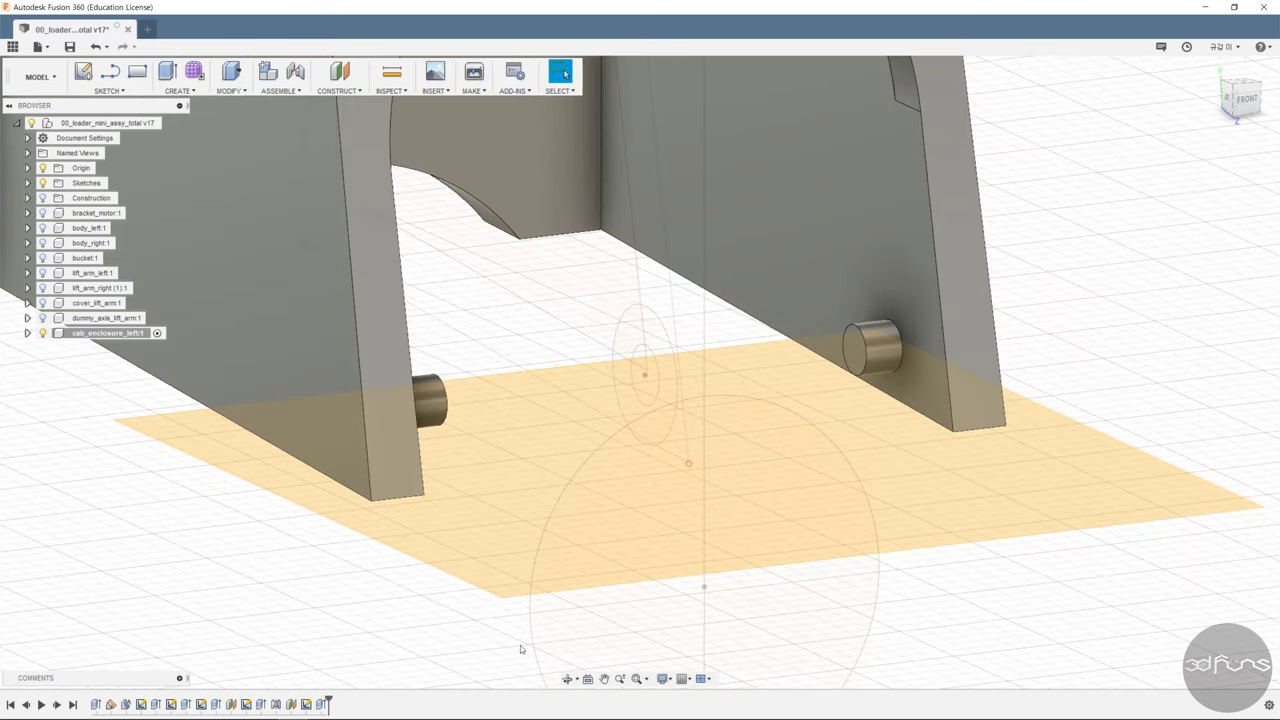
Change the collar extrusion's operation to Join so it merges with the body.
scroll(485, 652, "down", 2)
right_click(320, 704)
left_click(420, 564)
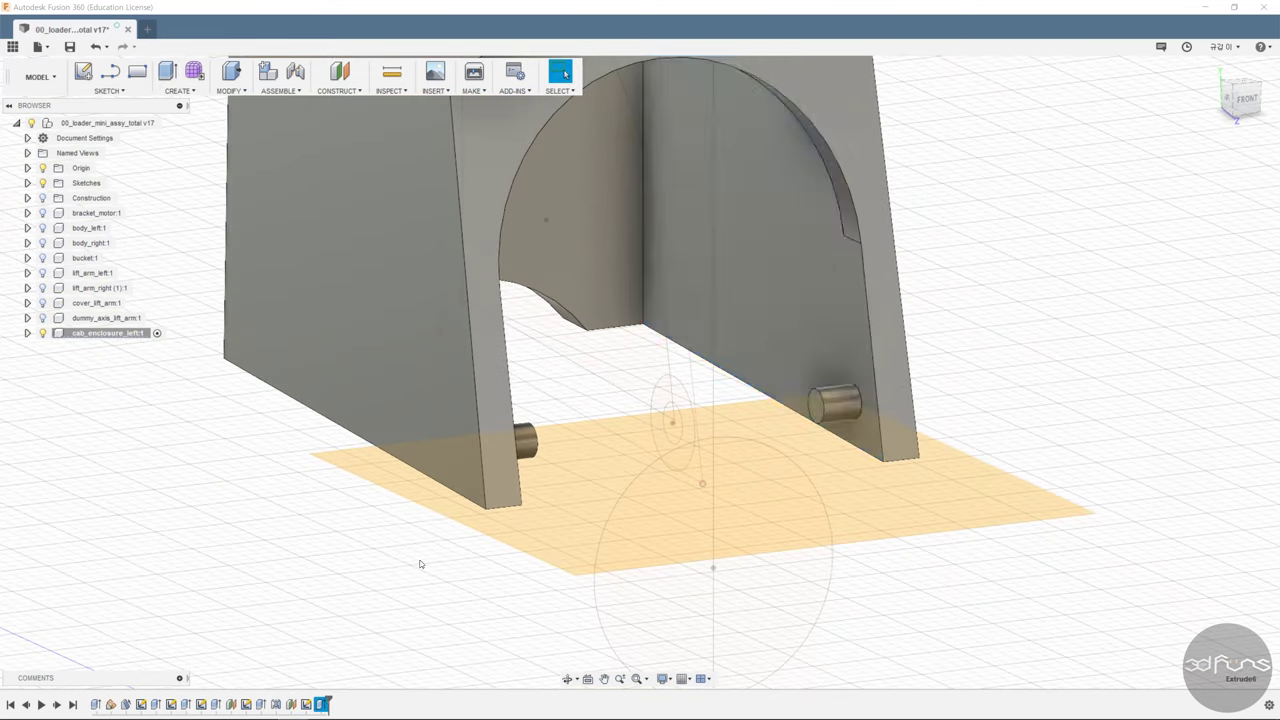
scroll(1004, 412, "up", 2)
scroll(1005, 390, "up", 2)
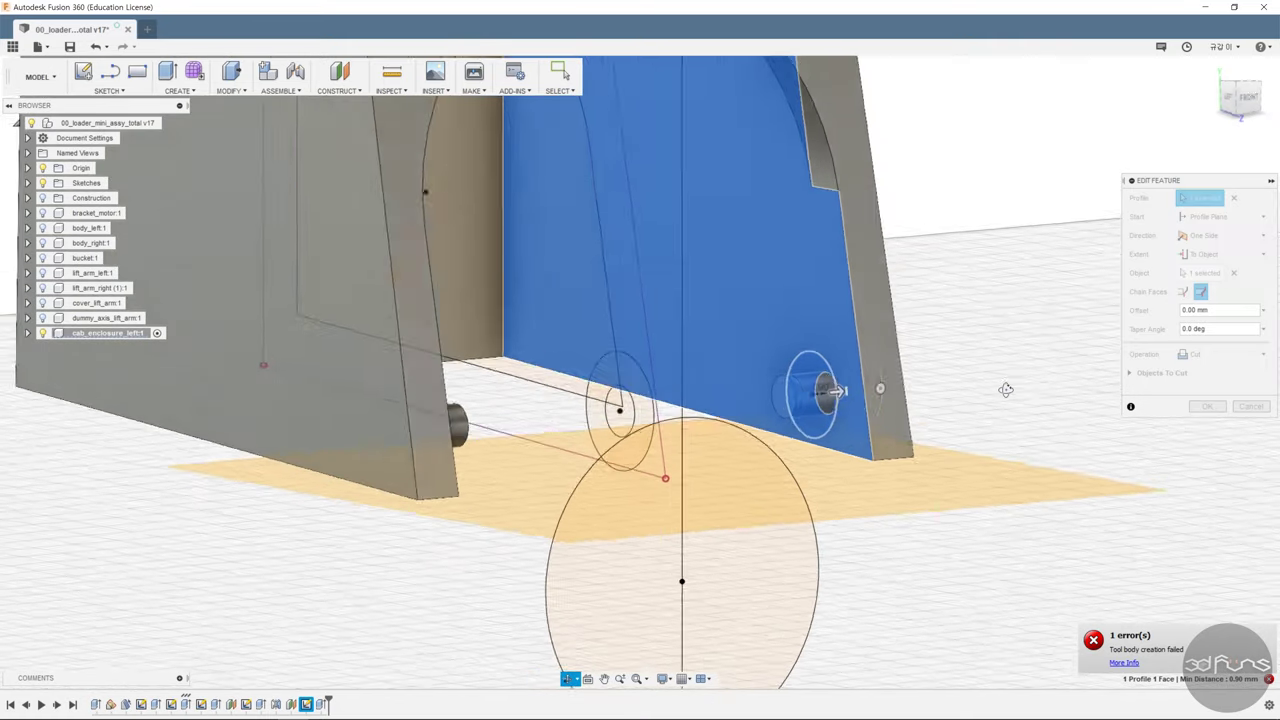
left_click(1222, 372)
left_click(1140, 397)
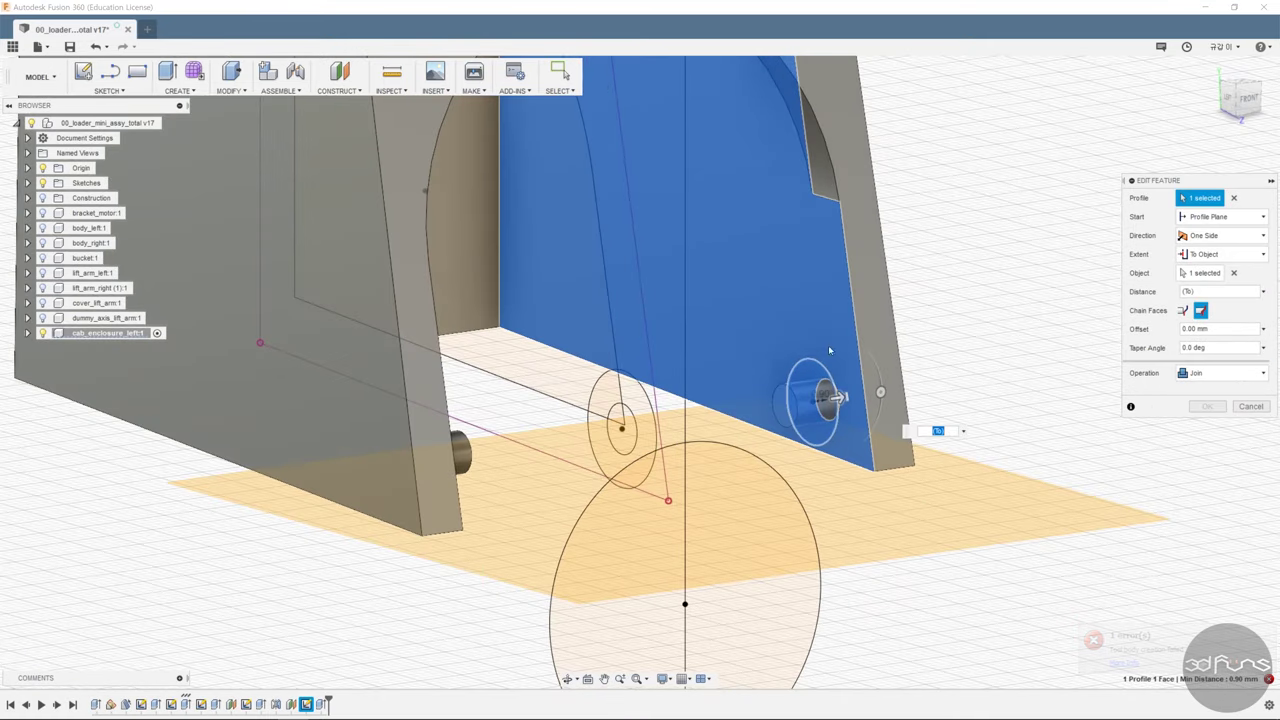
left_click(1207, 406)
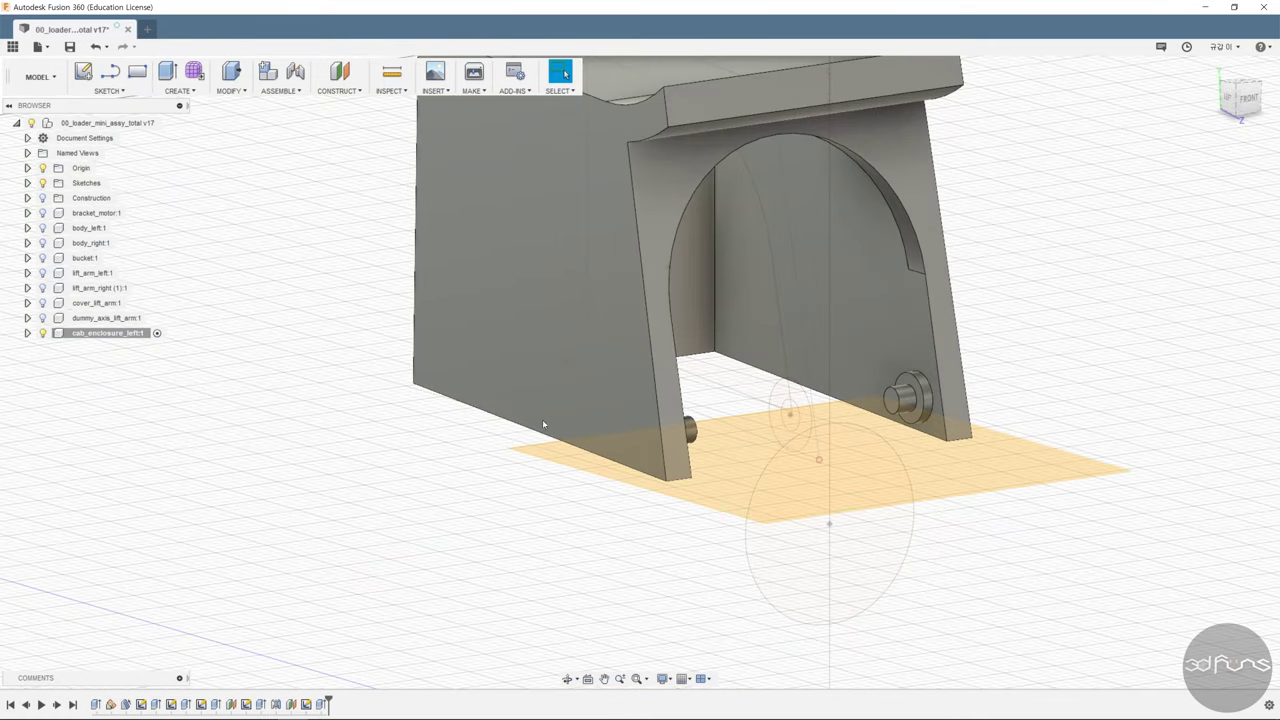
Mirror the pin feature across the origin plane onto the opposite leg.
left_click(180, 91)
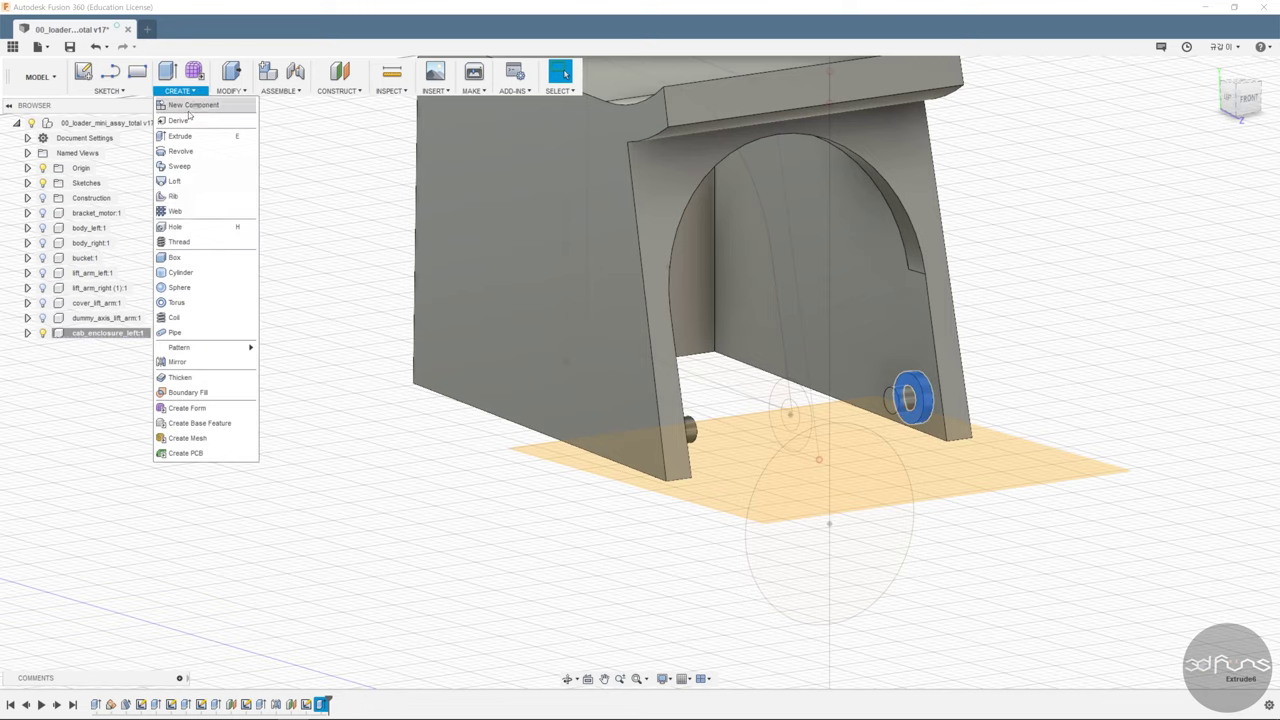
left_click(185, 363)
left_click(1203, 238)
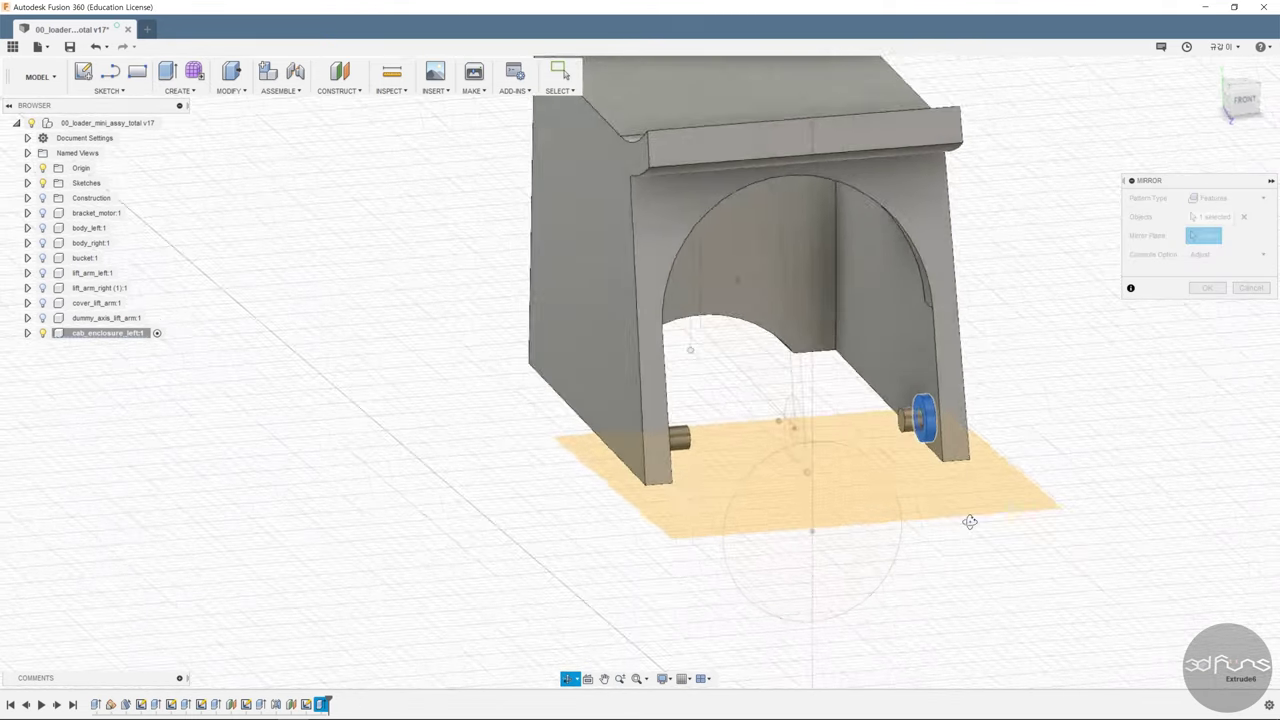
middle_click_drag(893, 521, 714, 603, "shift")
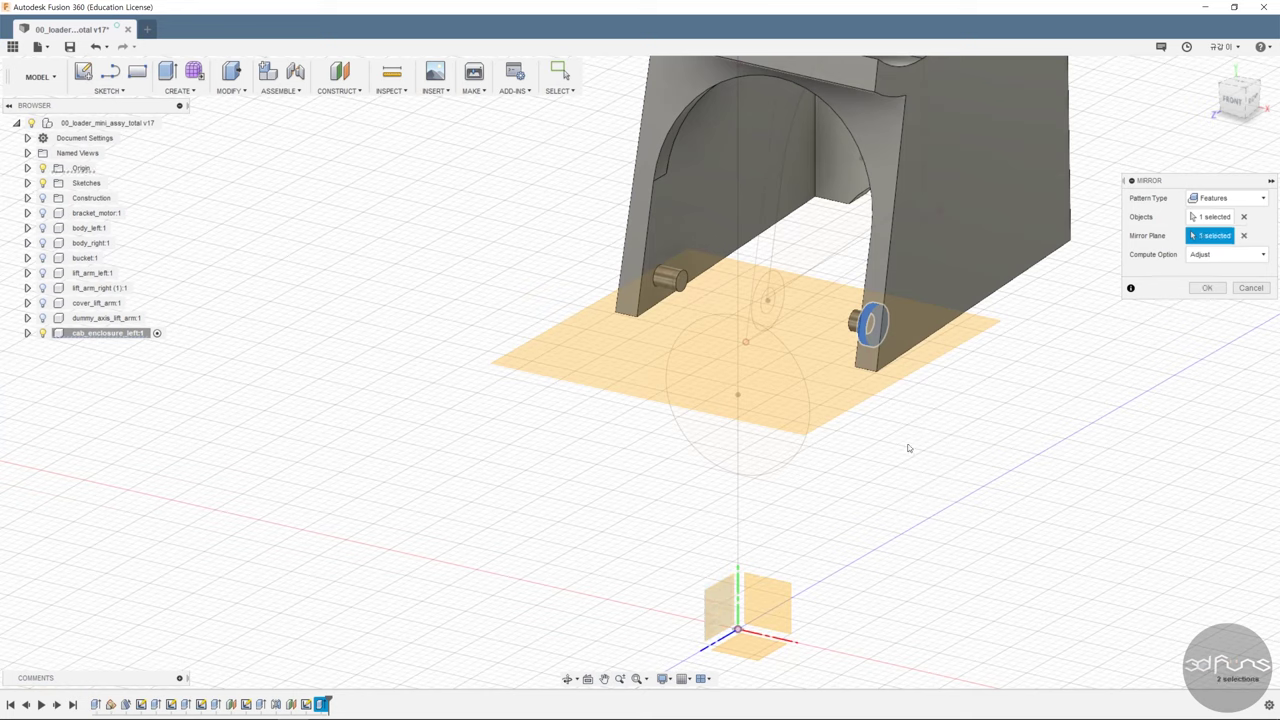
left_click(1207, 288)
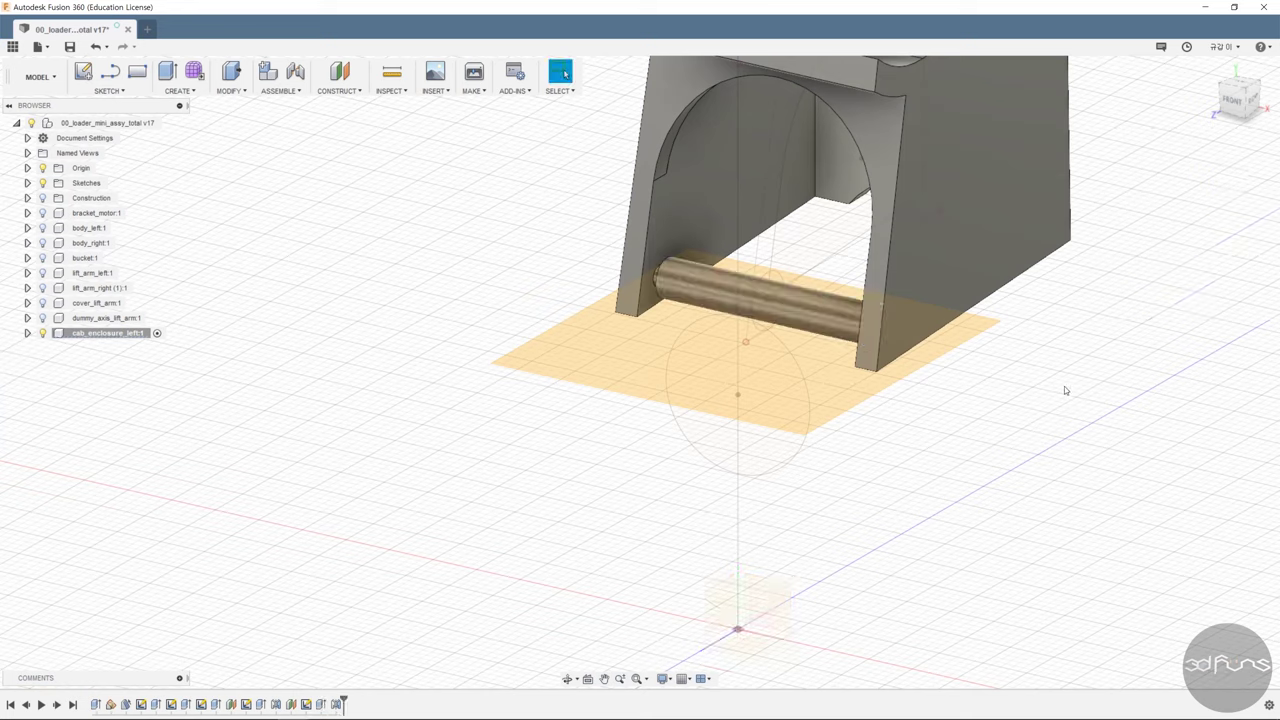
Set the mirror feature's Compute Option to Identical.
right_click(338, 704)
left_click(406, 588)
left_click(1226, 254)
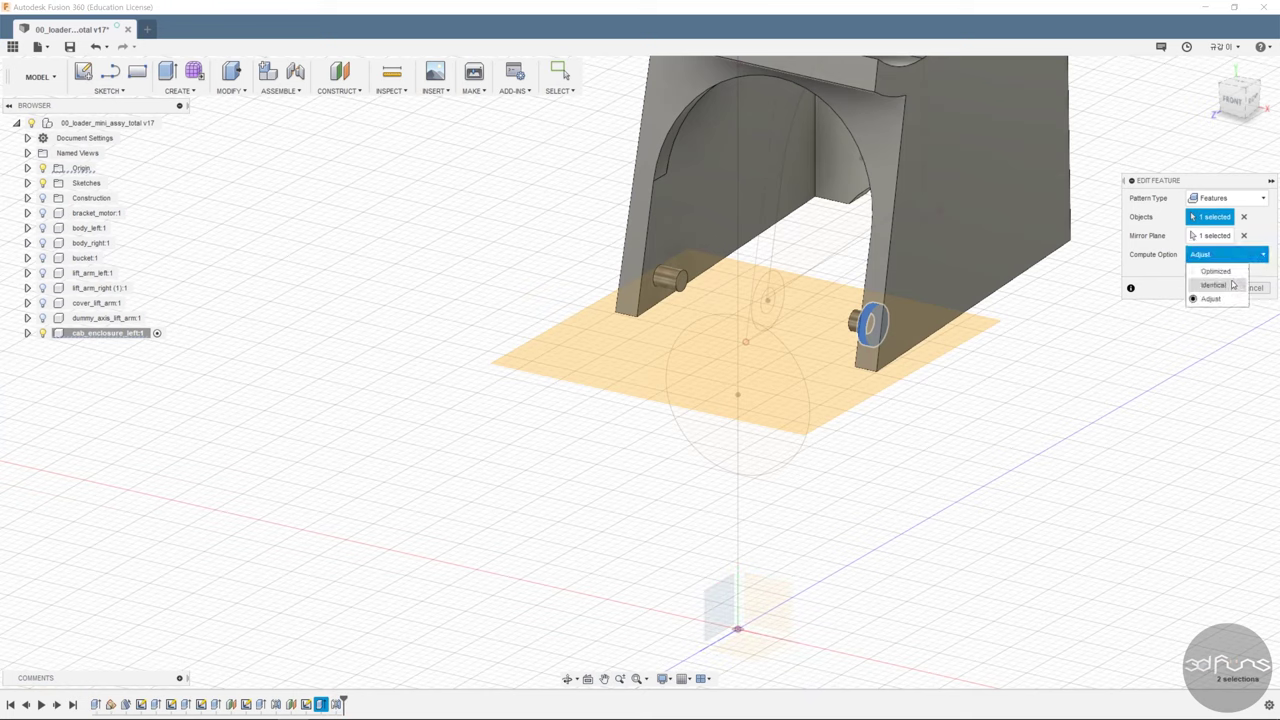
left_click(1232, 286)
left_click(1210, 289)
middle_click_drag(1086, 331, 1080, 354, "shift")
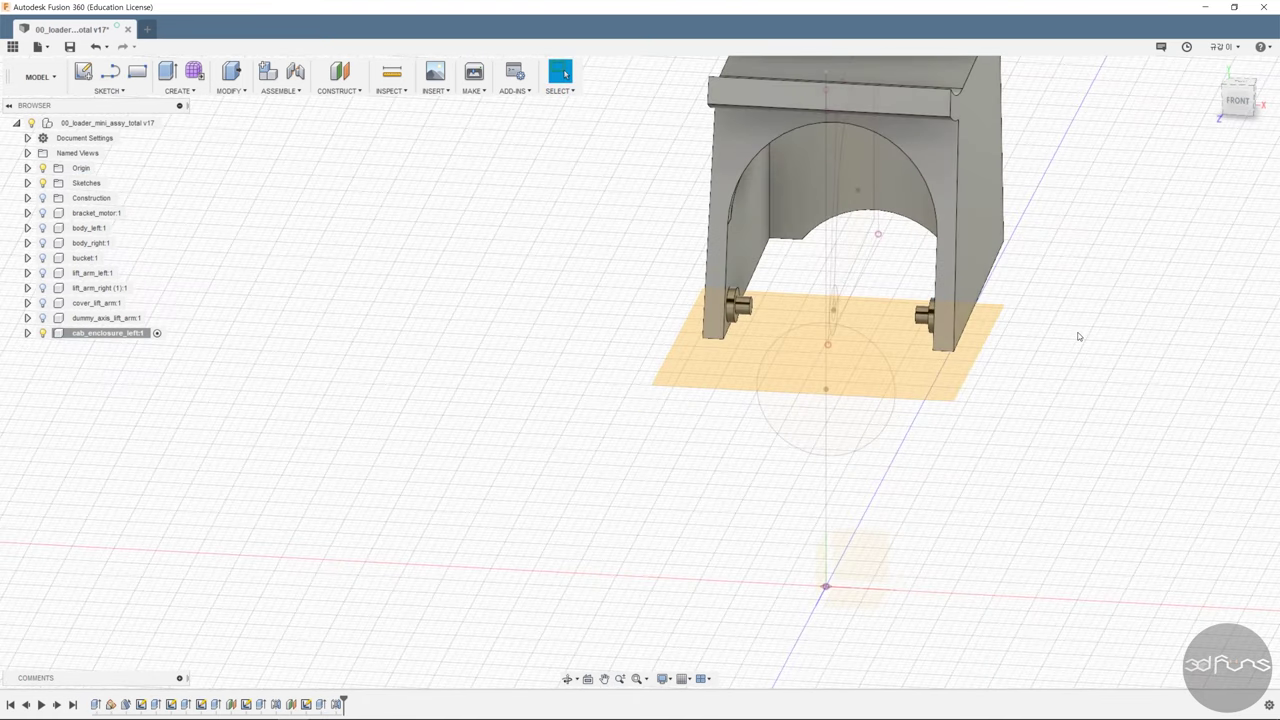
scroll(1074, 346, "down", 2)
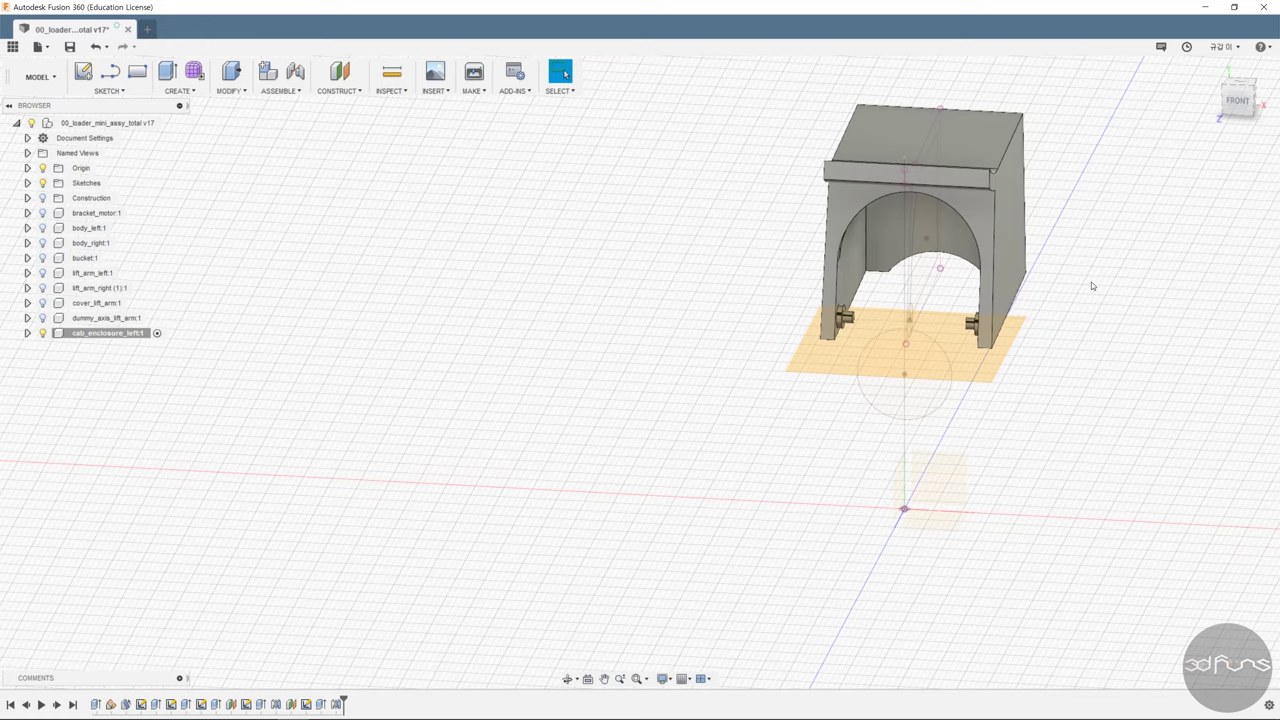
middle_click_drag(1092, 286, 1043, 380, "shift")
Start a sketch on the front plane with a vertical centre line from the origin.
left_click(83, 72)
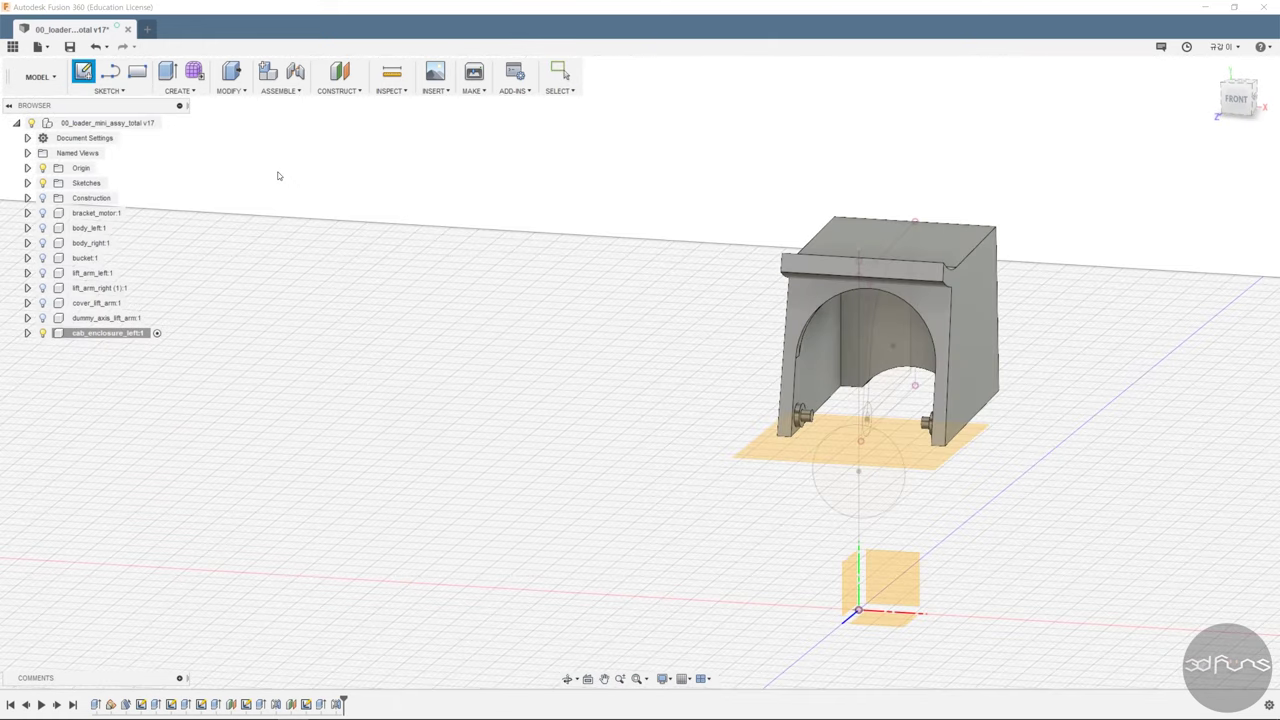
left_click(891, 573)
key("l")
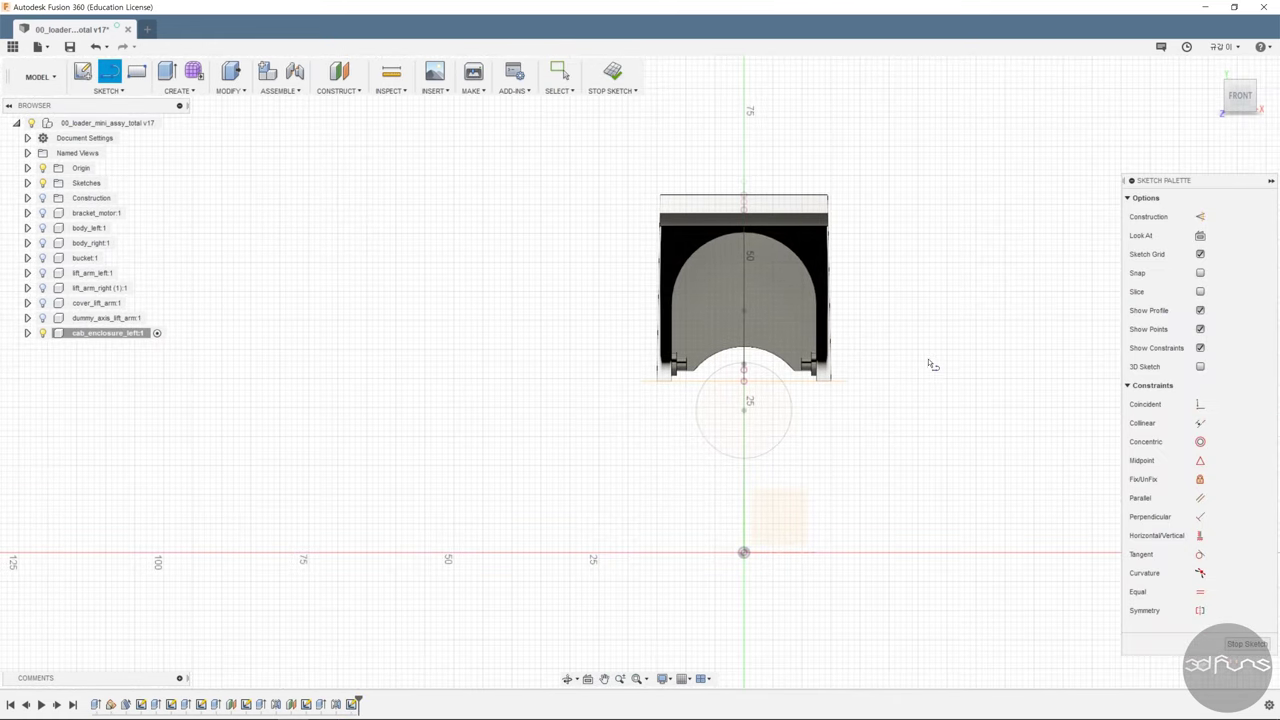
left_click(744, 553)
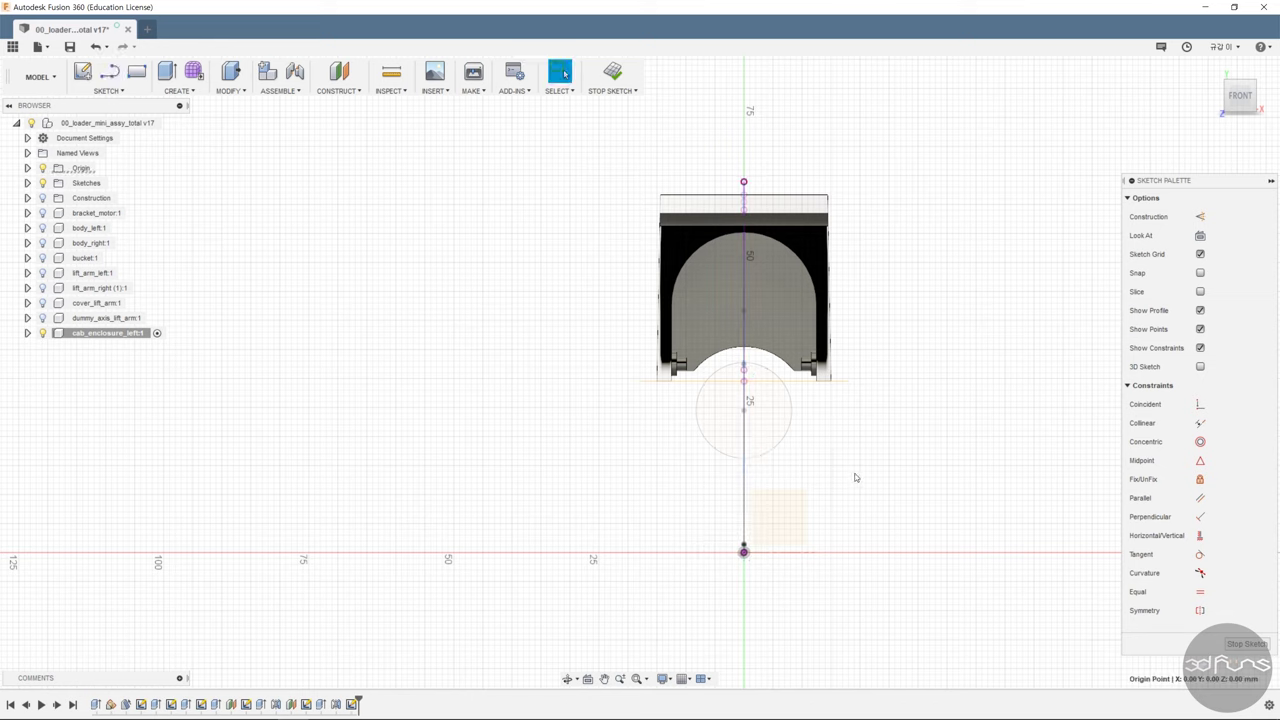
left_click(743, 553)
left_click(743, 467)
key("Escape")
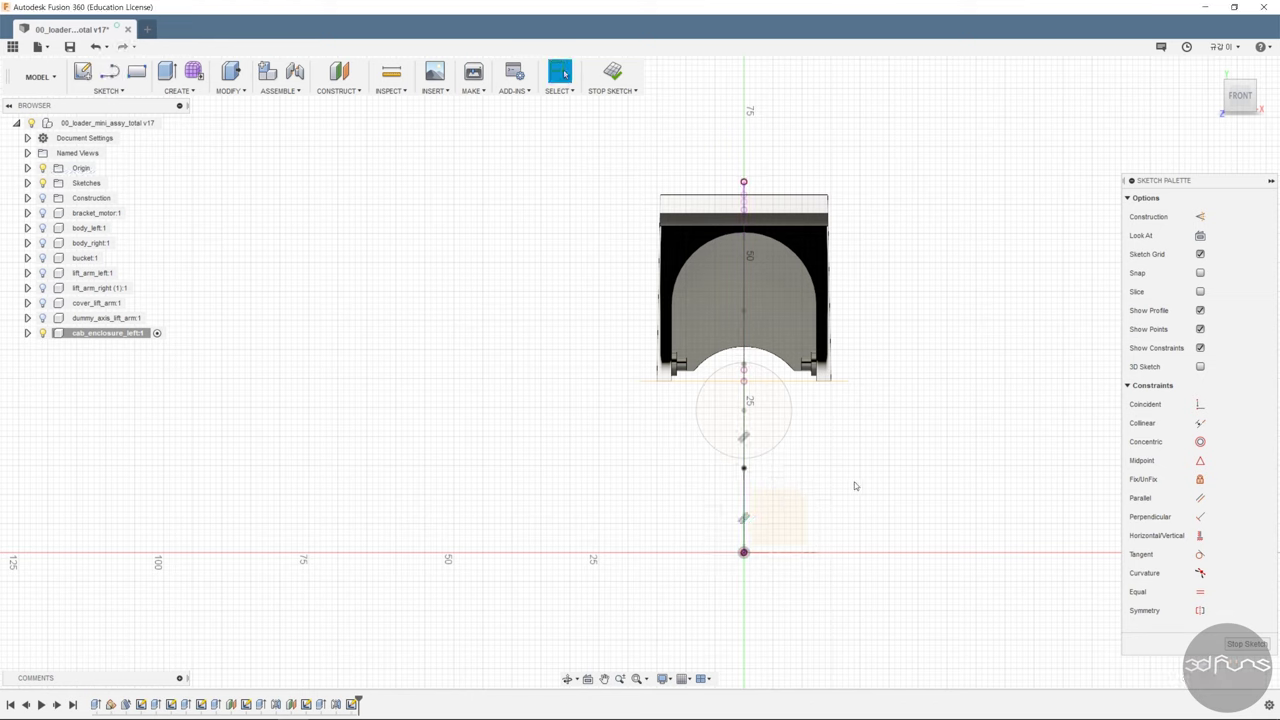
Add a Ø3.50 mm circle positioned 54 mm up and 10 mm off the centre line.
key("c")
left_click(792, 278)
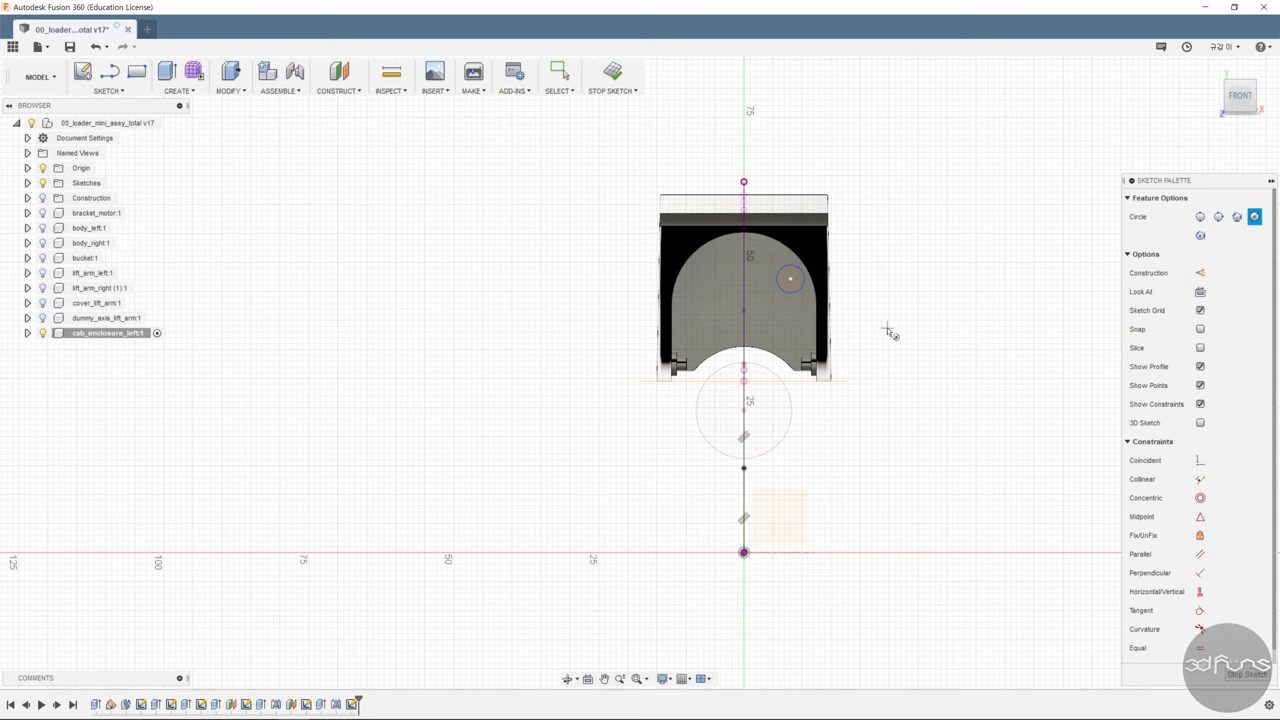
key("Escape")
left_click(744, 554)
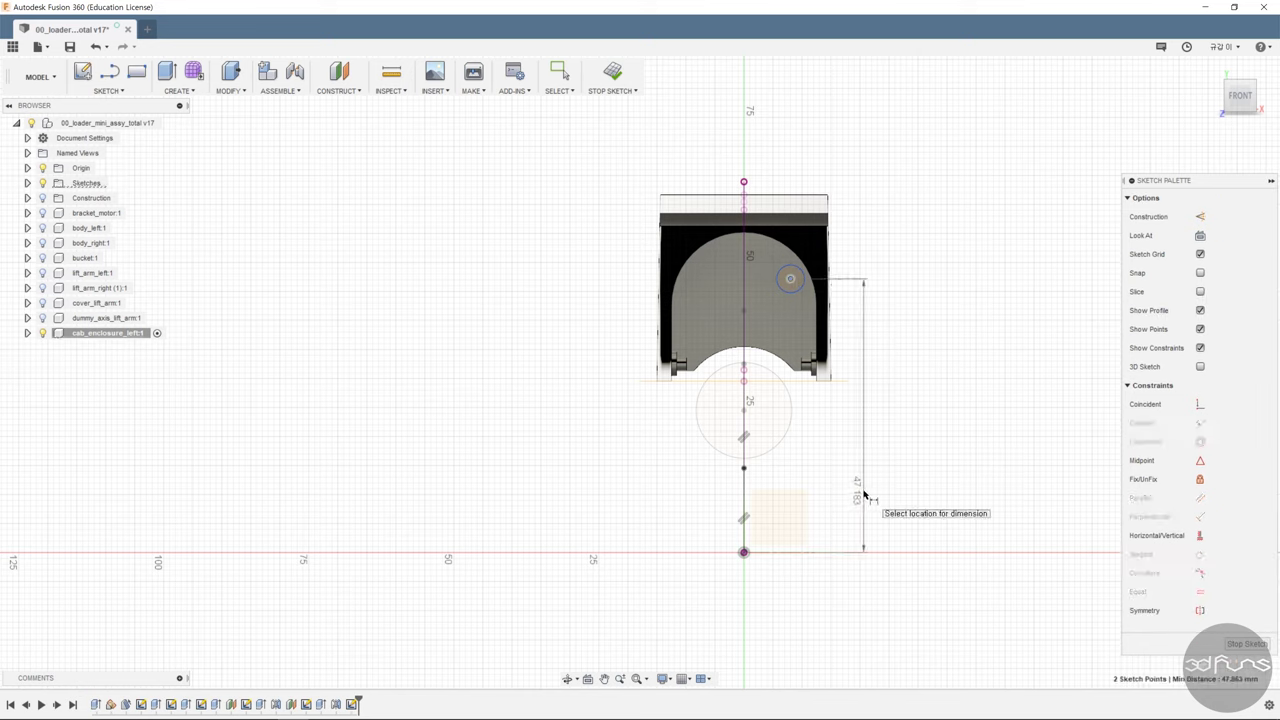
left_click(866, 496)
type("54")
key("Return")
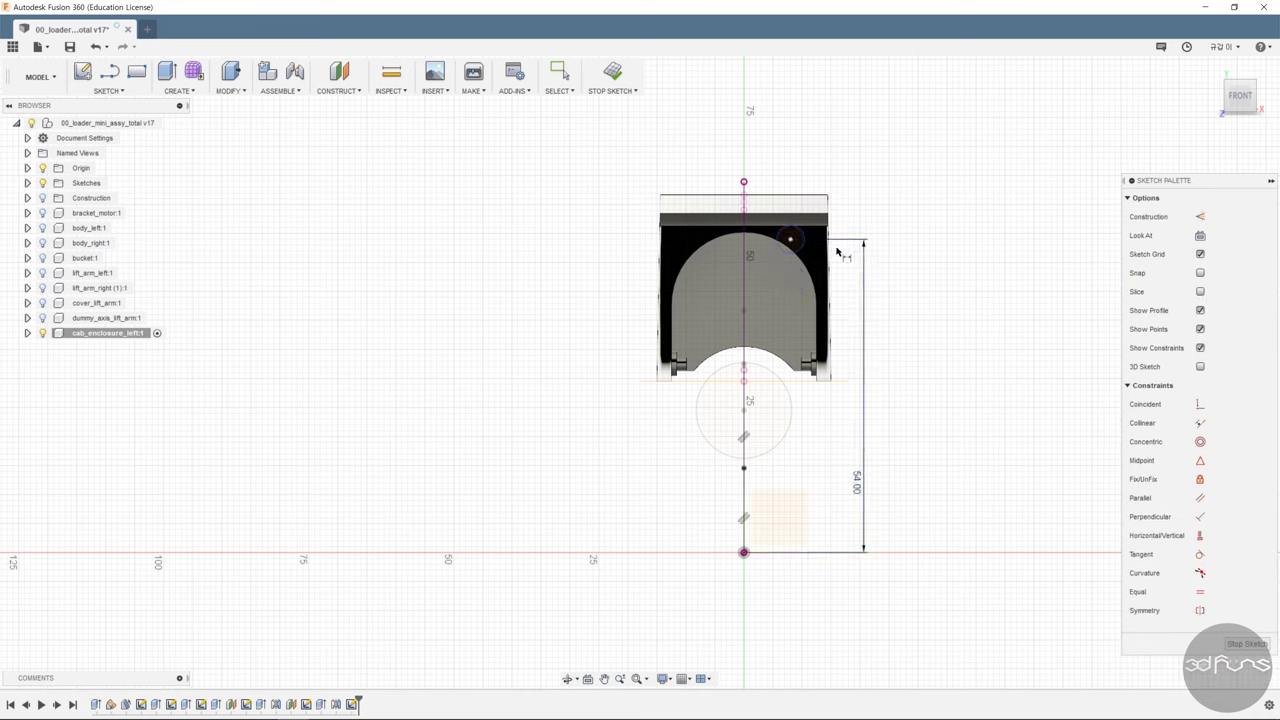
left_click(744, 553)
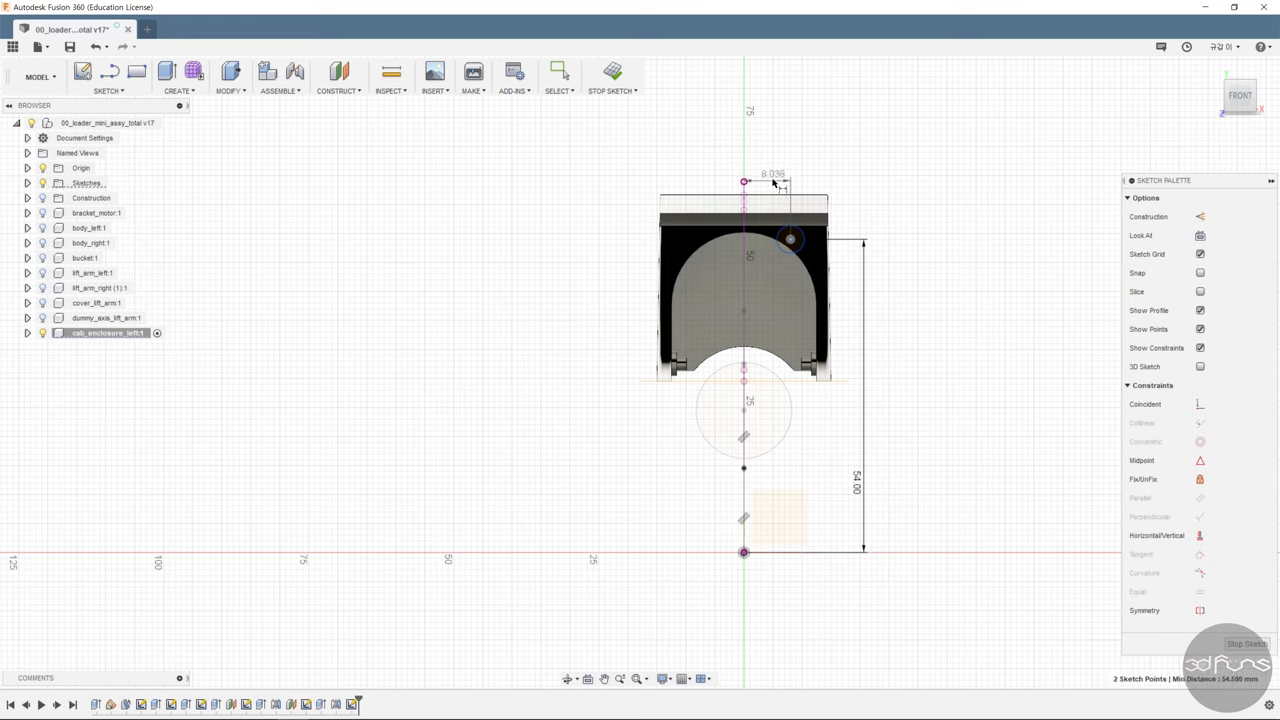
left_click(970, 230)
type("10")
key("Return")
left_click(830, 250)
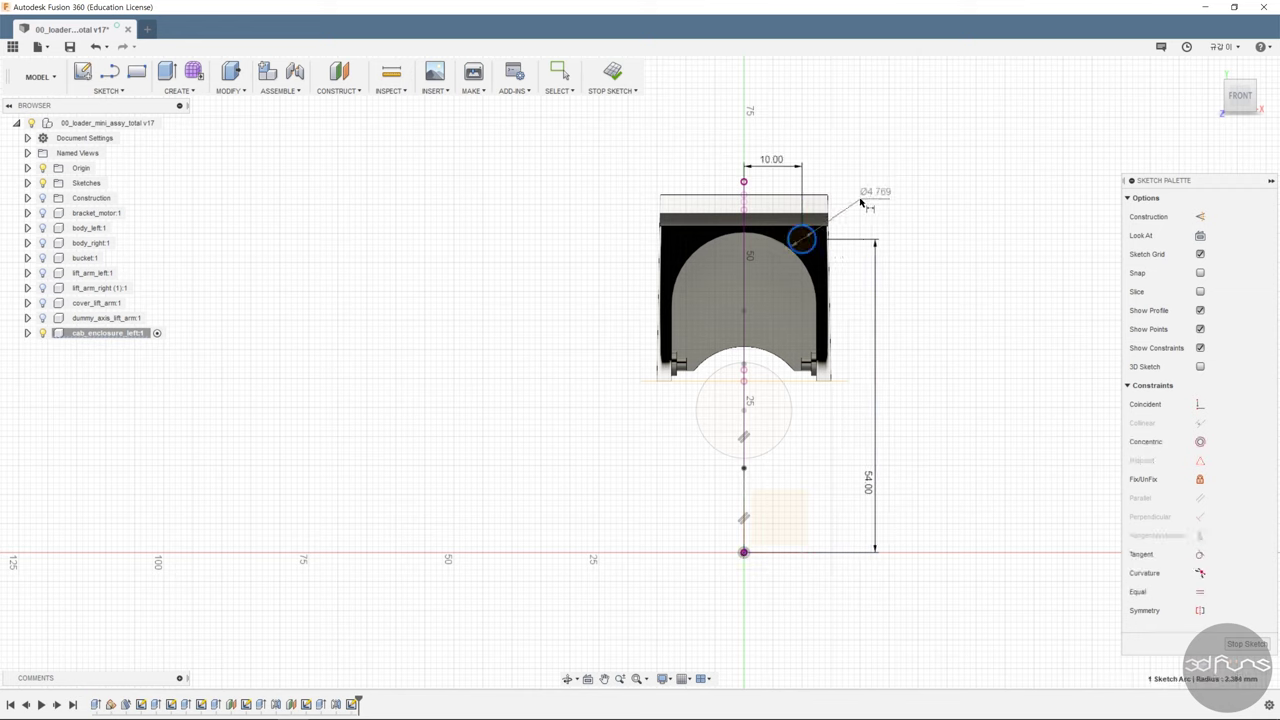
left_click(870, 196)
type("Ø3.50")
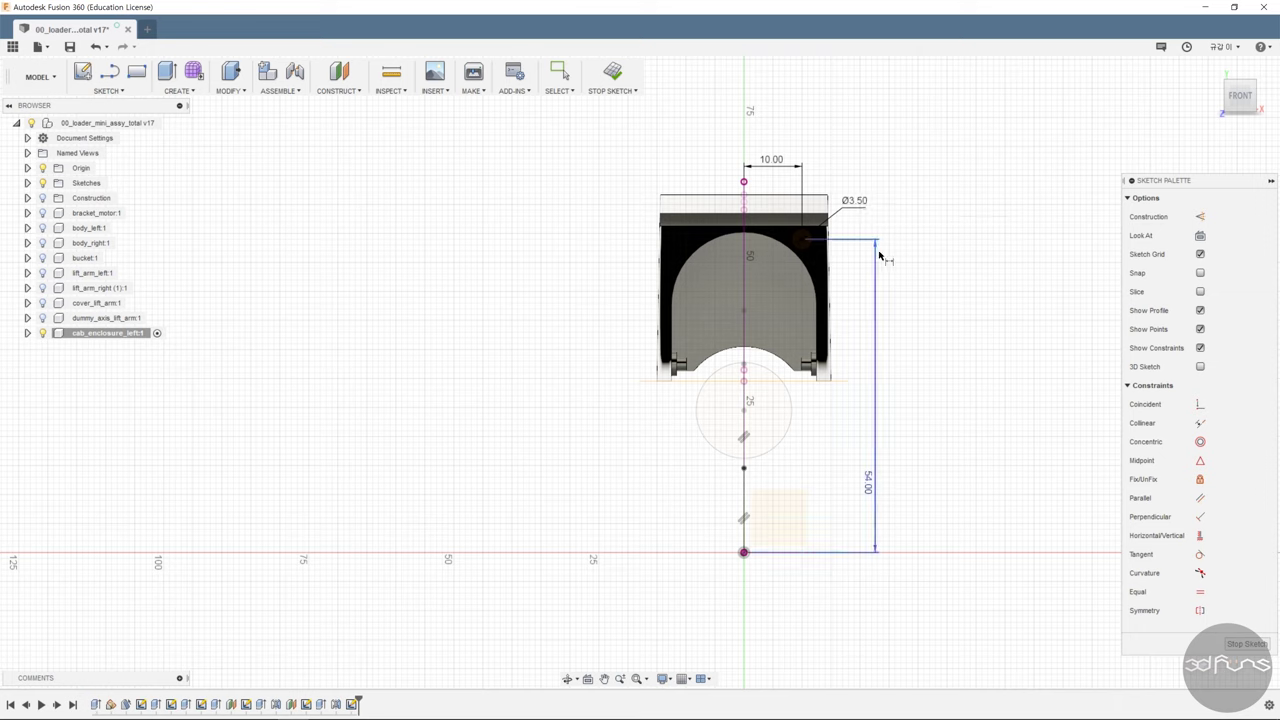
key("Escape")
Mirror the circle across the vertical centre line and finish the sketch.
middle_click_drag(933, 265, 909, 283, "shift")
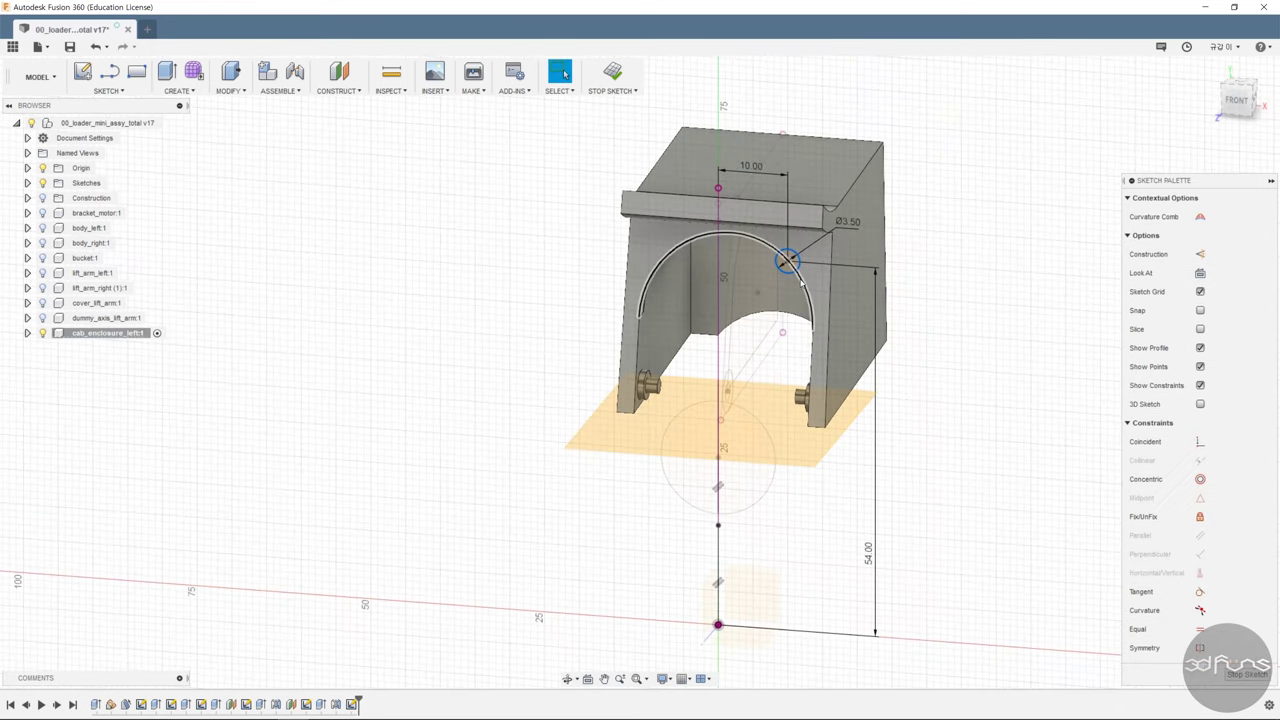
left_click(112, 91)
left_click(95, 368)
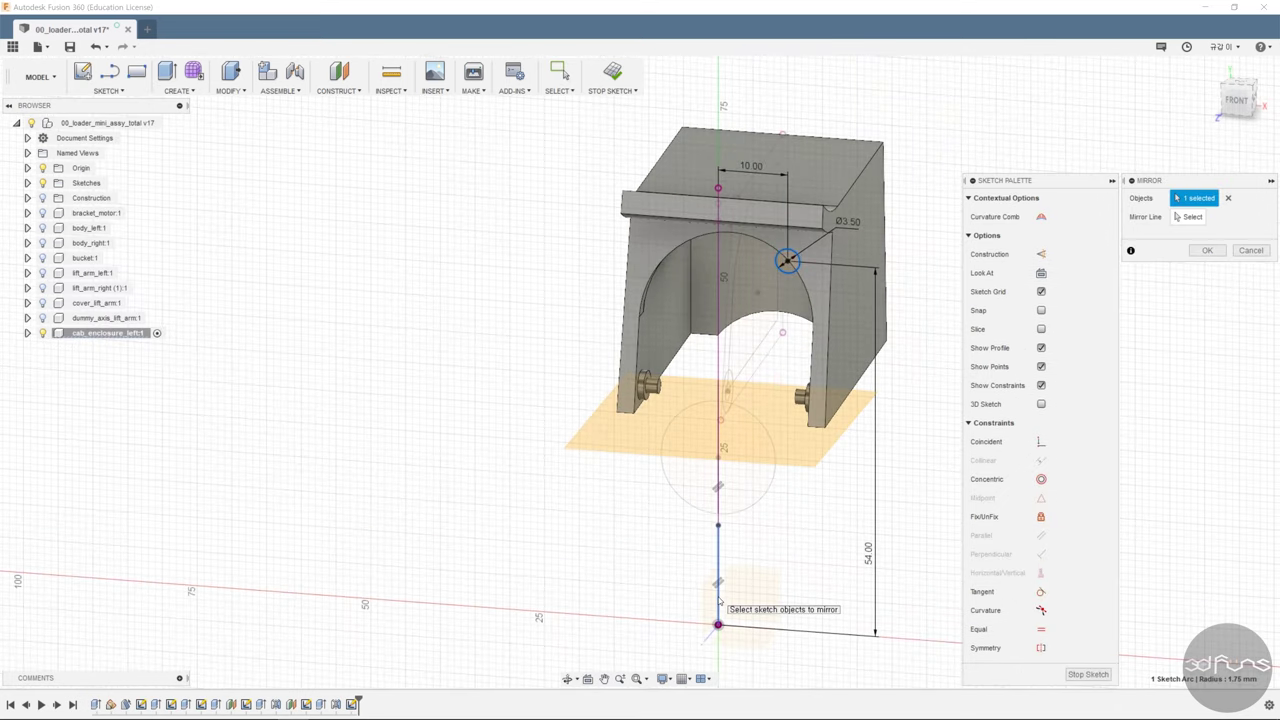
left_click(717, 578)
left_click(1207, 250)
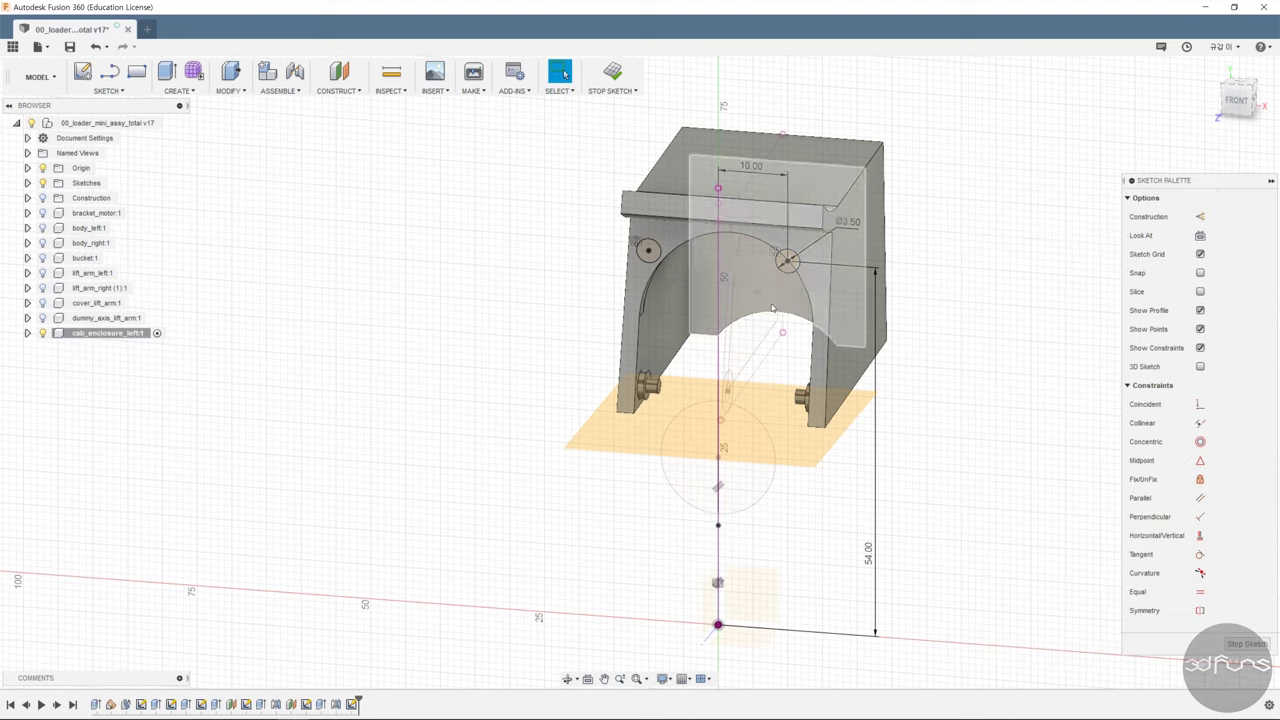
left_click(612, 70)
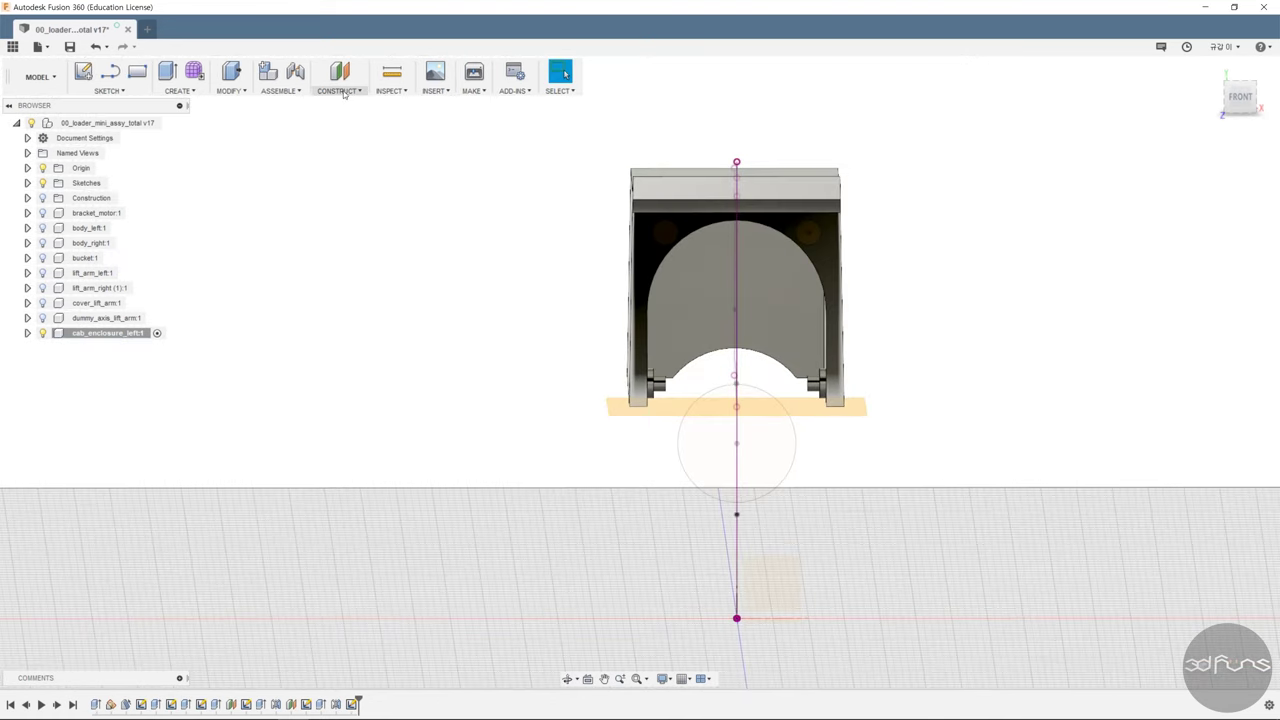
Cut both Ø3.50 mm circles through the front wall, extending up to the curved inner face.
left_click(167, 72)
left_click(584, 238)
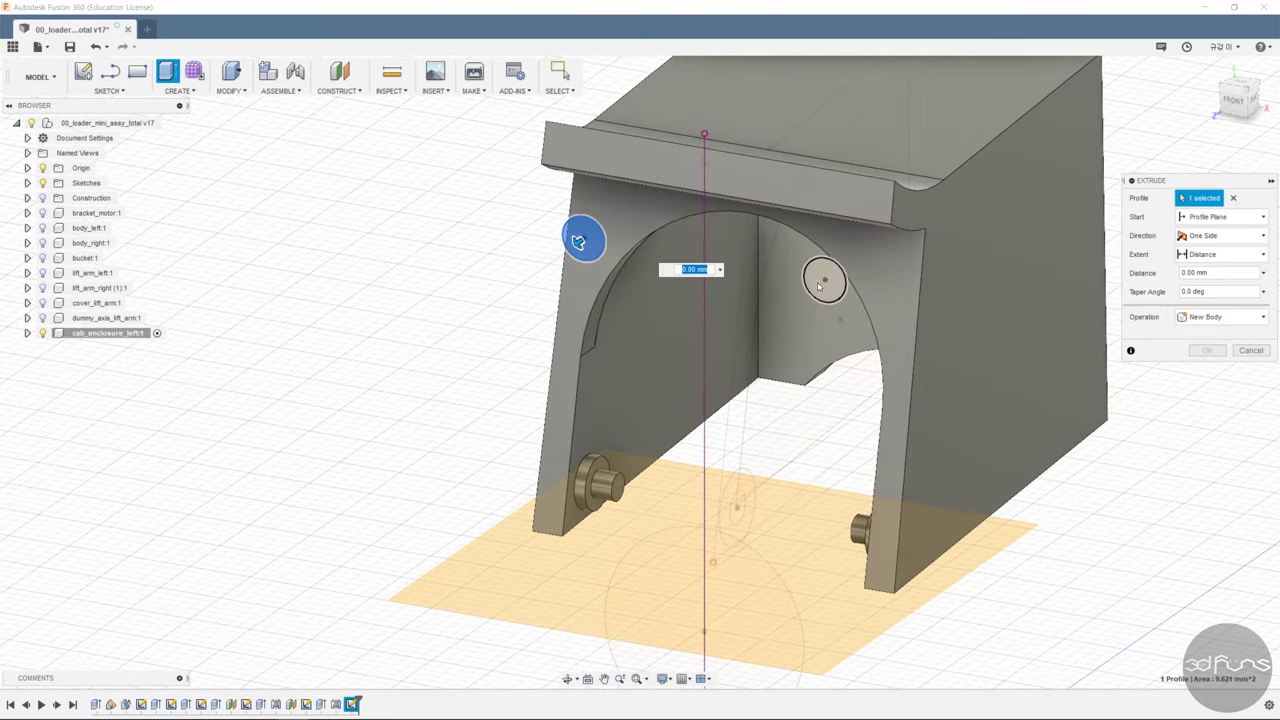
left_click(822, 282)
middle_click_drag(741, 304, 760, 250, "shift")
type("-13")
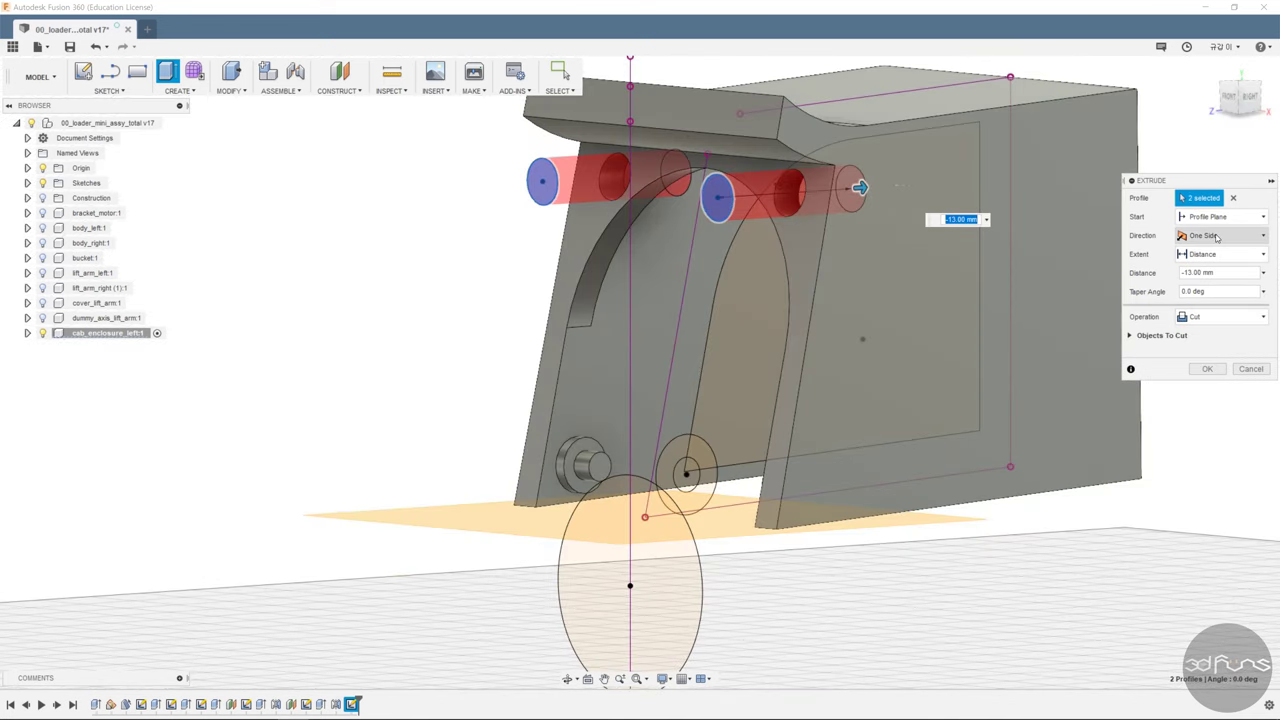
left_click(1220, 254)
left_click(1205, 290)
middle_click_drag(760, 300, 785, 152, "shift")
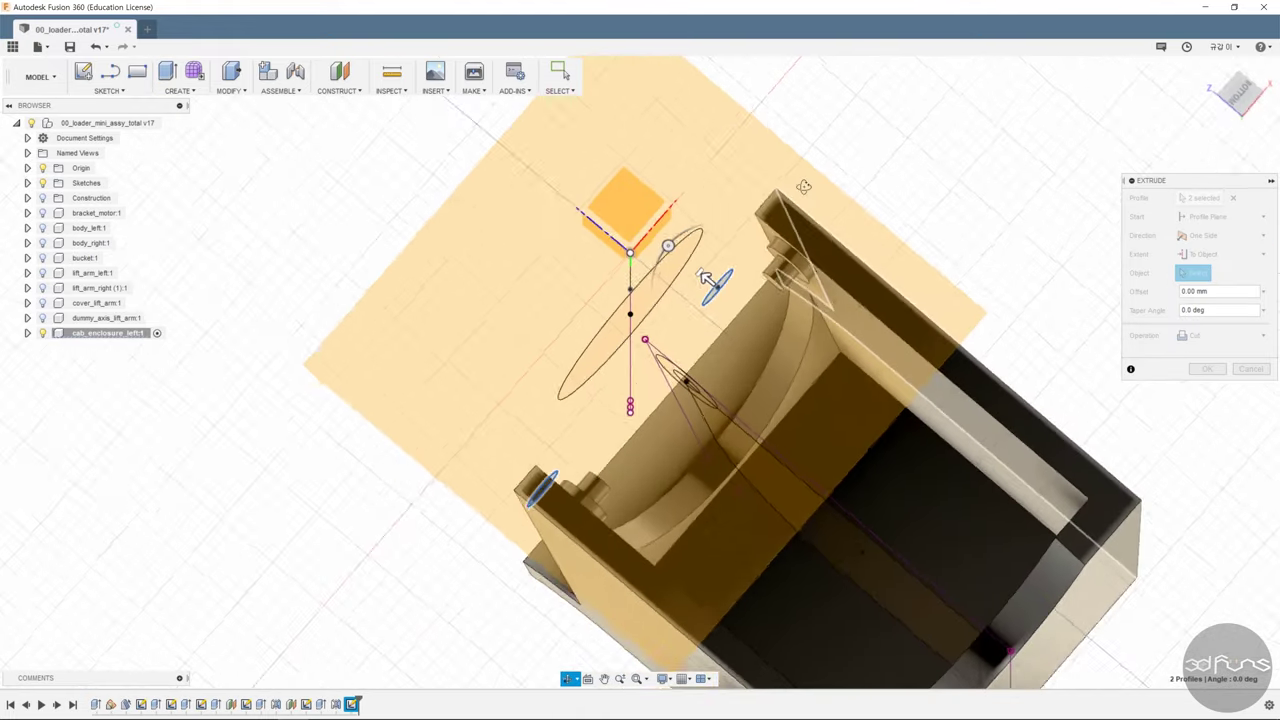
left_click(790, 405)
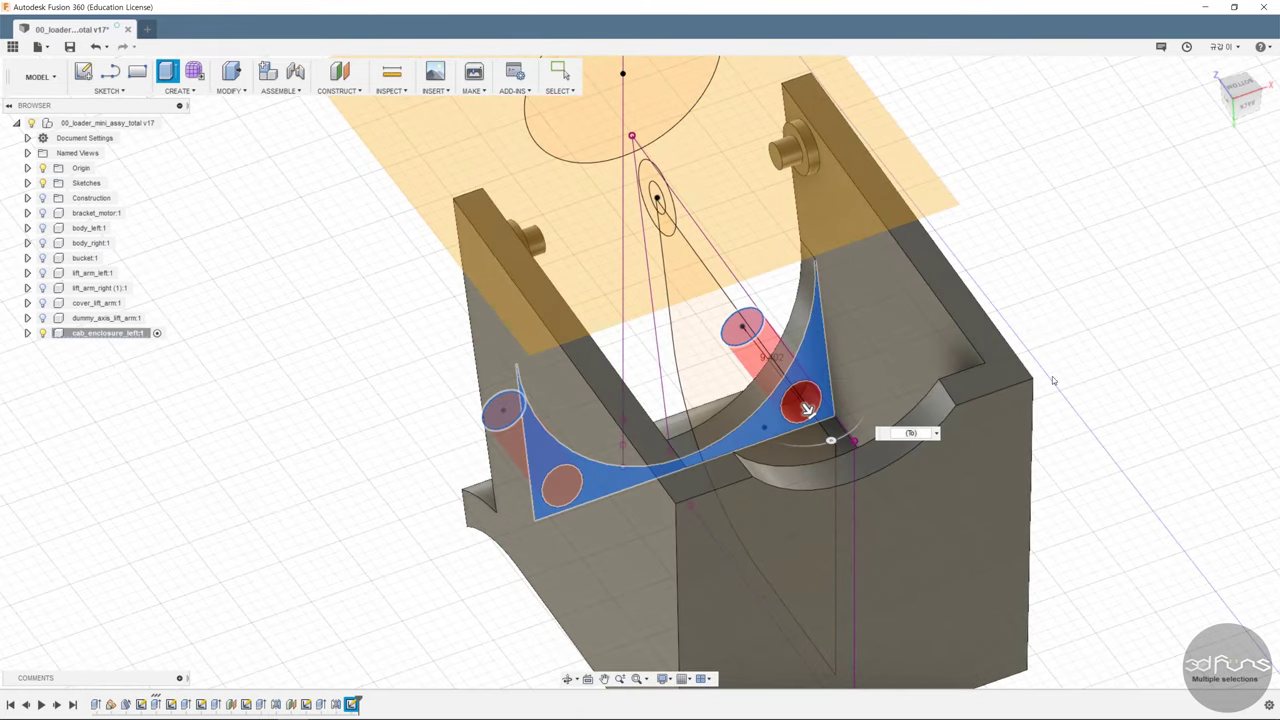
key("Return")
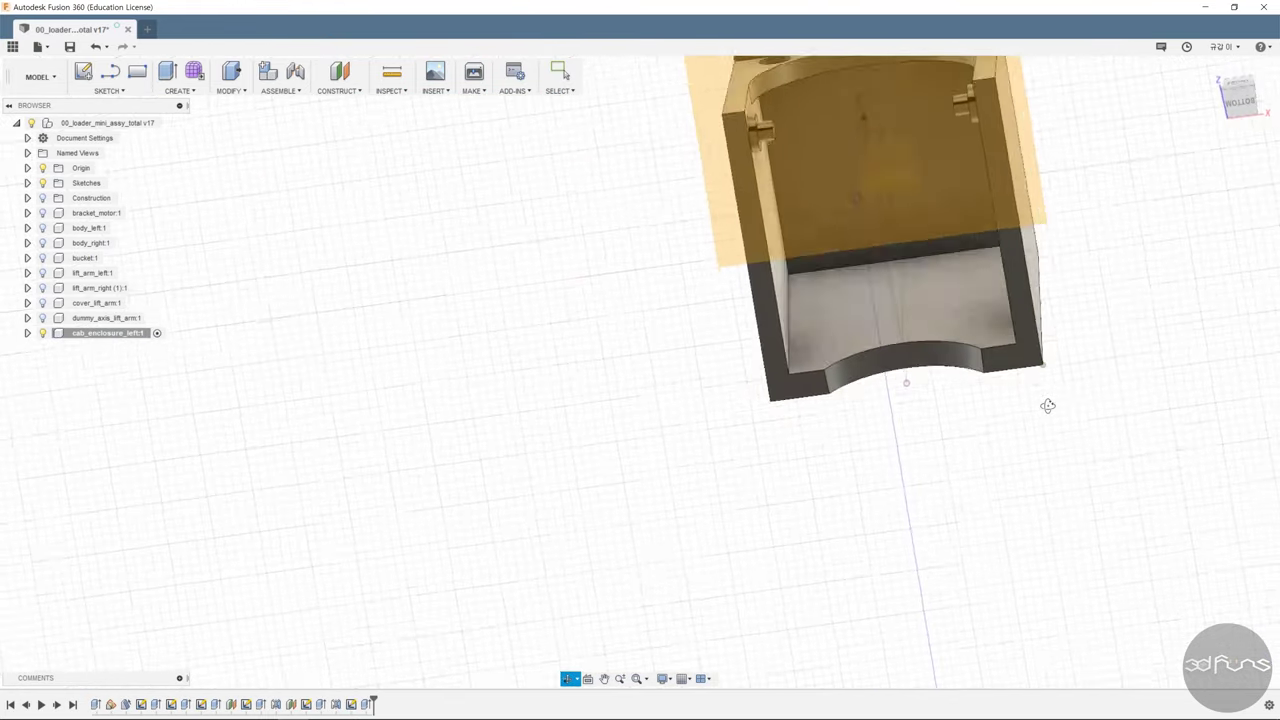
mouse_move(1064, 336)
middle_mouse_down("shift")
mouse_move(1115, 445)
mouse_move(962, 502)
middle_mouse_up("shift")
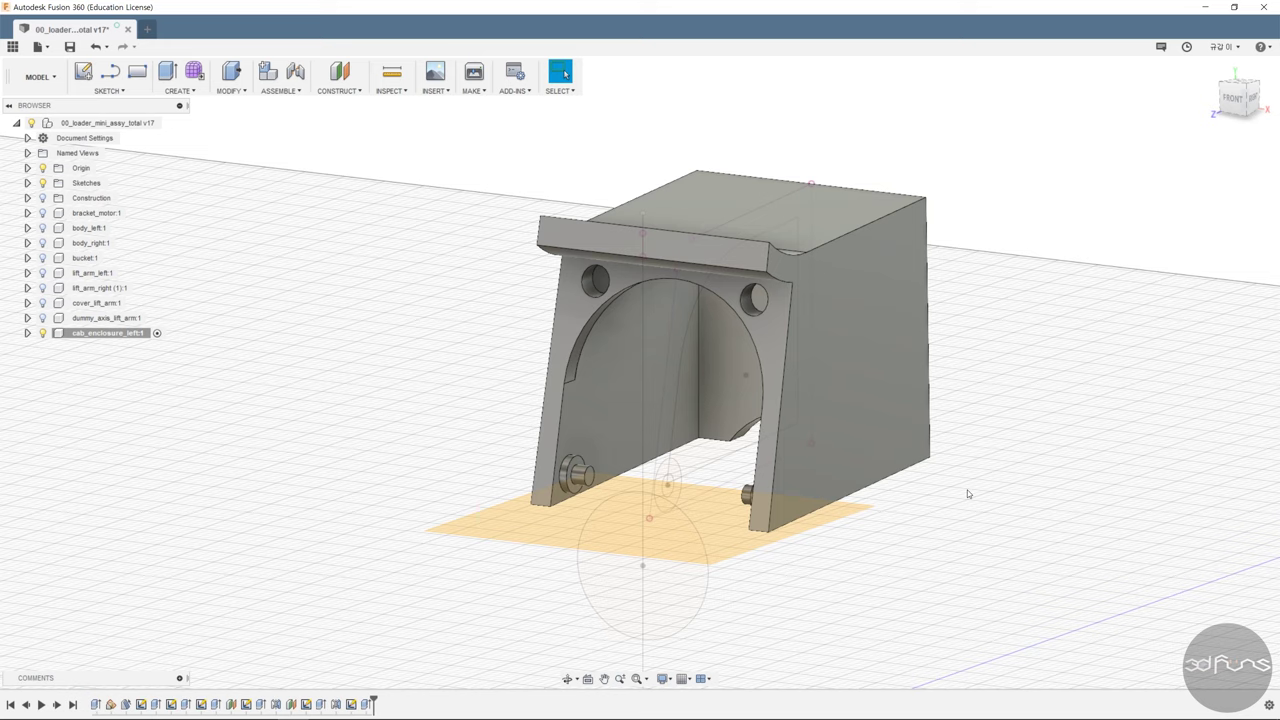
Create a construction plane offset -11.1 mm from the origin plane.
left_click(338, 90)
left_click(350, 110)
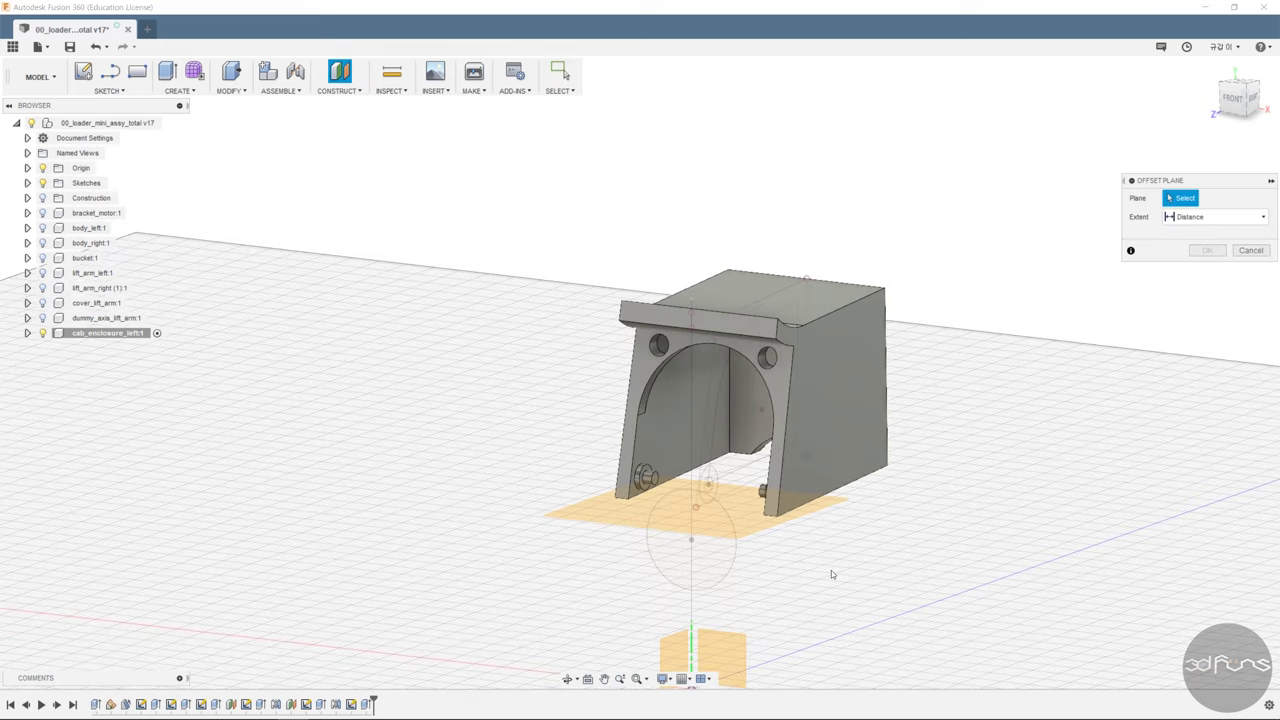
mouse_move(831, 574)
middle_mouse_down("shift")
mouse_move(873, 433)
mouse_move(700, 515)
middle_mouse_up("shift")
left_click(690, 518)
left_click_drag(737, 503, 795, 506)
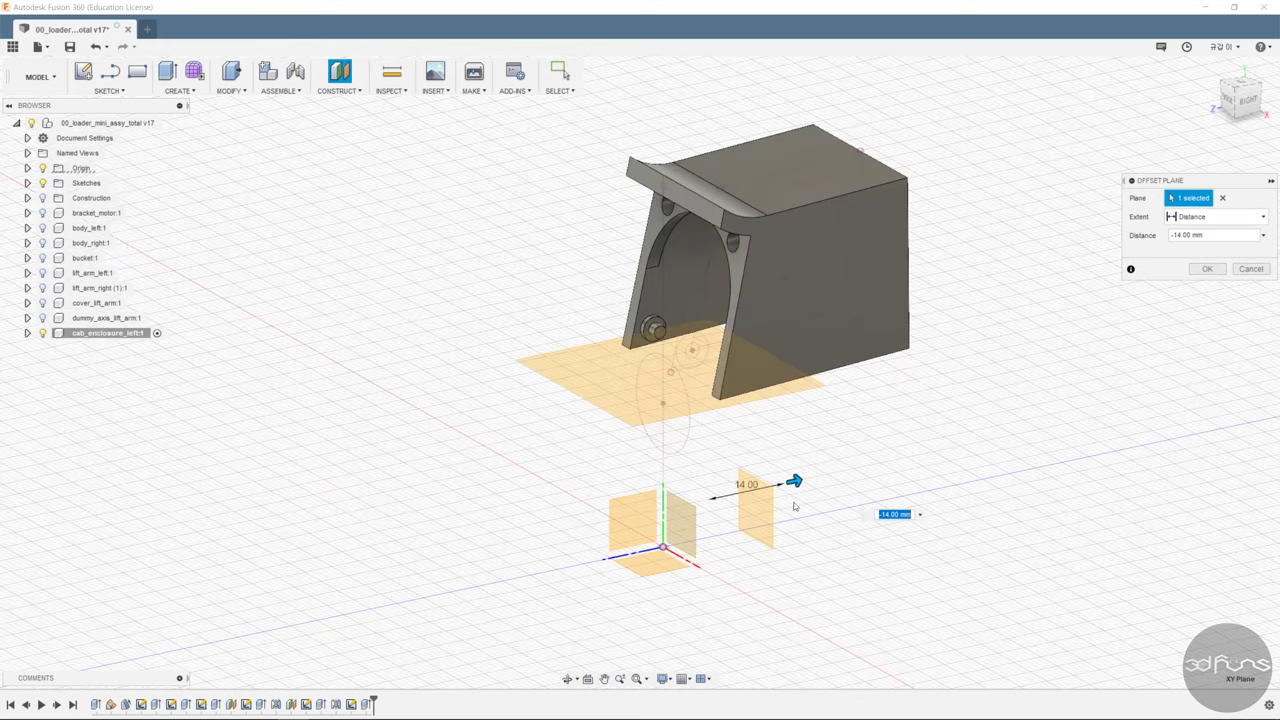
type("-1.1")
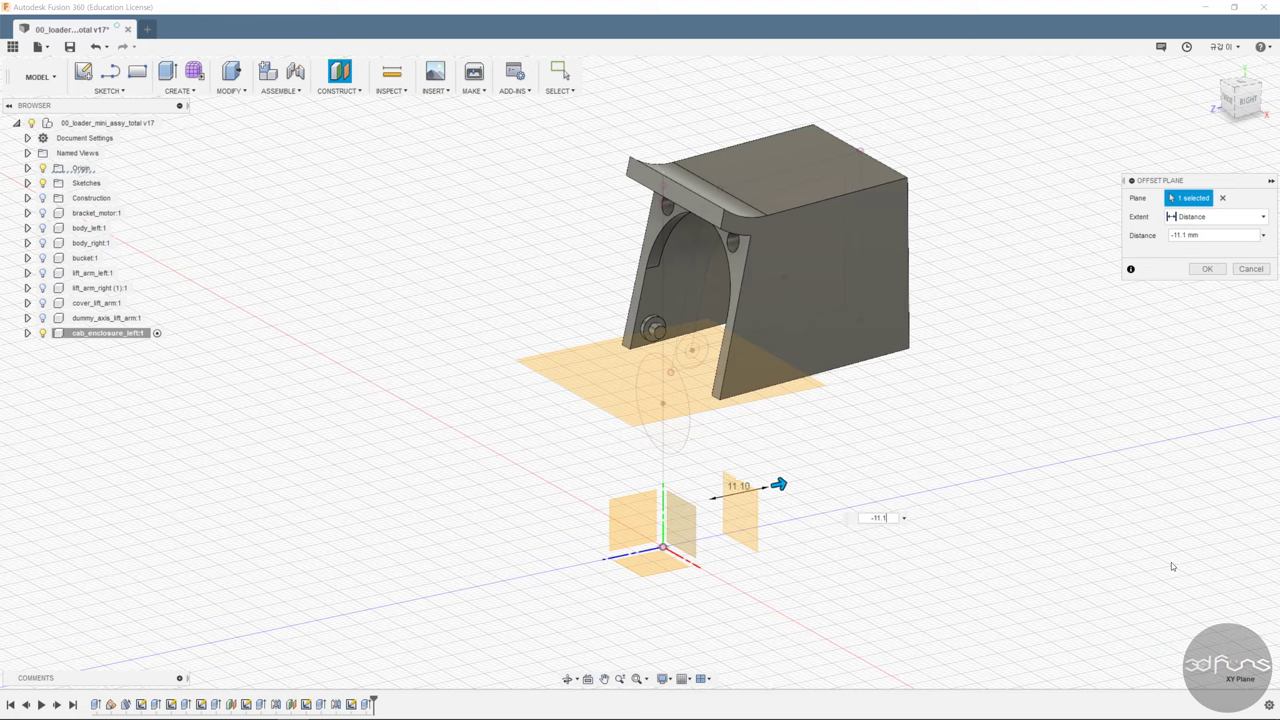
key("Return")
middle_click_drag(582, 378, 585, 269, "shift")
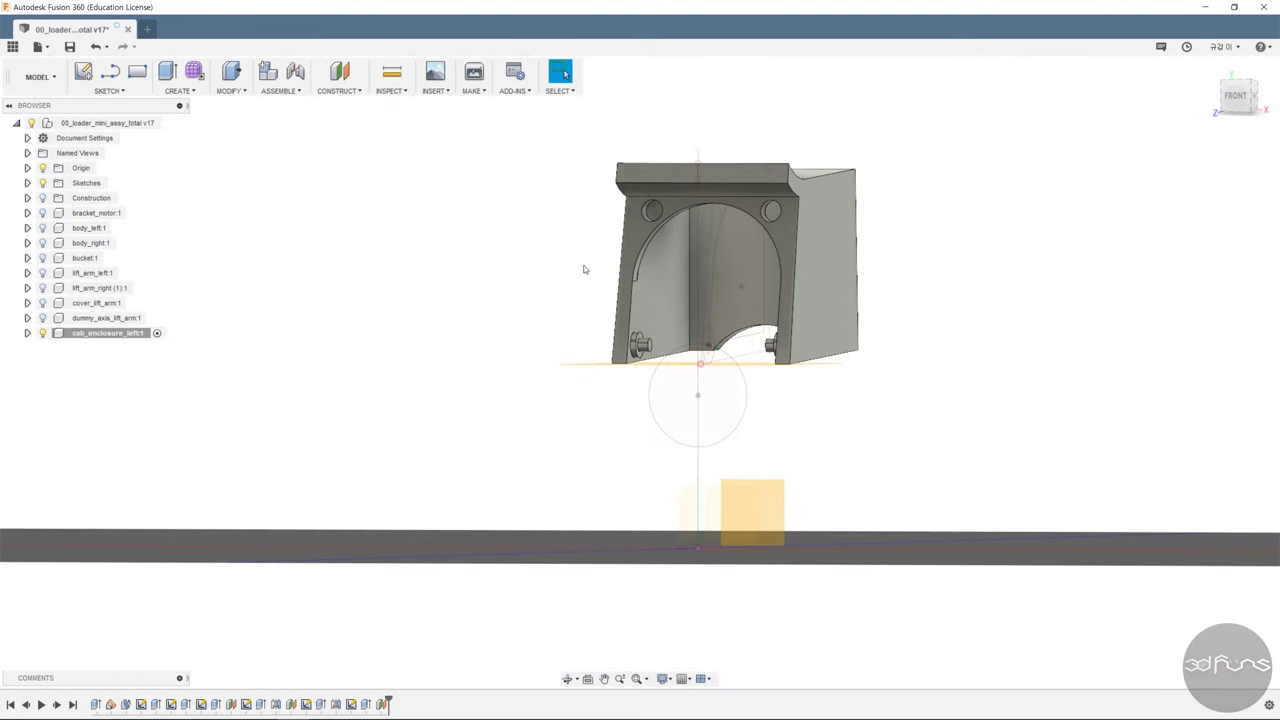
Start a new sketch on the -11.1 mm offset plane.
left_click(178, 90)
left_click(105, 103)
left_click(752, 512)
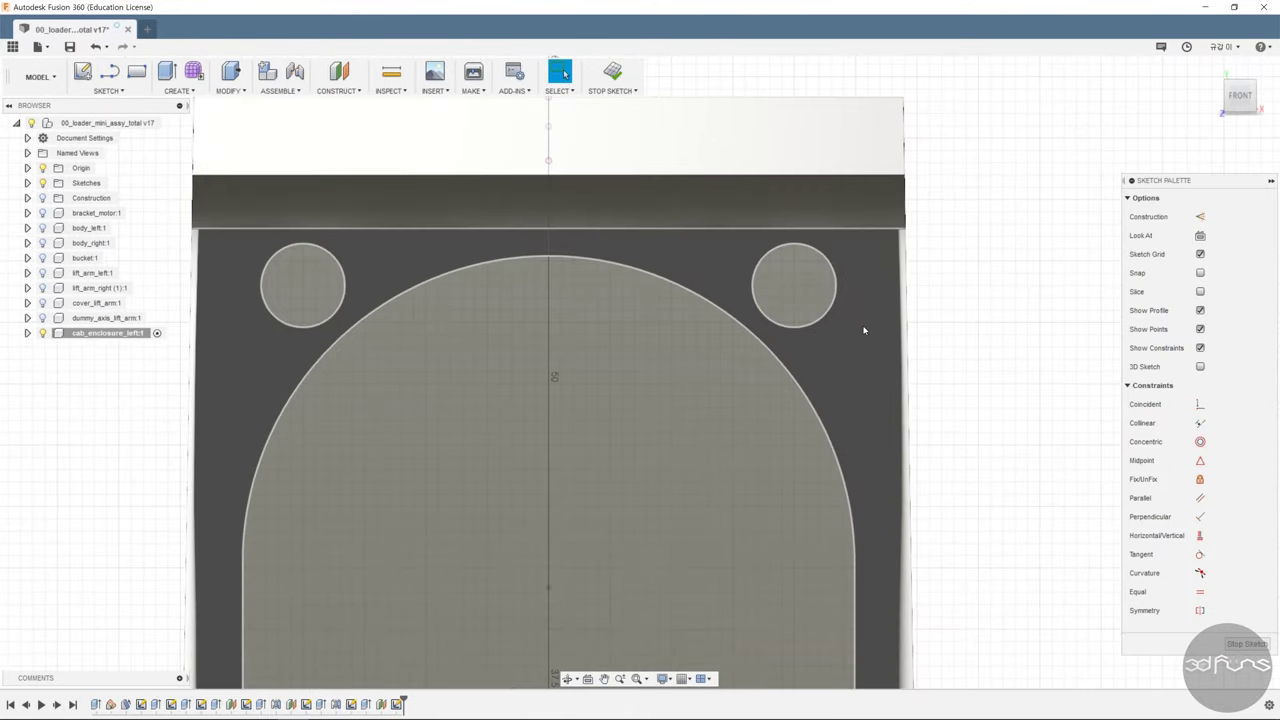
Draw a vertical centre line up from the sketch origin.
scroll(963, 420, "down", 5)
scroll(988, 471, "down", 3)
key("l")
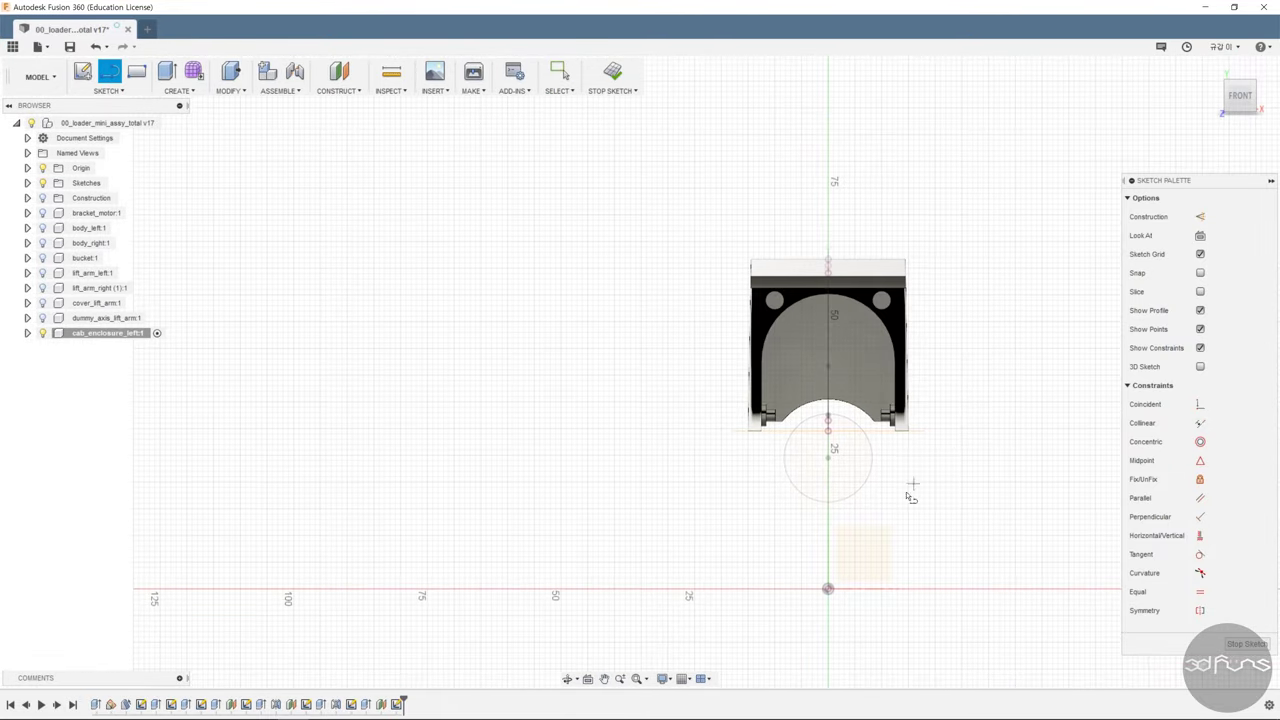
key("Escape")
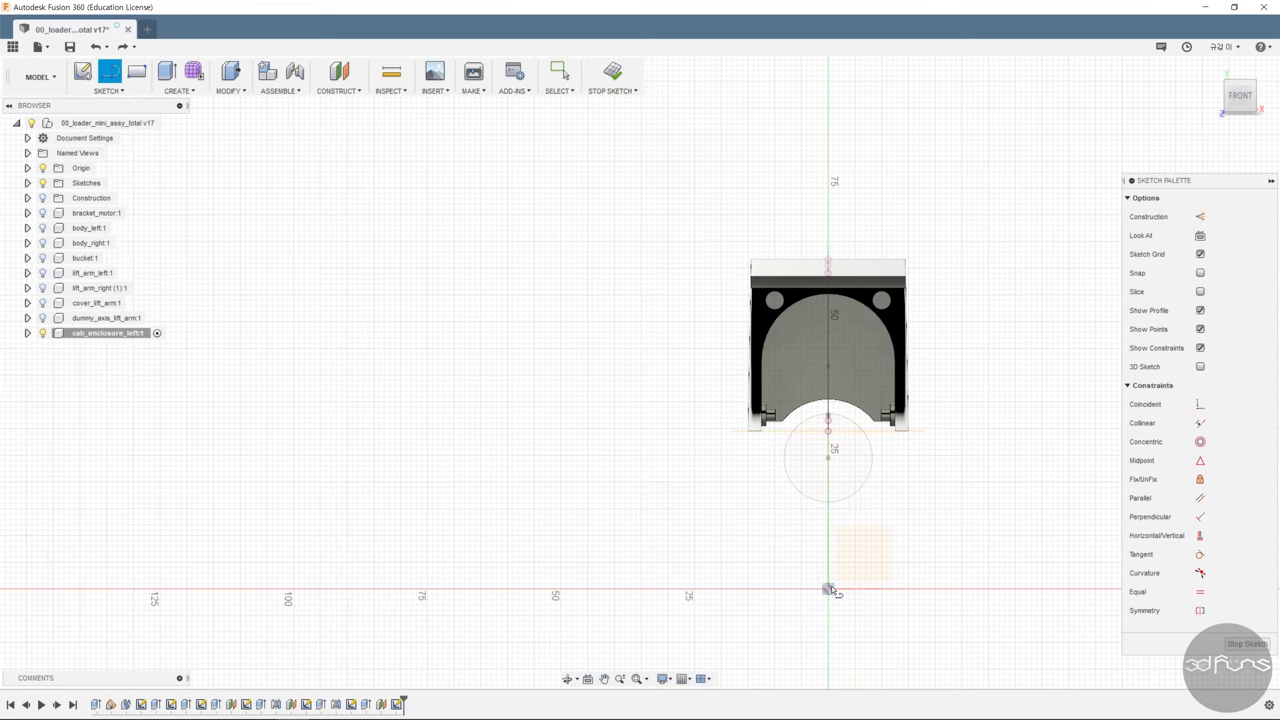
left_click(829, 590)
left_click(829, 247)
key("Escape")
scroll(931, 338, "up", 5)
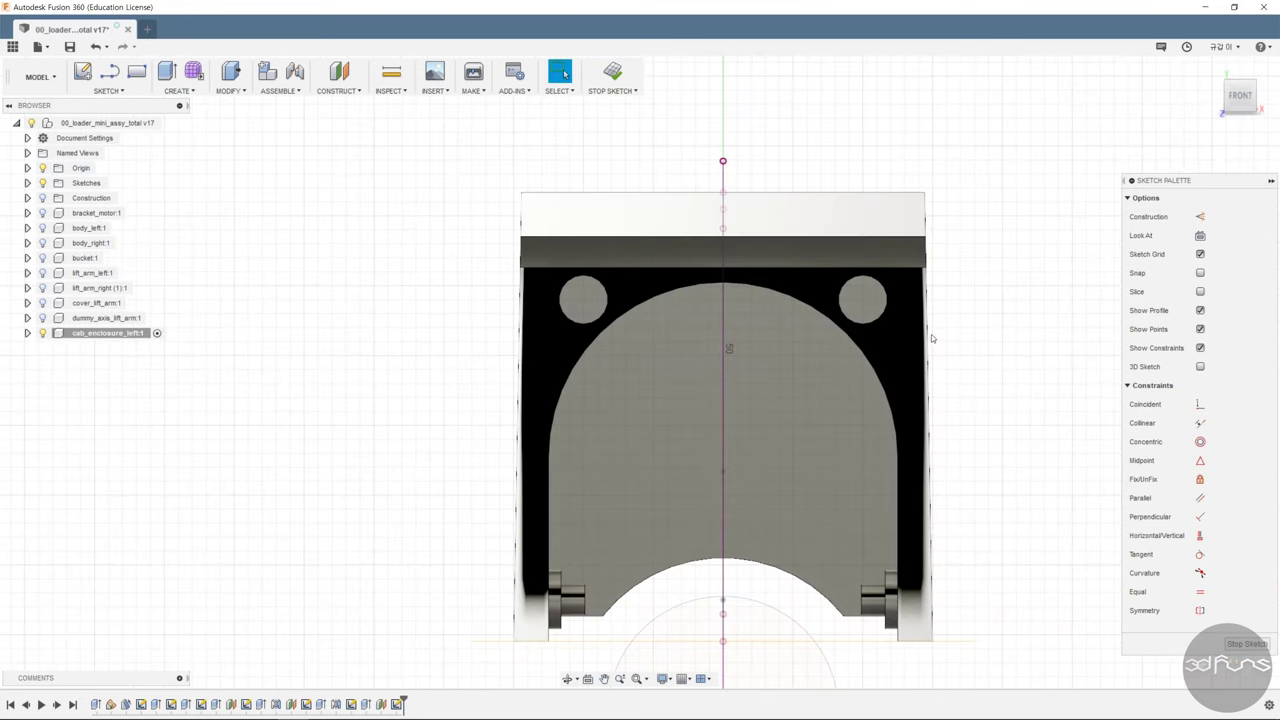
scroll(931, 338, "up", 2)
key("c")
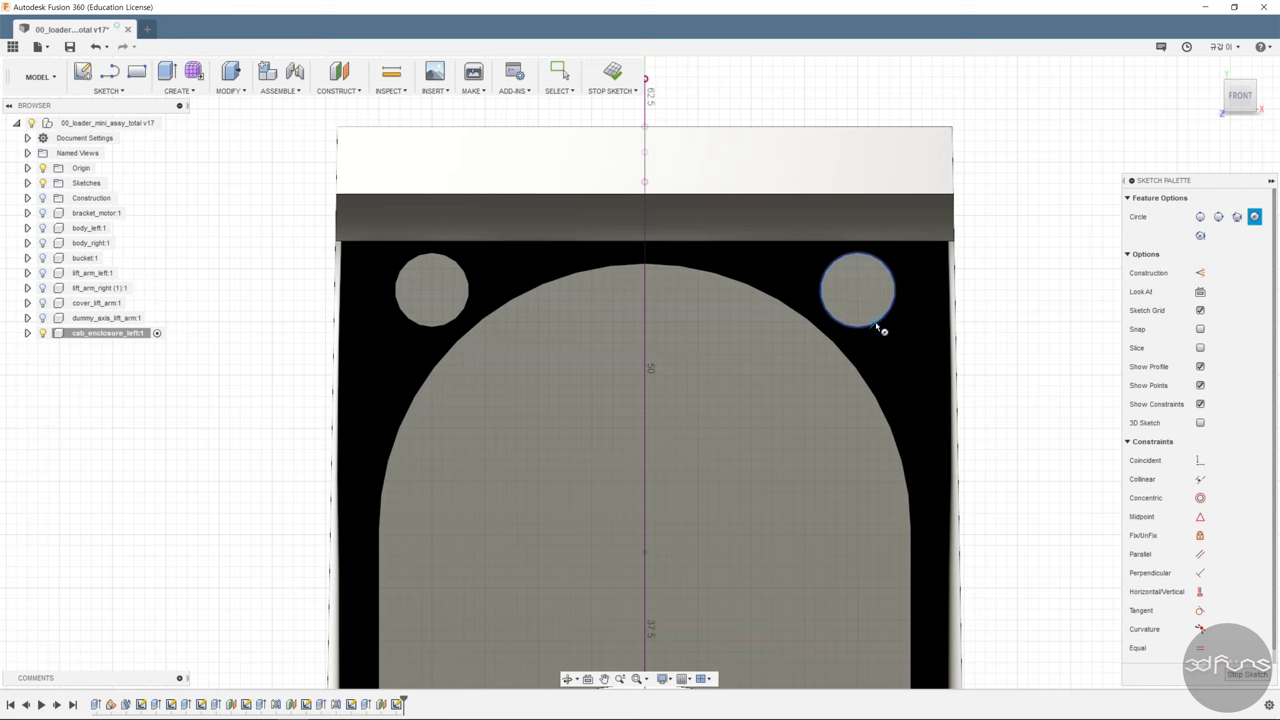
key("Escape")
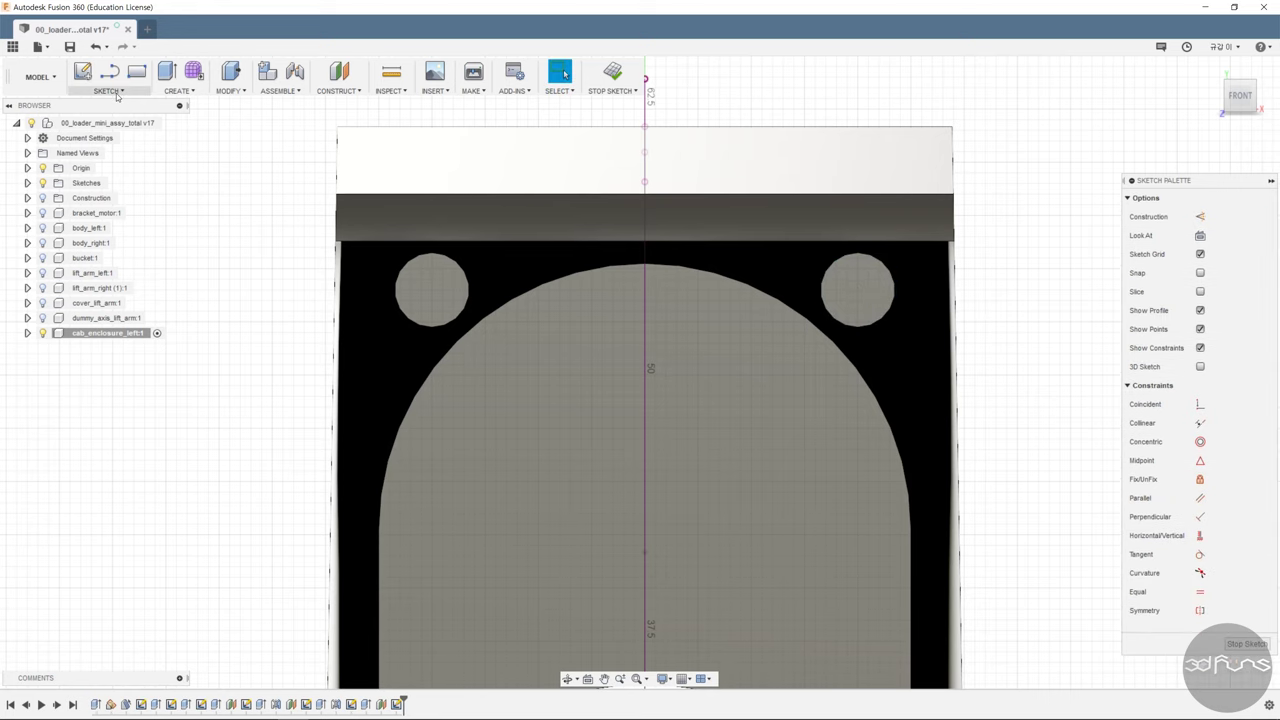
Project the right and left pin circles into the sketch.
left_click(107, 90)
left_click(208, 416)
key("p")
left_click(431, 290)
left_click(857, 290)
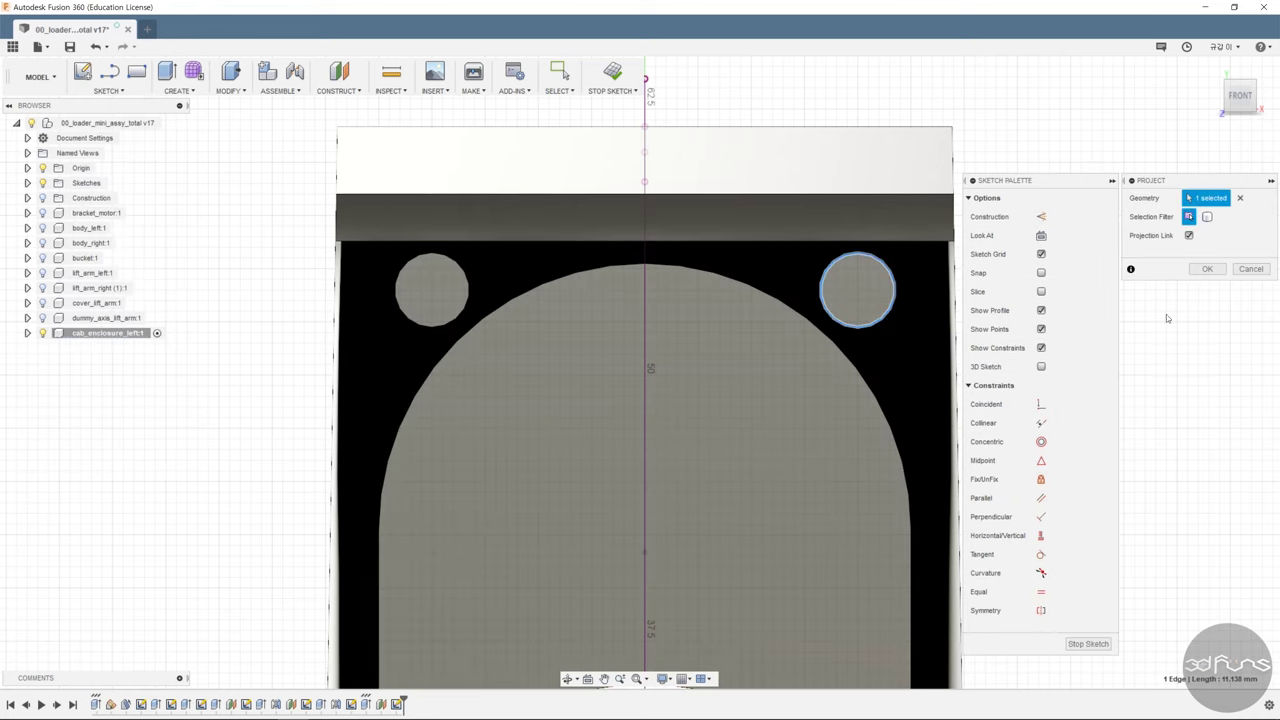
key("Return")
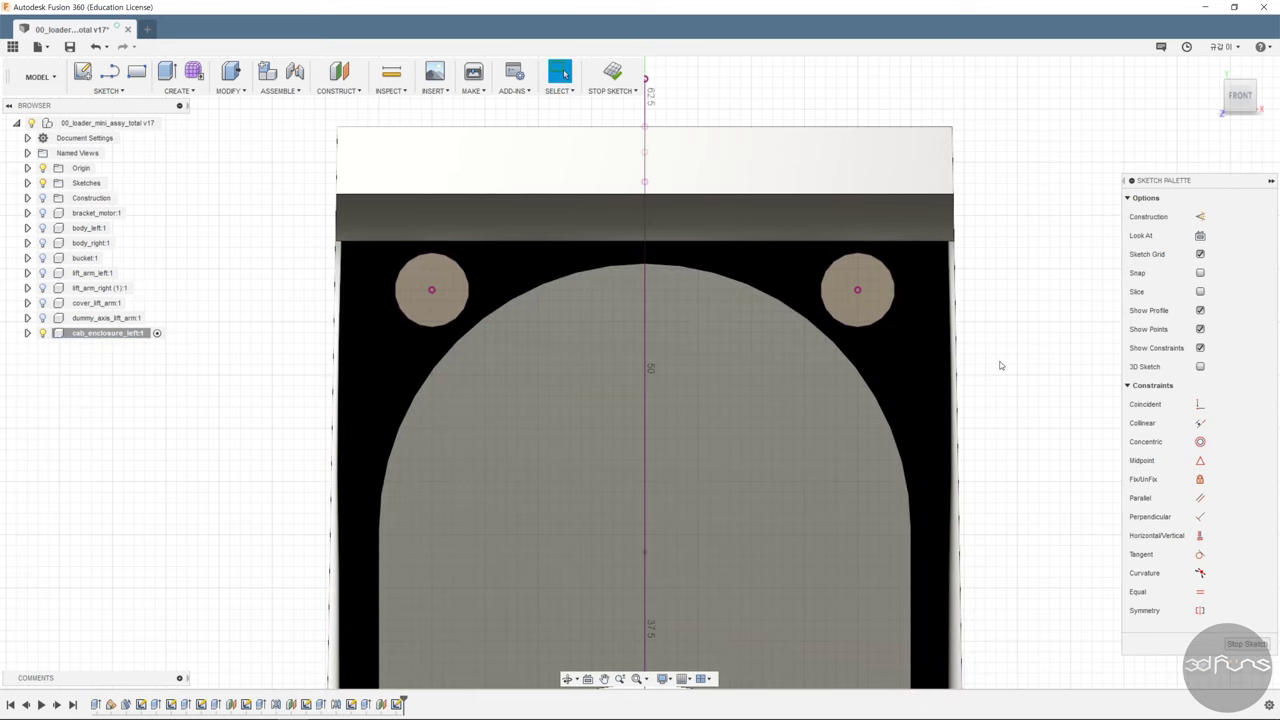
Ring the right projected pin circle with an outer circle dimensioned 0.80 mm out.
key("c")
scroll(893, 348, "up", 3)
left_click(895, 353)
key("Escape")
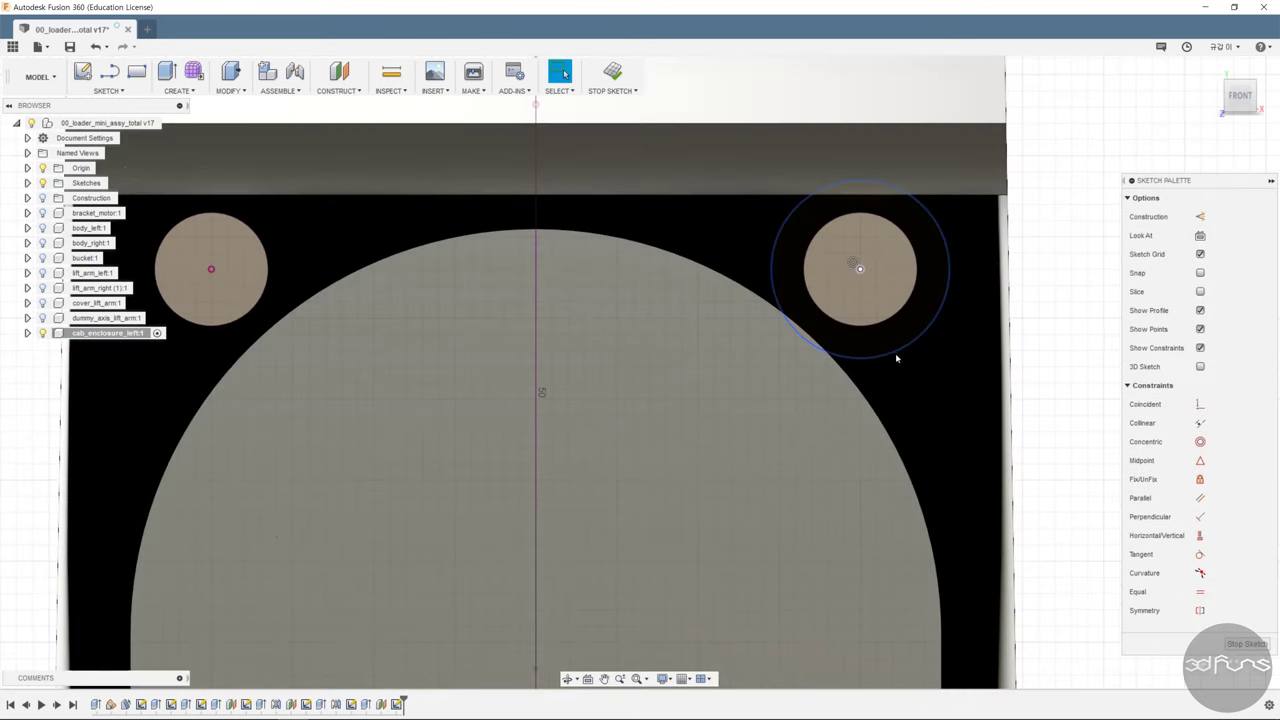
left_click(885, 357)
left_click(791, 428)
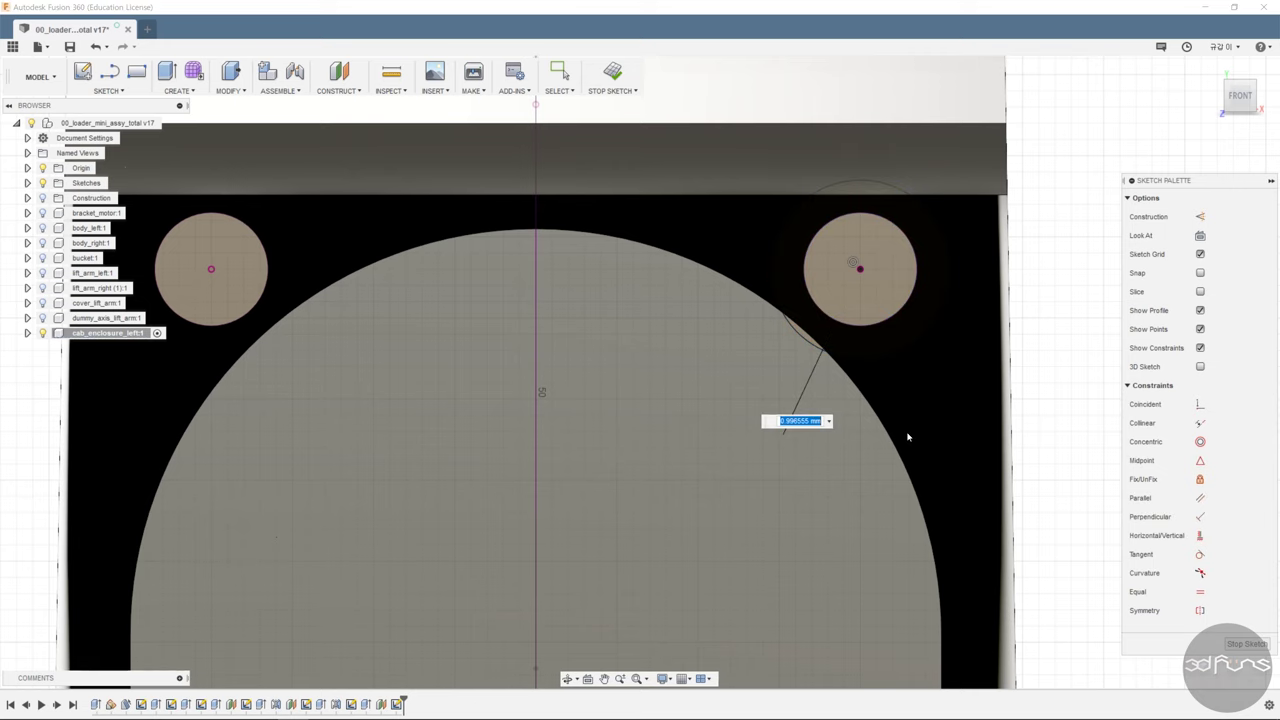
type("0.8")
key("Return")
Switch to Wireframe with Hidden Edges and correct the ring offset to 0.70 mm.
left_click(662, 679)
mouse_move(689, 564)
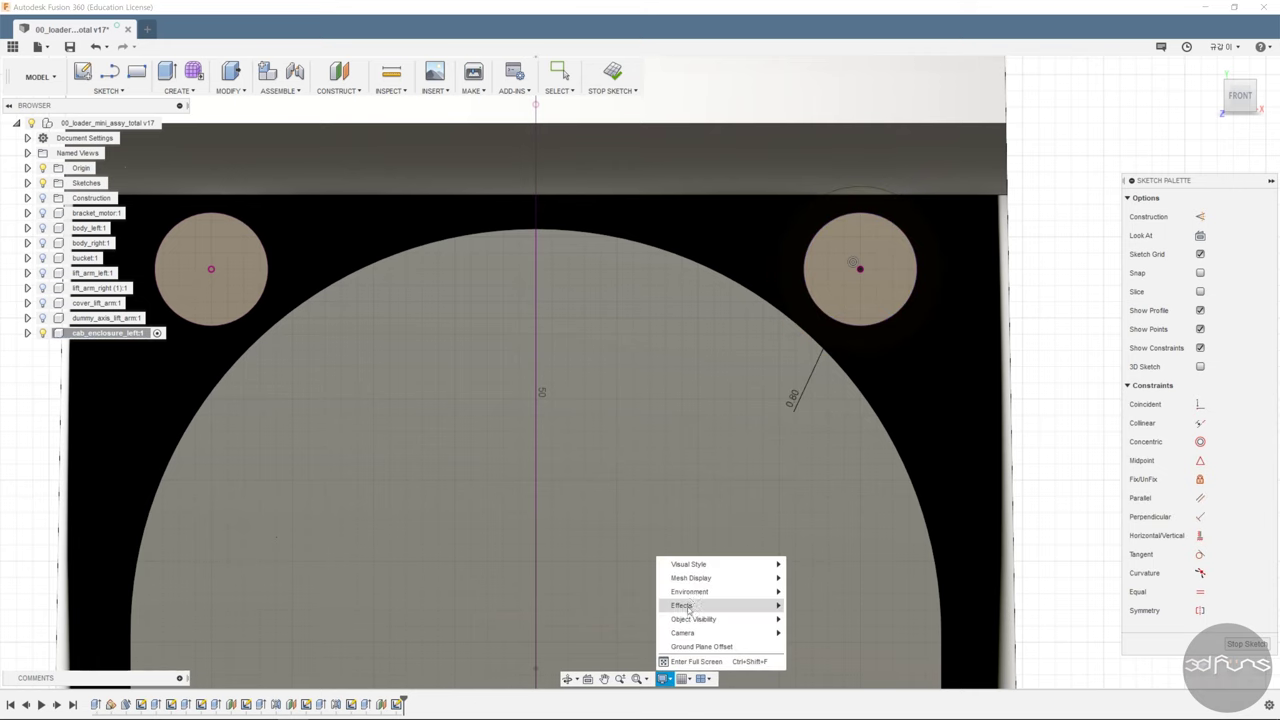
left_click(824, 622)
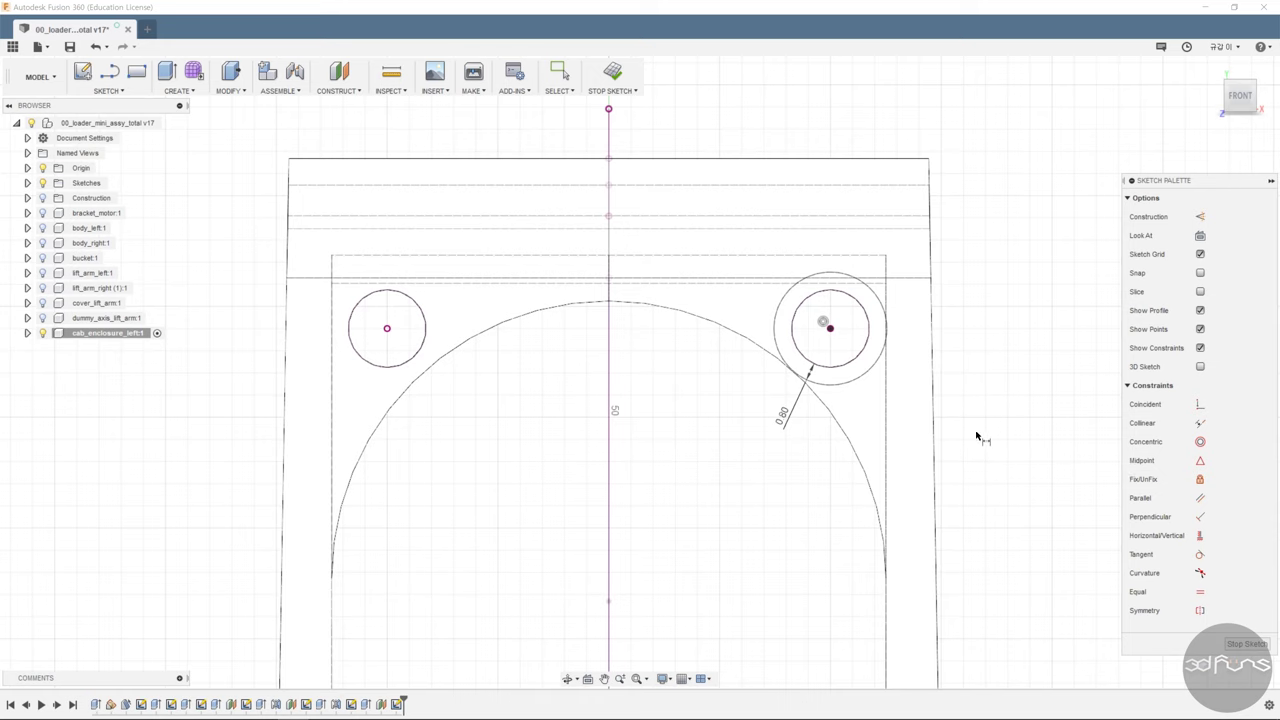
double_click(784, 429)
type("0.7")
key("Return")
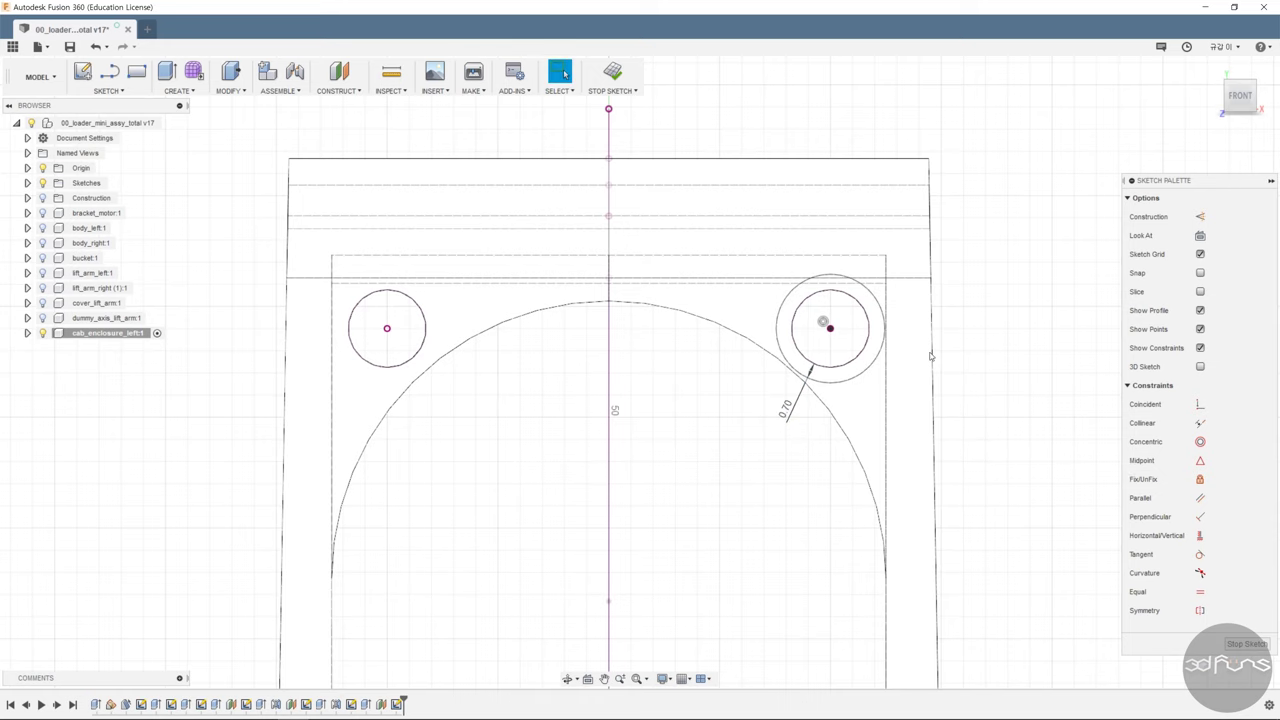
scroll(1033, 421, "up", 2)
middle_click_drag(1033, 421, 996, 421)
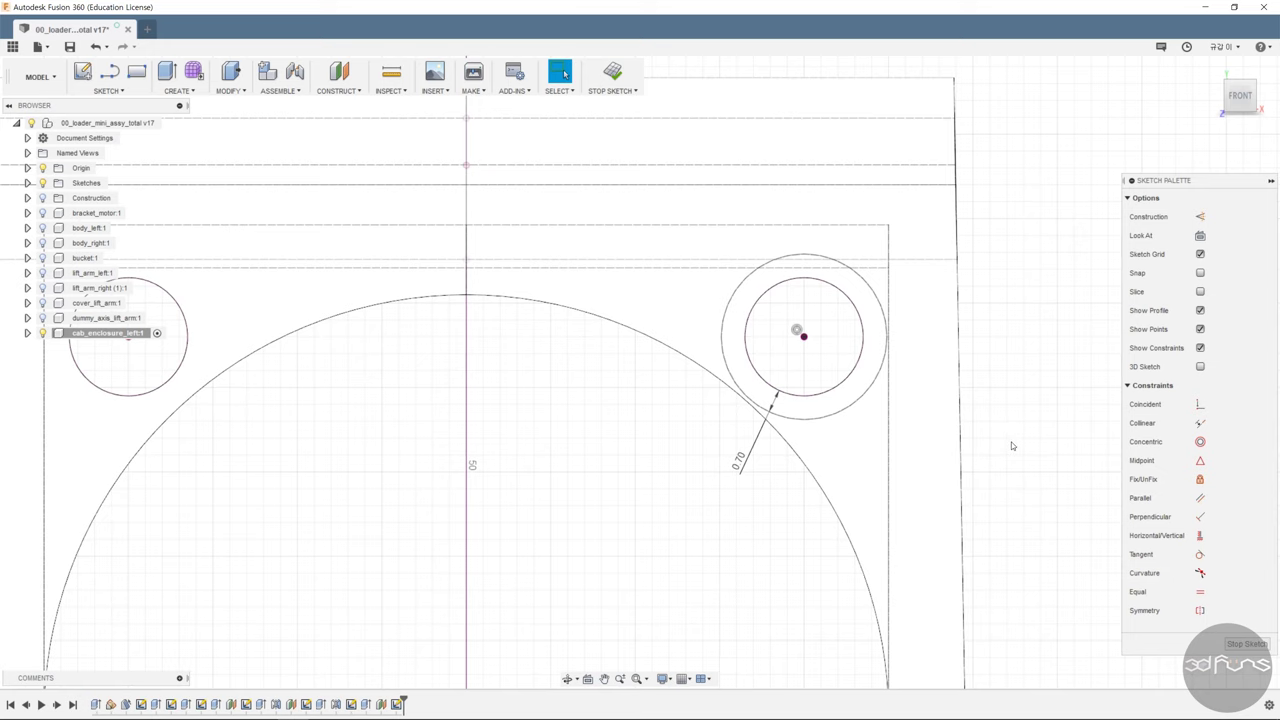
scroll(1017, 410, "down", 1)
scroll(1023, 414, "down", 1)
scroll(940, 410, "up", 1)
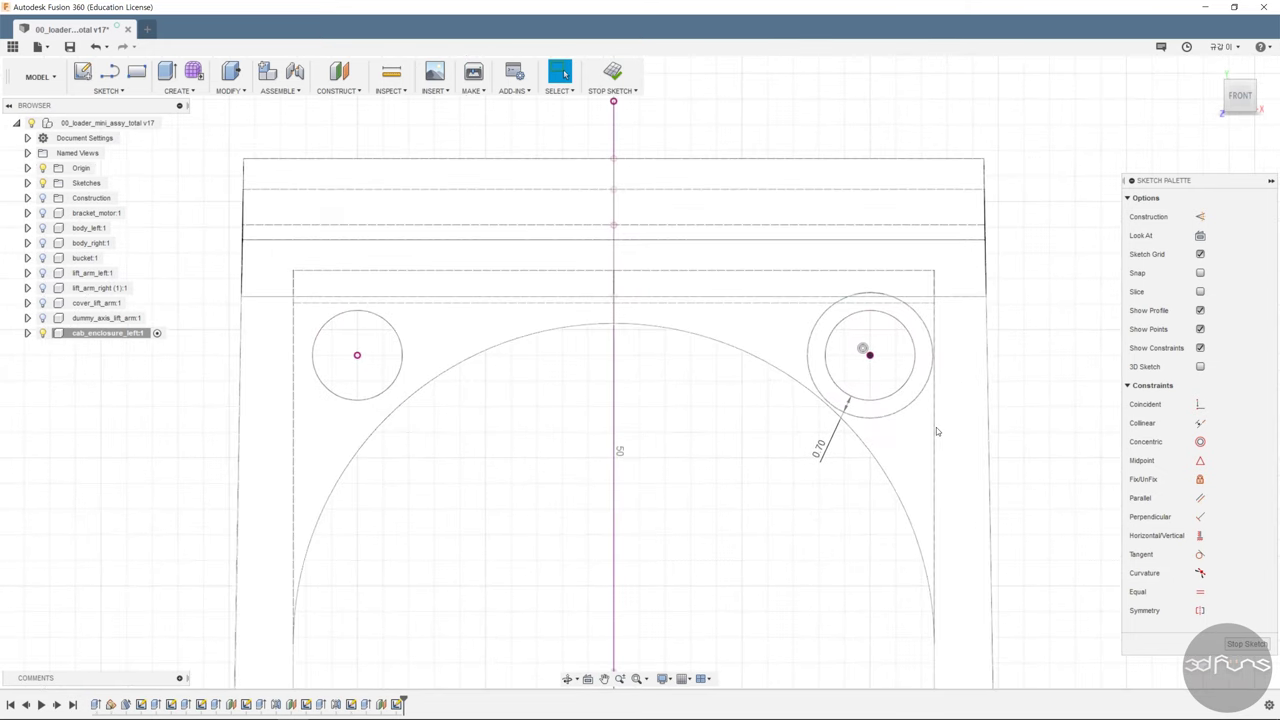
key("l")
left_click(870, 422)
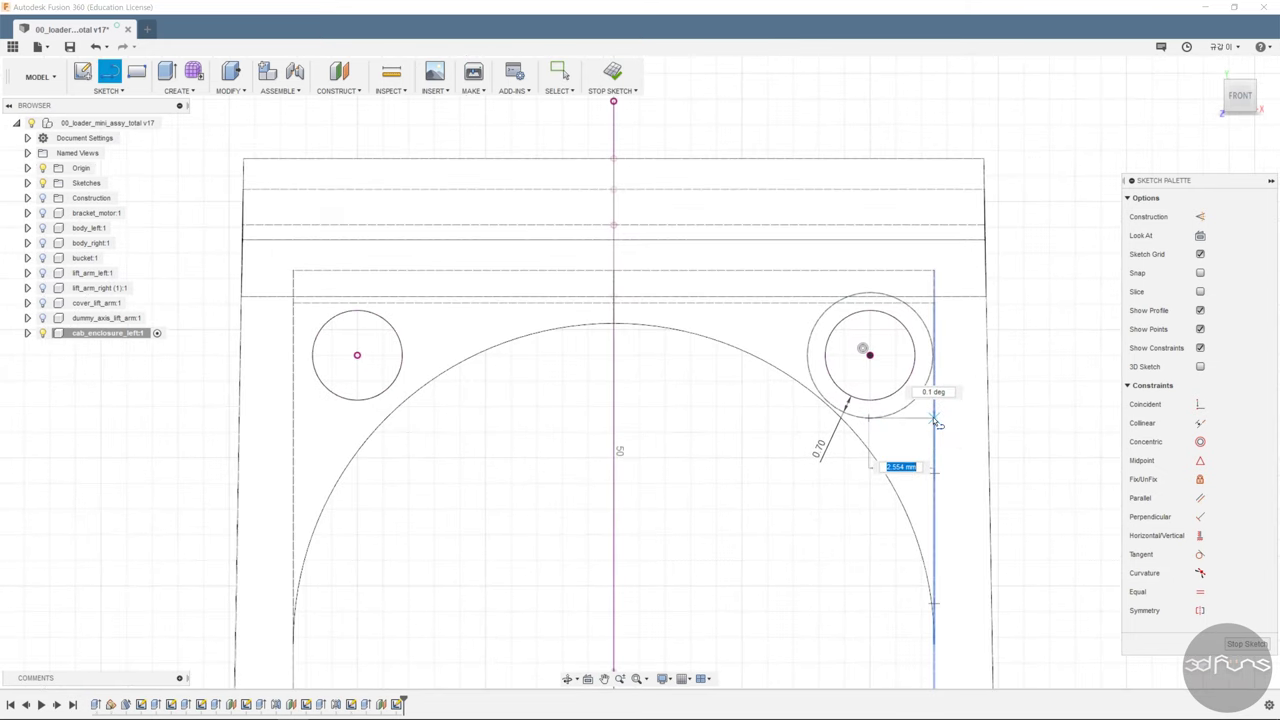
Box in the right pin ring with lines, one tangent to the ring and one made vertical.
left_click(933, 428)
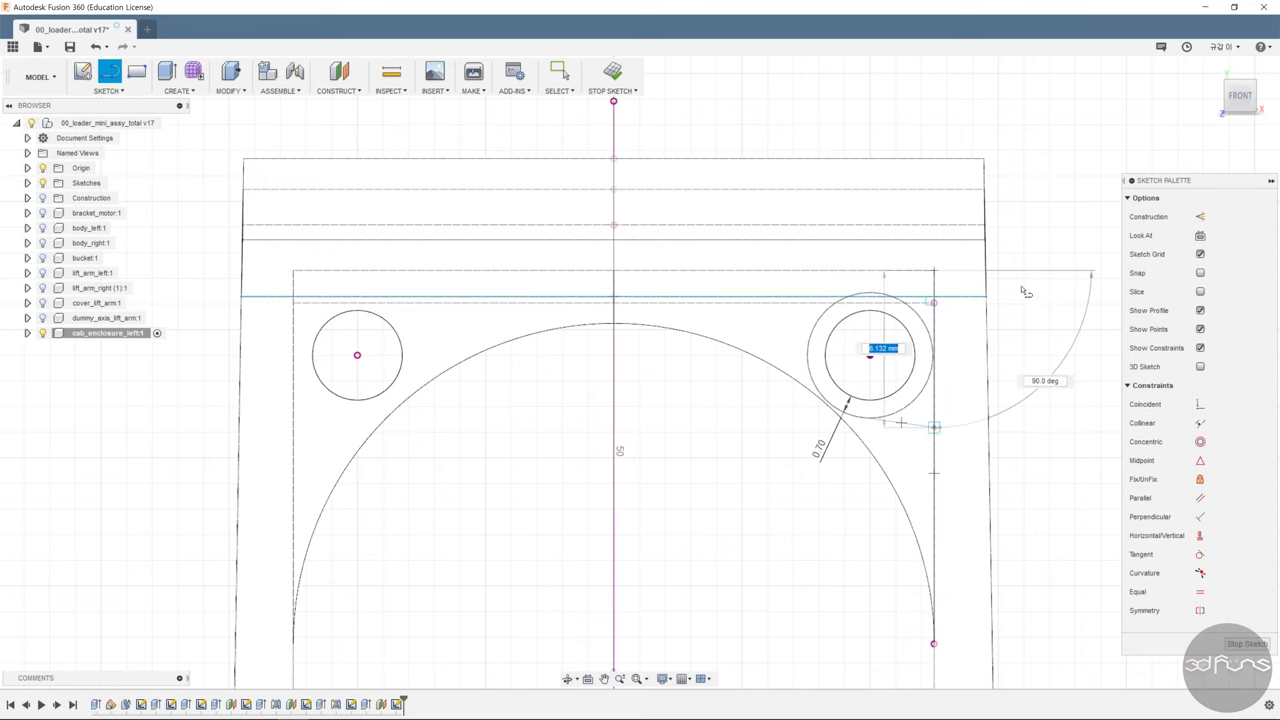
left_click(933, 270)
key("Escape")
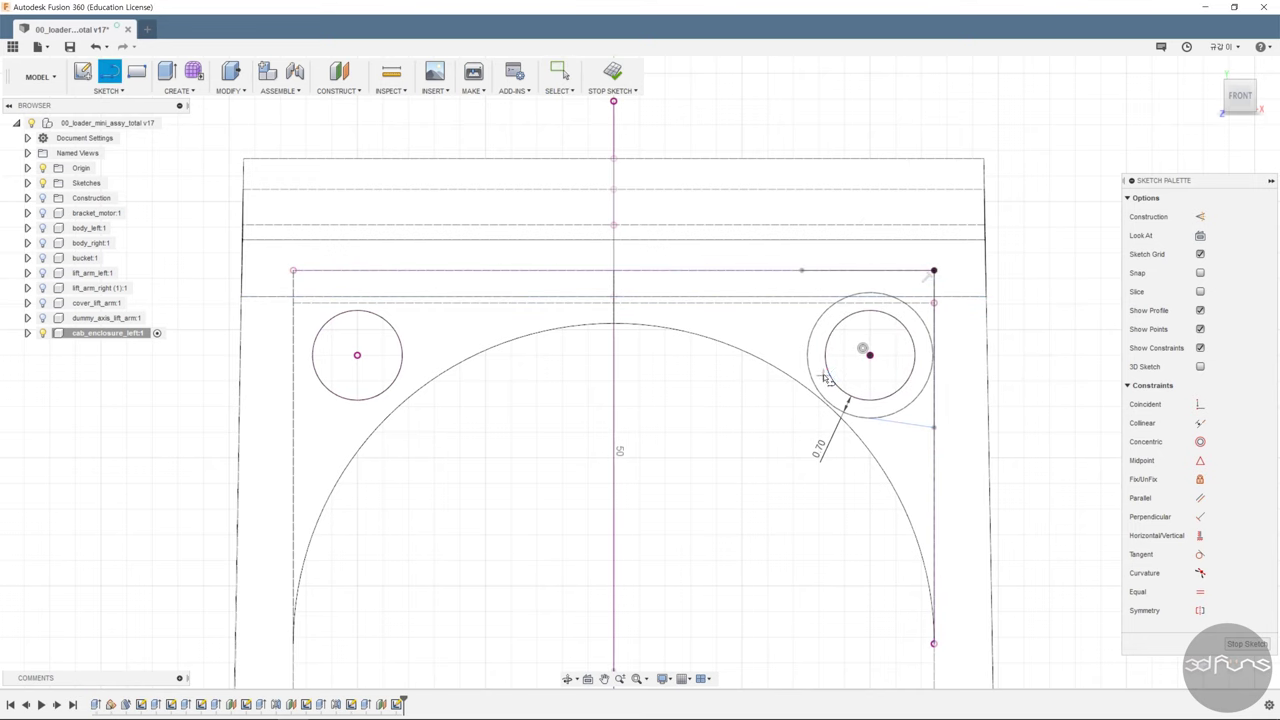
left_click(869, 355)
left_click(803, 271)
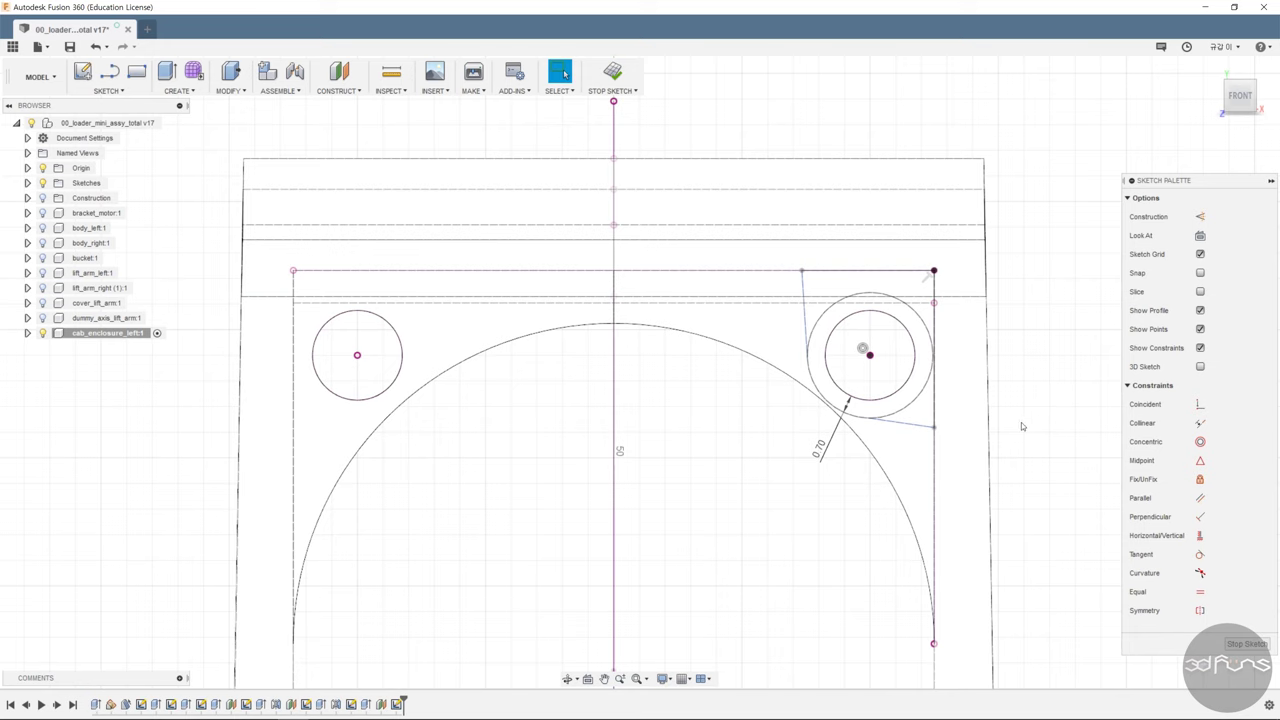
left_click(1202, 557)
scroll(905, 428, "up", 1)
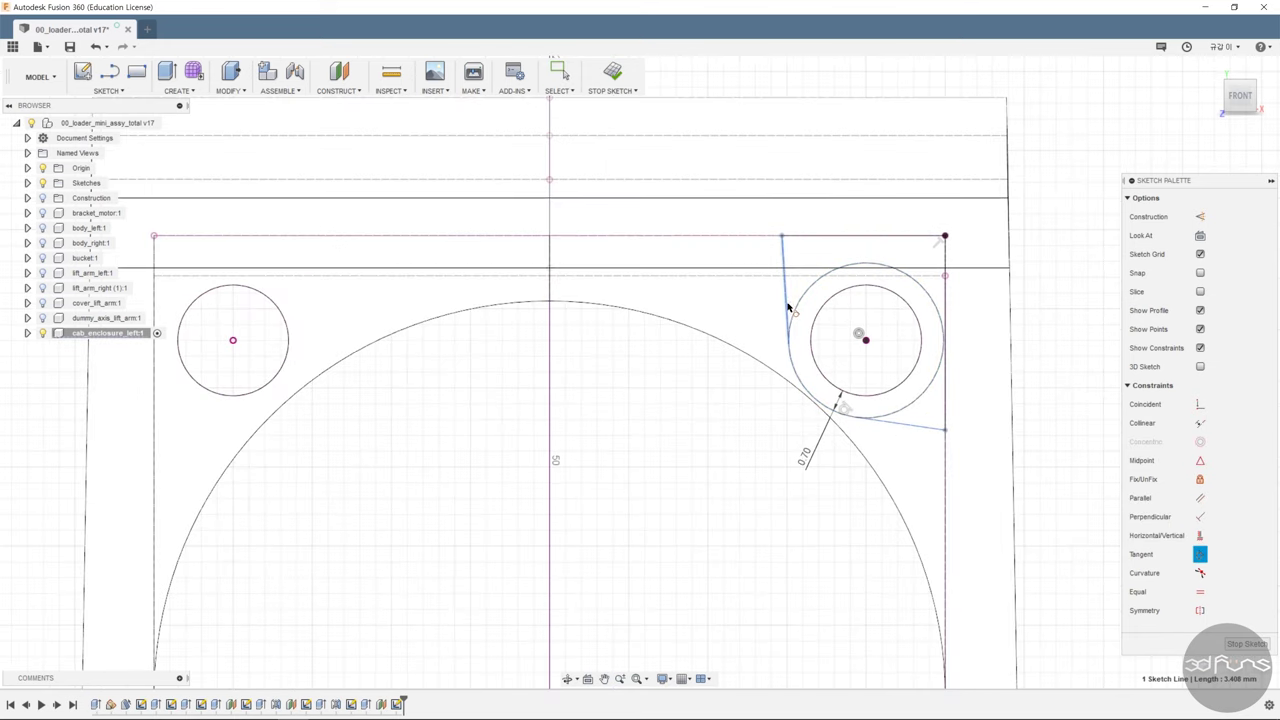
left_click(1200, 535)
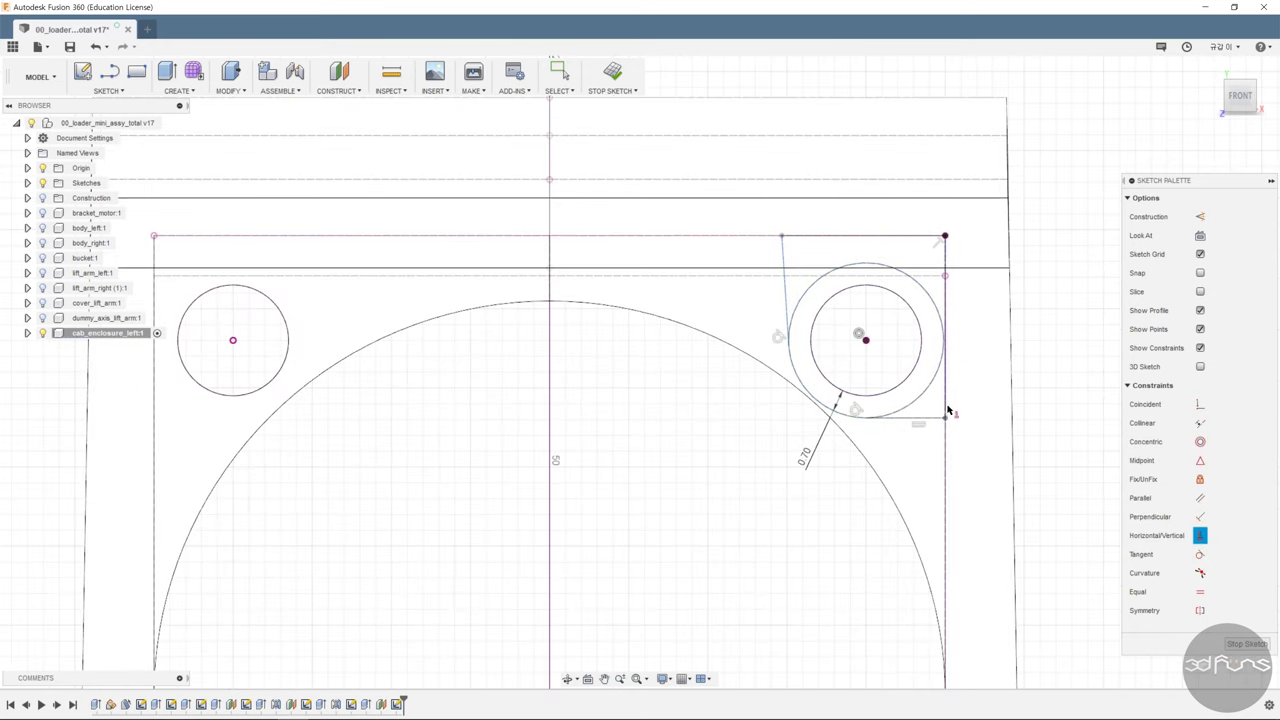
left_click(783, 284)
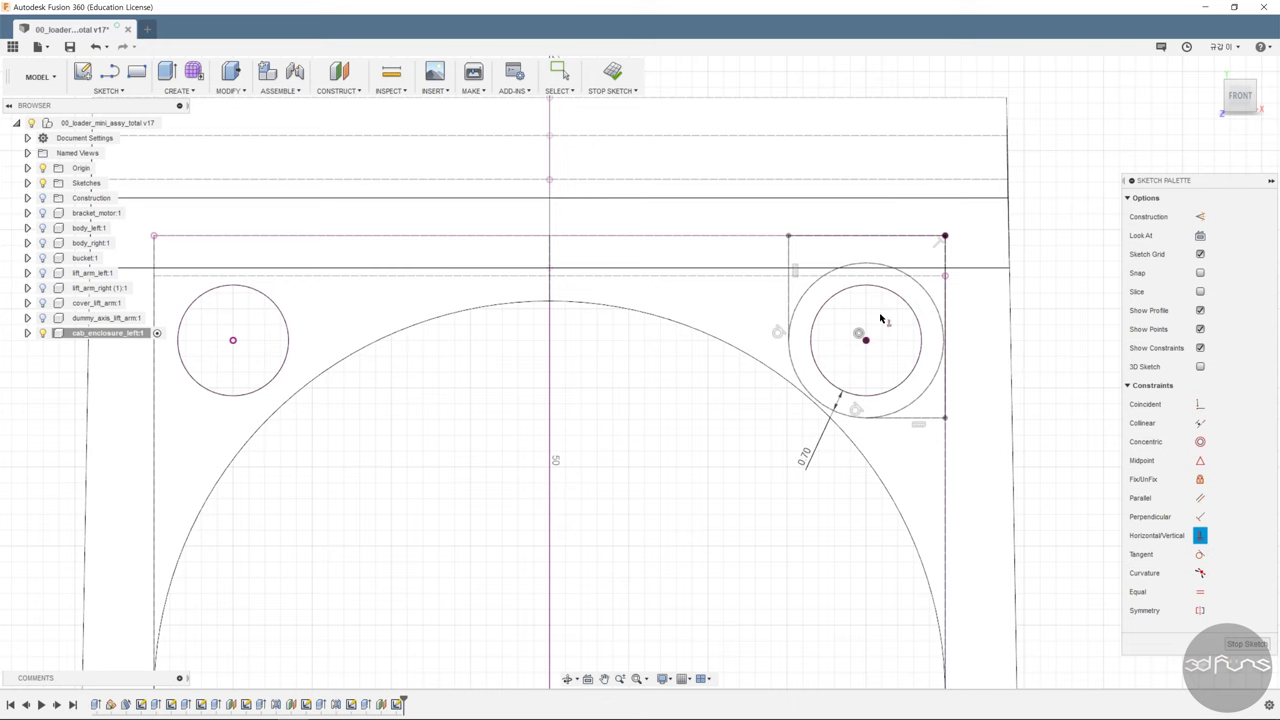
scroll(997, 415, "down", 2)
key("Escape")
Mirror the boxed right-ring geometry onto the left pin across the vertical centre line.
scroll(903, 357, "up", 1)
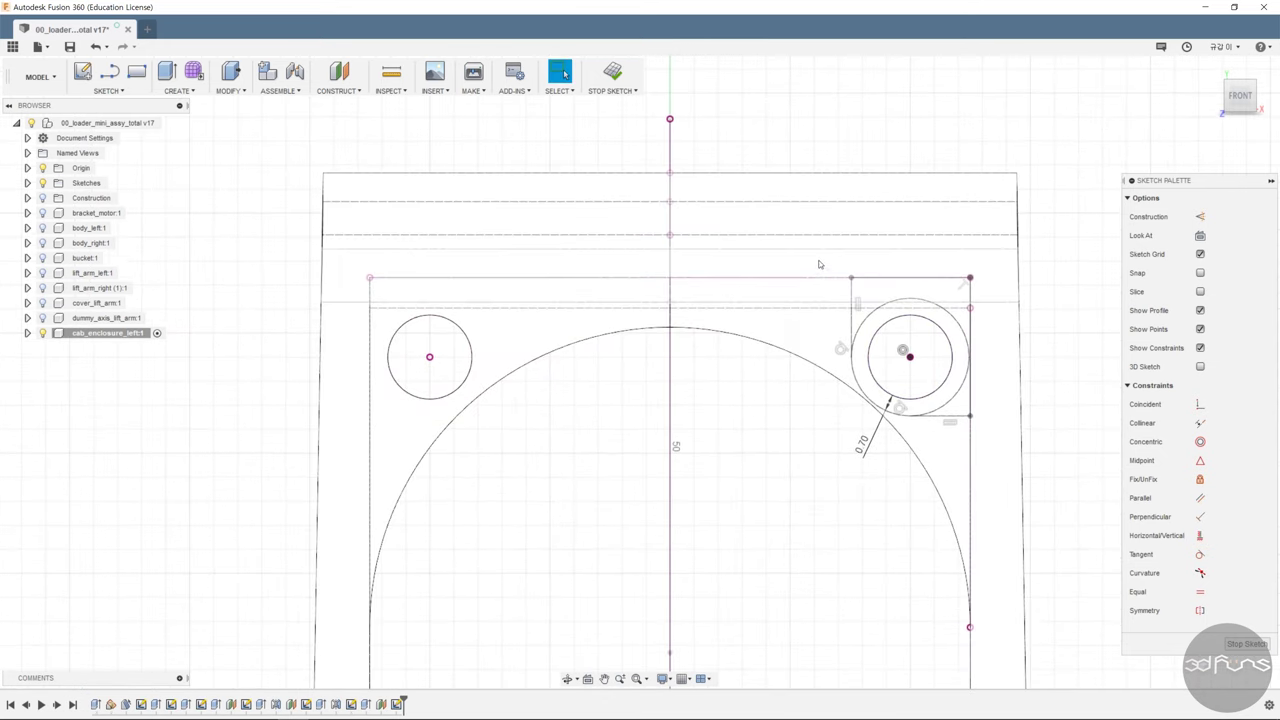
left_click_drag(849, 277, 971, 414)
scroll(900, 380, "down", 2)
left_click(115, 91)
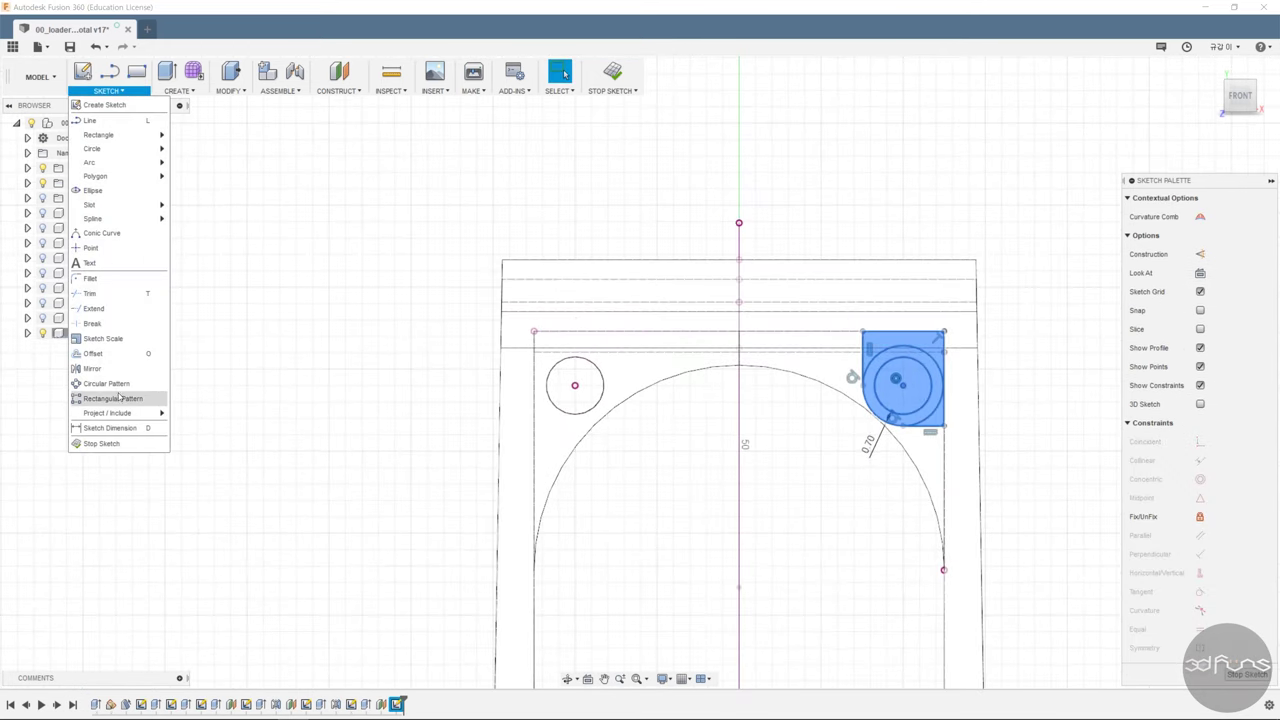
left_click(110, 397)
scroll(740, 500, "down", 2)
scroll(769, 617, "down", 1)
scroll(684, 613, "down", 1)
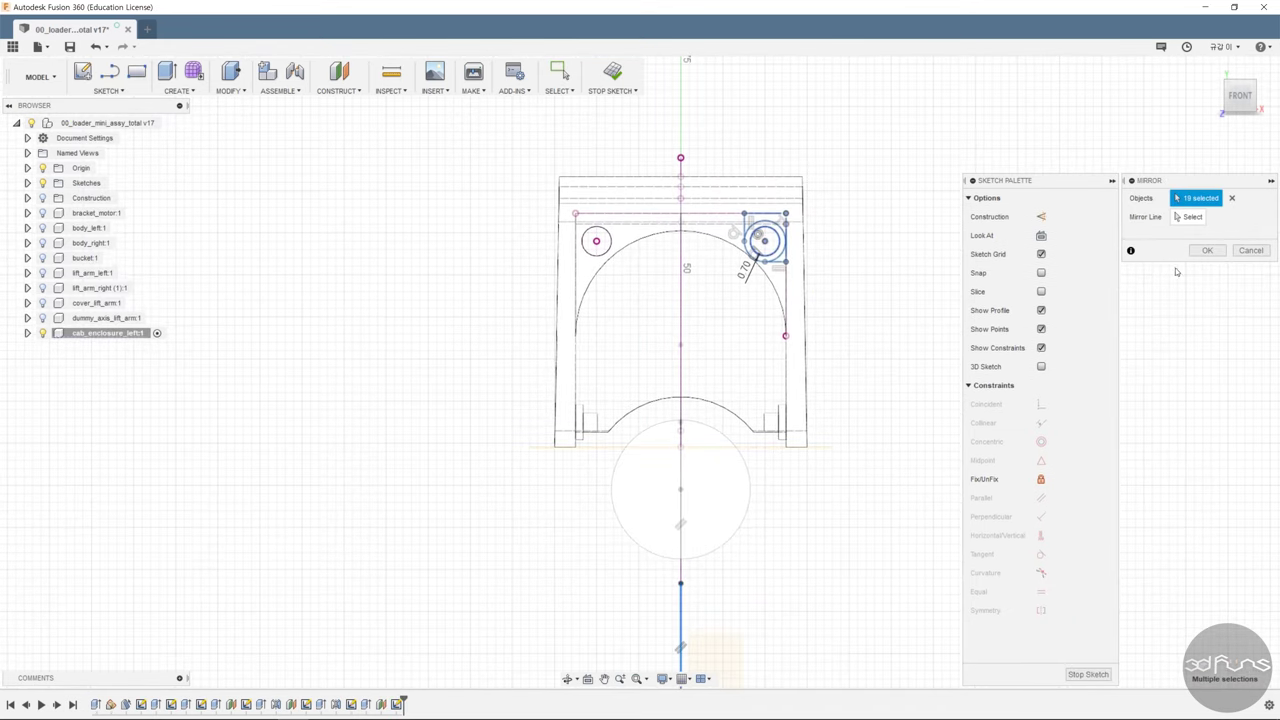
key("Escape")
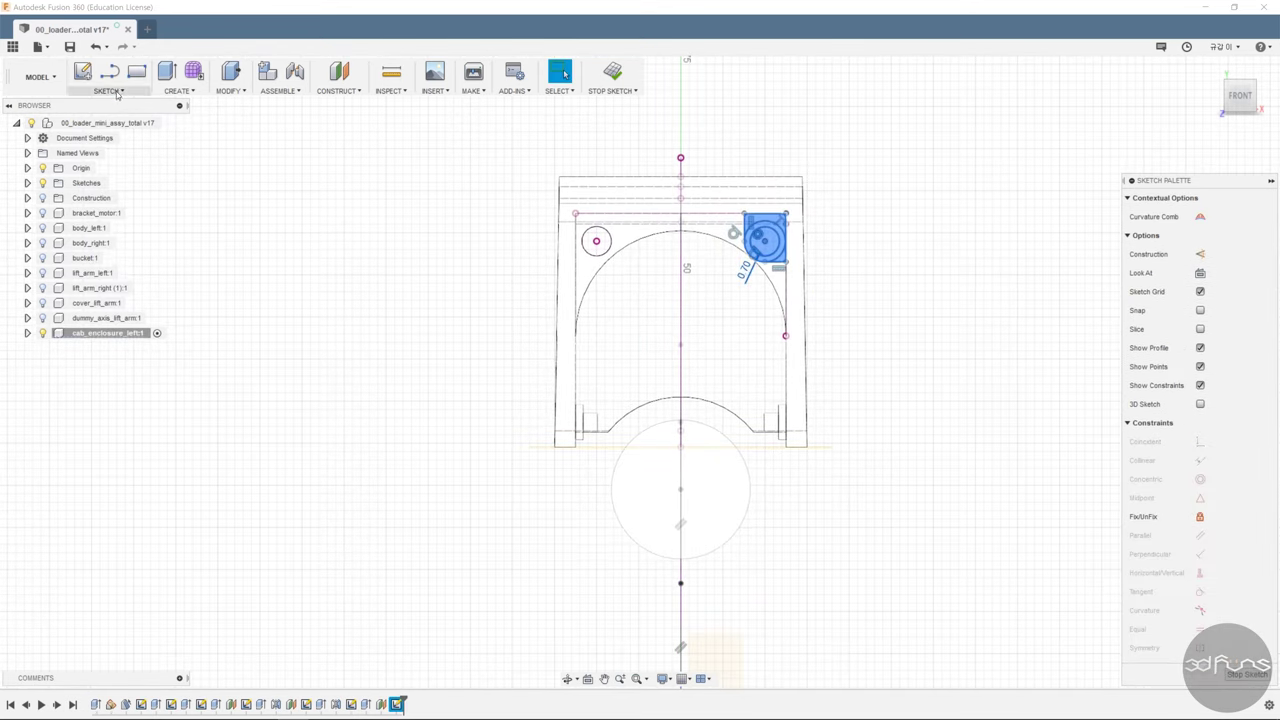
left_click(115, 91)
left_click(112, 371)
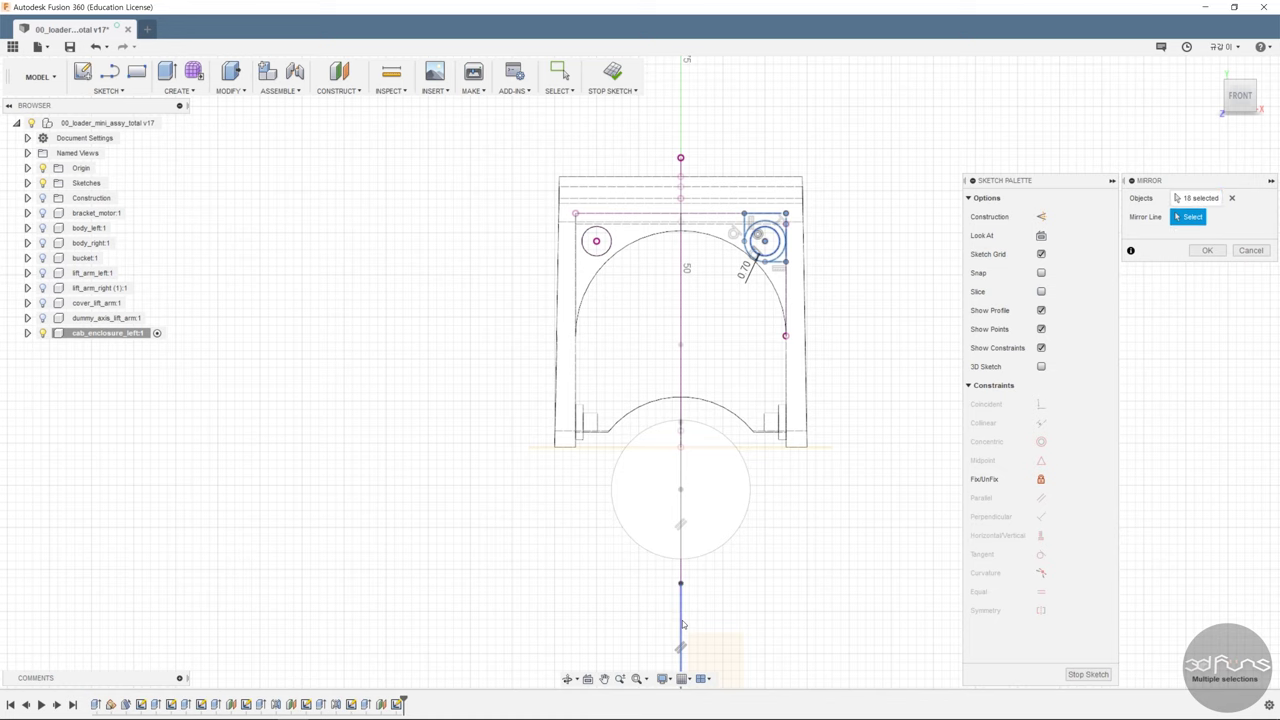
left_click(1207, 251)
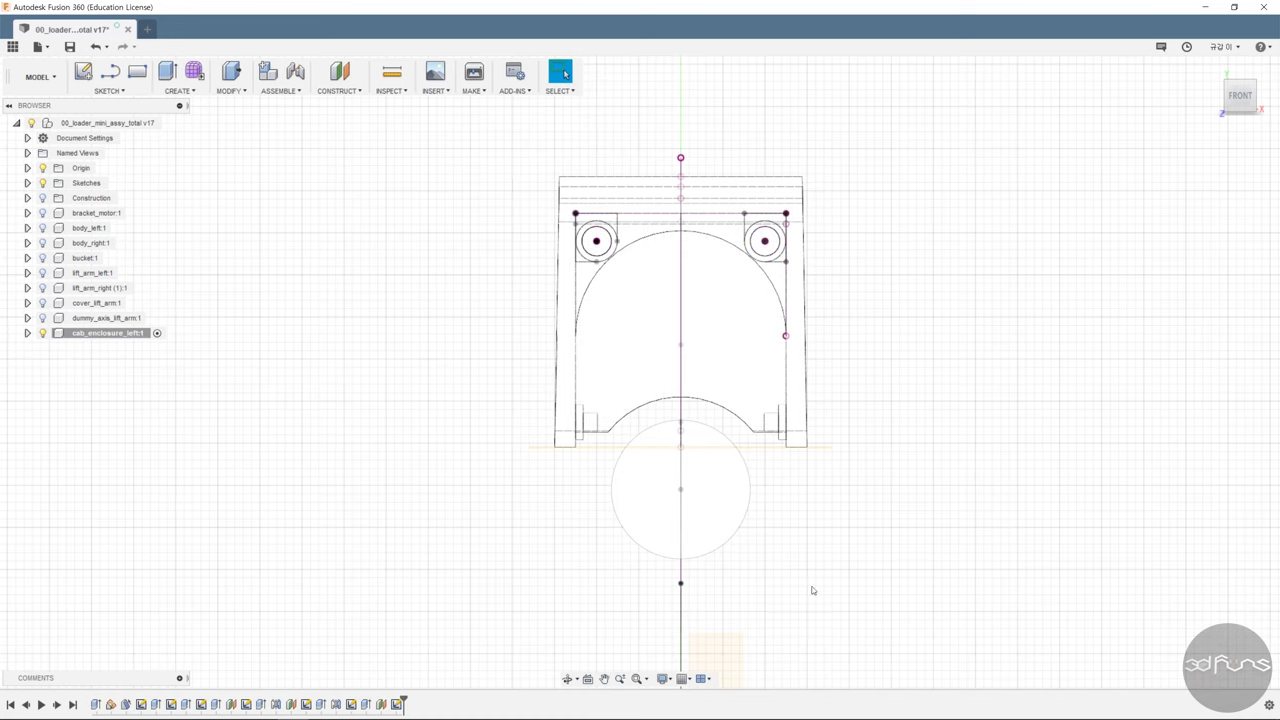
Switch to shaded display with visible edges and orbit to an angled view of the enclosure.
left_click(663, 679)
mouse_move(700, 564)
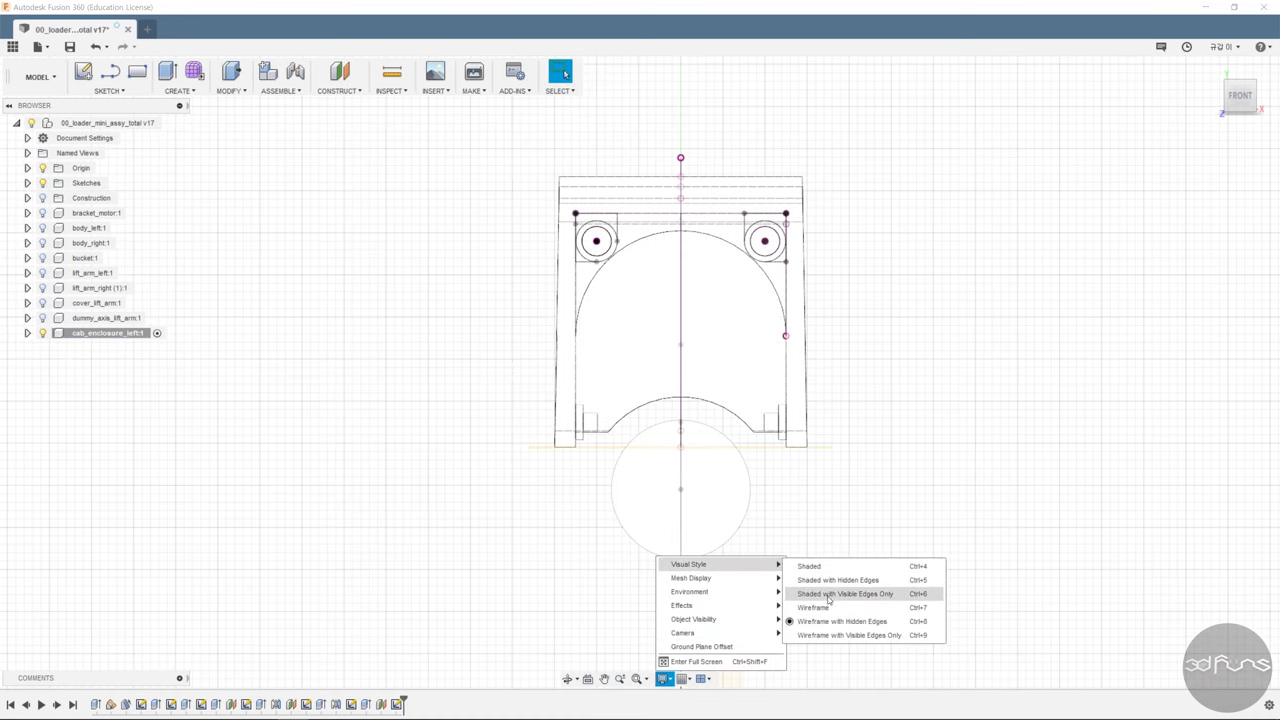
left_click(850, 589)
middle_click_drag(923, 464, 700, 350, "shift")
scroll(600, 300, "up", 3)
scroll(600, 300, "up", 2)
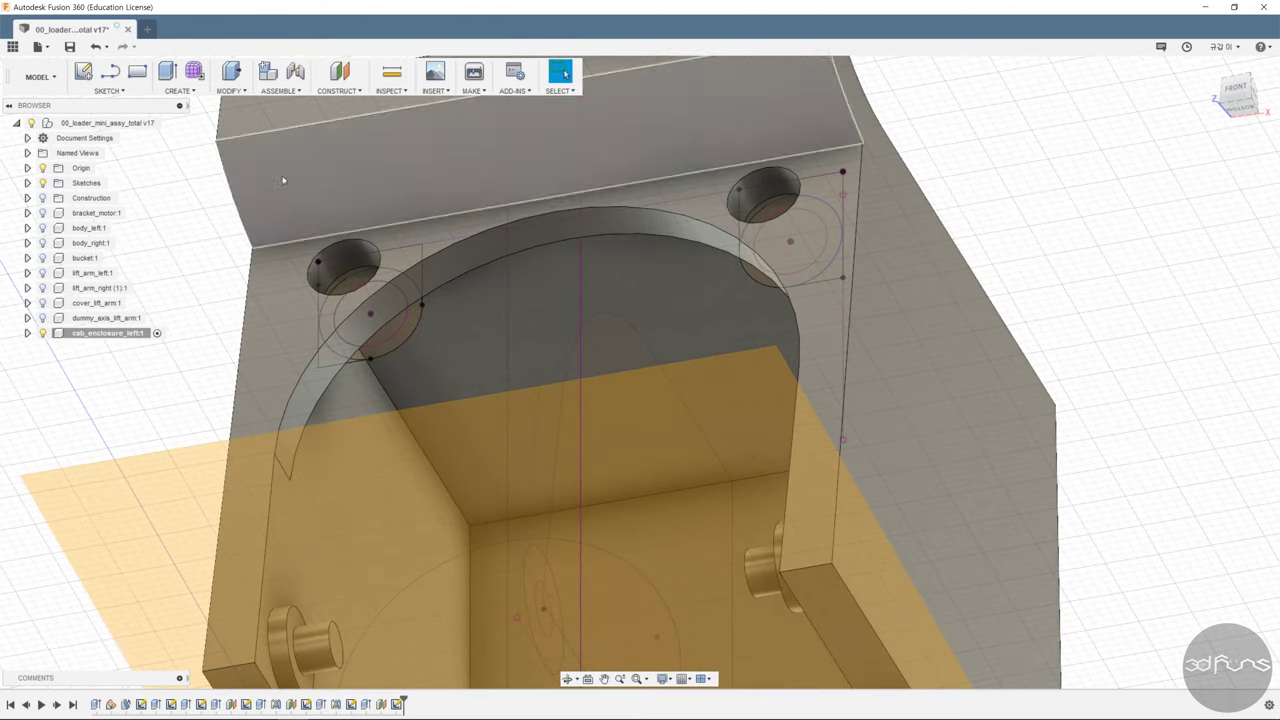
Start an extrusion with the four profiles around the two upper holes selected.
left_click(167, 72)
scroll(825, 181, "up", 2)
left_click(825, 181)
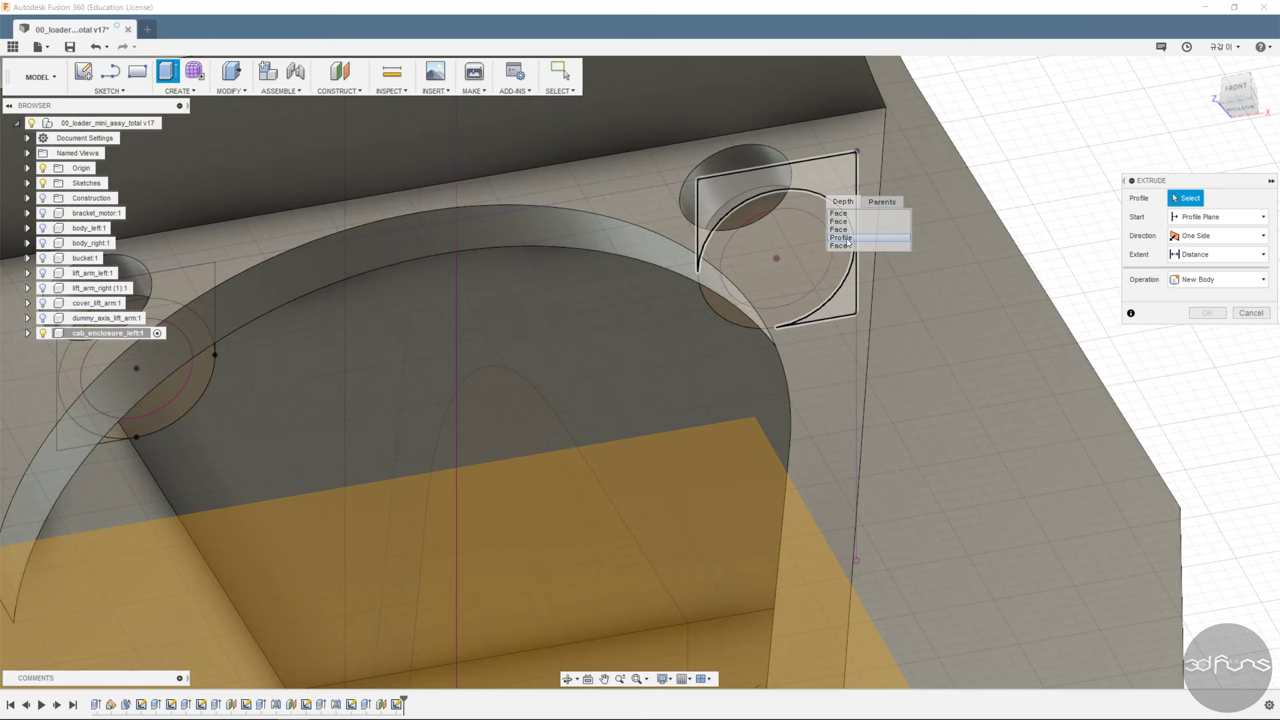
left_click(841, 238)
scroll(810, 270, "down", 5)
scroll(545, 330, "up", 5)
left_click(557, 344)
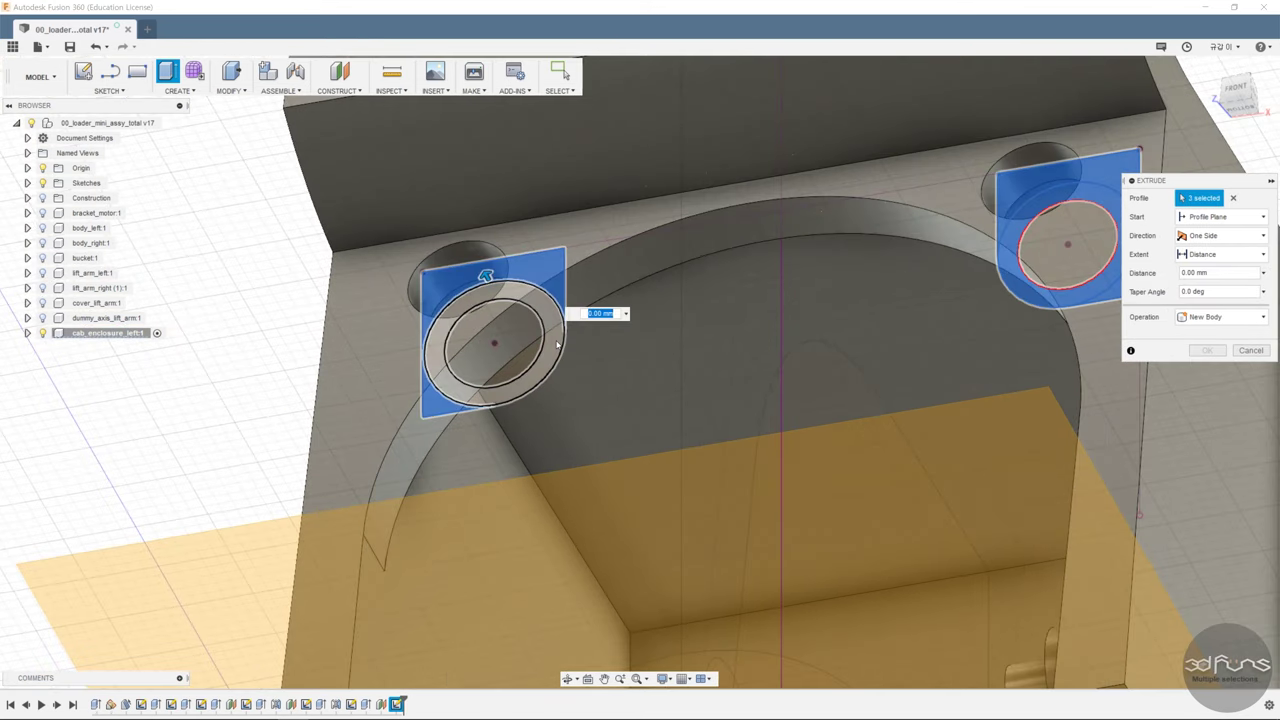
left_click(557, 344)
scroll(557, 344, "down", 3)
Join the extrusion to the body, extending it up to the enclosure's inner face.
left_click(1198, 334)
left_click(1225, 254)
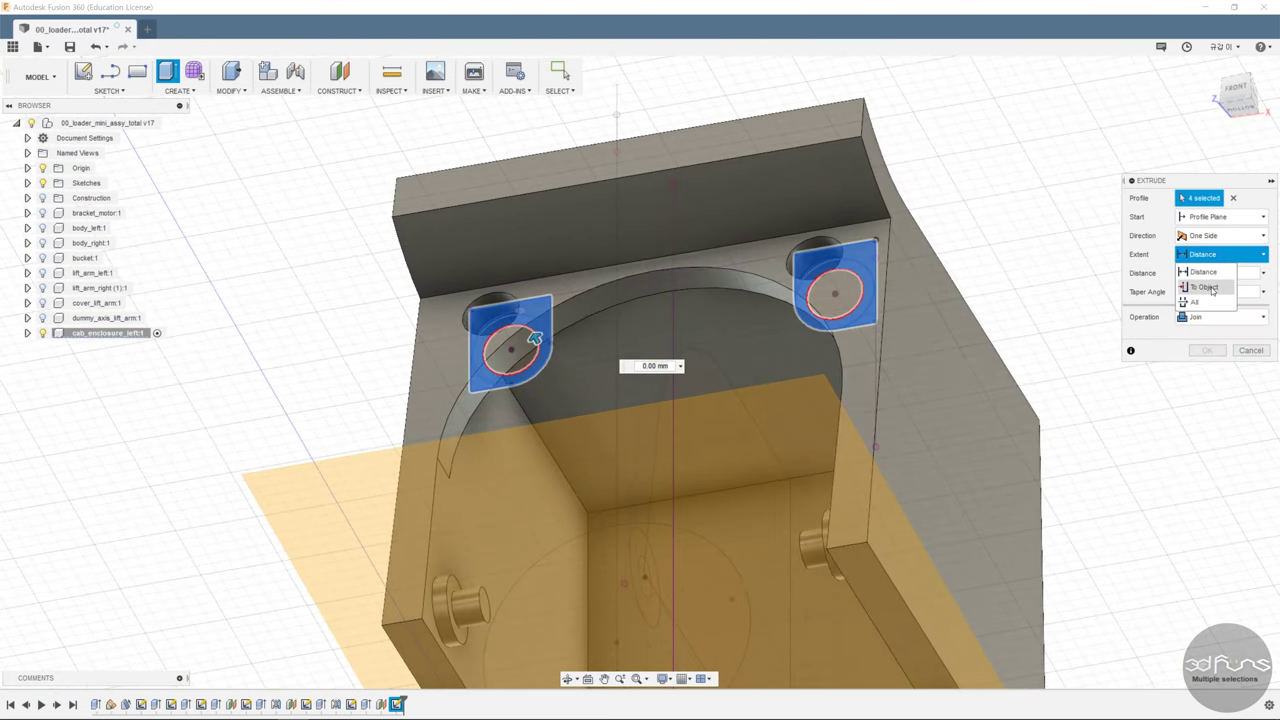
left_click(1205, 288)
mouse_move(900, 400)
middle_mouse_down("shift")
mouse_move(618, 288)
mouse_move(858, 485)
middle_mouse_up("shift")
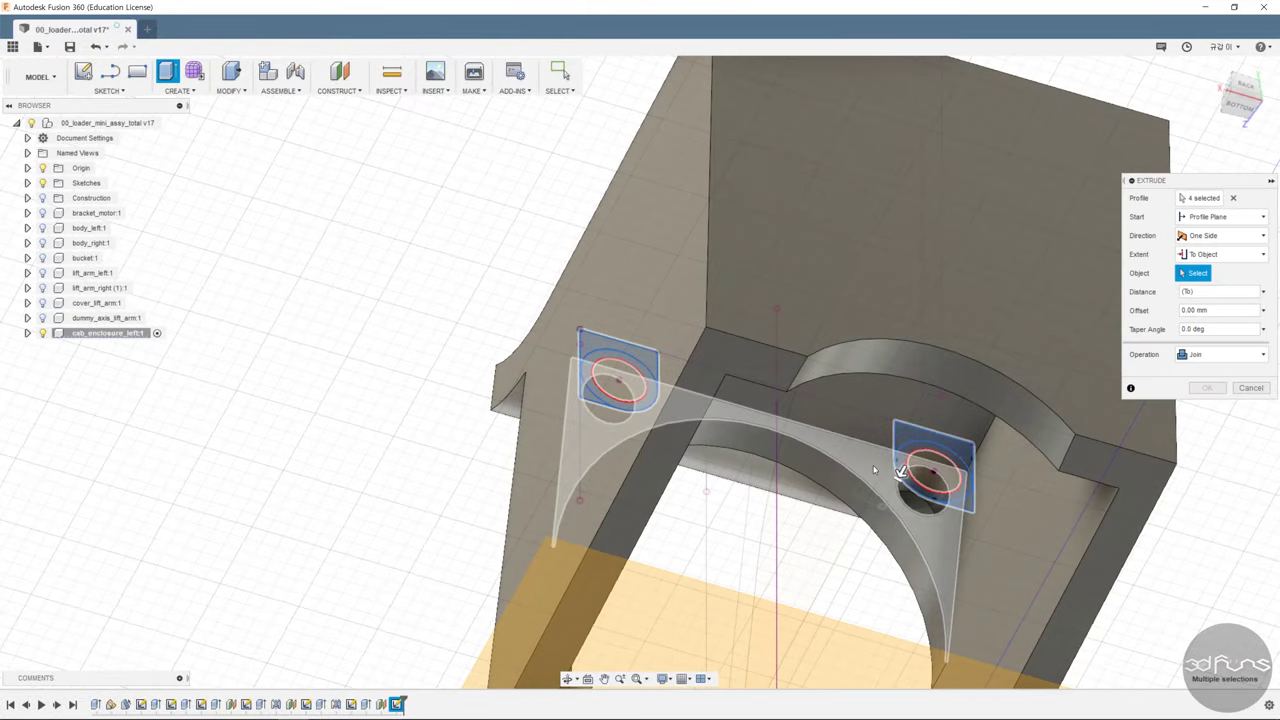
left_click(873, 469)
left_click(1210, 406)
middle_click_drag(856, 428, 1057, 500, "shift")
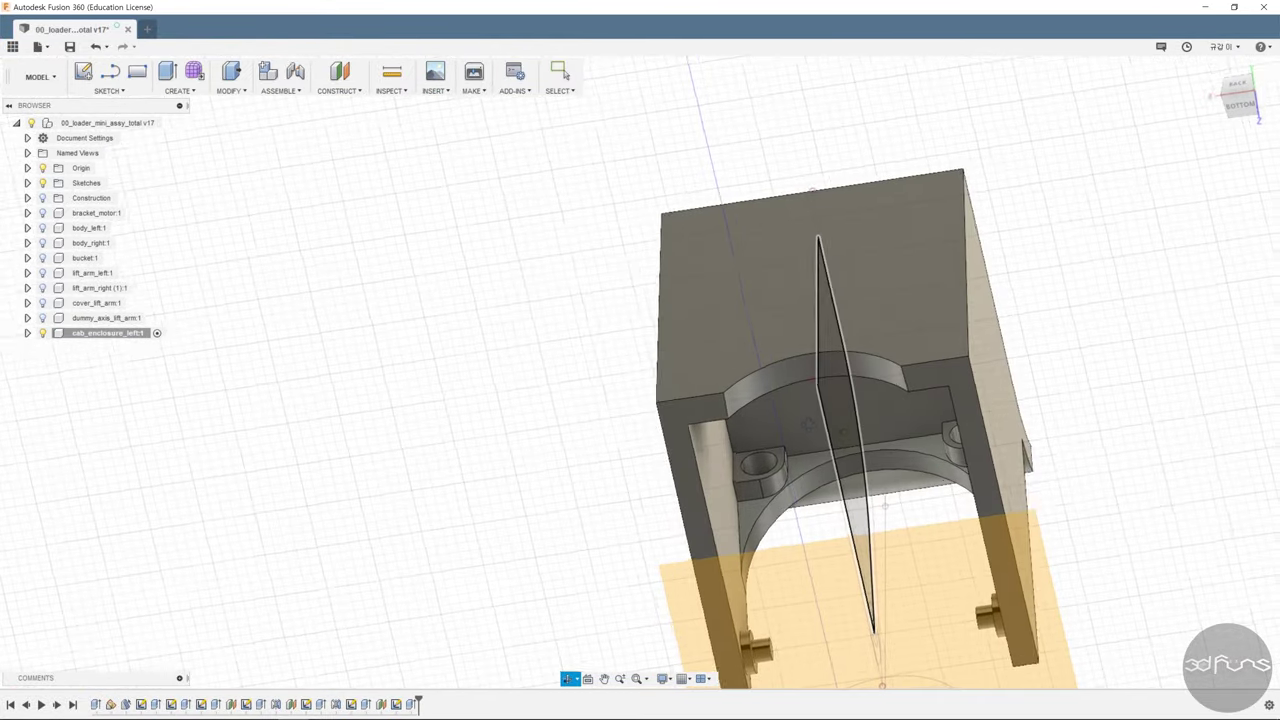
scroll(1043, 380, "down", 3)
Select body_left and body_right in the Browser and orbit to see the chassis beneath the cab.
scroll(1077, 386, "down", 2)
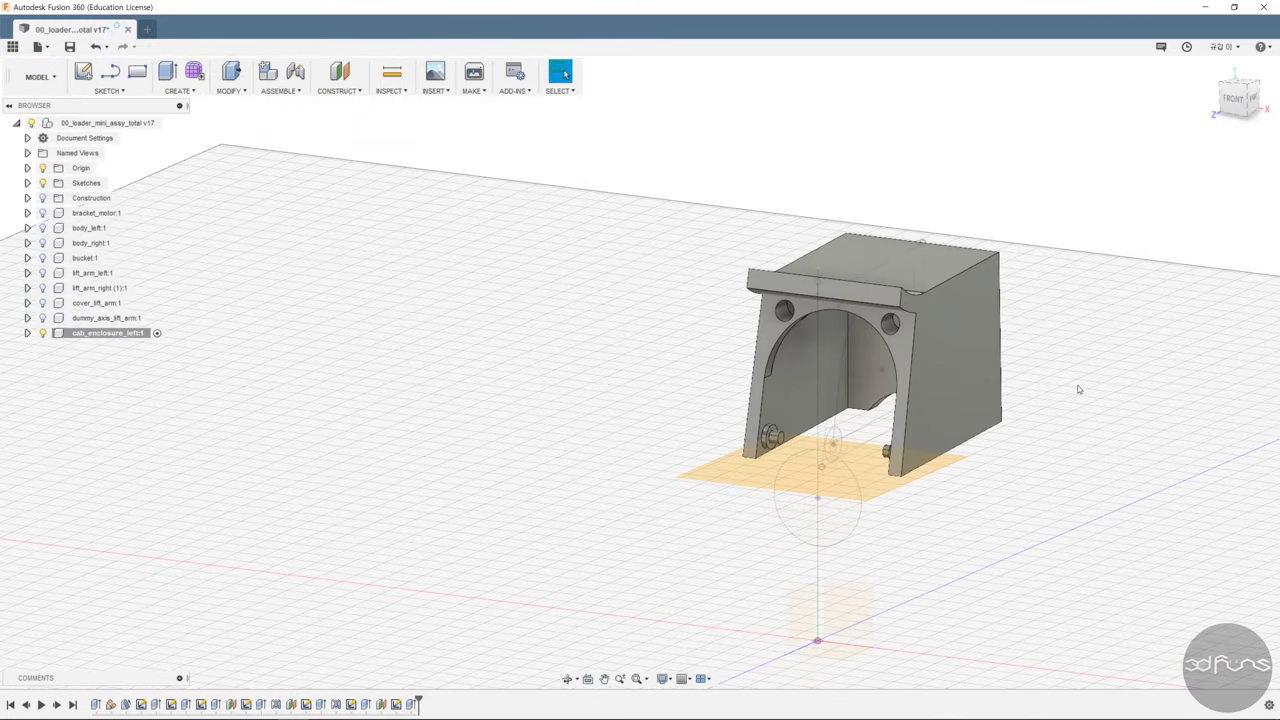
scroll(1006, 433, "up", 1)
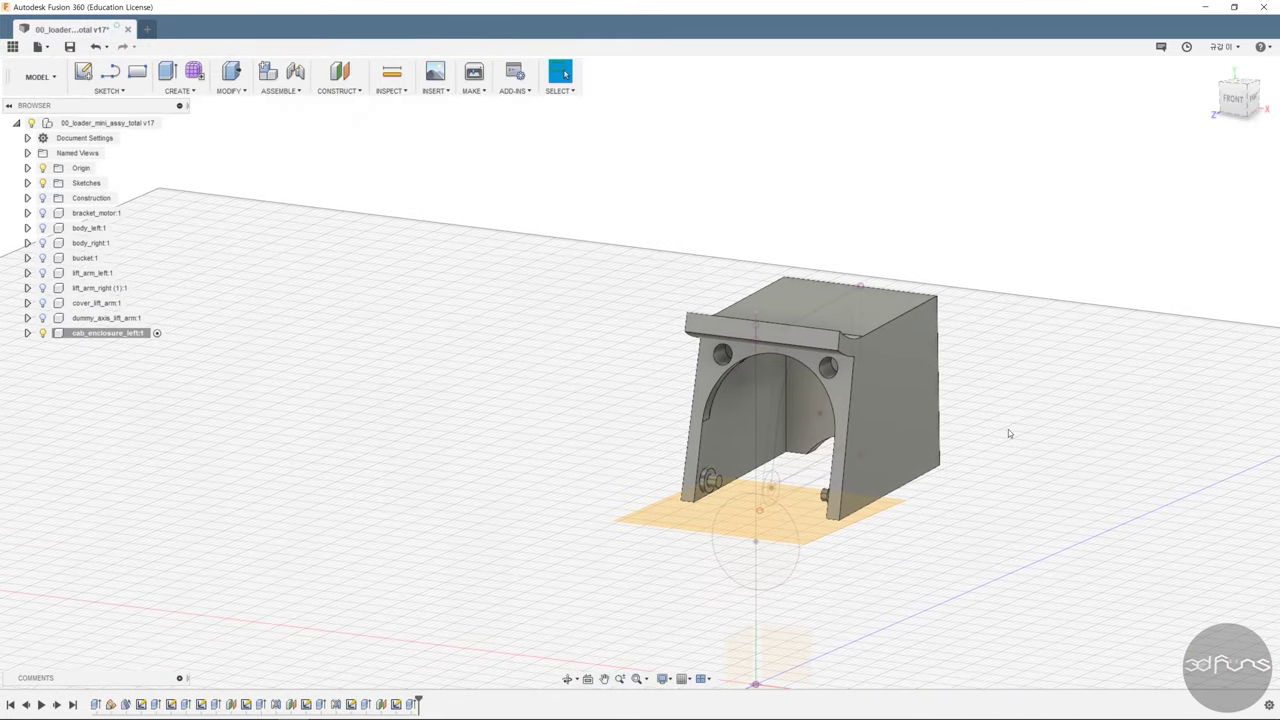
left_click(108, 90)
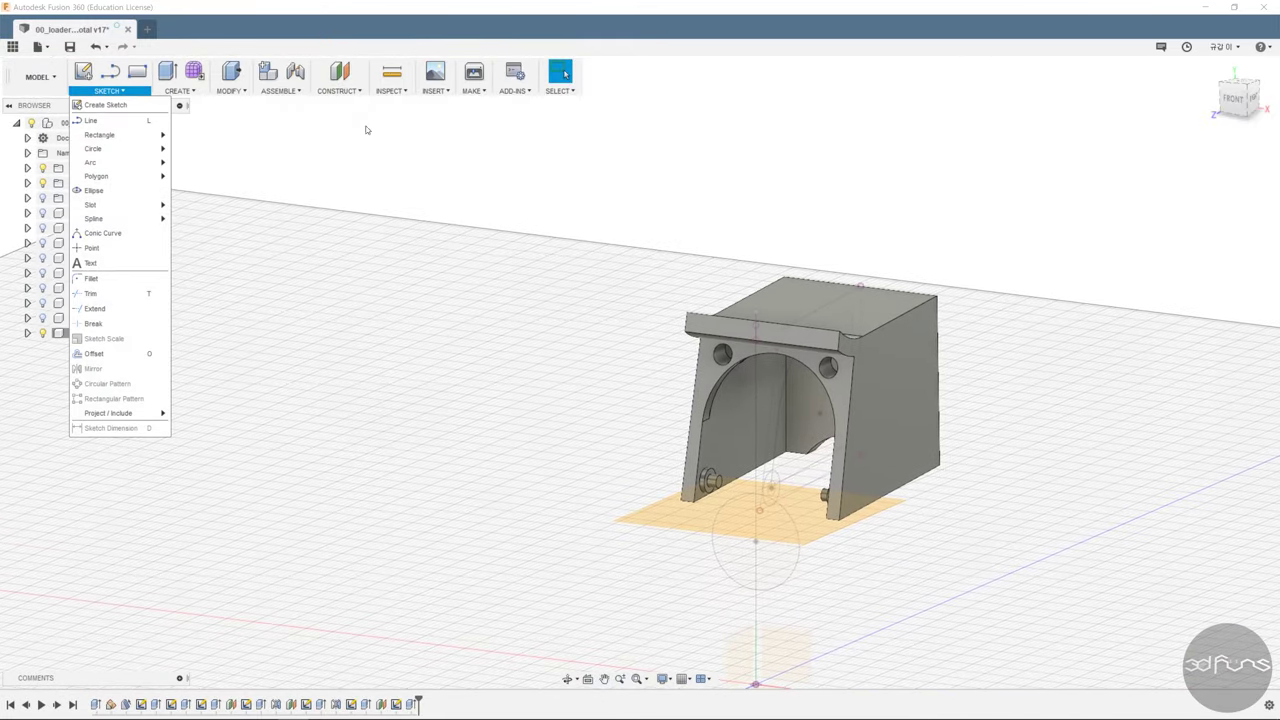
left_click(138, 370)
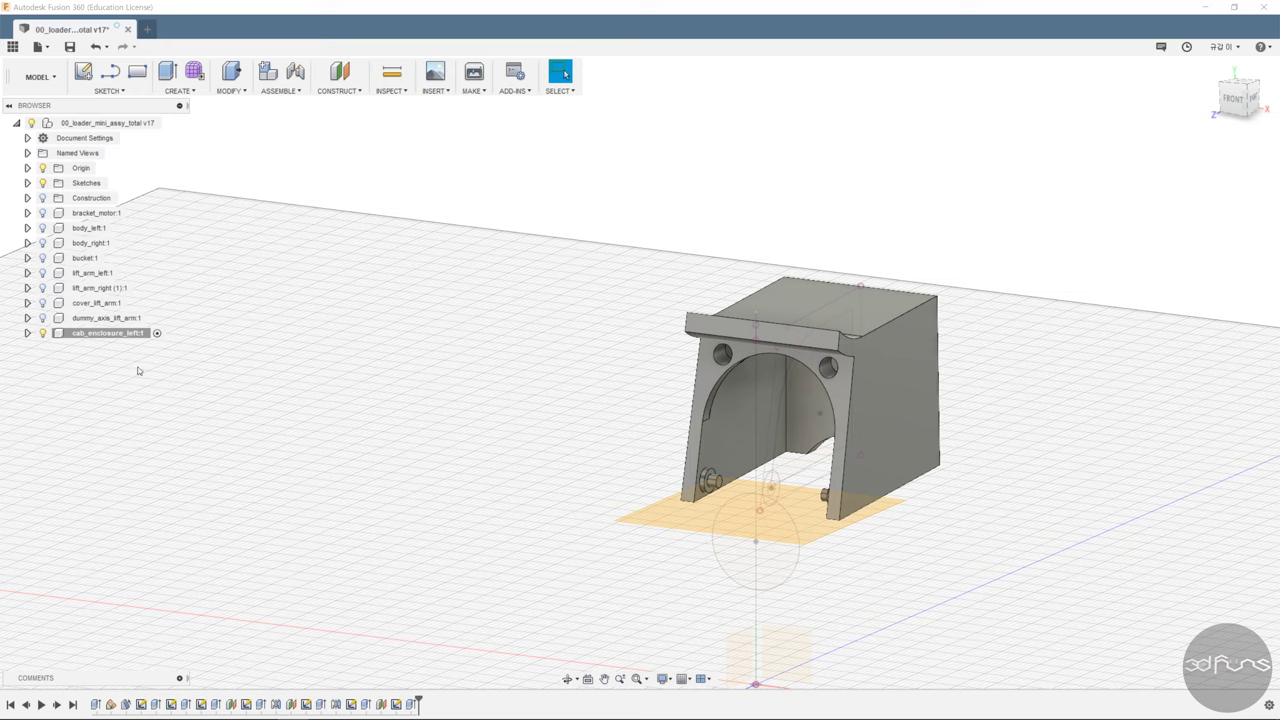
left_click(88, 228)
left_click(84, 243)
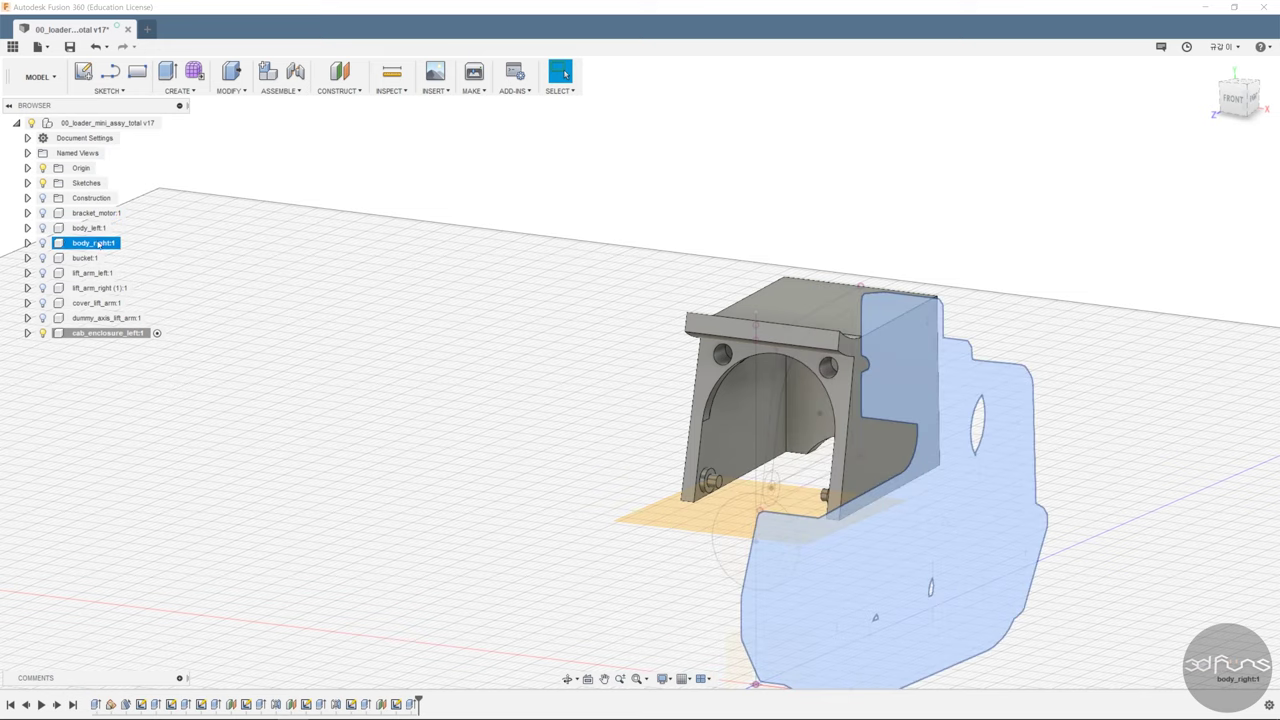
middle_click_drag(84, 243, 698, 181, "shift")
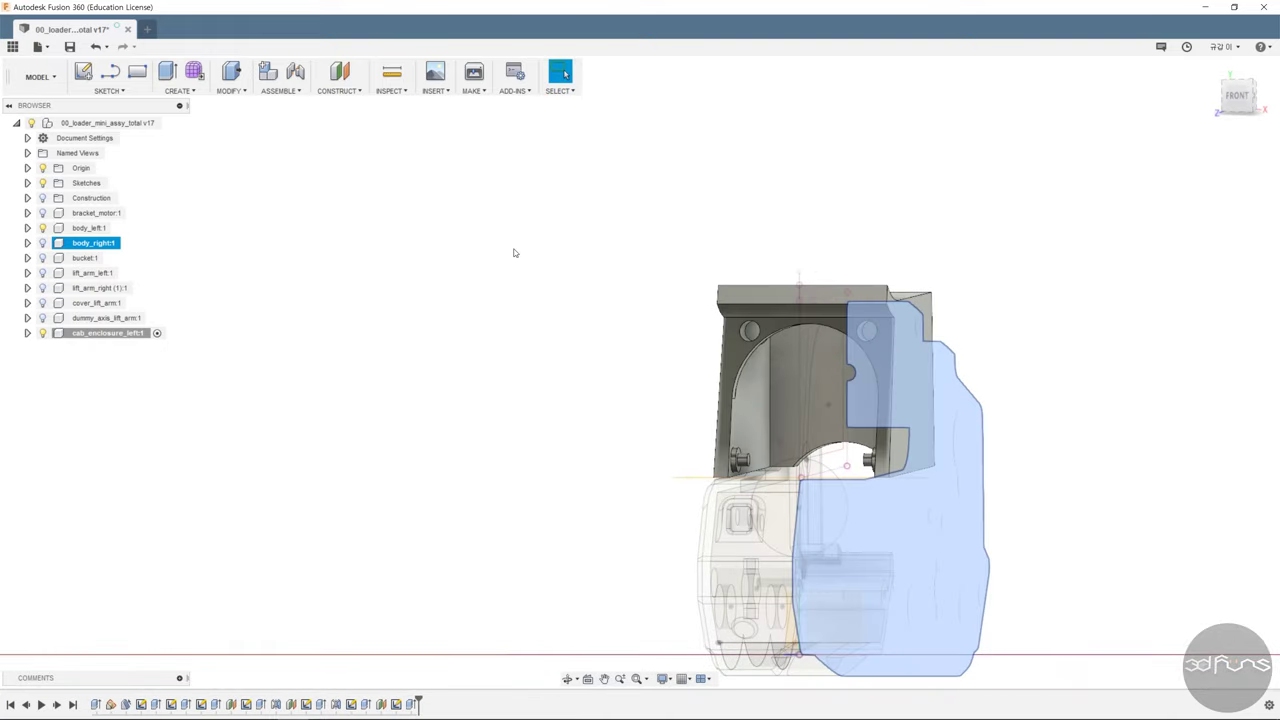
left_click(514, 253)
mouse_move(218, 148)
middle_mouse_down("shift")
mouse_move(563, 323)
mouse_move(543, 303)
mouse_move(691, 322)
middle_mouse_up("shift")
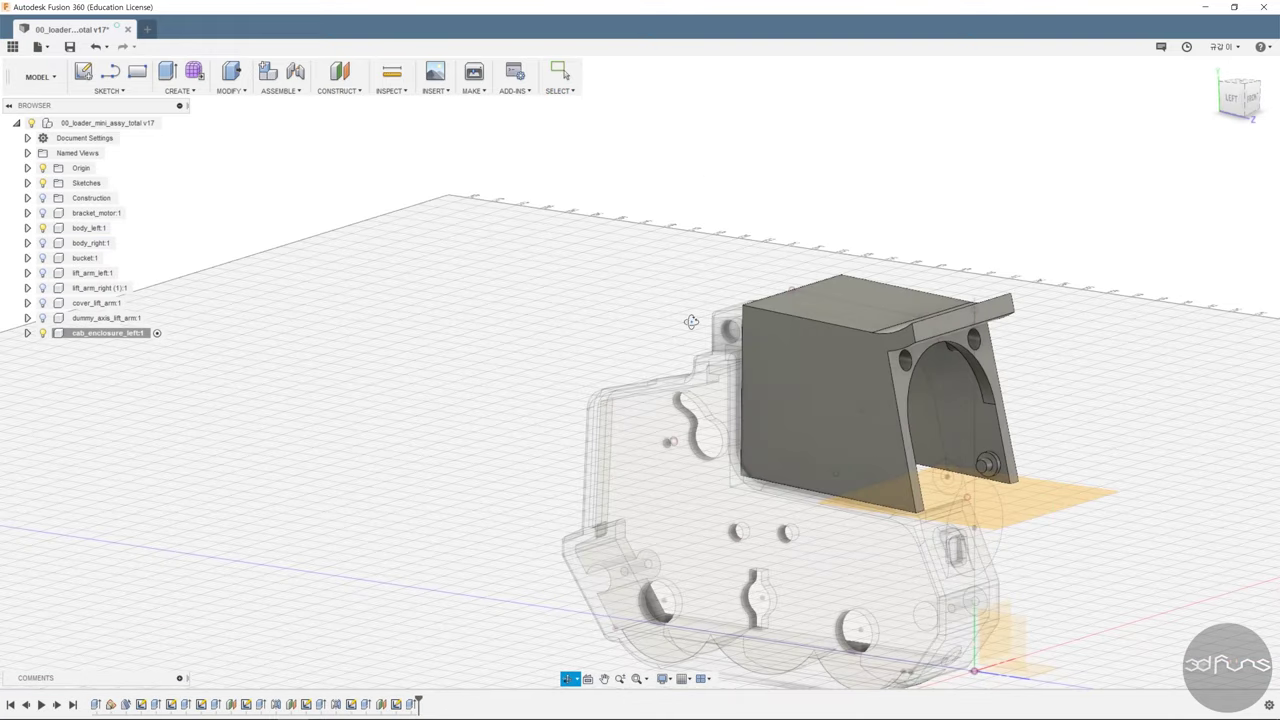
scroll(691, 322, "down", 3)
left_click(108, 90)
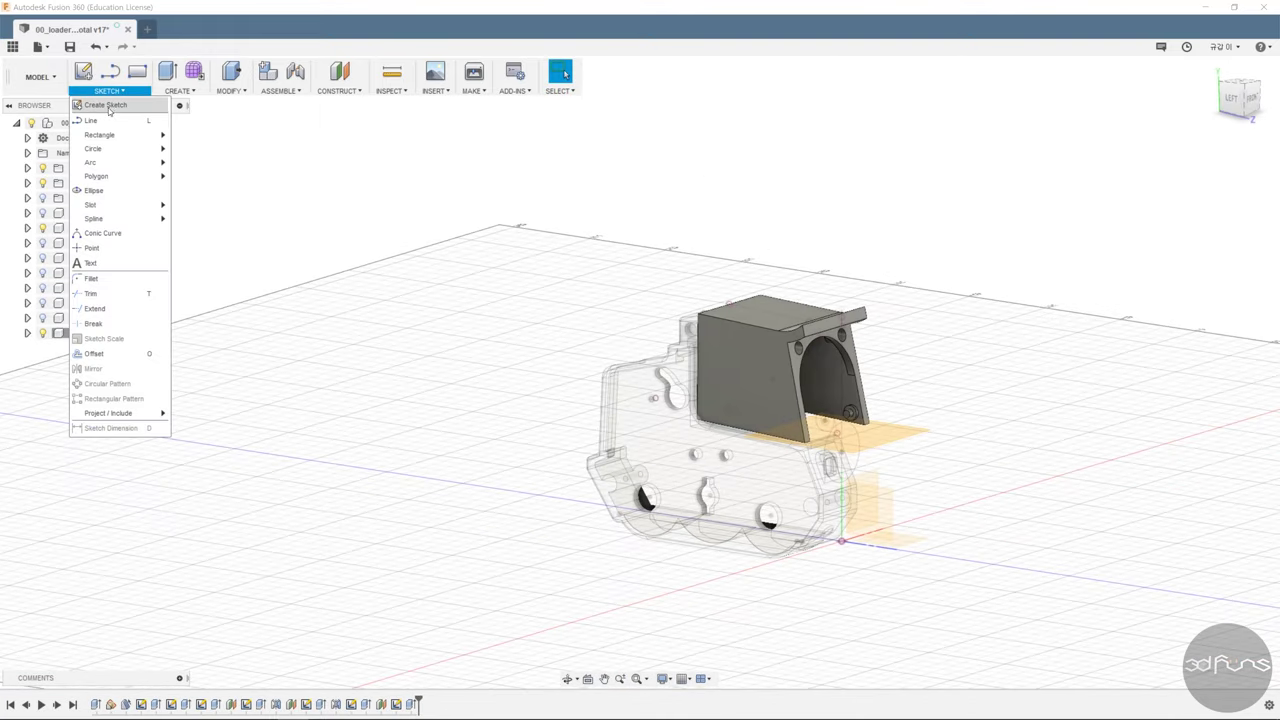
Create a sketch on the front plane and switch to a see-through style showing hidden edges.
left_click(106, 105)
left_click(858, 470)
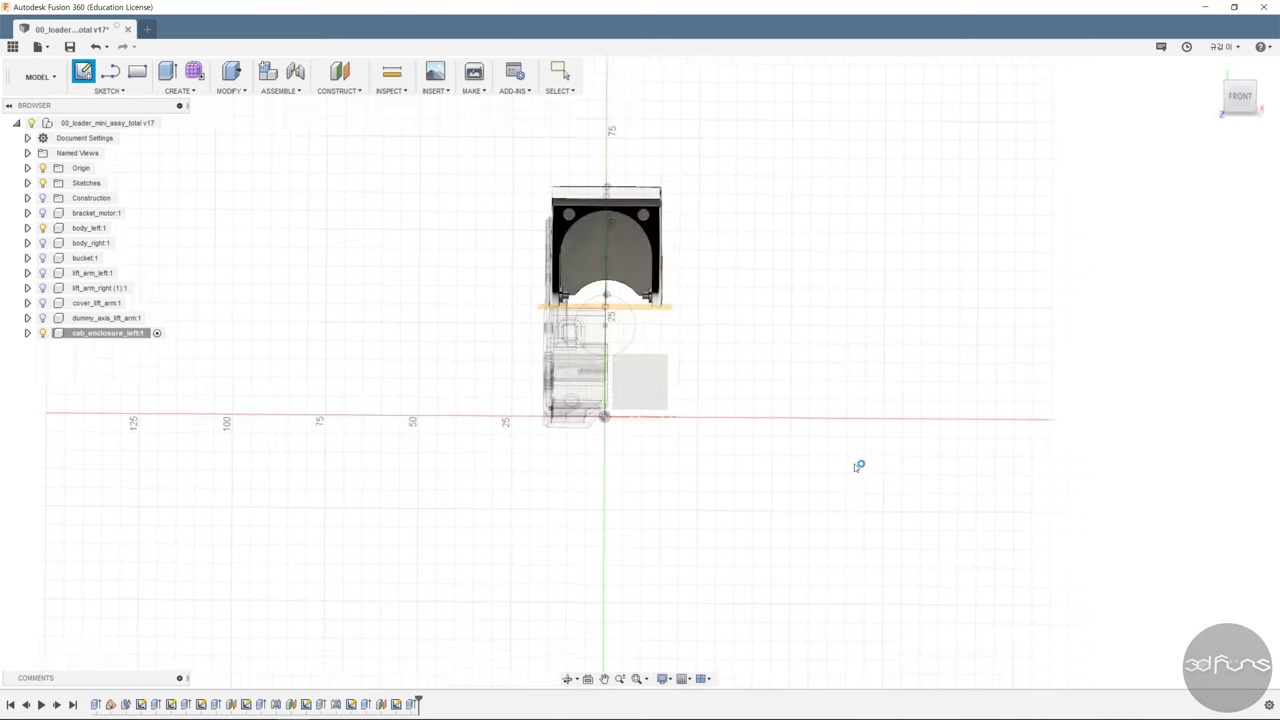
left_click(664, 679)
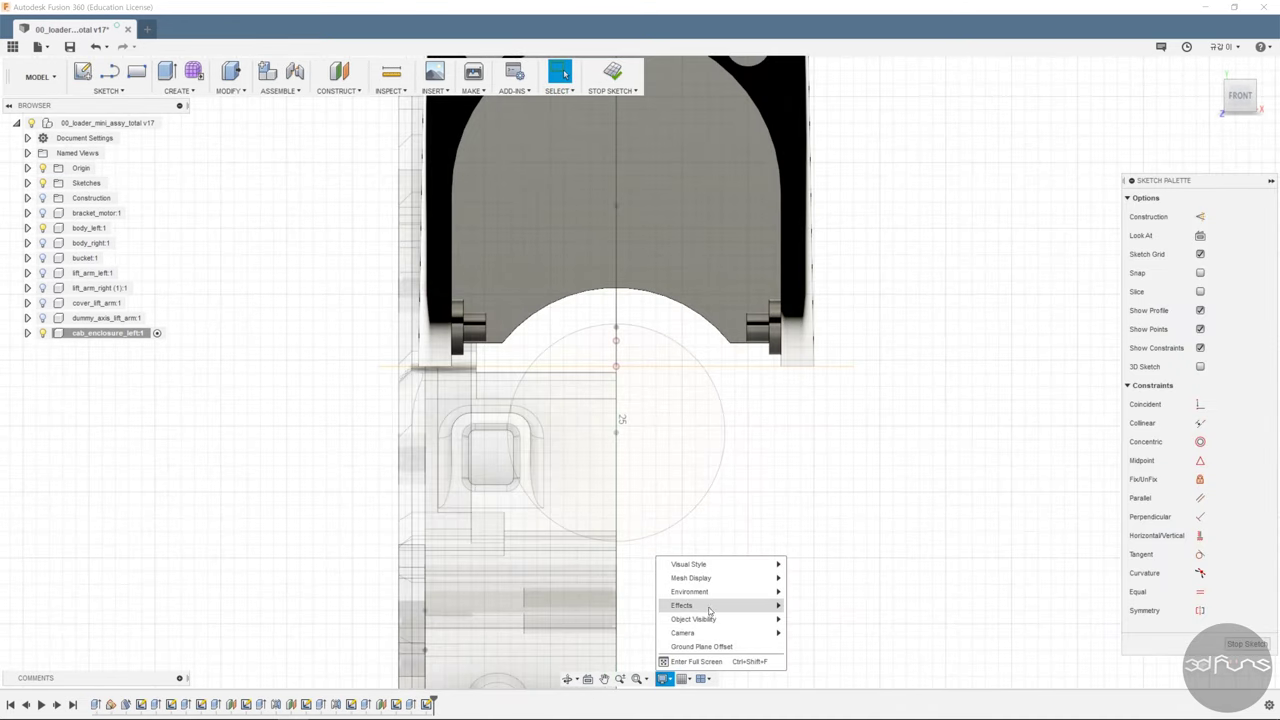
left_click(860, 620)
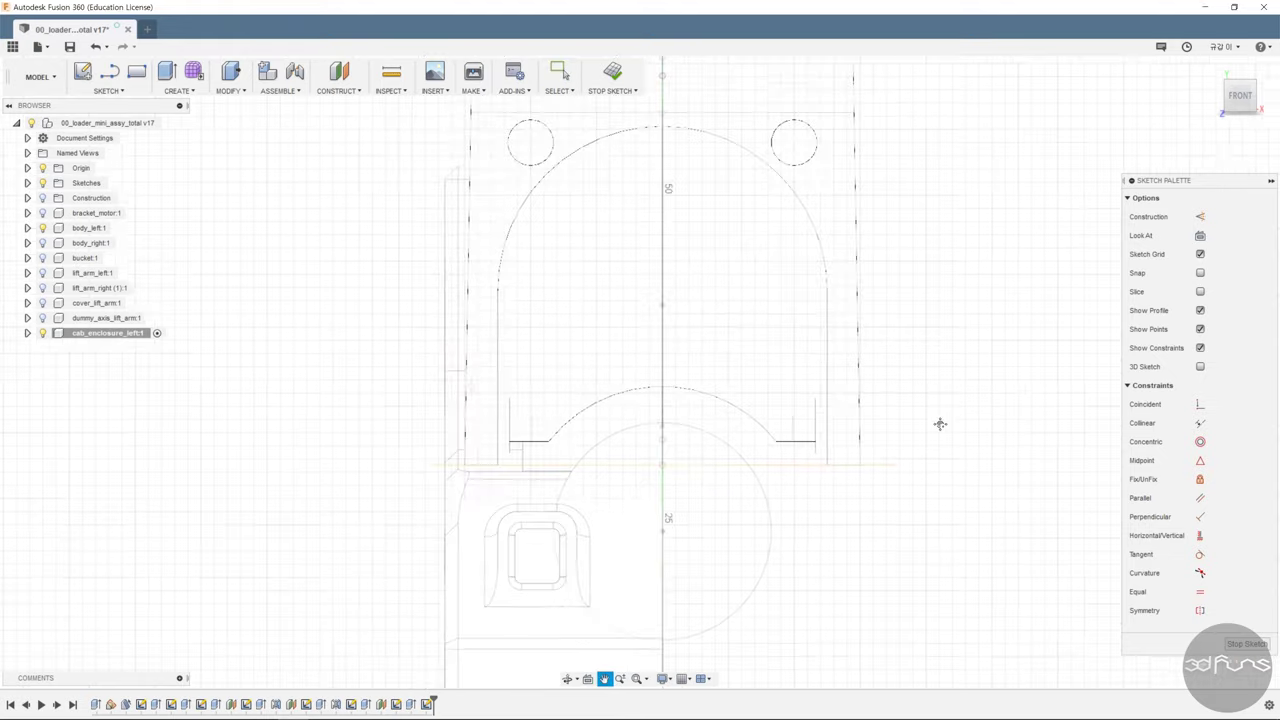
scroll(729, 351, "up", 5)
Project the body's small 1.50 mm-radius side-hole arc into the sketch.
left_click(106, 90)
left_click(205, 414)
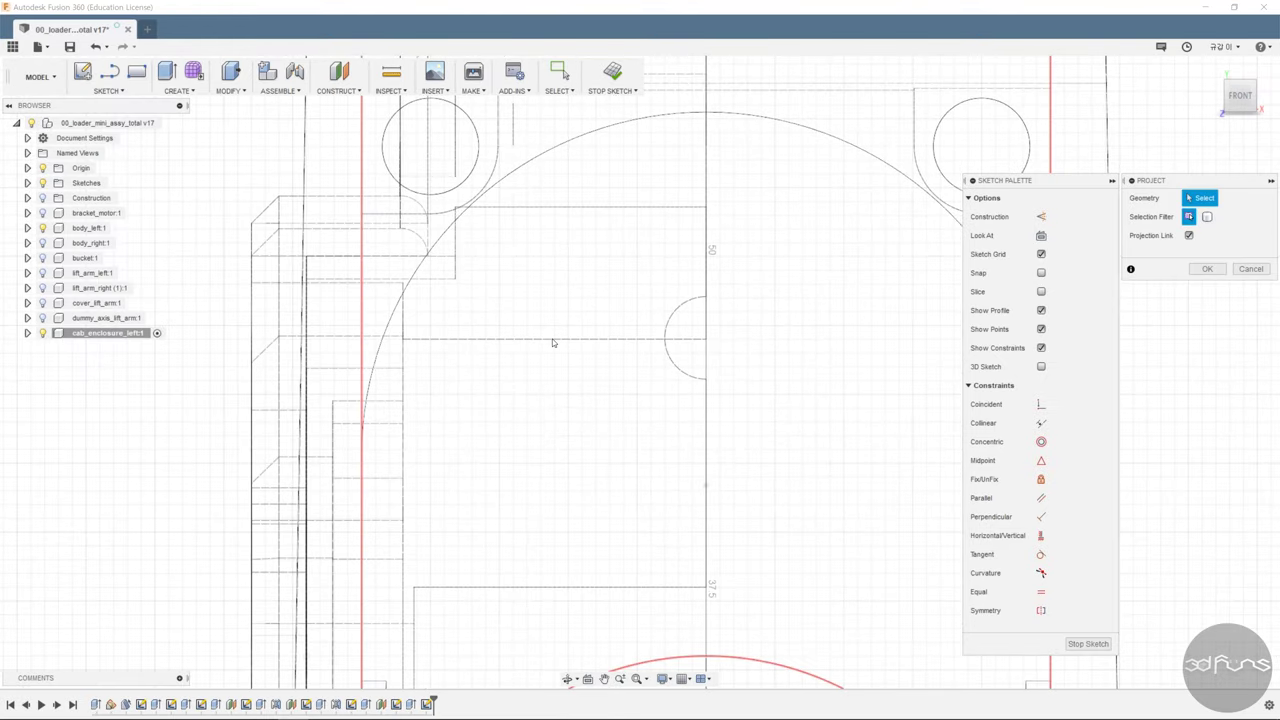
left_click(683, 310)
left_click(1239, 199)
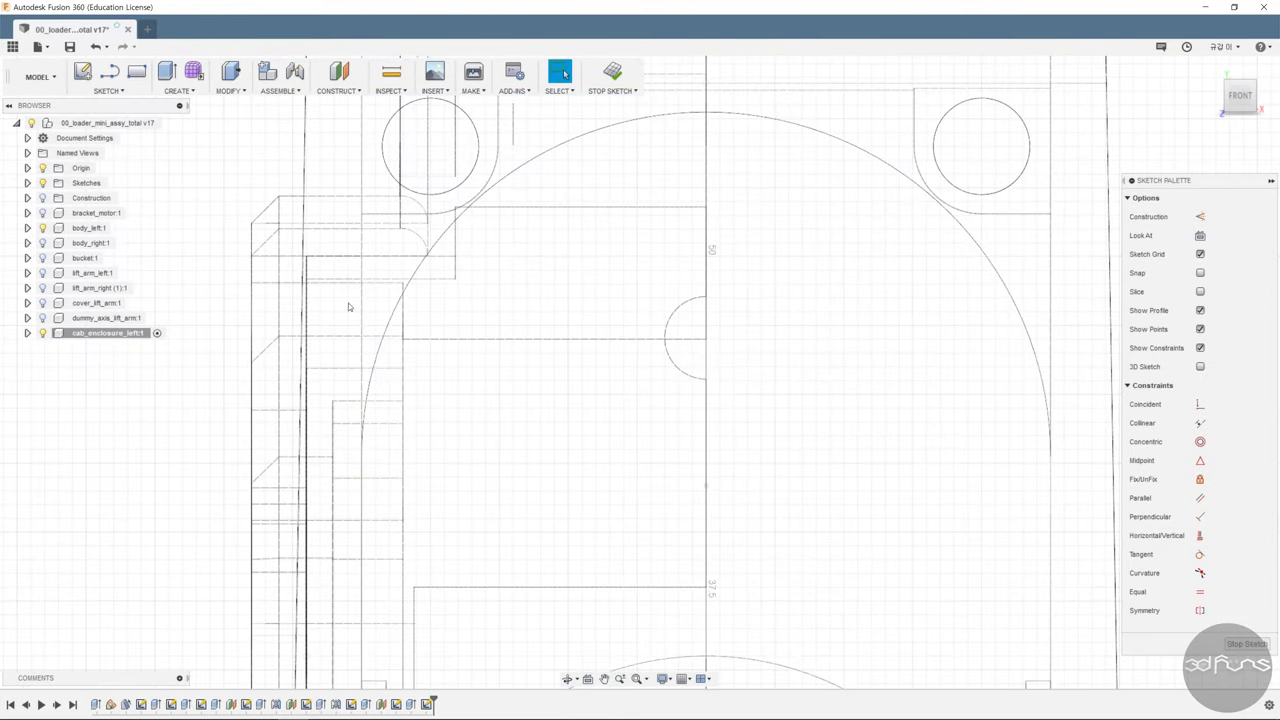
left_click(106, 90)
left_click(205, 414)
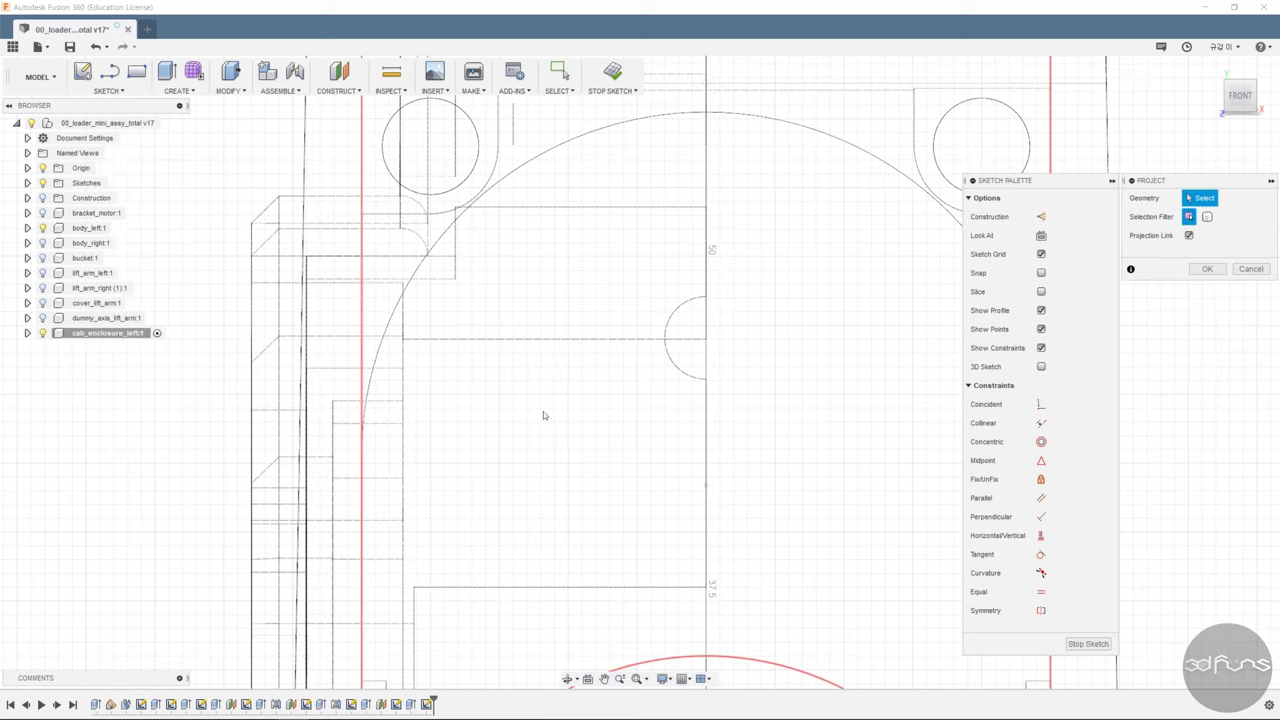
left_click(677, 317)
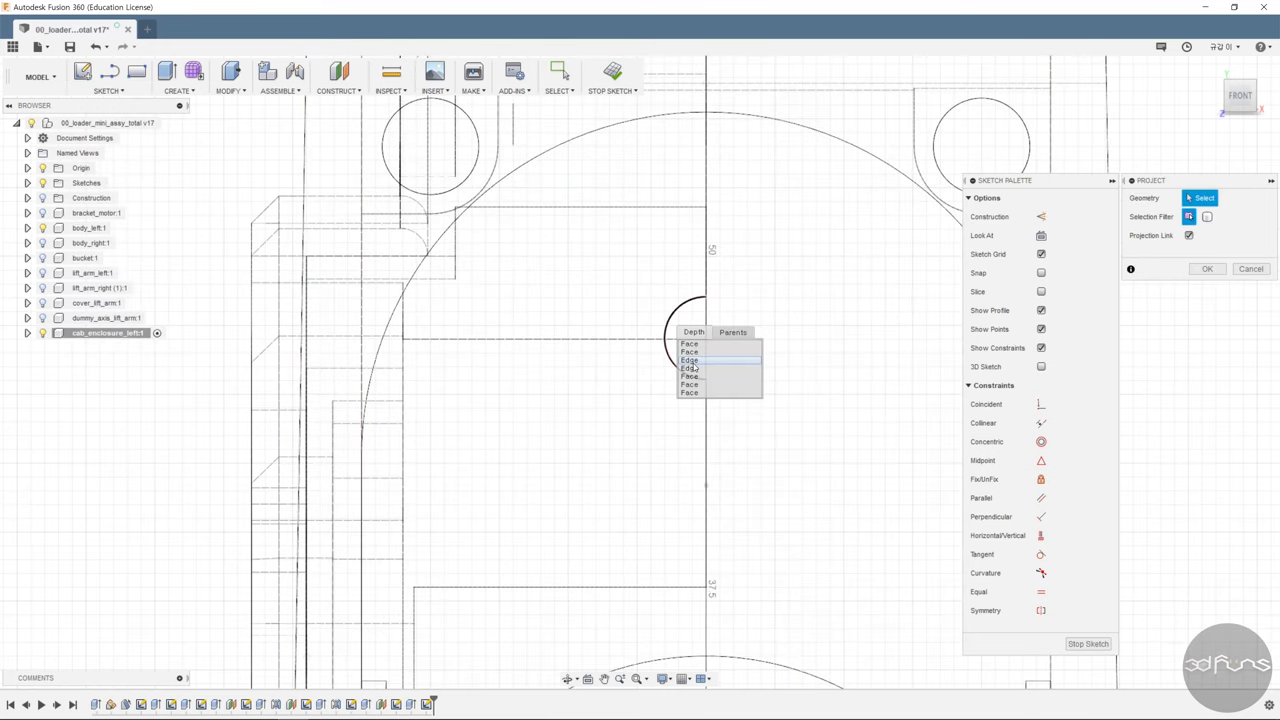
left_click(691, 349)
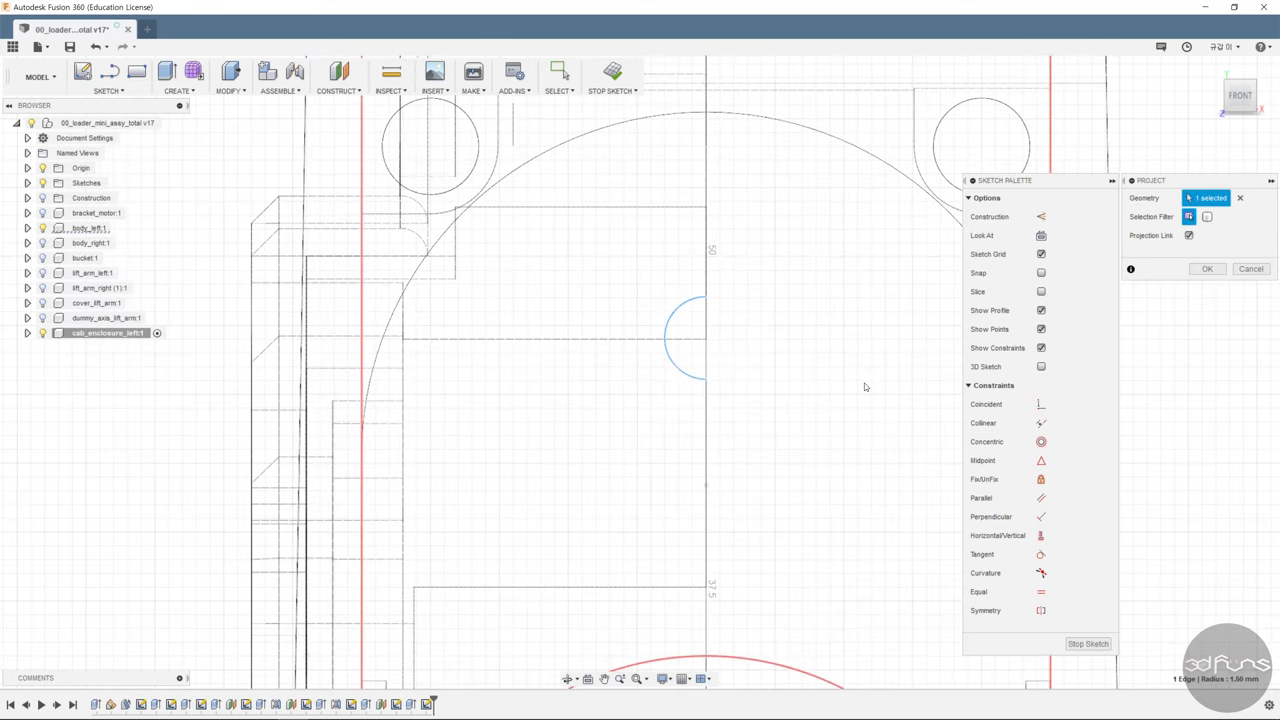
key("Return")
scroll(855, 375, "down", 2)
Draw a roughly 5 mm circle centred on the projected arc and finish the sketch.
key("c")
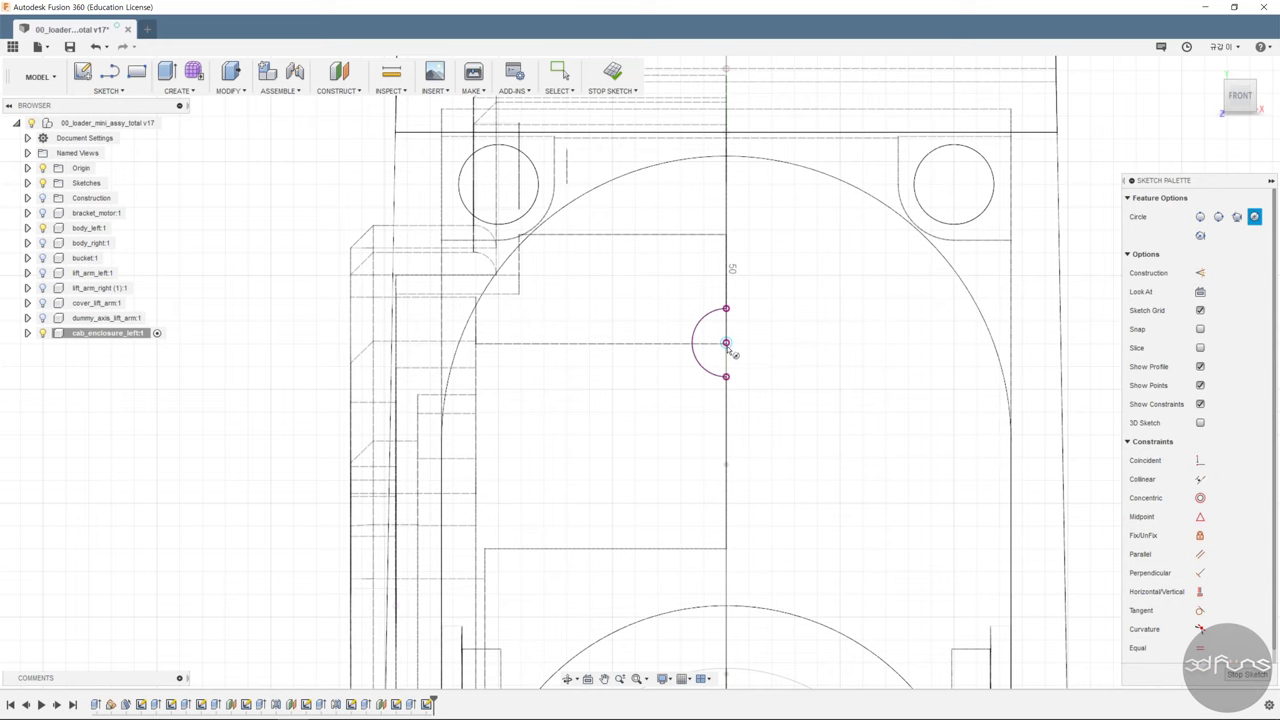
left_click(770, 380)
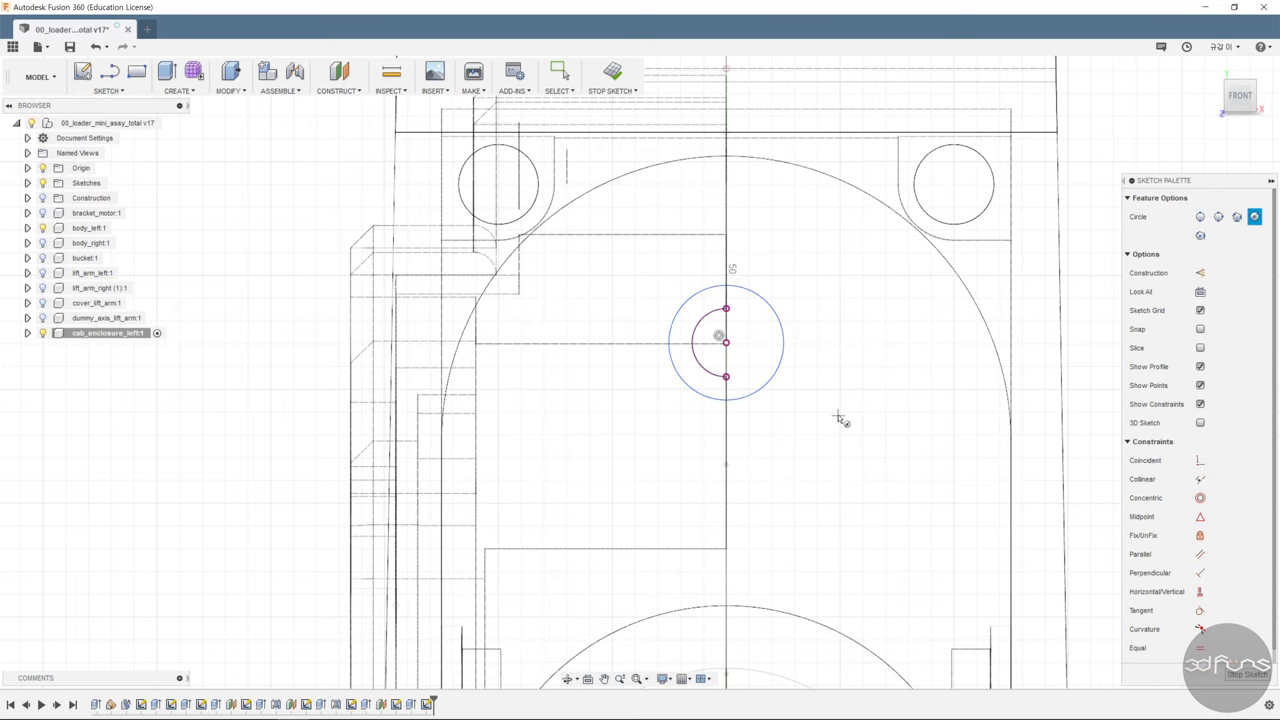
scroll(1048, 325, "down", 3)
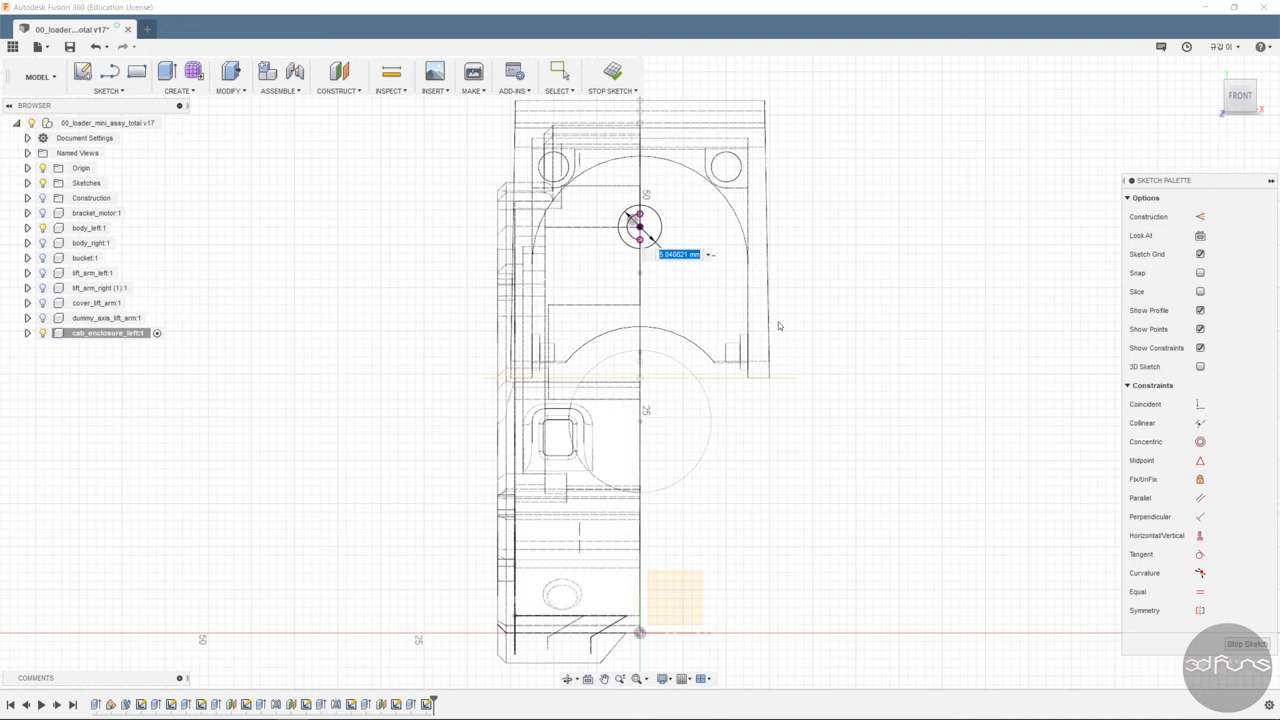
left_click(612, 70)
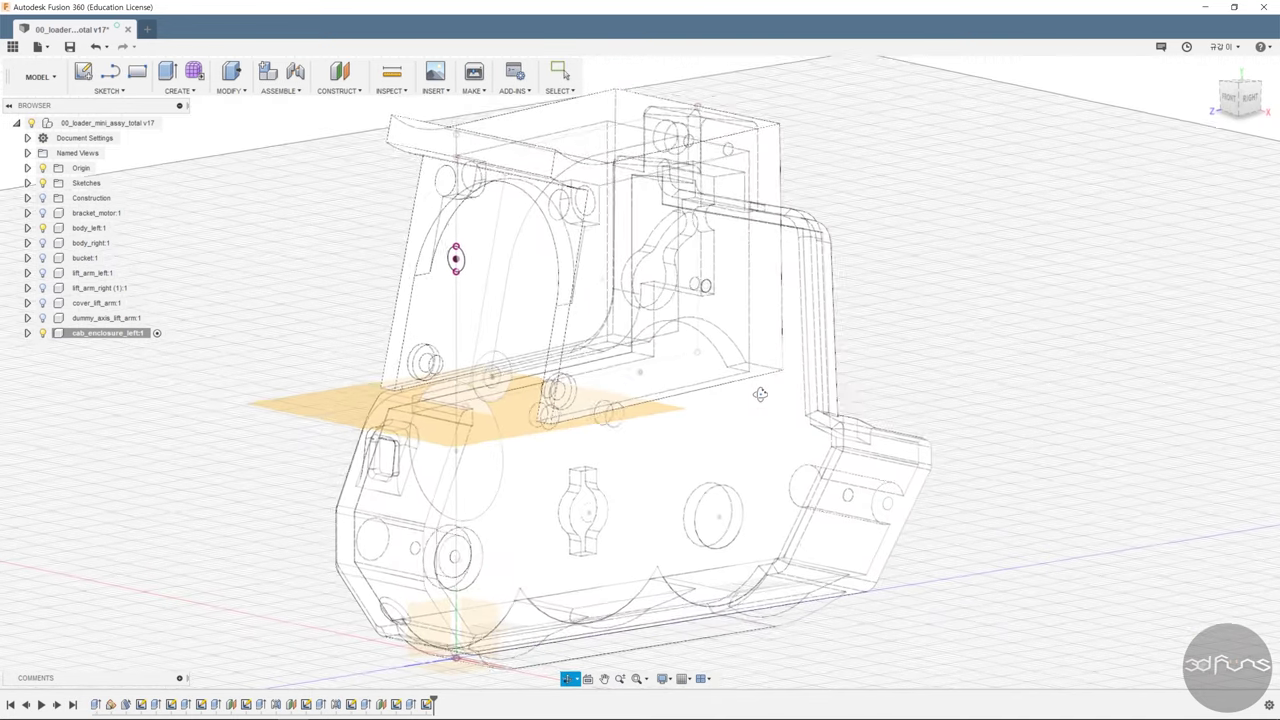
Hide the left and right body parts and return to the solid shaded style.
left_click(42, 228)
left_click(42, 243)
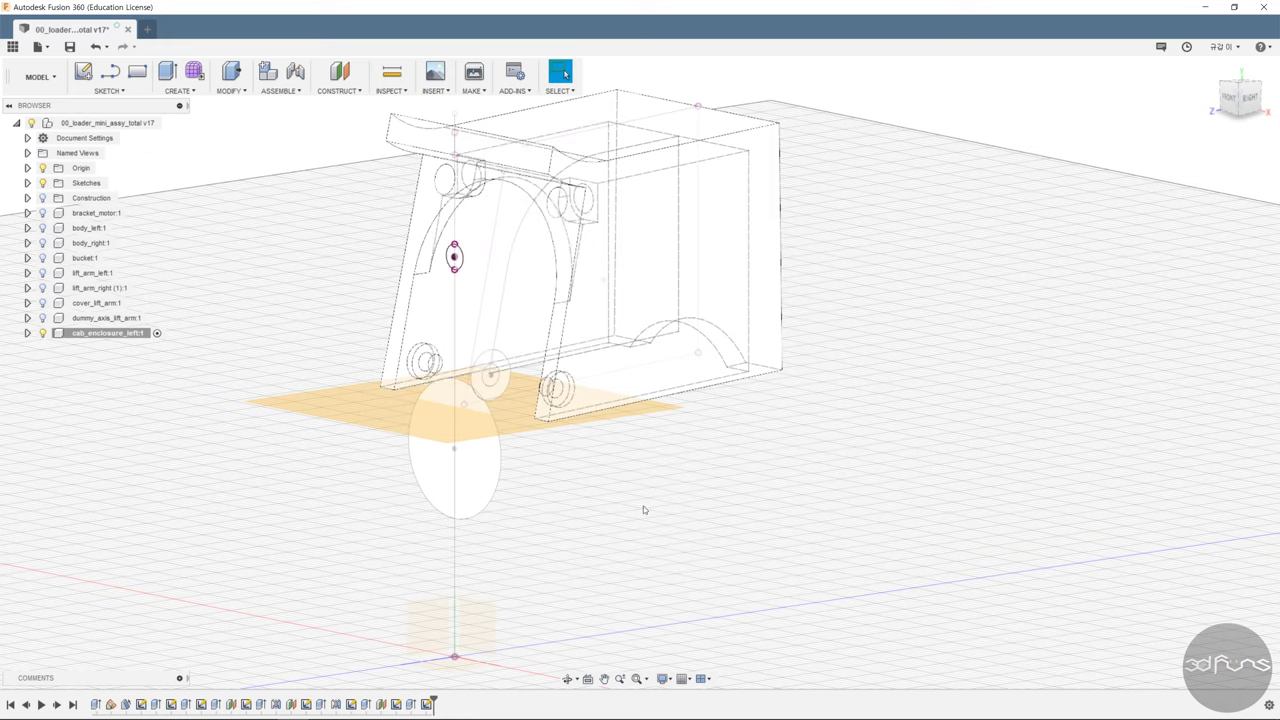
left_click(663, 679)
left_click(860, 596)
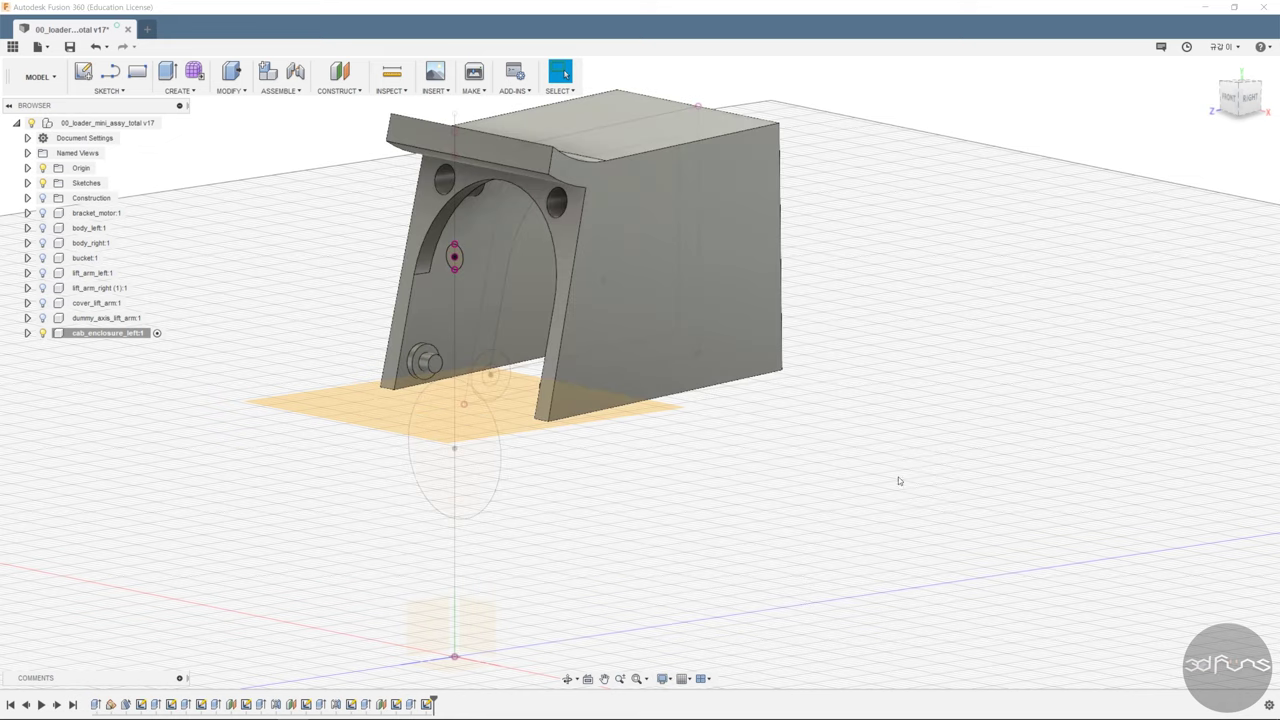
Extrude the small circle as a cut through all of the enclosure.
key("e")
scroll(581, 258, "up", 5)
left_click(556, 357)
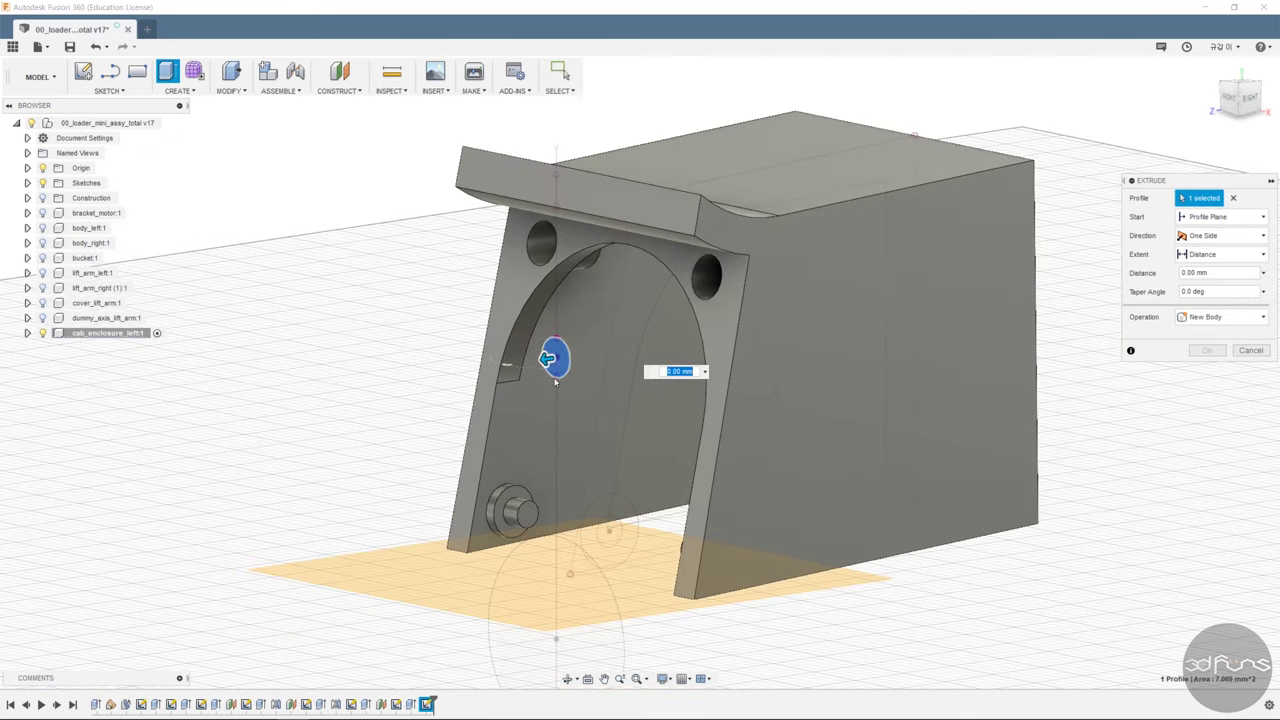
left_click_drag(560, 356, 1062, 278)
left_click(1222, 254)
left_click(1217, 308)
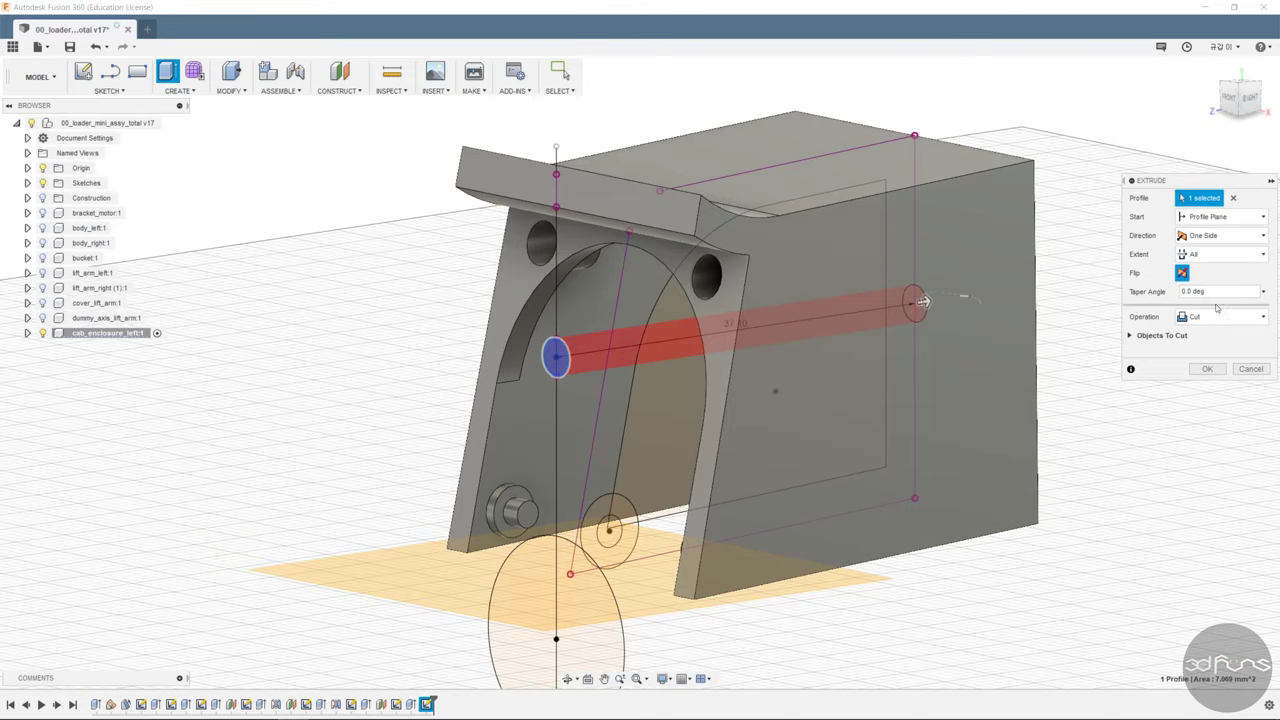
left_click(1208, 369)
mouse_move(1171, 371)
middle_mouse_down("shift")
mouse_move(1107, 408)
mouse_move(1074, 369)
mouse_move(1174, 386)
mouse_move(1009, 390)
middle_mouse_up("shift")
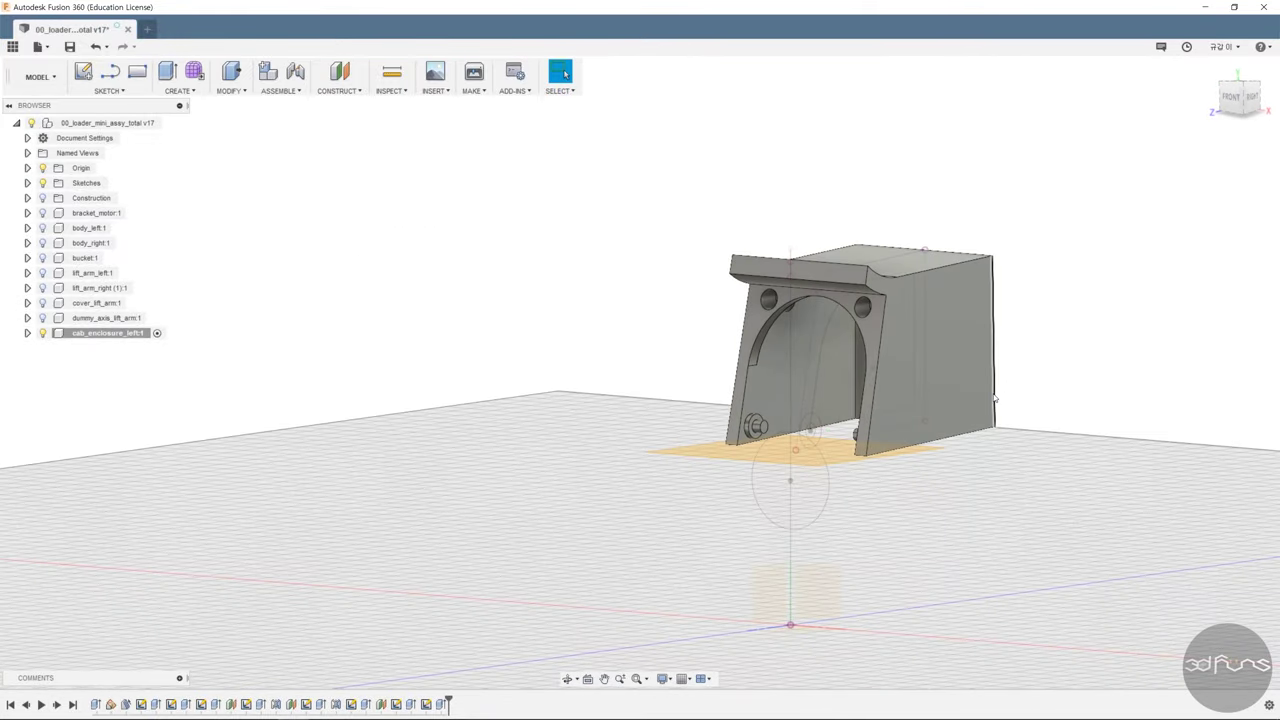
Fillet the top edge and the lower front corner edges at 3.0 mm.
left_click(231, 90)
left_click(240, 120)
mouse_move(900, 230)
middle_mouse_down("shift")
mouse_move(976, 214)
mouse_move(982, 252)
middle_mouse_up("shift")
left_click(982, 252)
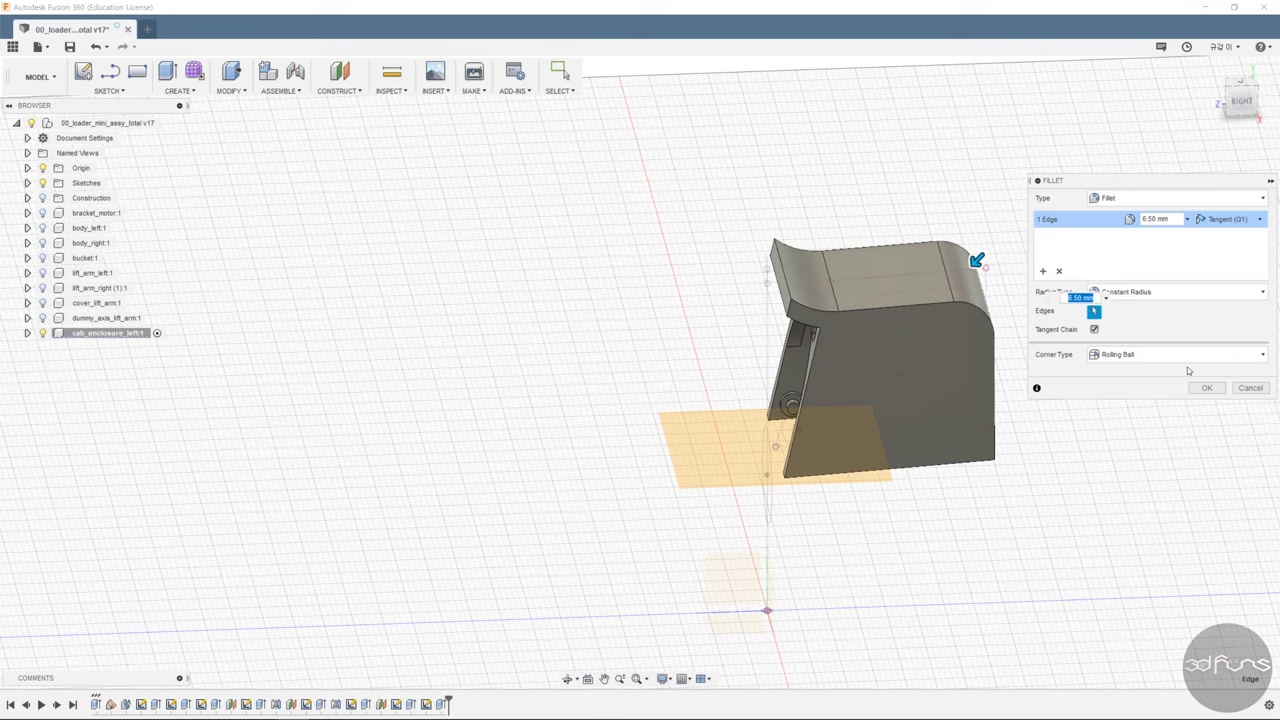
type("3")
key("Return")
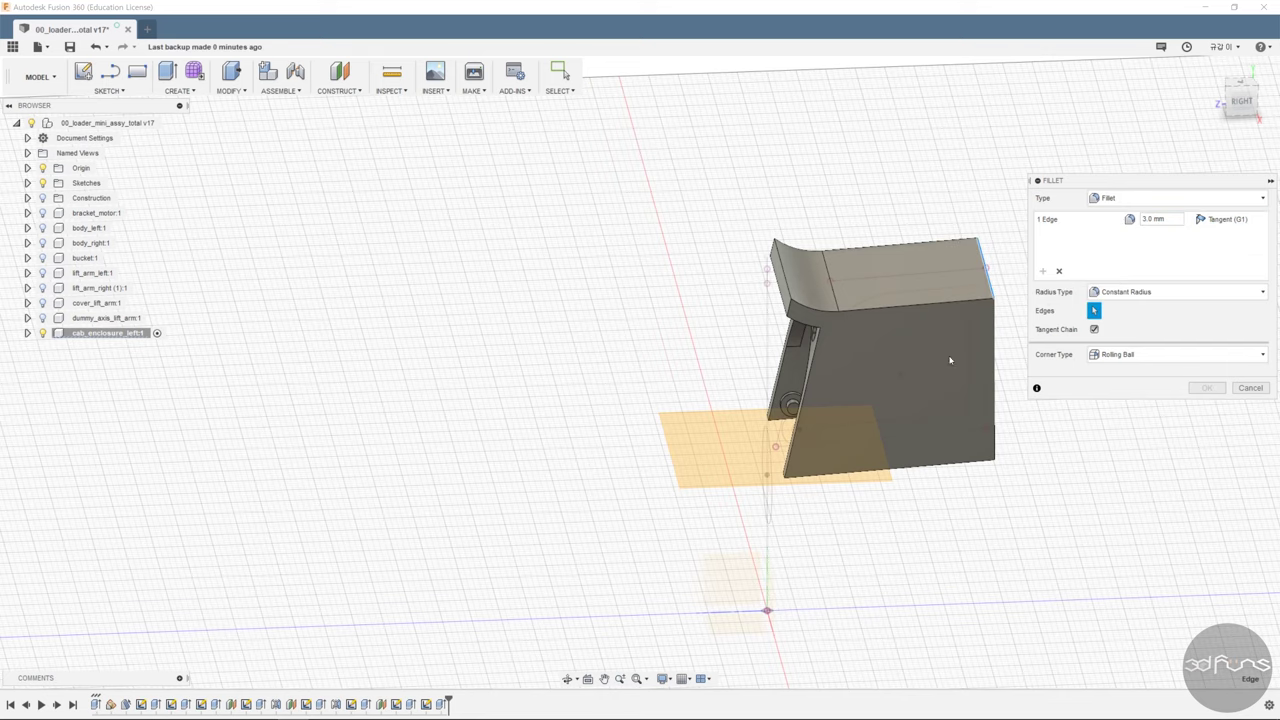
mouse_move(1037, 454)
middle_mouse_down("shift")
mouse_move(914, 427)
mouse_move(960, 423)
middle_mouse_up("shift")
scroll(750, 450, "up", 5)
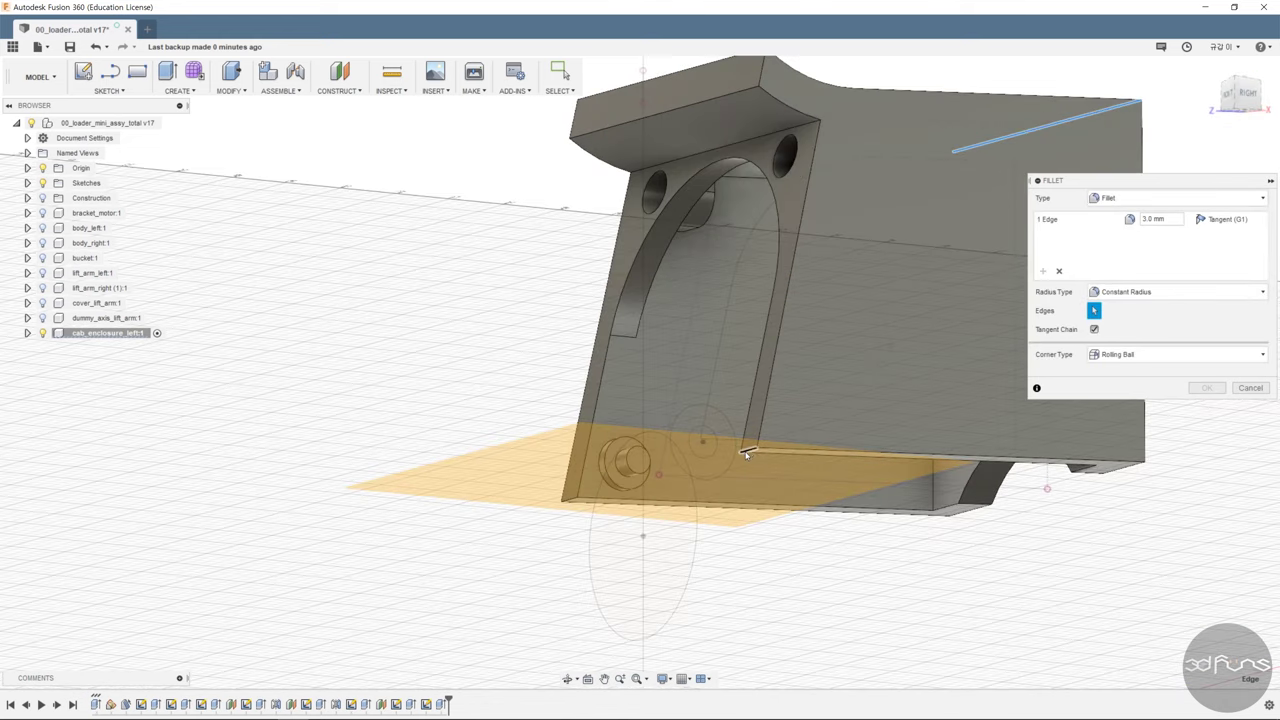
left_click(746, 449)
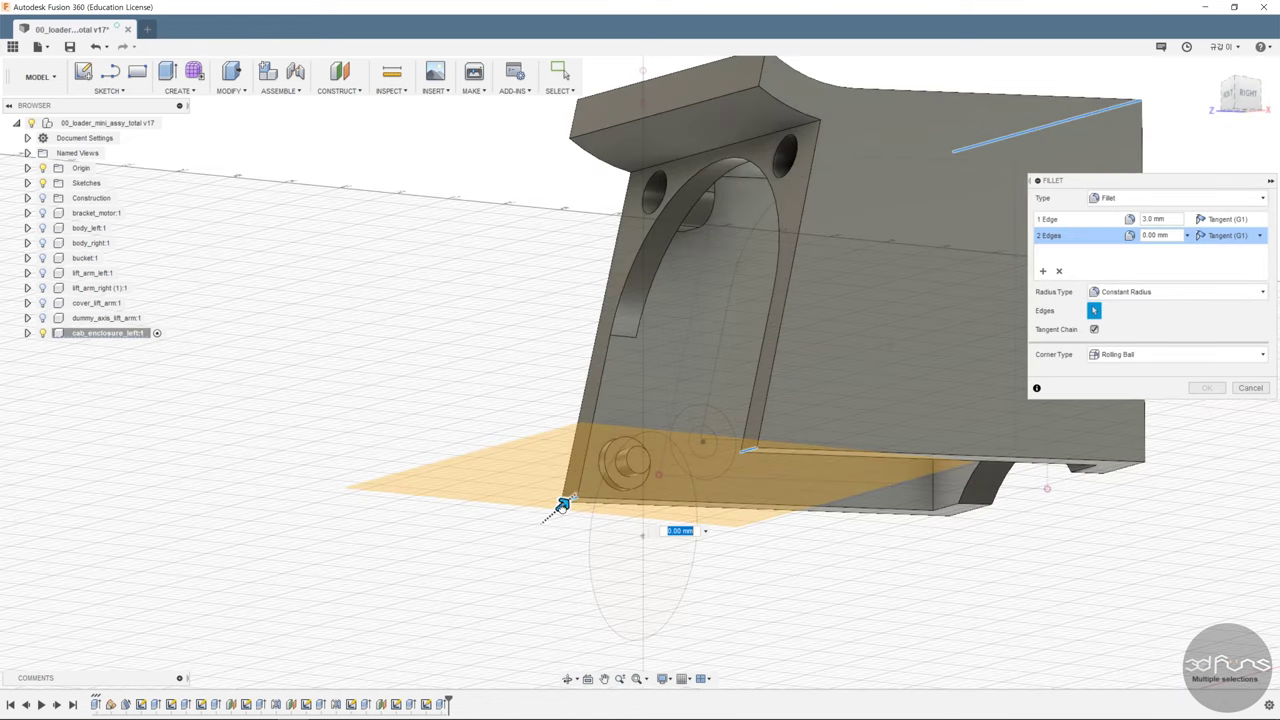
left_click_drag(563, 505, 895, 532)
type("3")
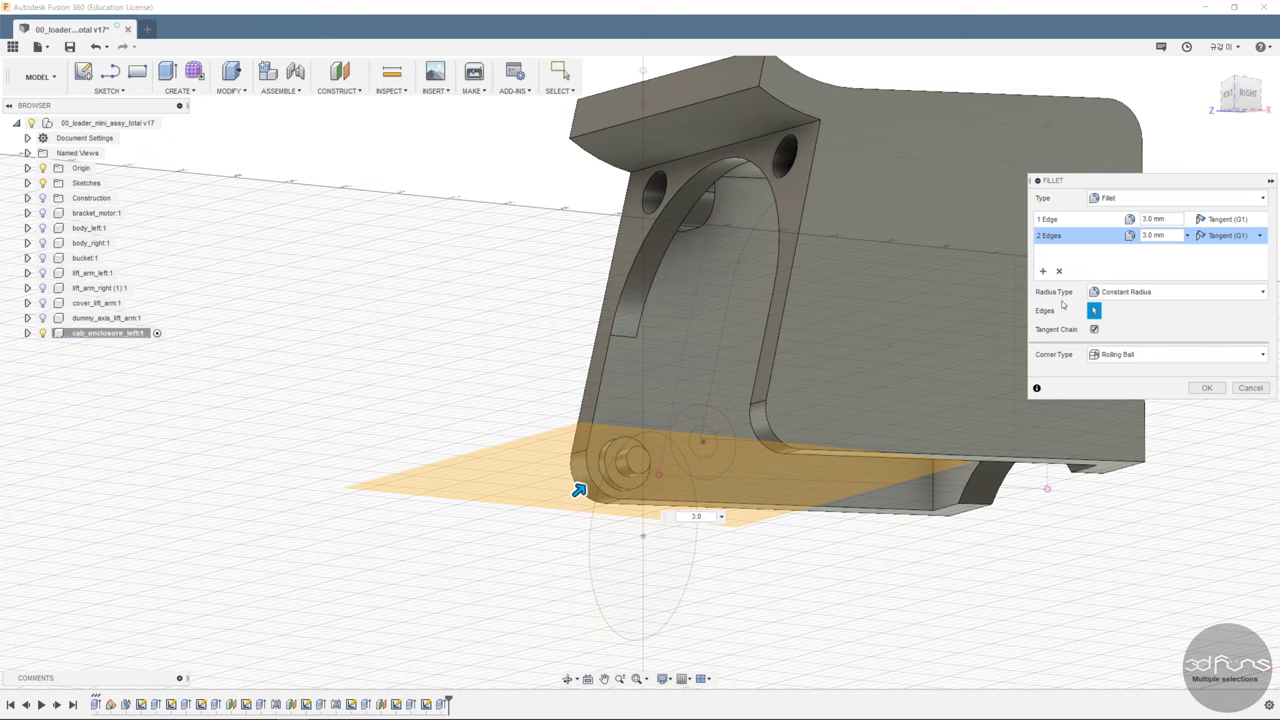
Add the two bottom rear corner edges at 5.5 mm and apply all the fillets.
mouse_move(578, 490)
middle_mouse_down("shift")
mouse_move(717, 450)
mouse_move(887, 450)
middle_mouse_up("shift")
left_click(913, 412)
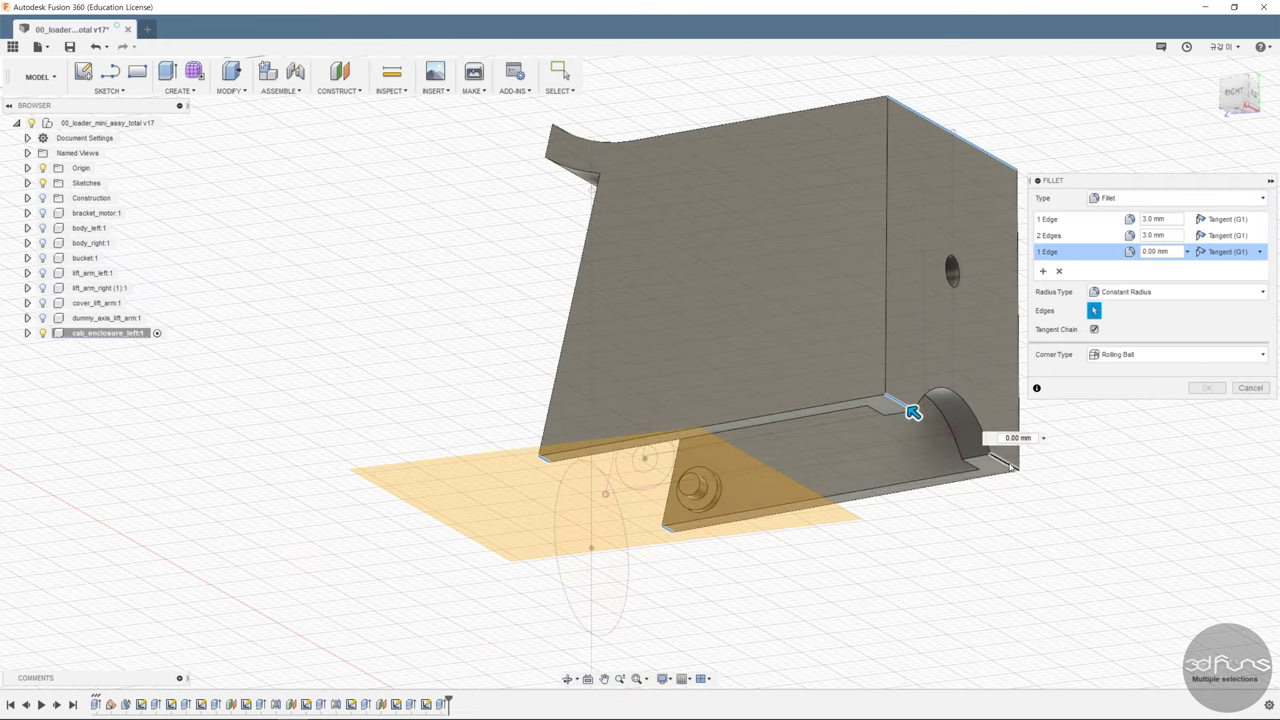
left_click(1012, 466)
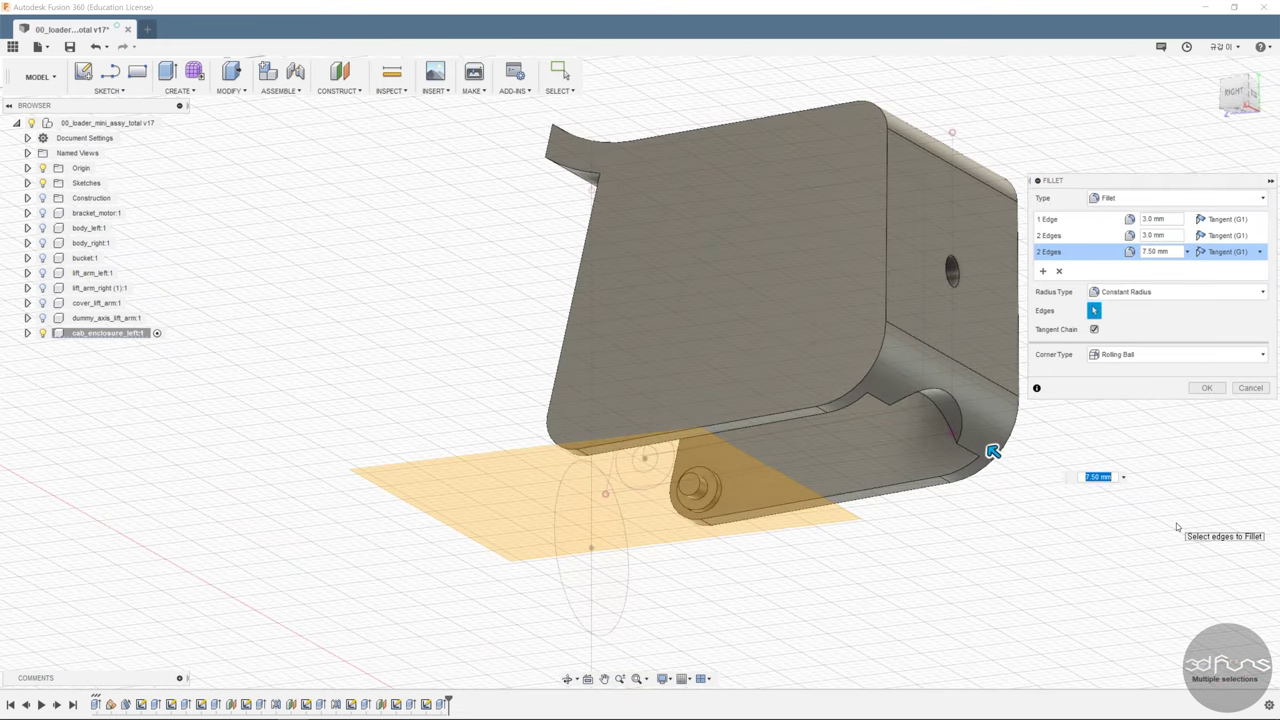
type("5.5")
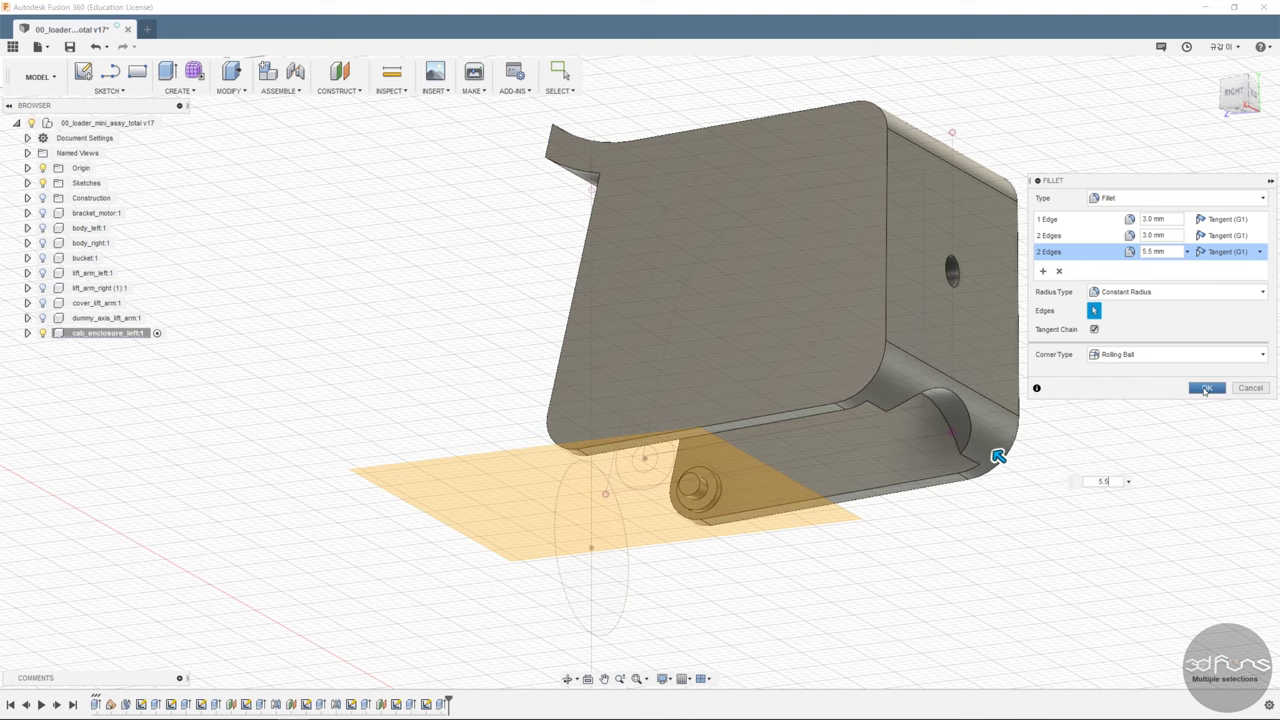
left_click(1206, 390)
scroll(973, 568, "down", 2)
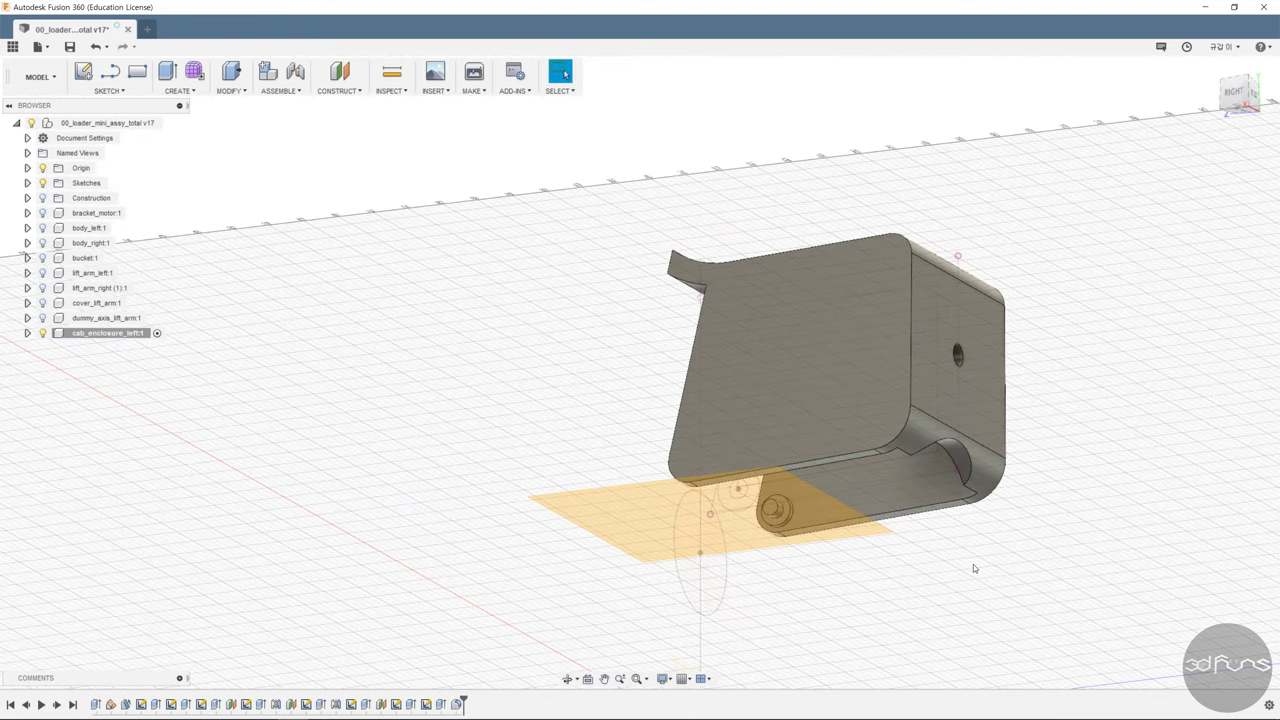
middle_click_drag(965, 560, 1021, 532, "shift")
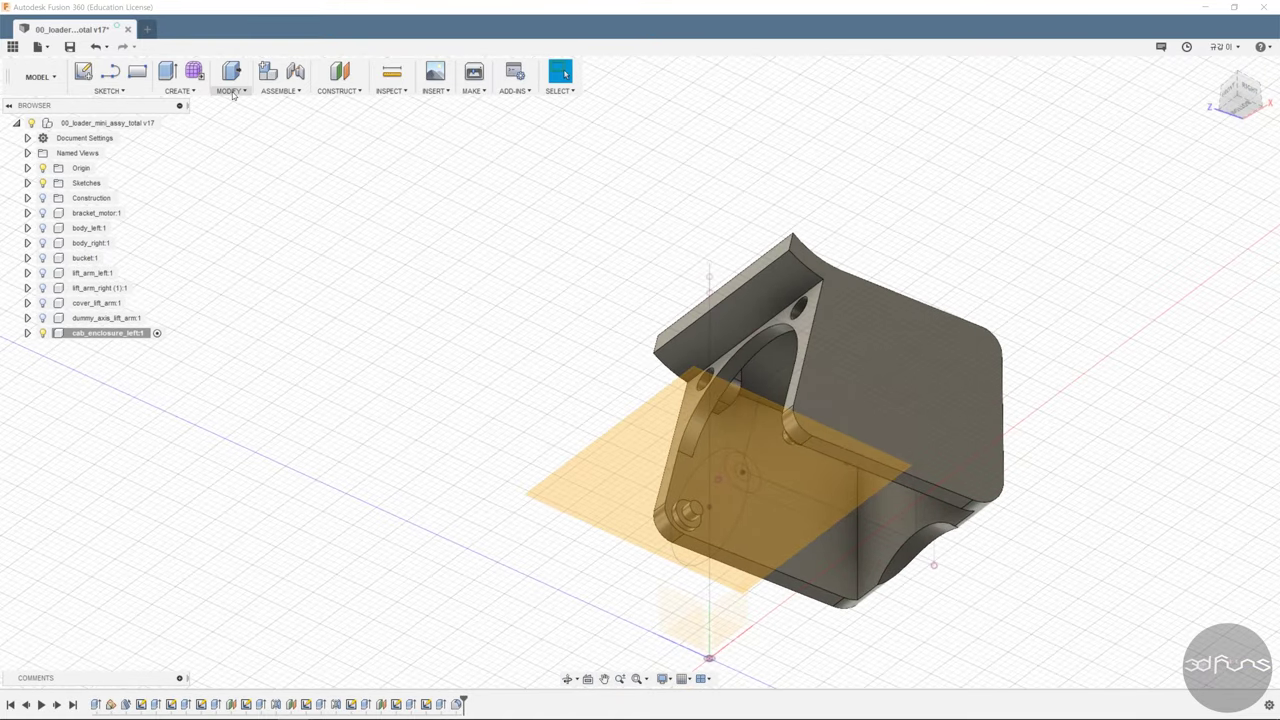
Fillet an underside edge of the enclosure at 1.0 mm.
left_click(232, 94)
left_click(252, 130)
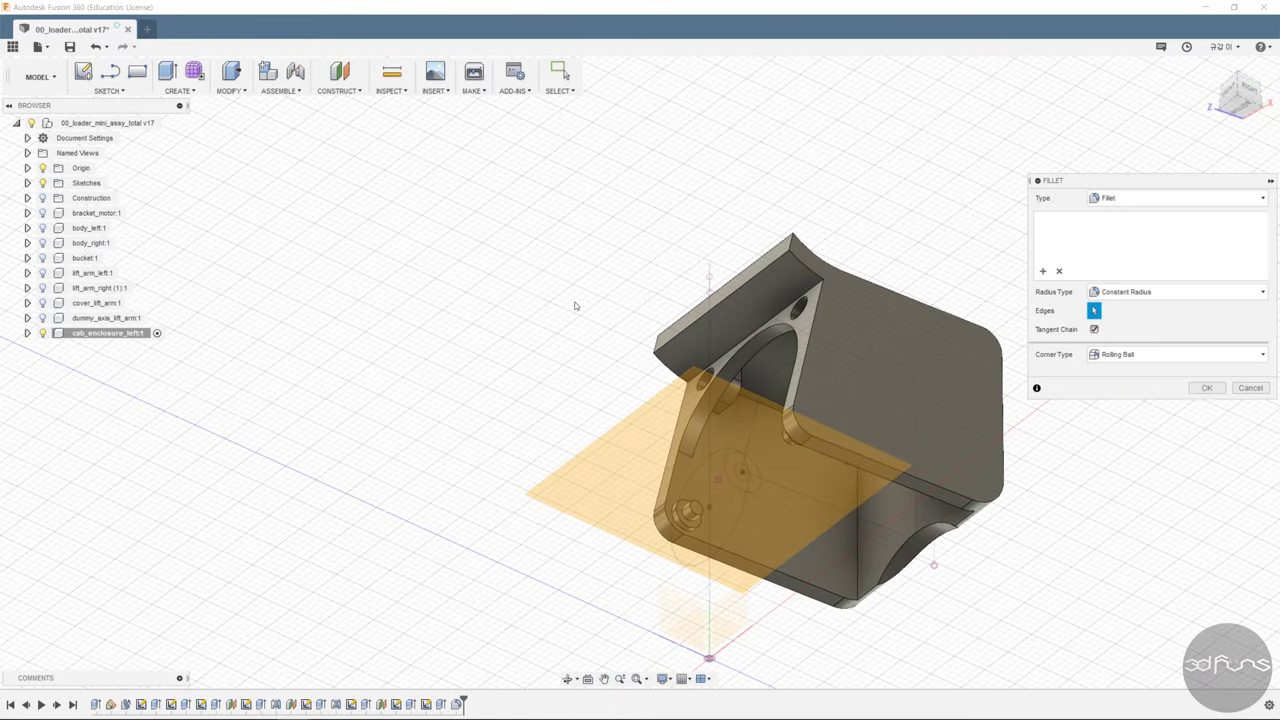
left_click(921, 535)
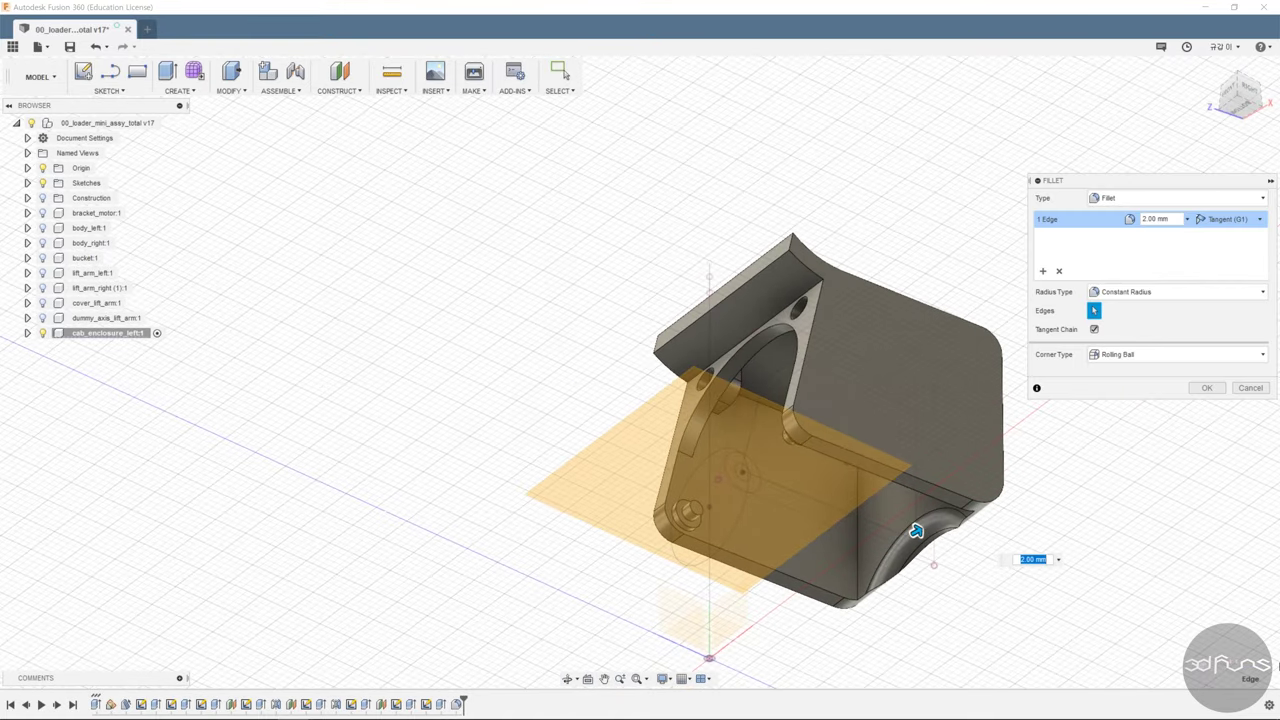
type("1.0")
left_click(1207, 389)
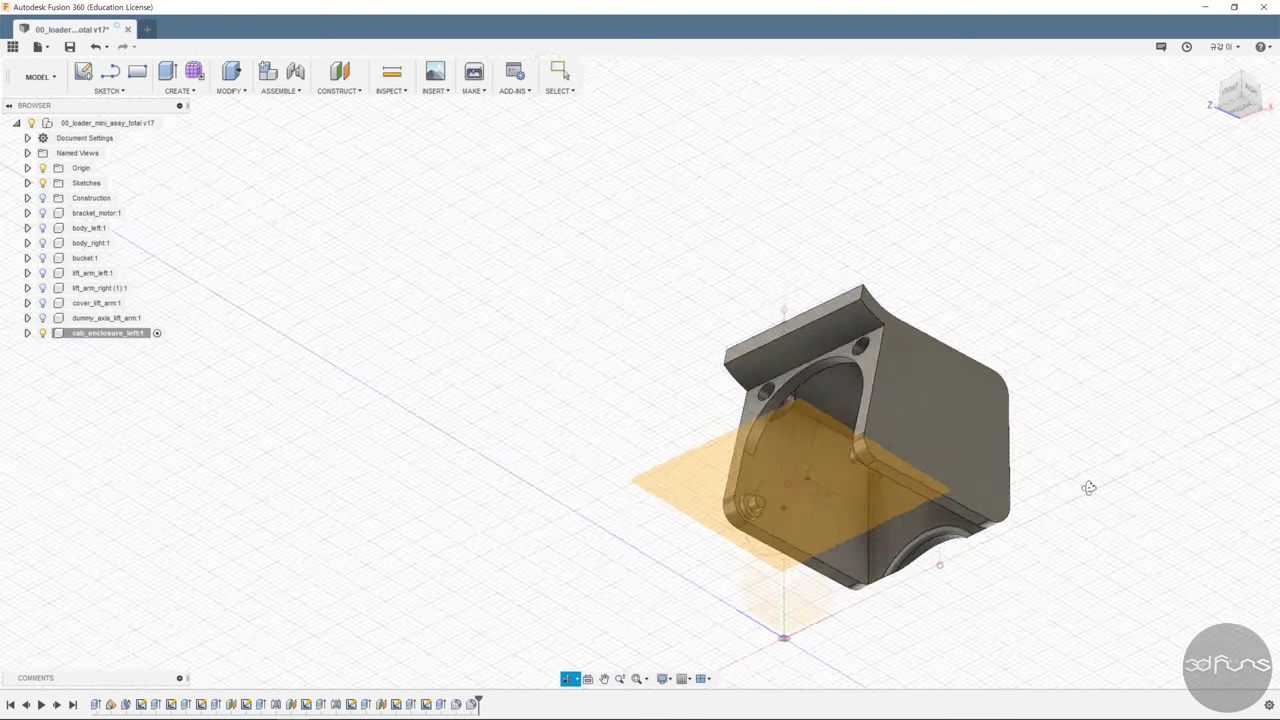
Fillet the two front ledge edges at 6 mm.
left_click(232, 90)
left_click(233, 120)
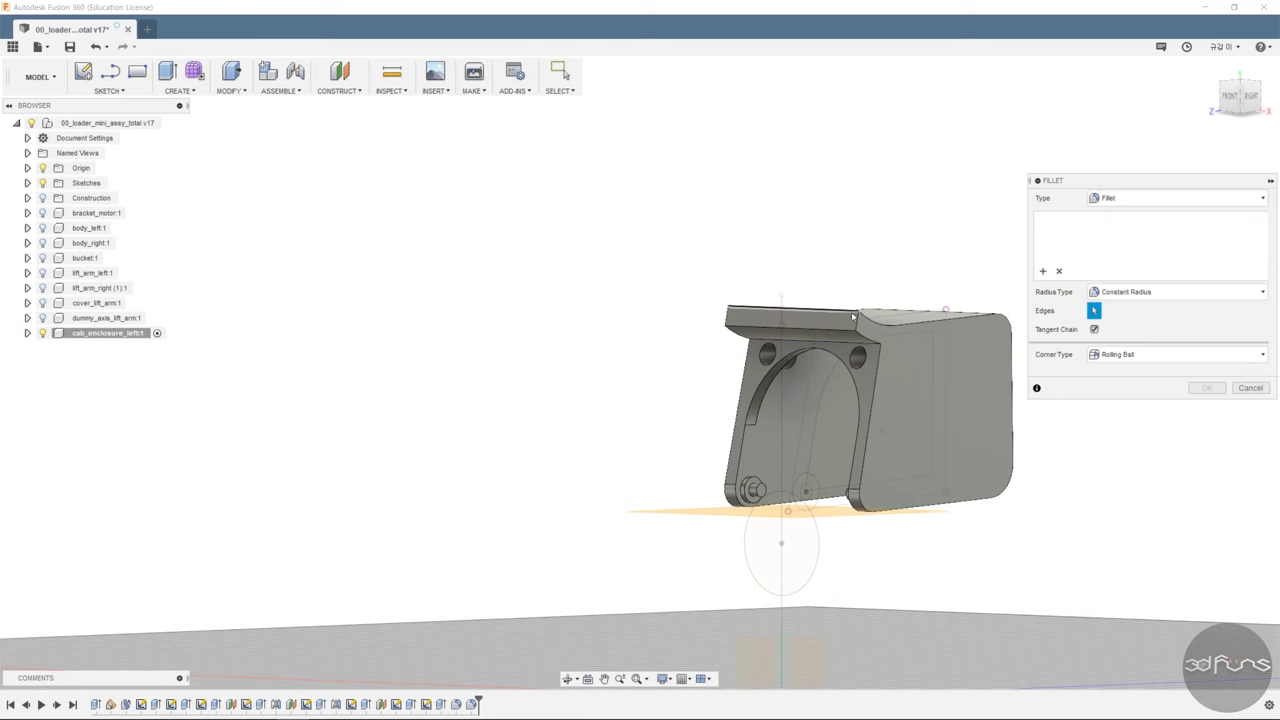
left_click(800, 318)
left_click(730, 316)
middle_click_drag(730, 316, 728, 310, "shift")
left_click_drag(728, 310, 744, 312)
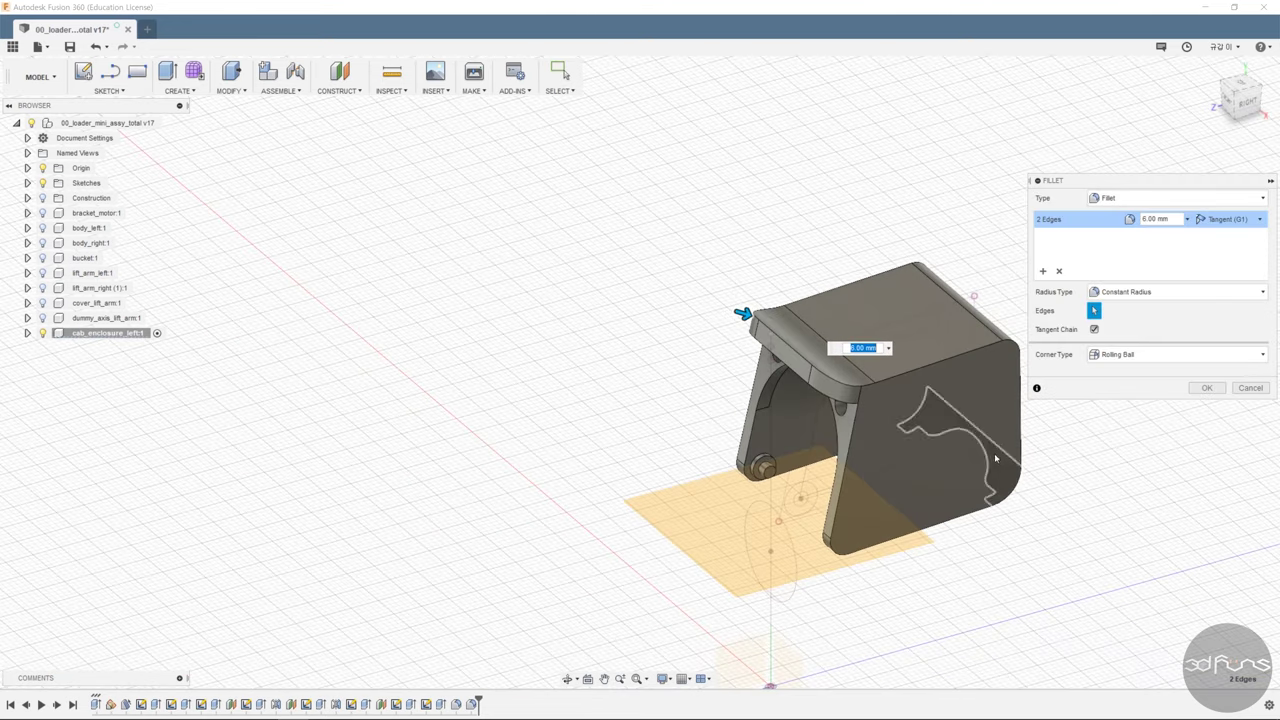
left_click(1205, 389)
Fillet the edge beneath the front ledge at 2.0 mm.
middle_click_drag(1120, 423, 241, 224, "shift")
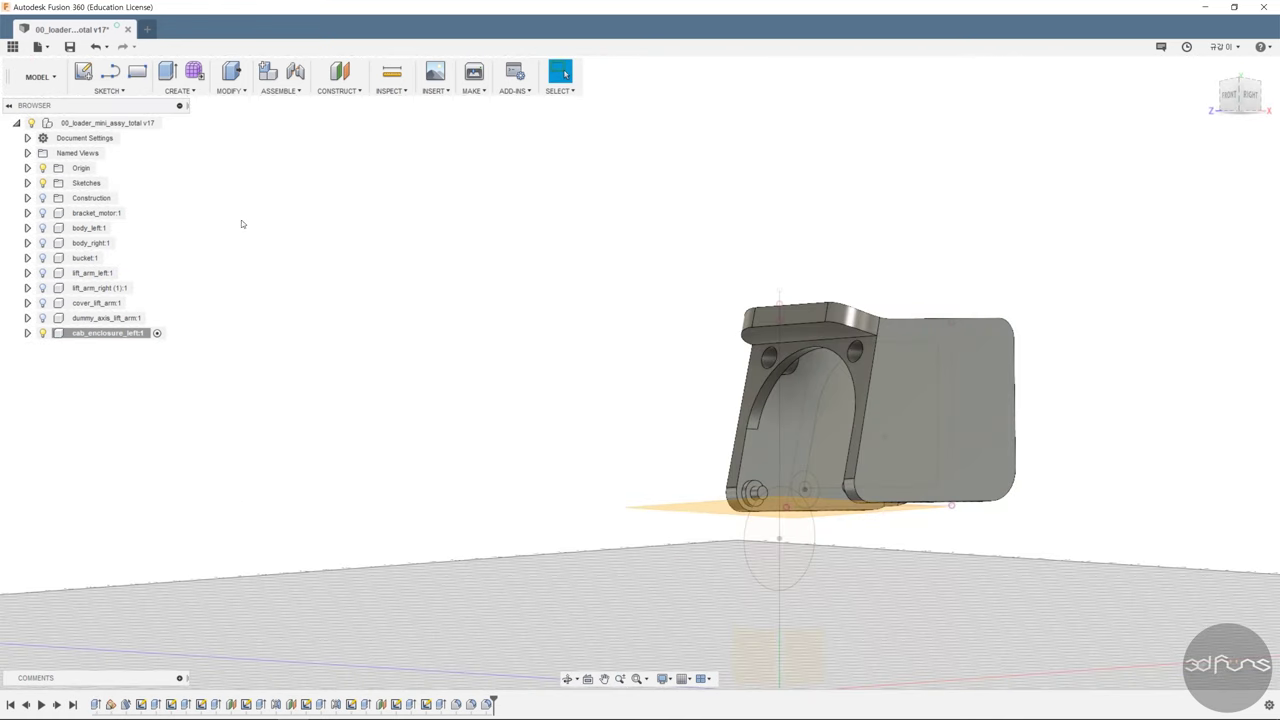
left_click(230, 91)
left_click(240, 117)
scroll(850, 320, "up", 3)
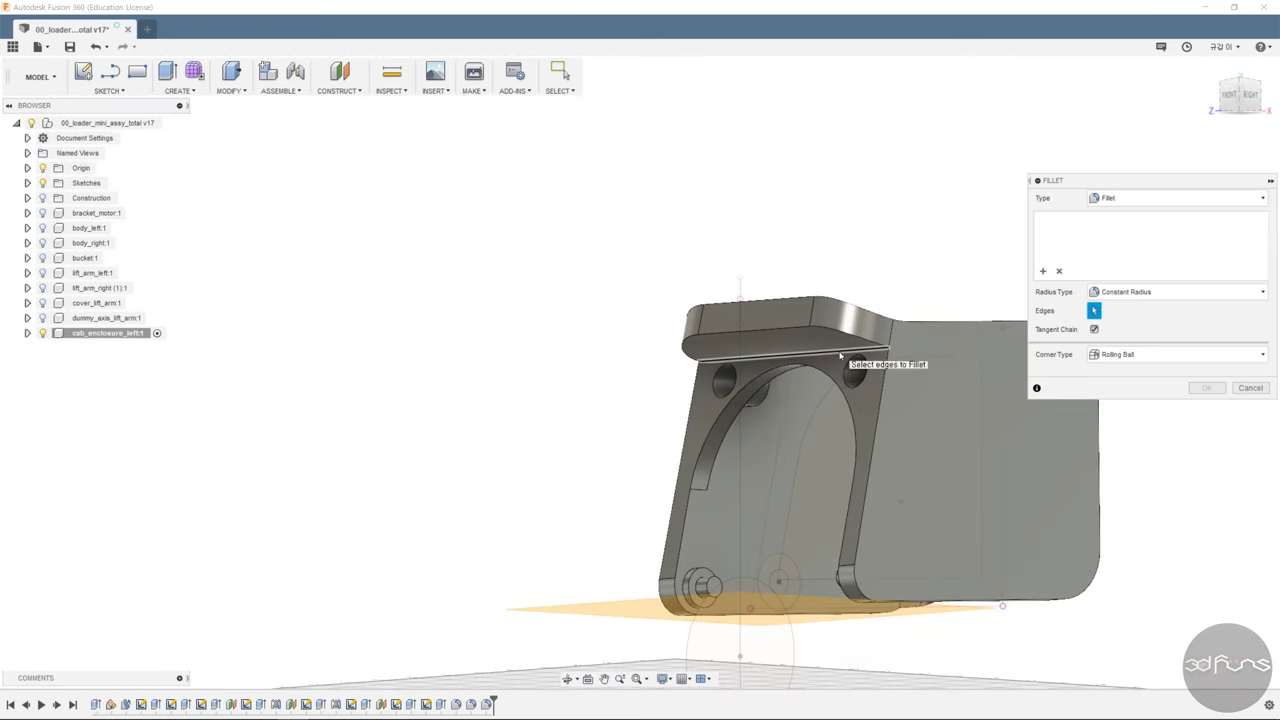
left_click(830, 357)
left_click_drag(830, 357, 822, 365)
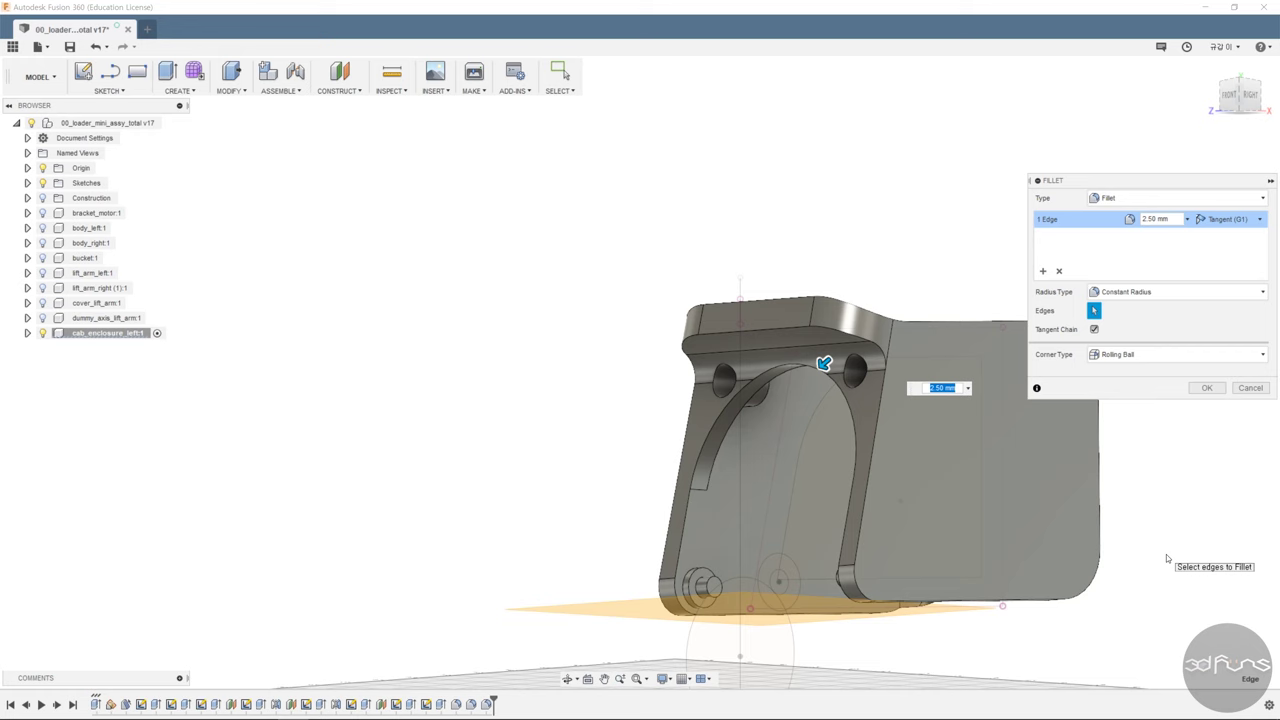
key("Return")
left_click(1208, 388)
scroll(1137, 462, "down", 2)
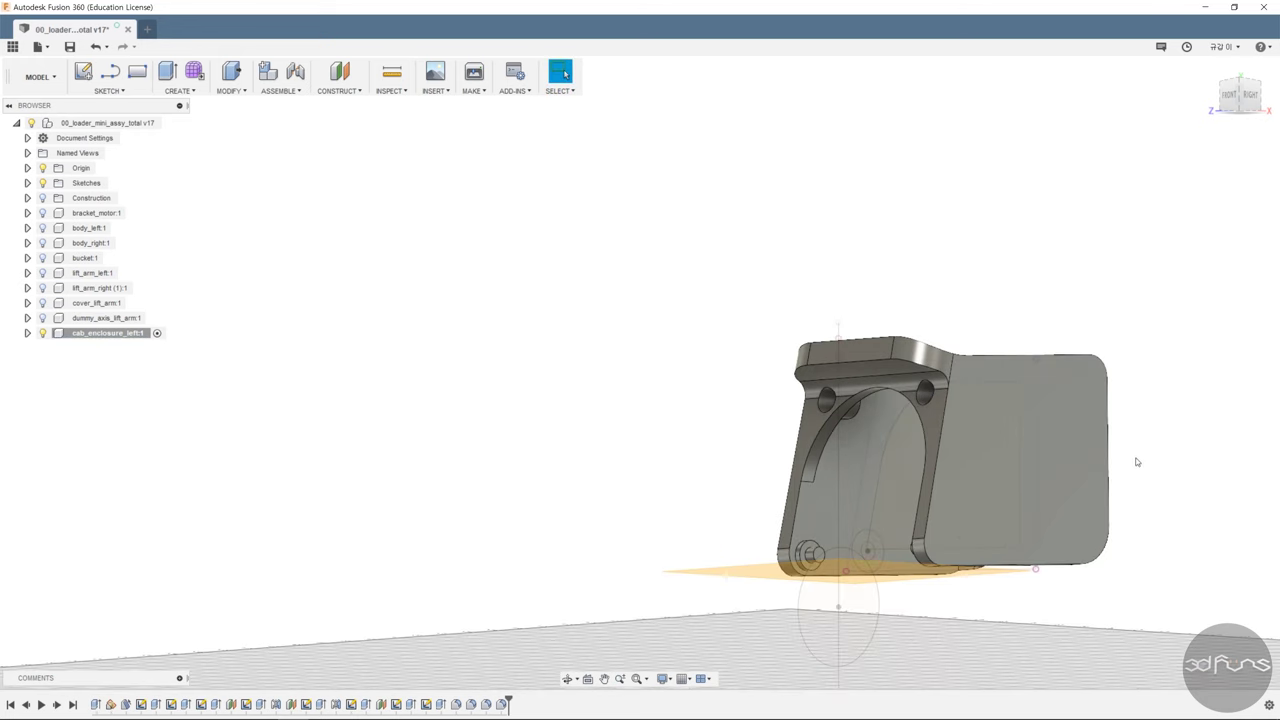
mouse_move(1160, 487)
middle_mouse_down("shift")
mouse_move(963, 434)
mouse_move(1031, 434)
mouse_move(1058, 458)
middle_mouse_up("shift")
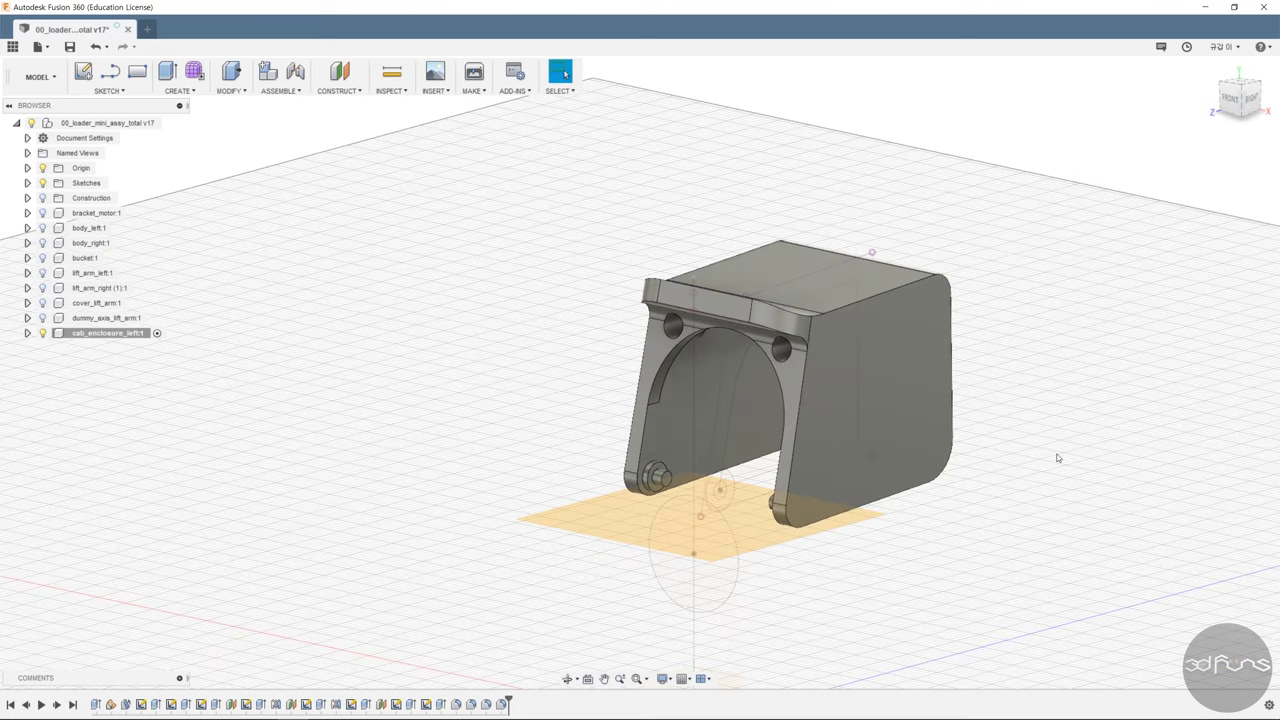
Chamfer the shell's outer edge loop at 0.8 mm.
left_click(222, 91)
left_click(245, 134)
middle_click_drag(870, 310, 844, 345, "shift")
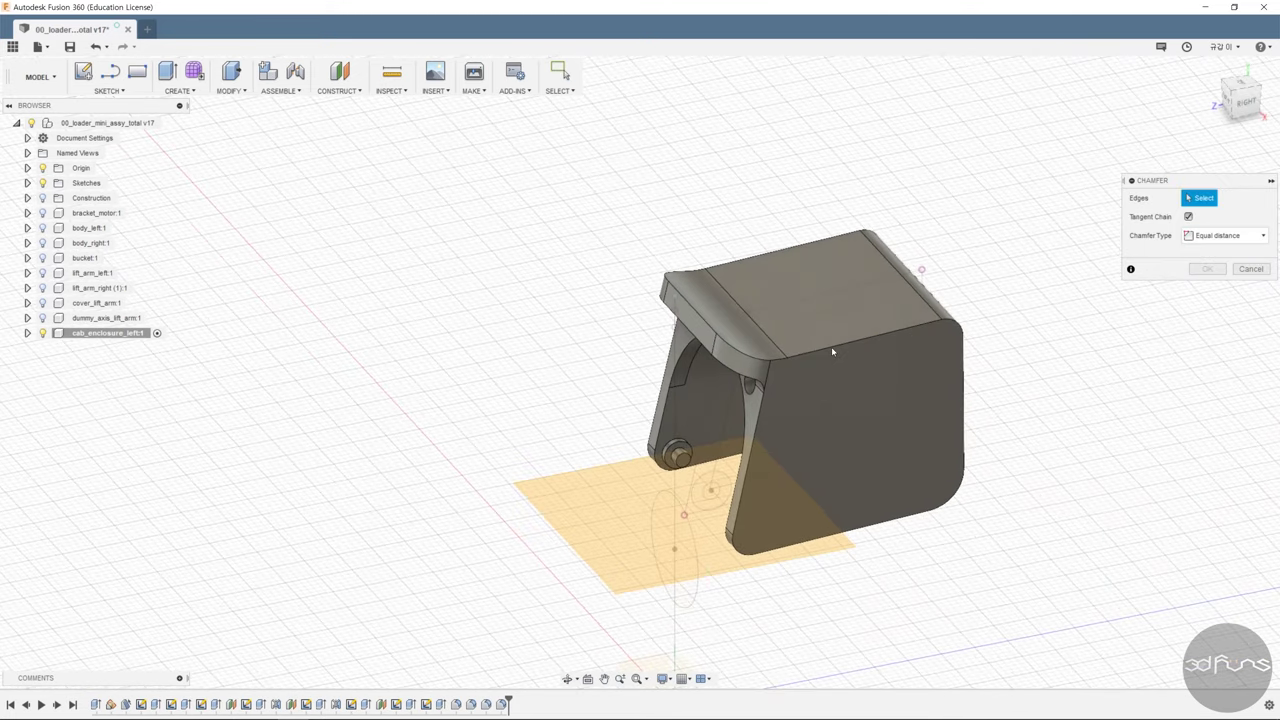
left_click(844, 345)
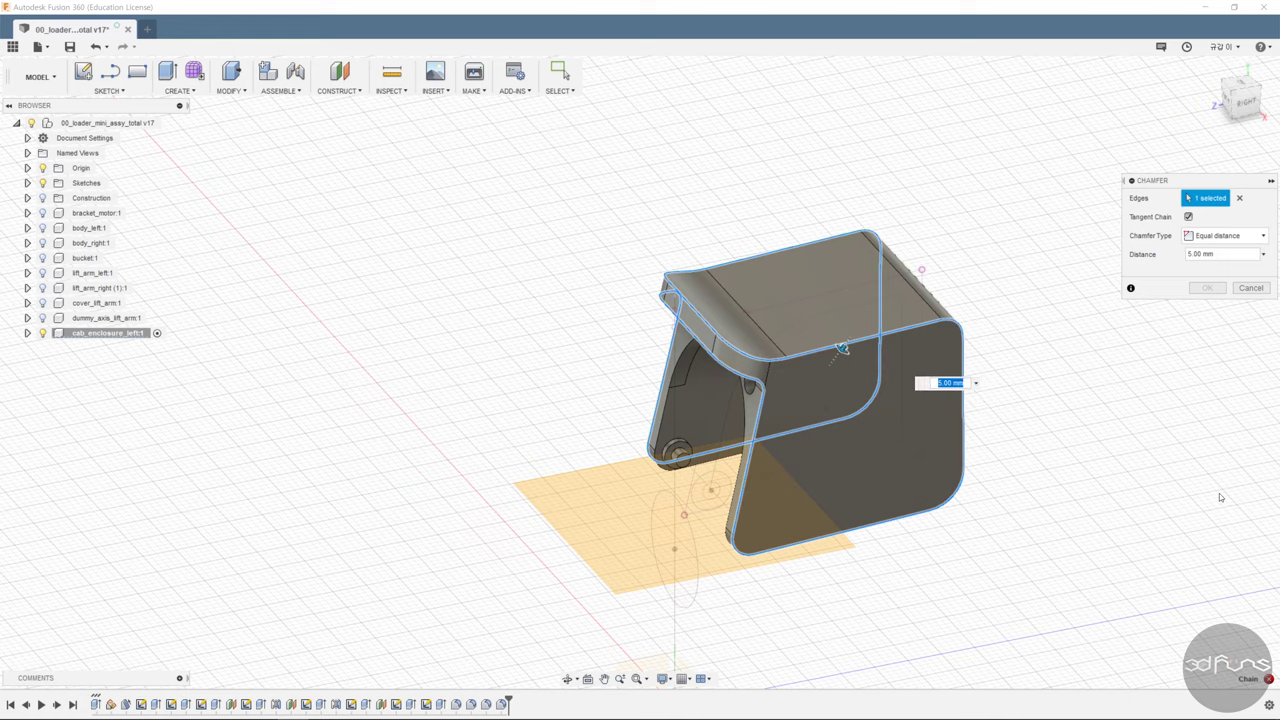
mouse_move(1060, 430)
middle_mouse_down("shift")
mouse_move(1031, 406)
mouse_move(1026, 357)
mouse_move(1070, 398)
middle_mouse_up("shift")
left_click(1206, 288)
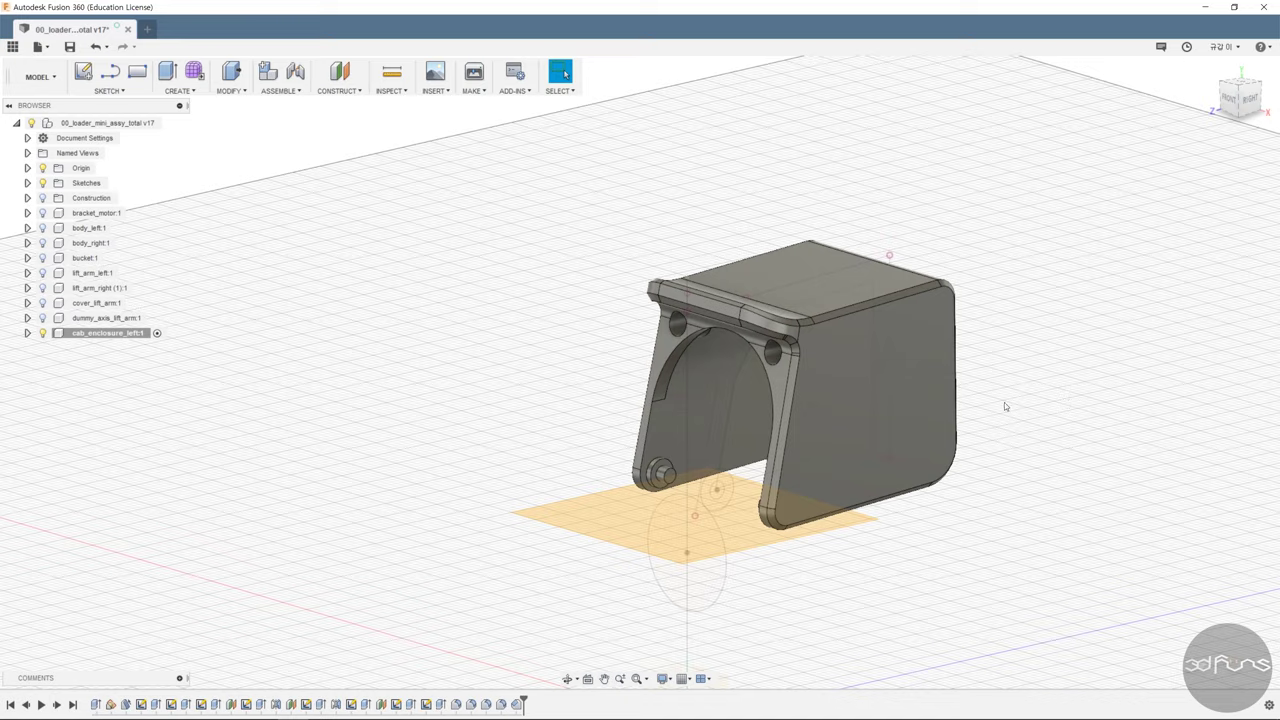
Round the right and left pin end edges with 0.5 mm fillets.
middle_click_drag(1004, 402, 1060, 360, "shift")
left_click(229, 90)
left_click(243, 117)
scroll(845, 483, "up", 3)
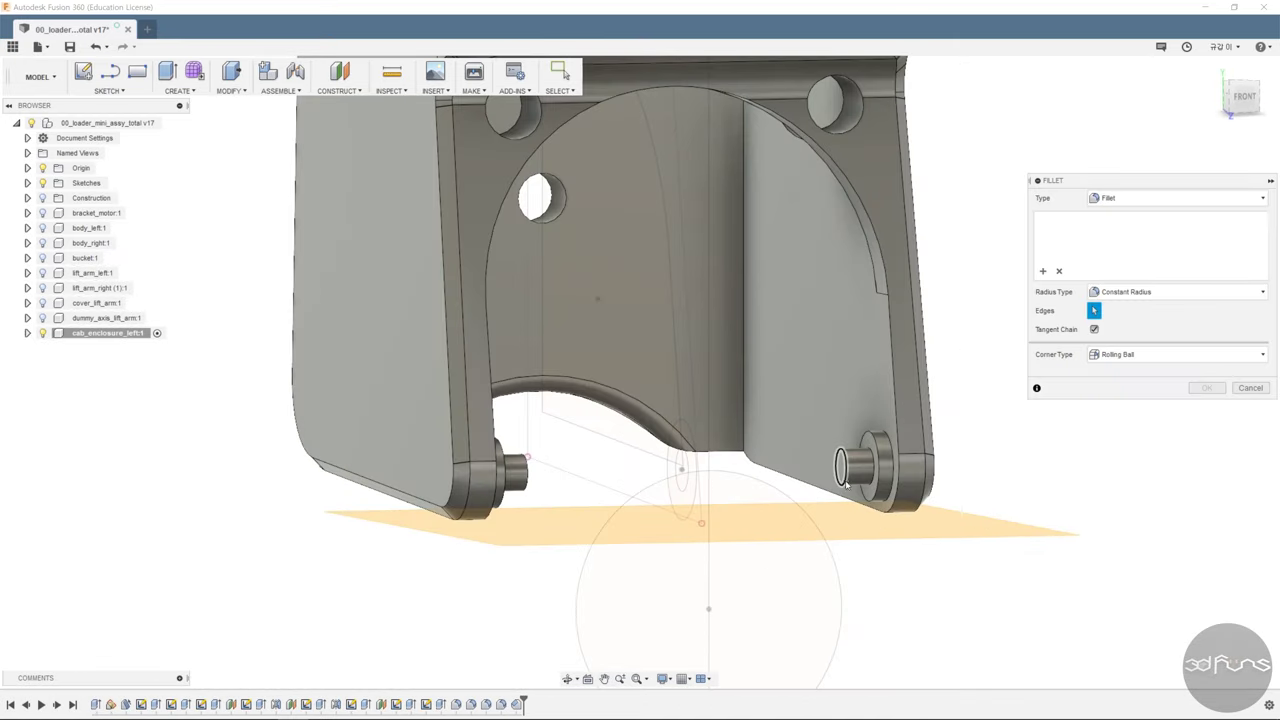
left_click(845, 483)
left_click(528, 478)
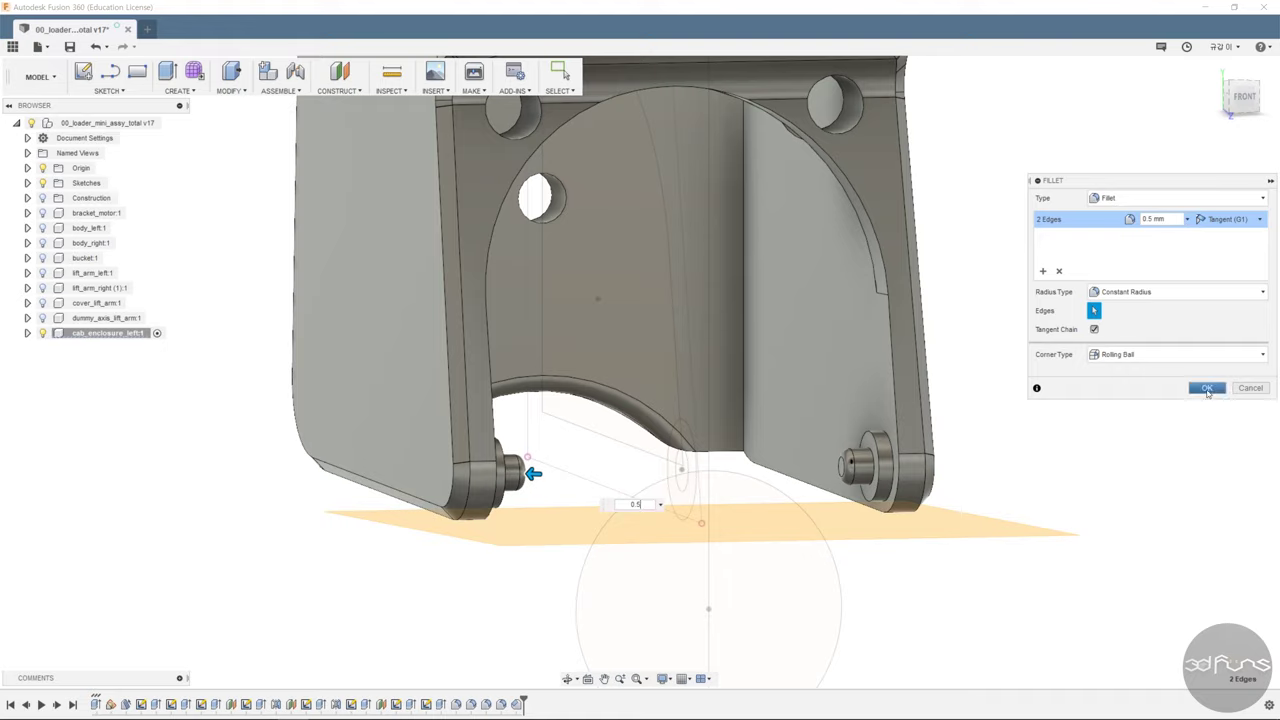
left_click(1207, 390)
Return to an isometric view and save a new version with the default description.
scroll(1008, 400, "down", 5)
mouse_move(1008, 400)
middle_mouse_down("shift")
mouse_move(939, 469)
mouse_move(168, 225)
middle_mouse_up("shift")
key("ctrl+s")
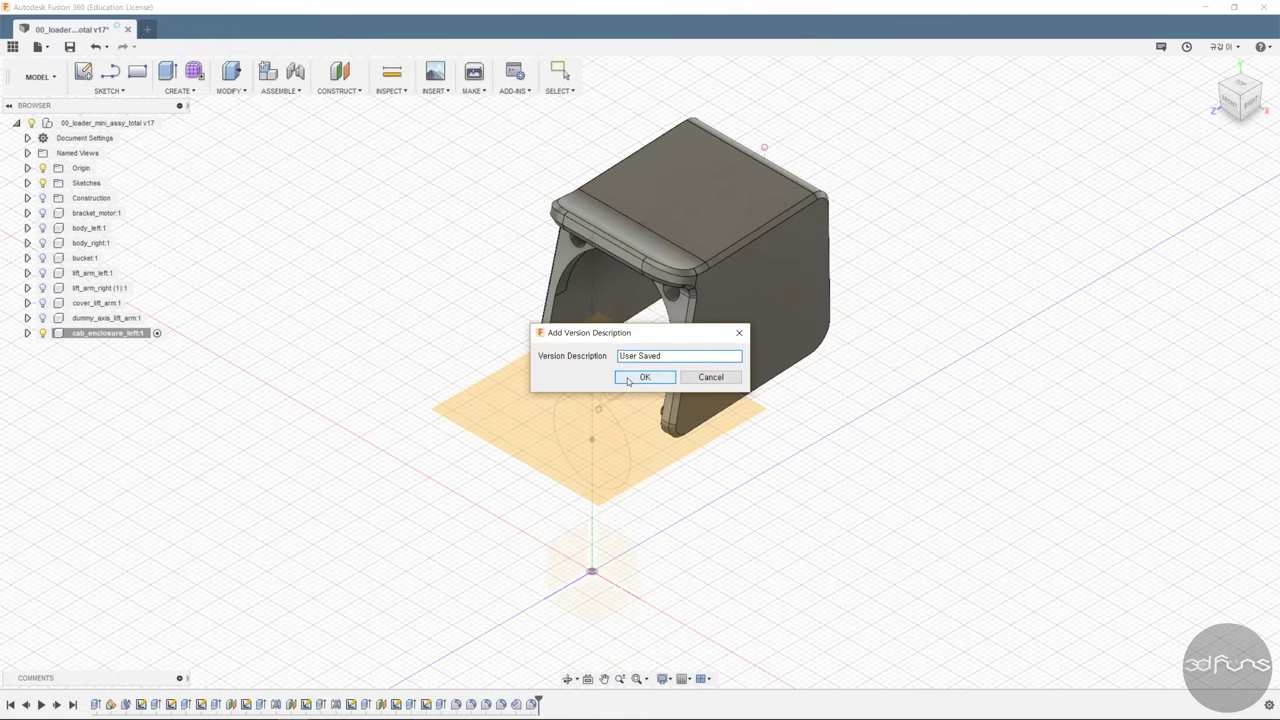
left_click(623, 381)
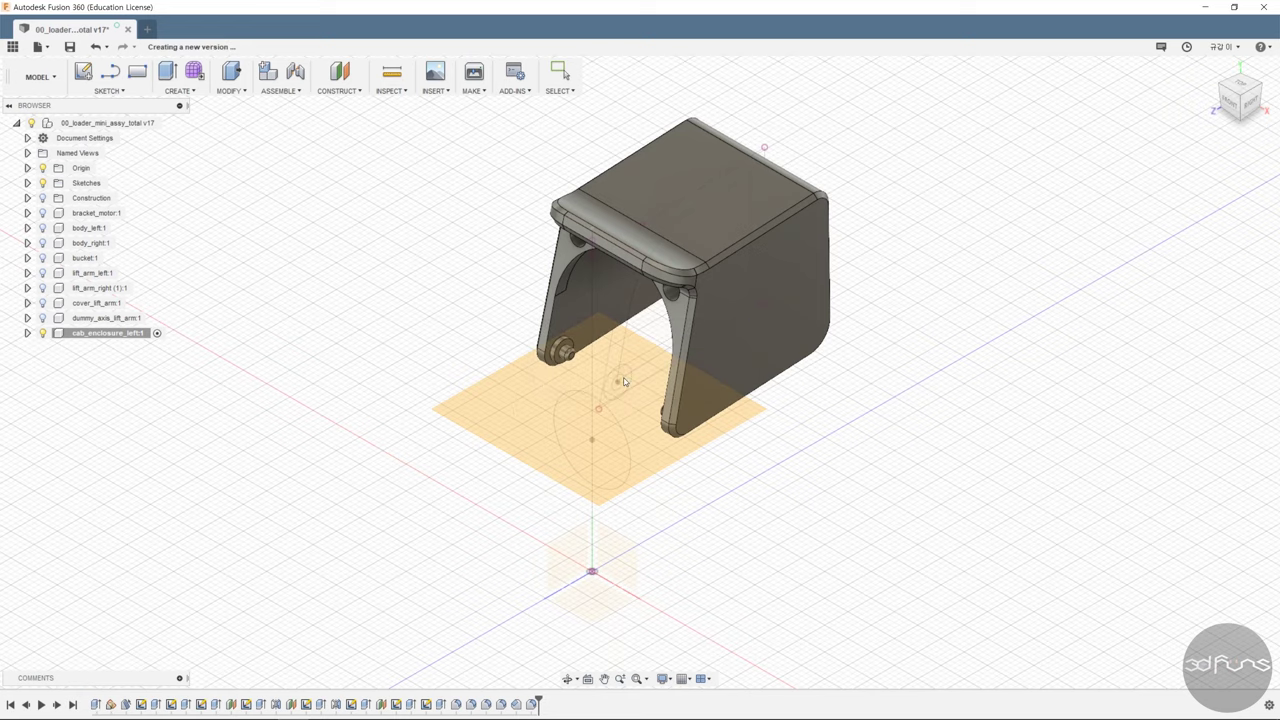